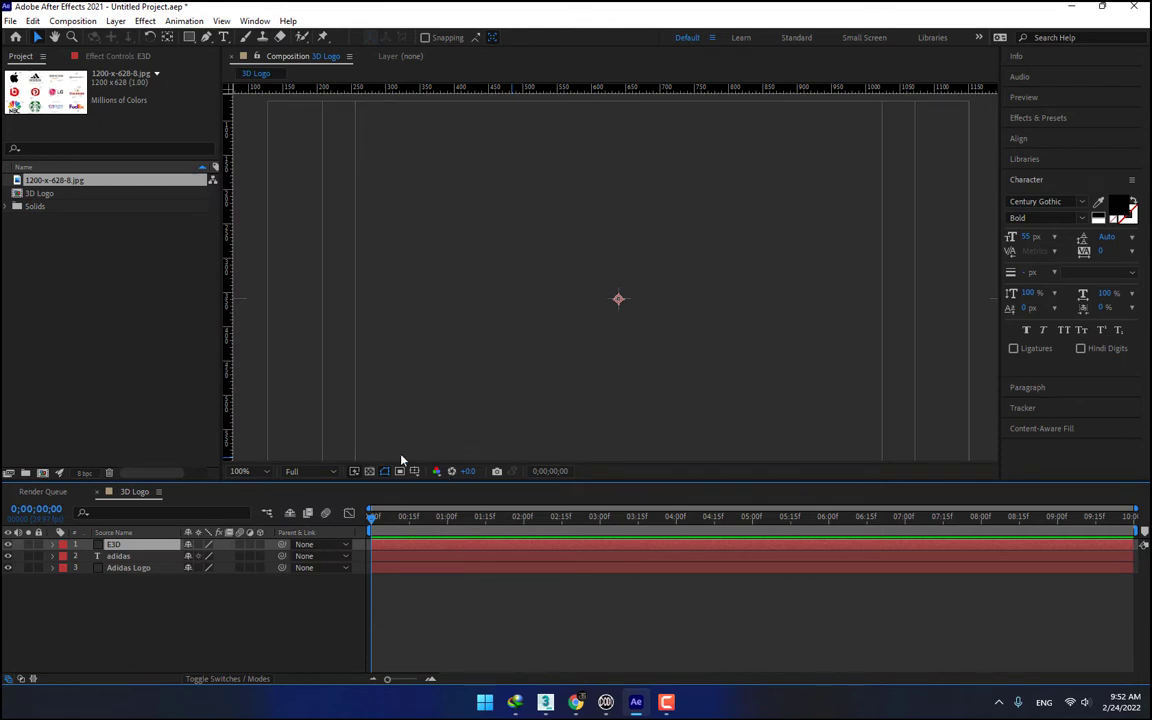
Step: Assign the adidas text layer to Path Layer 1 in the Element effect's Custom Text and Masks on the E3D layer
{"action": "left_click", "coordinate": [116, 57]}
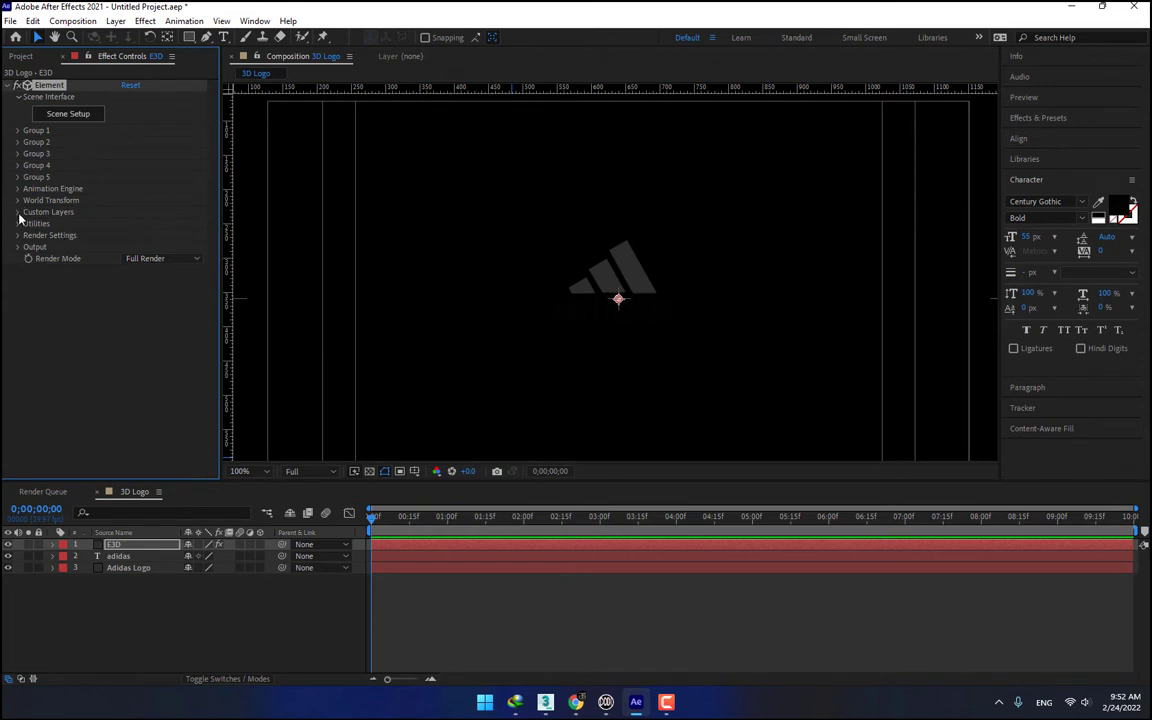
{"action": "left_click", "coordinate": [18, 213]}
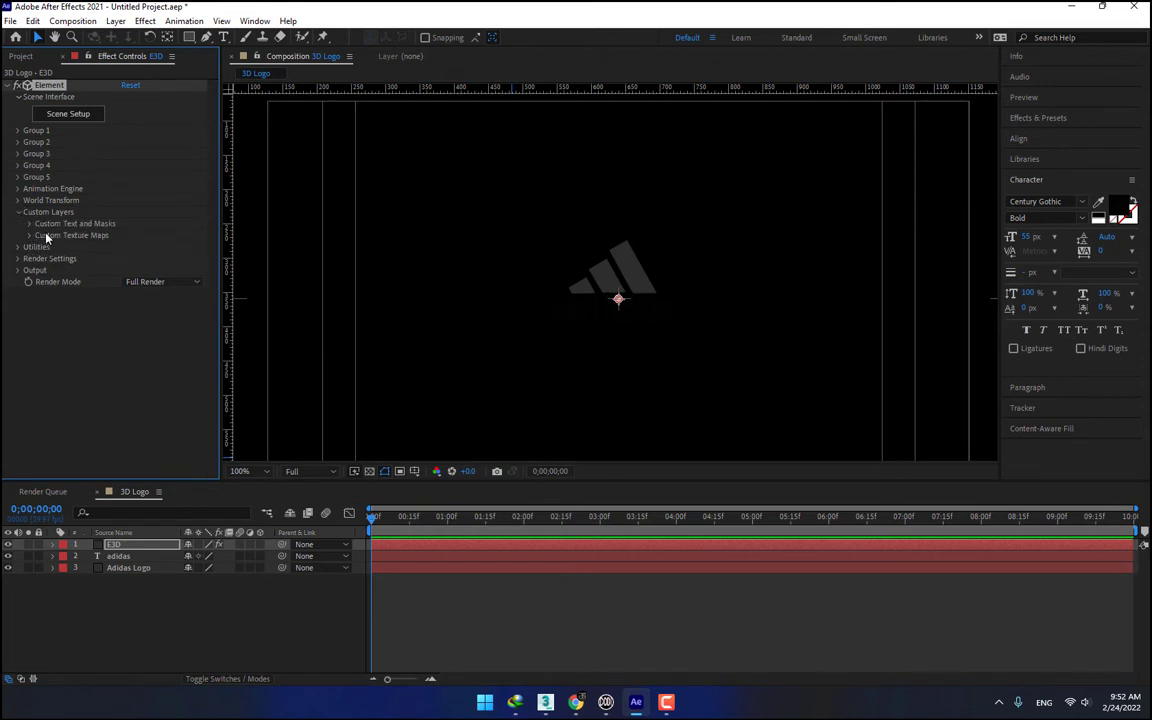
{"action": "left_click", "coordinate": [31, 225]}
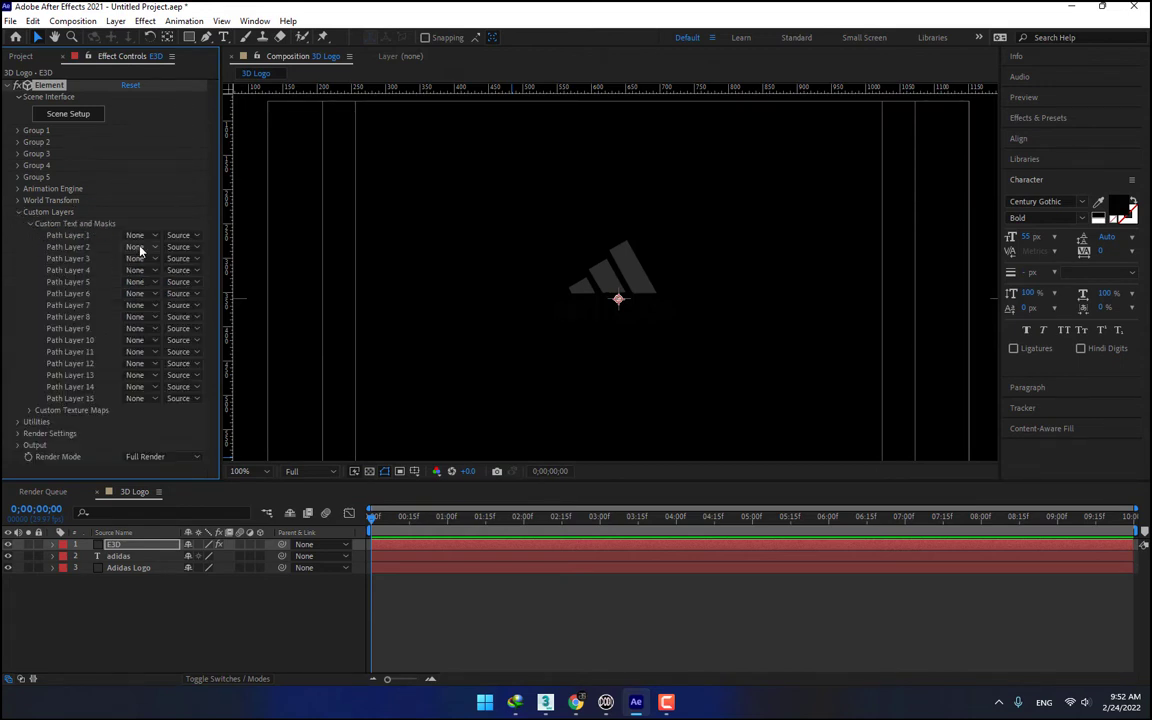
{"action": "left_click", "coordinate": [145, 237]}
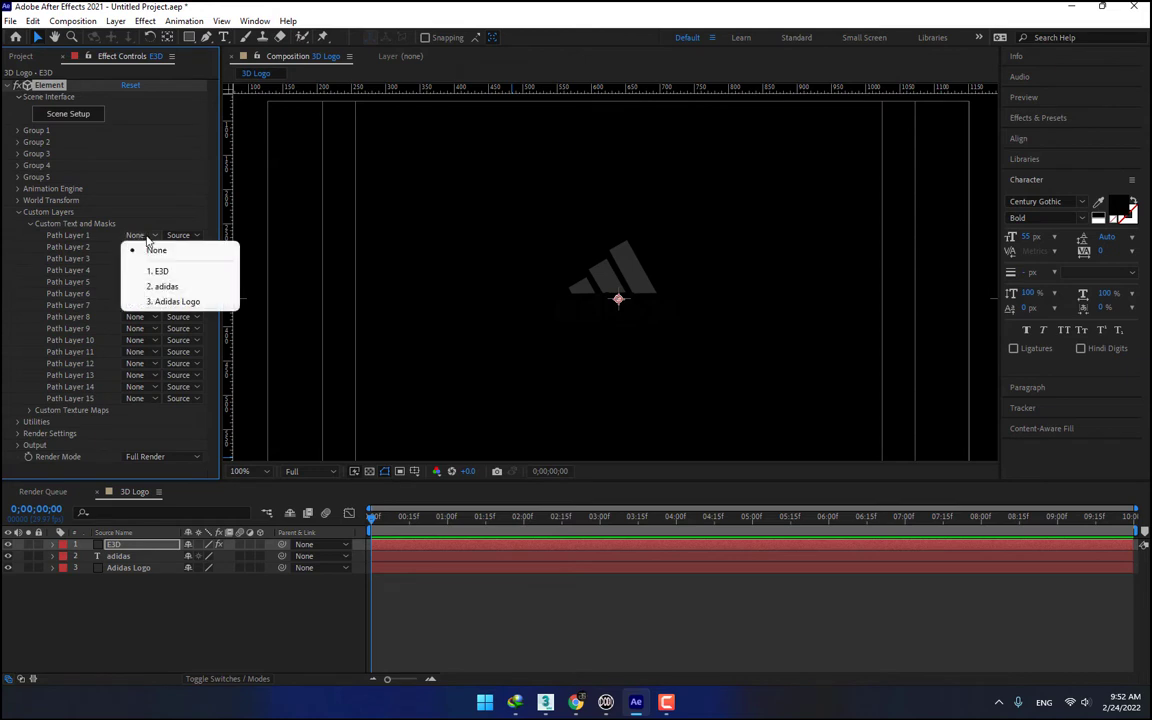
{"action": "left_click", "coordinate": [182, 302]}
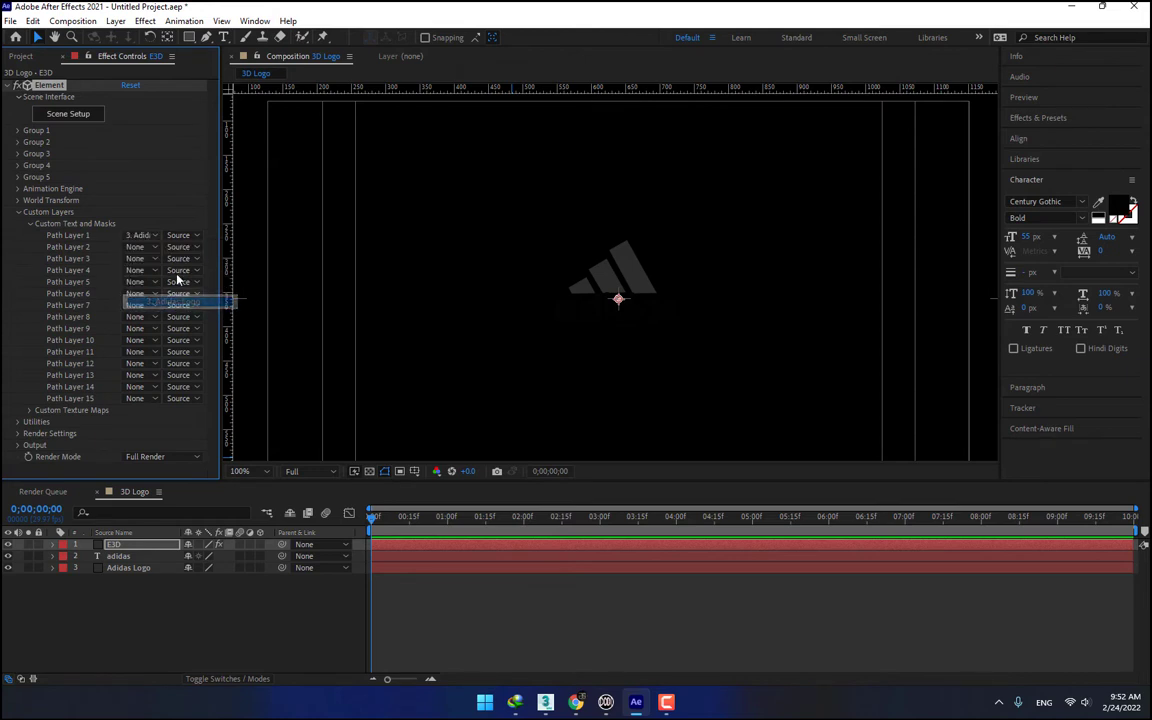
{"action": "left_click", "coordinate": [139, 237]}
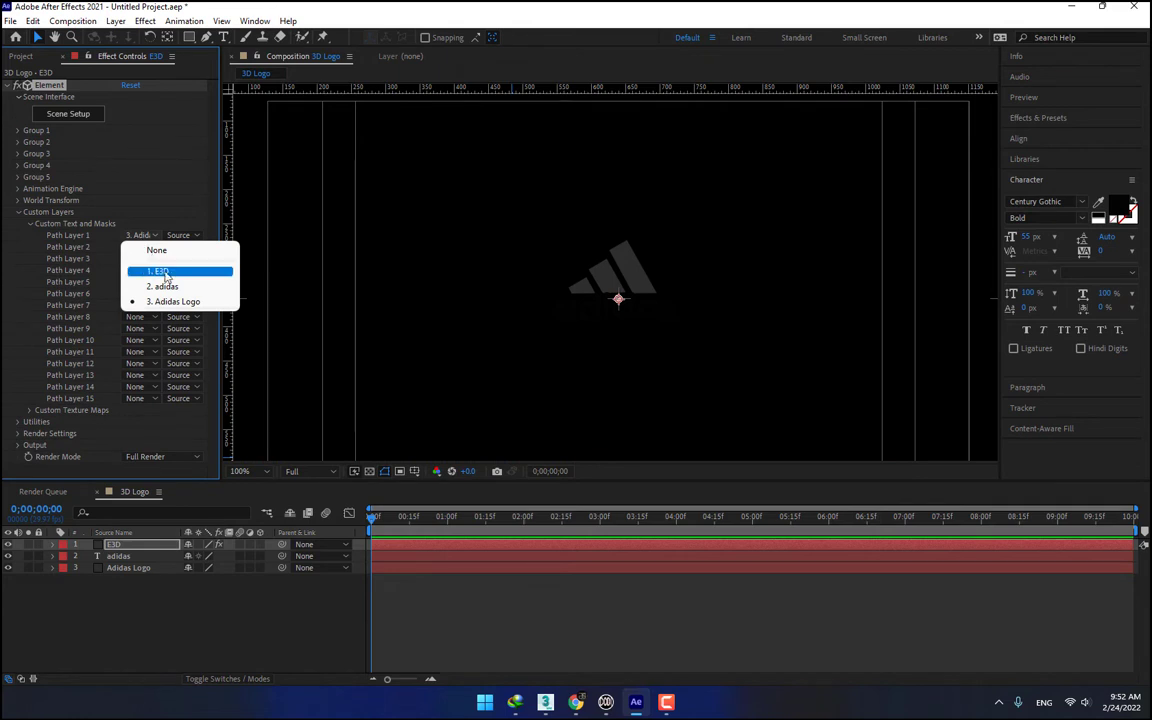
{"action": "left_click", "coordinate": [181, 288]}
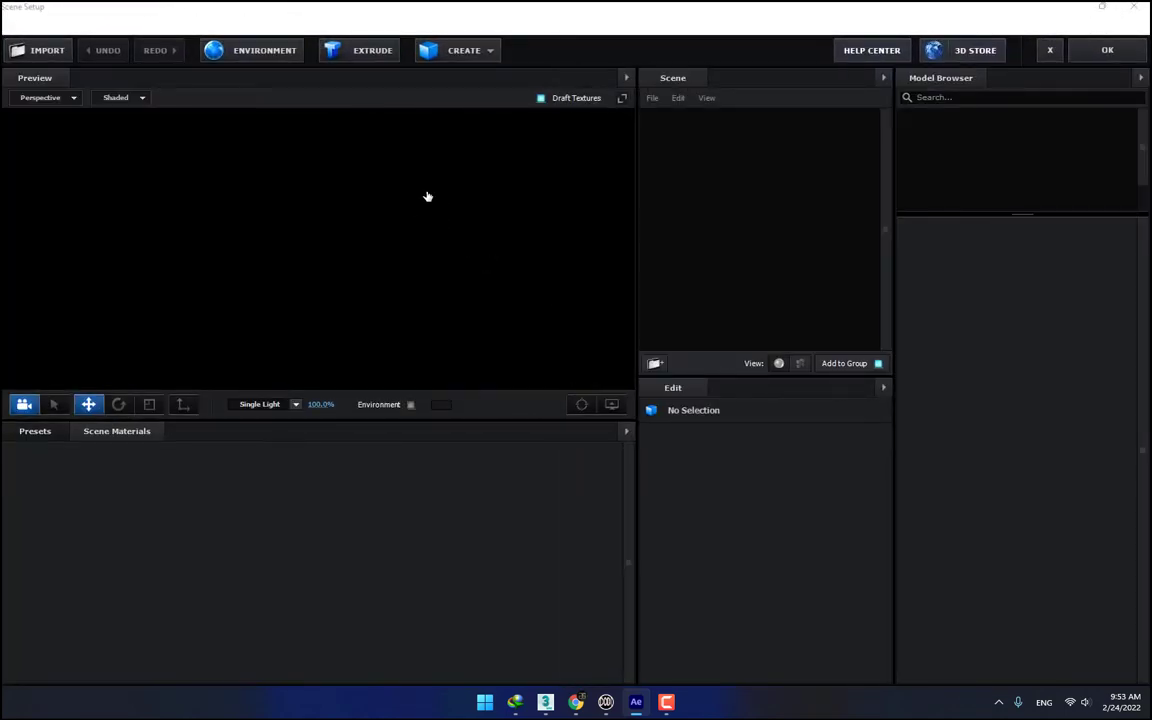
Step: Extrude the adidas text path into a 3D model in Scene Setup and scale down its depth slightly
{"action": "left_click", "coordinate": [370, 62]}
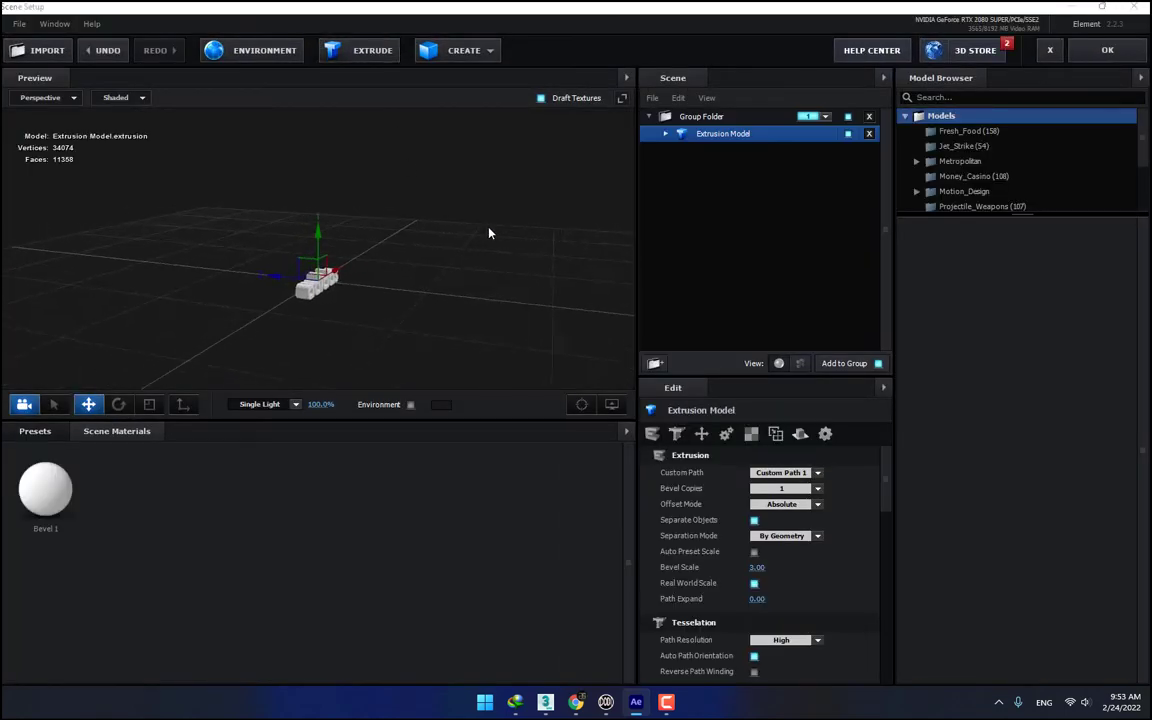
{"action": "scroll", "coordinate": [388, 283], "scroll_direction": "up", "scroll_amount": 5}
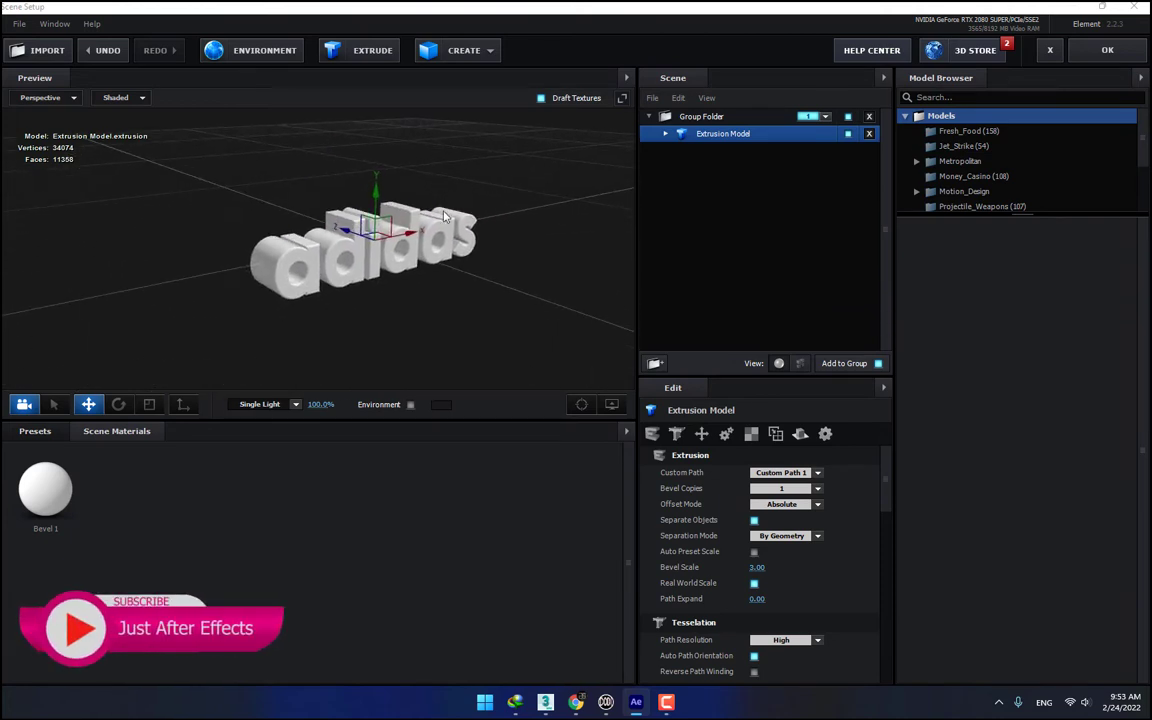
{"action": "left_click", "coordinate": [149, 403]}
{"action": "left_click_drag", "start_coordinate": [342, 231], "coordinate": [352, 230]}
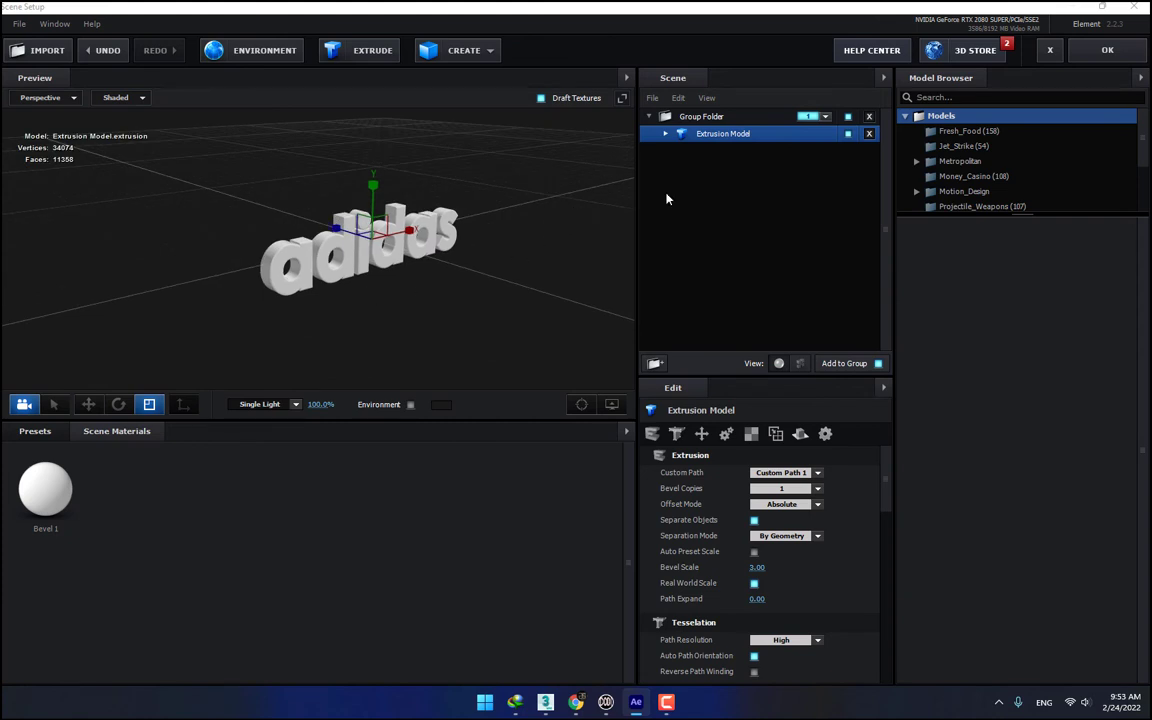
Step: Duplicate the text's extrusion model and set the copy's custom path to Custom Path 2
{"action": "right_click", "coordinate": [756, 136]}
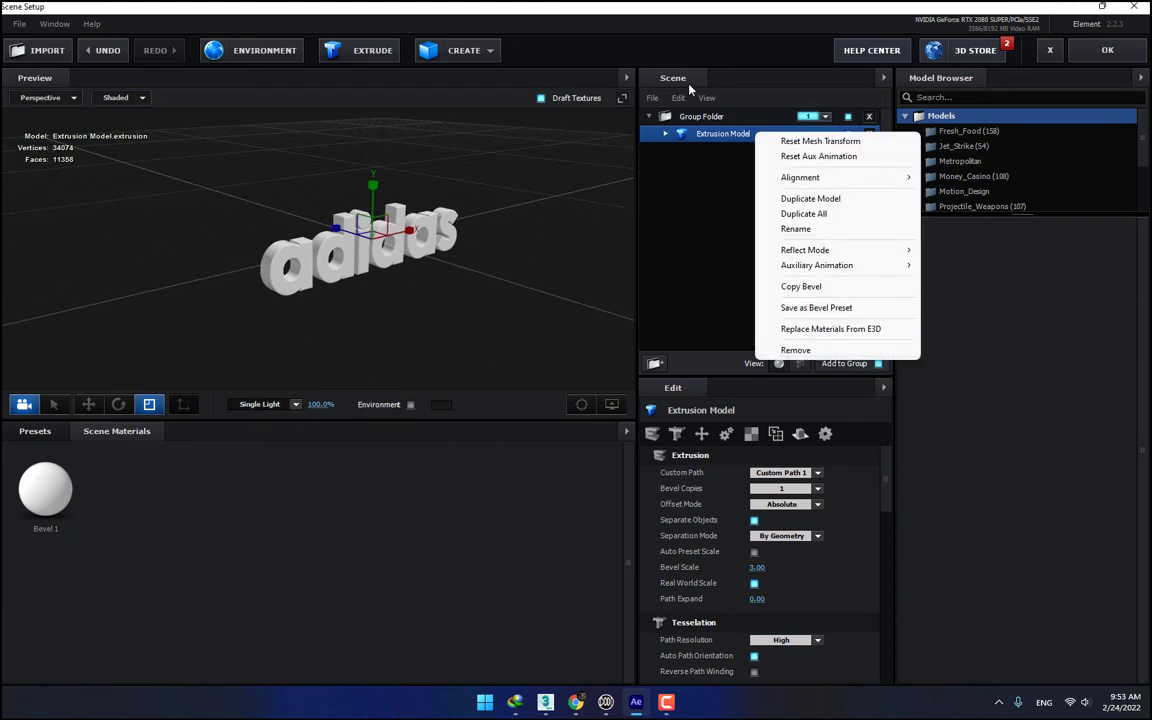
{"action": "left_click", "coordinate": [832, 204]}
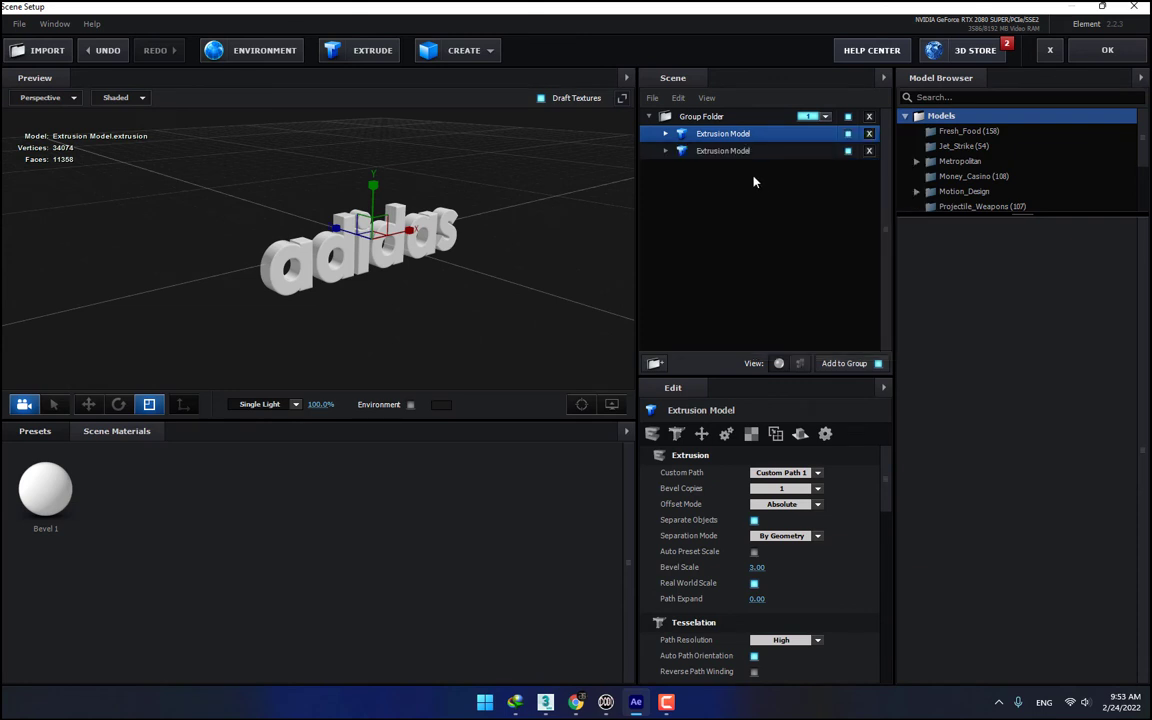
{"action": "left_click", "coordinate": [738, 152]}
{"action": "left_click", "coordinate": [785, 472]}
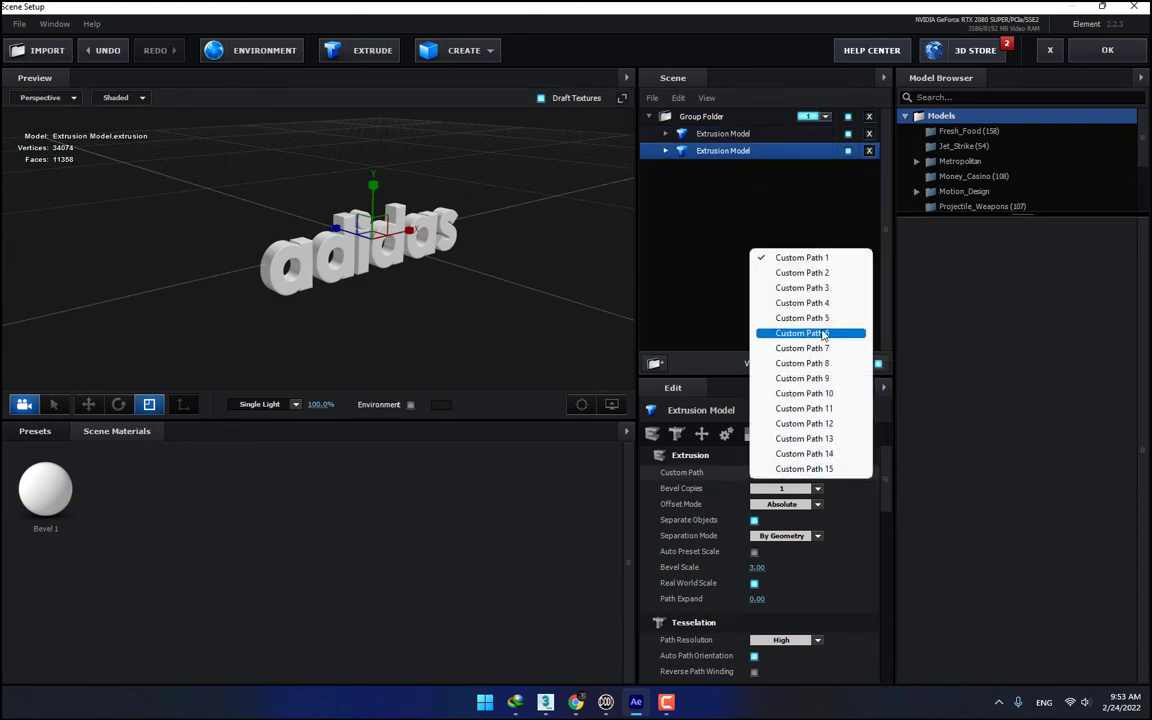
{"action": "left_click", "coordinate": [837, 273]}
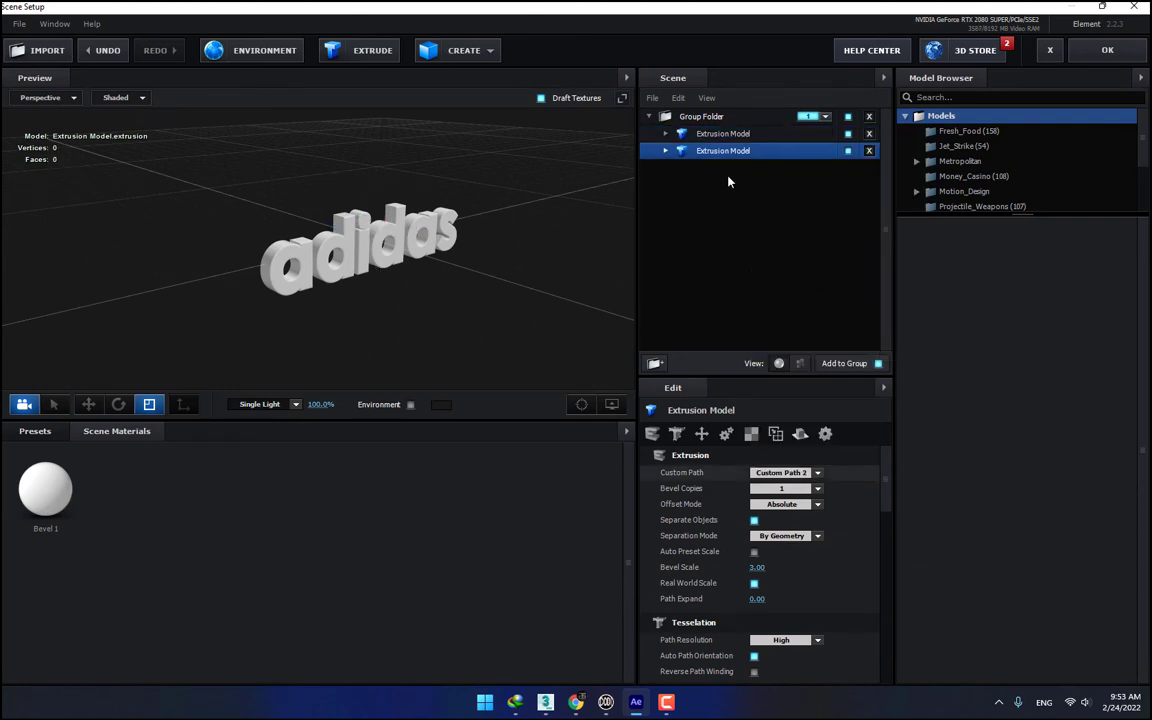
{"action": "left_click", "coordinate": [785, 472]}
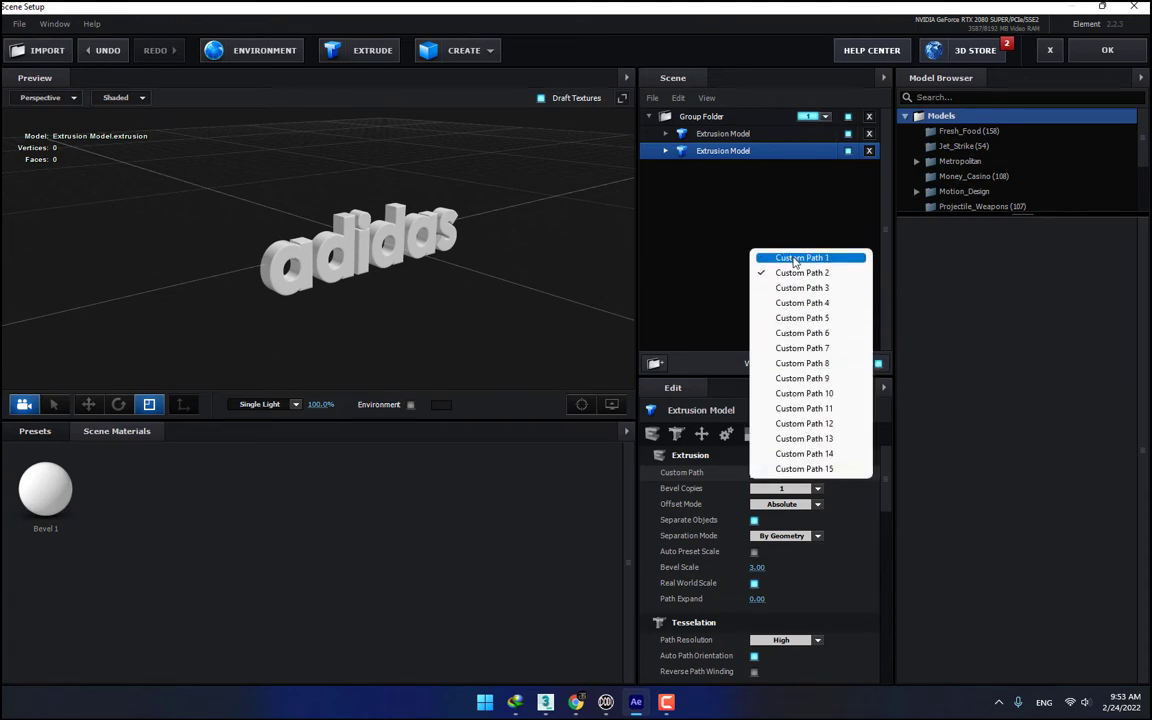
{"action": "left_click", "coordinate": [793, 259]}
{"action": "left_click", "coordinate": [785, 472]}
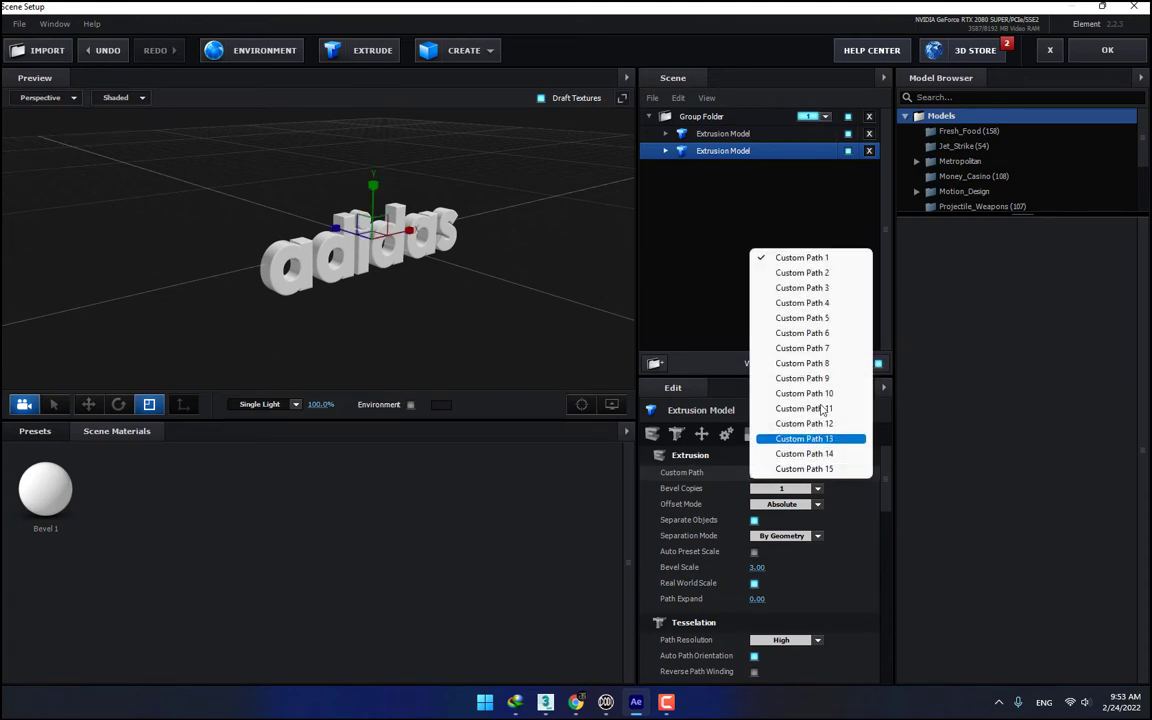
{"action": "left_click", "coordinate": [815, 268]}
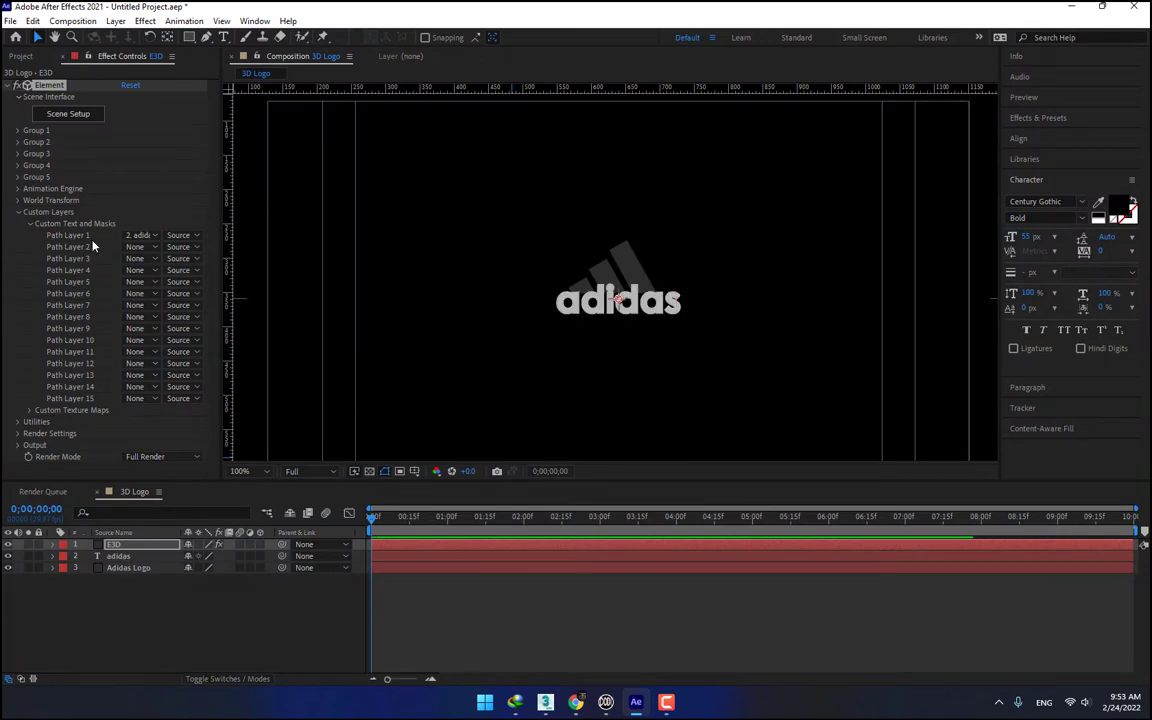
Step: Assign the Adidas Logo layer to Path Layer 2 and move the logo extrusion up in the scene, centred above the adidas text
{"action": "left_click", "coordinate": [136, 258]}
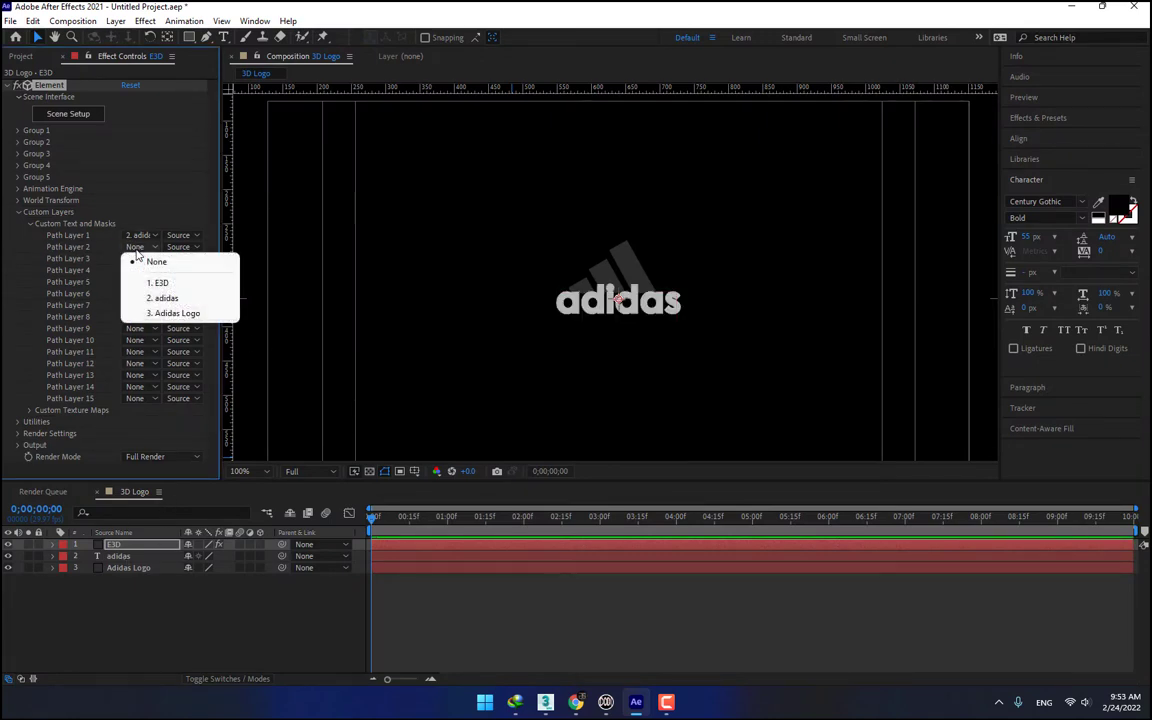
{"action": "left_click", "coordinate": [174, 314]}
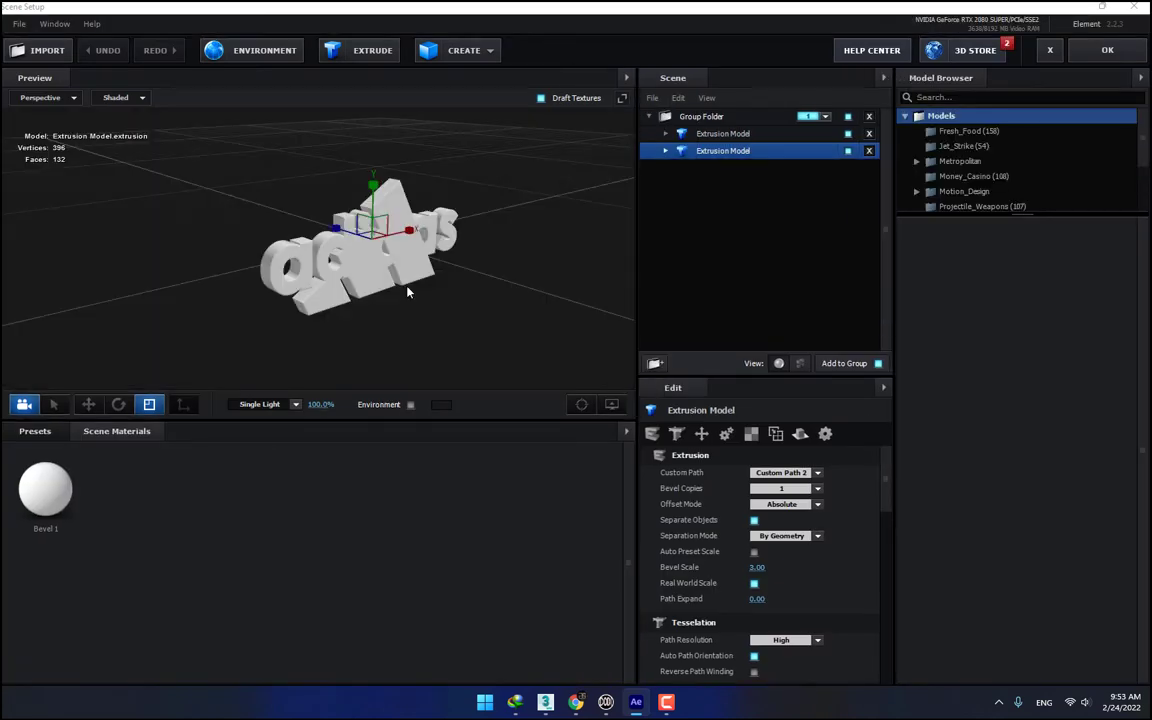
{"action": "left_click_drag", "start_coordinate": [408, 292], "coordinate": [433, 300]}
{"action": "left_click", "coordinate": [89, 404]}
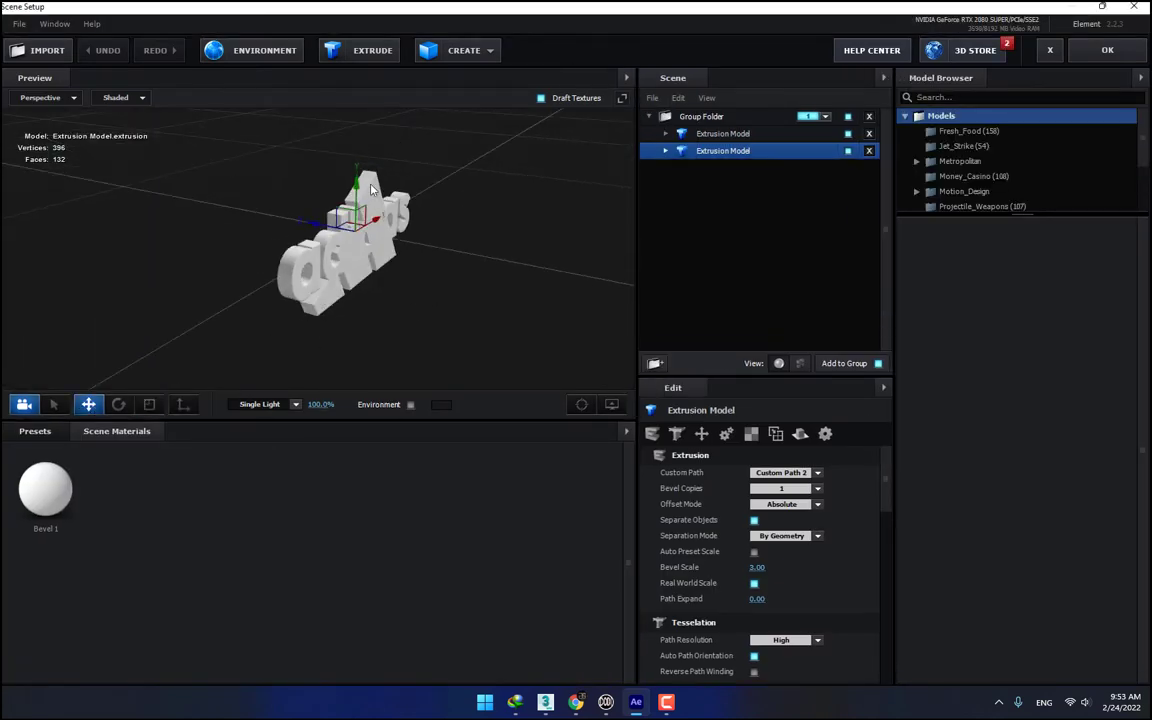
{"action": "left_click_drag", "start_coordinate": [360, 184], "coordinate": [360, 110]}
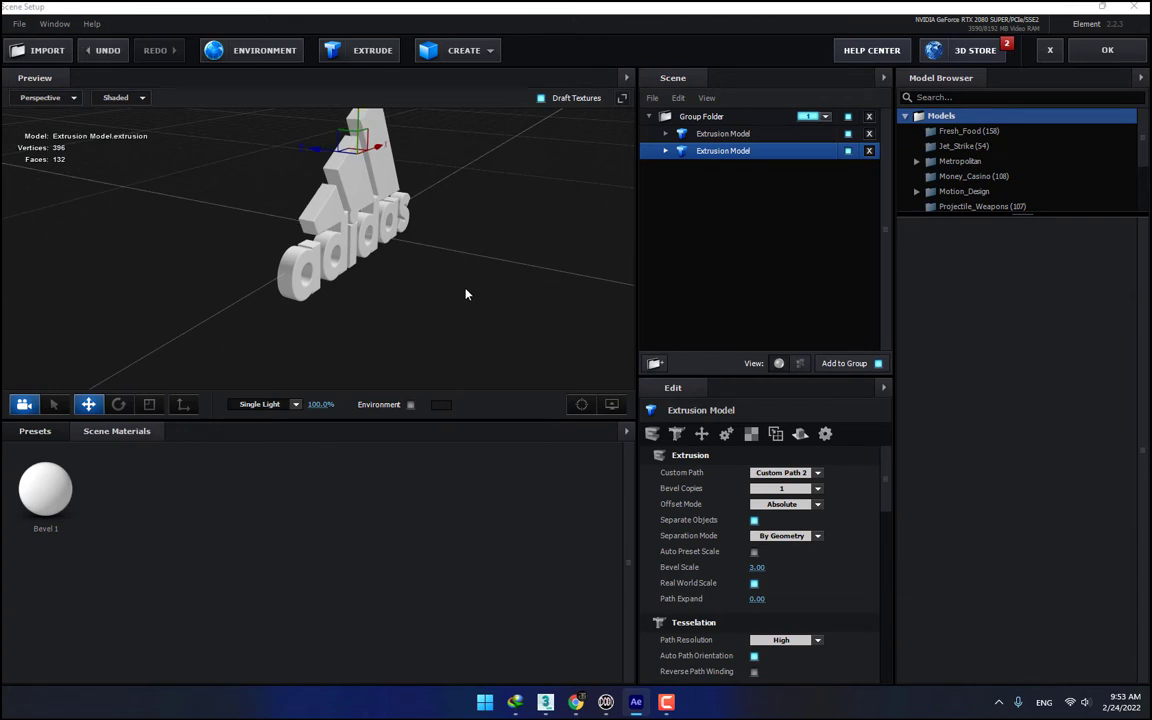
{"action": "left_click_drag", "start_coordinate": [418, 258], "coordinate": [420, 204]}
{"action": "left_click_drag", "start_coordinate": [437, 157], "coordinate": [443, 160]}
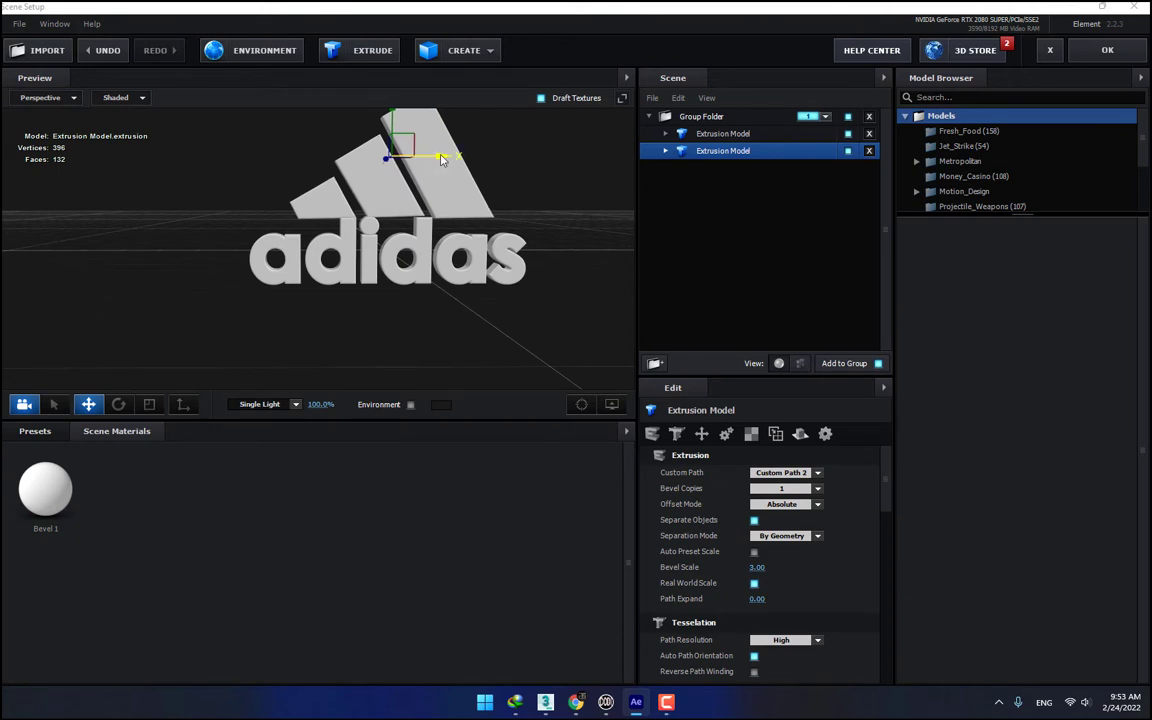
{"action": "left_click_drag", "start_coordinate": [446, 356], "coordinate": [497, 370]}
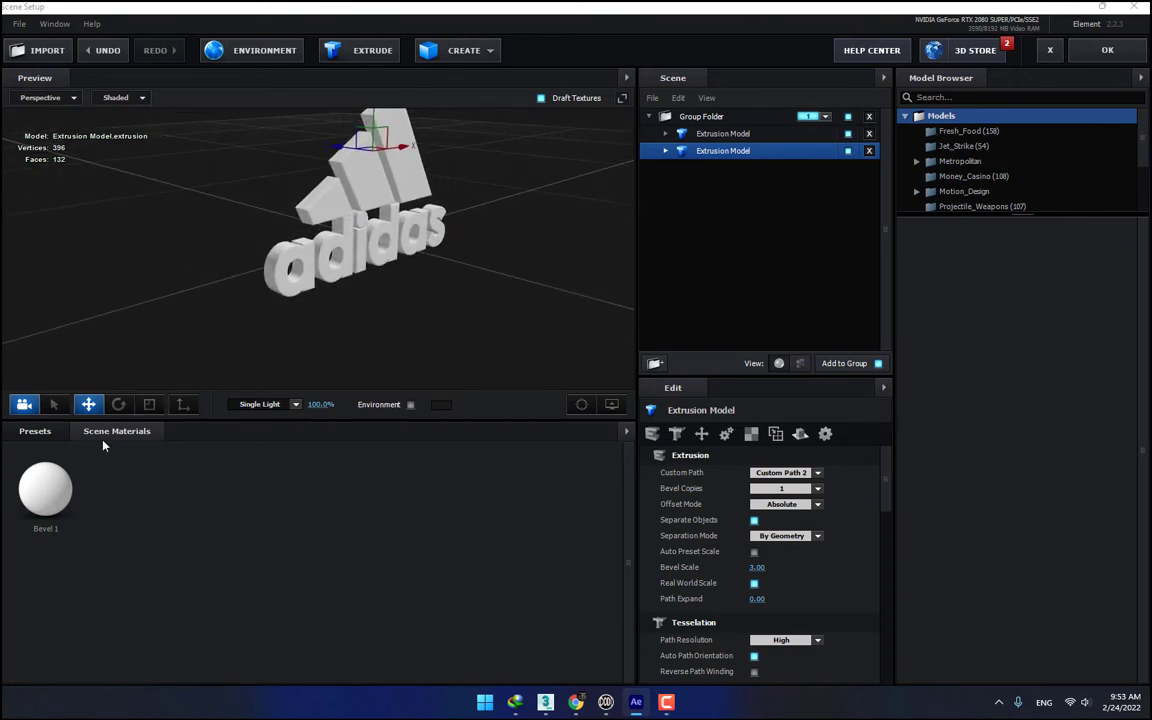
Step: Show the Physical presets within the Bevels preset folder
{"action": "left_click", "coordinate": [35, 433]}
{"action": "left_click", "coordinate": [43, 451]}
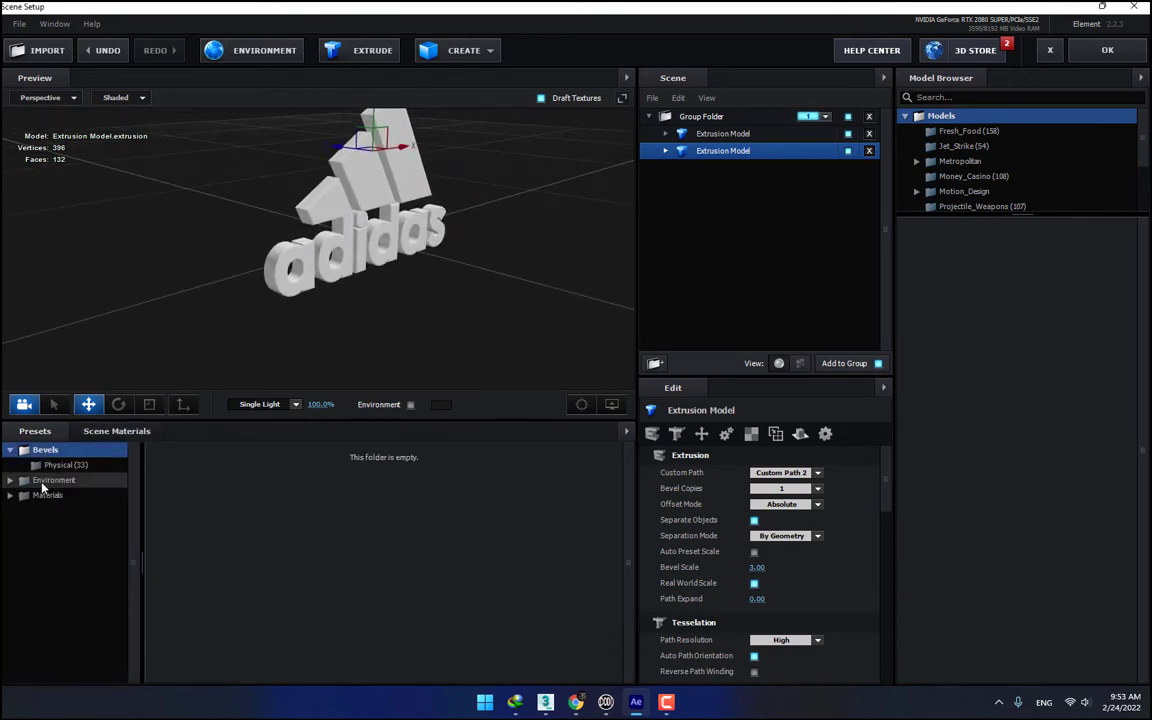
{"action": "left_click", "coordinate": [65, 465]}
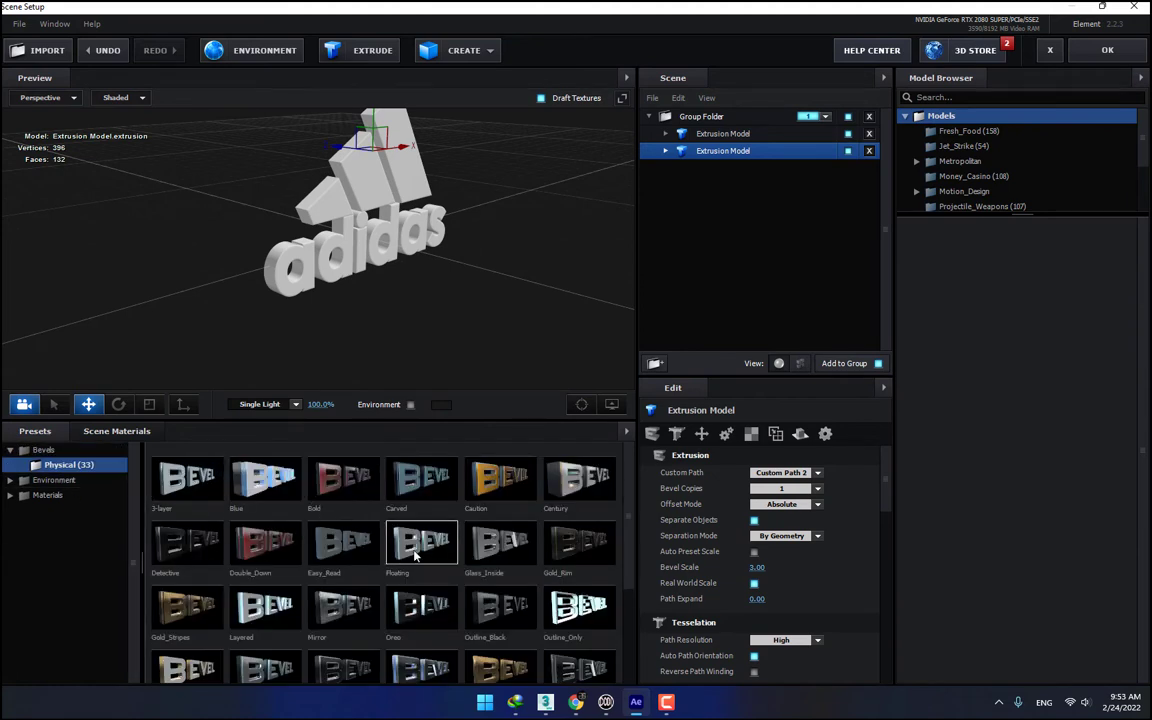
Step: Try the Century bevel preset on the logo and text extrusions, plus the Detective preset on the text
{"action": "left_click", "coordinate": [594, 463]}
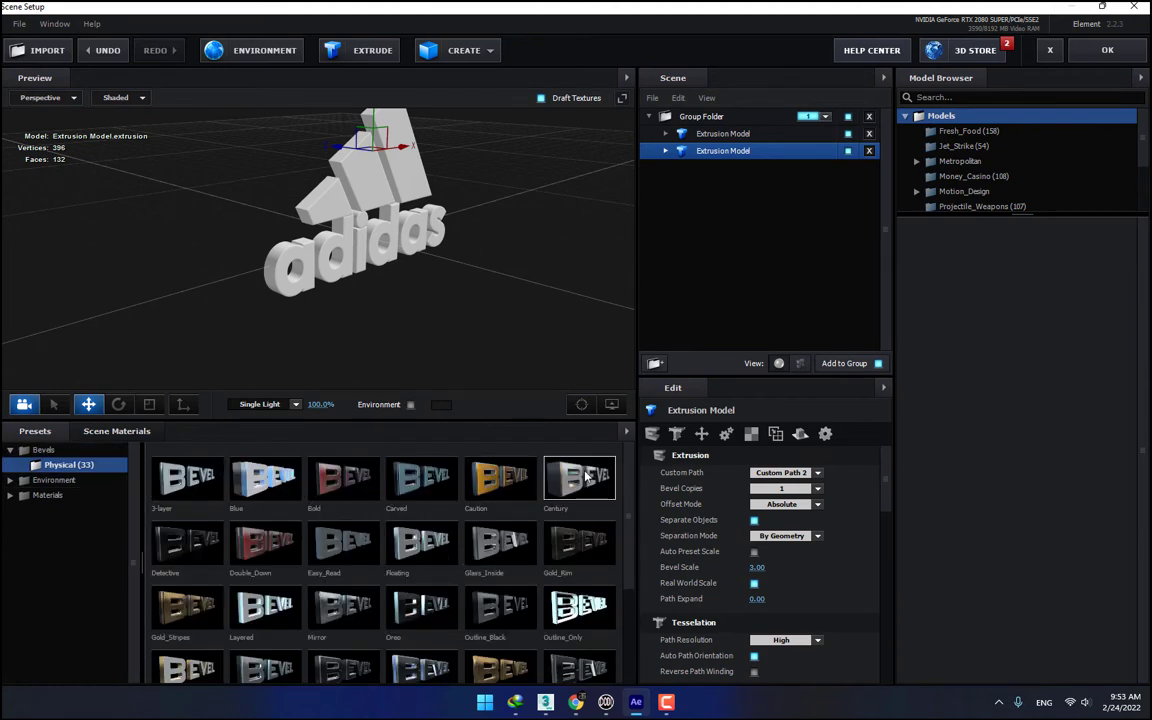
{"action": "mouse_move", "coordinate": [540, 272]}
{"action": "left_mouse_down"}
{"action": "mouse_move", "coordinate": [558, 249]}
{"action": "mouse_move", "coordinate": [539, 248]}
{"action": "left_mouse_up"}
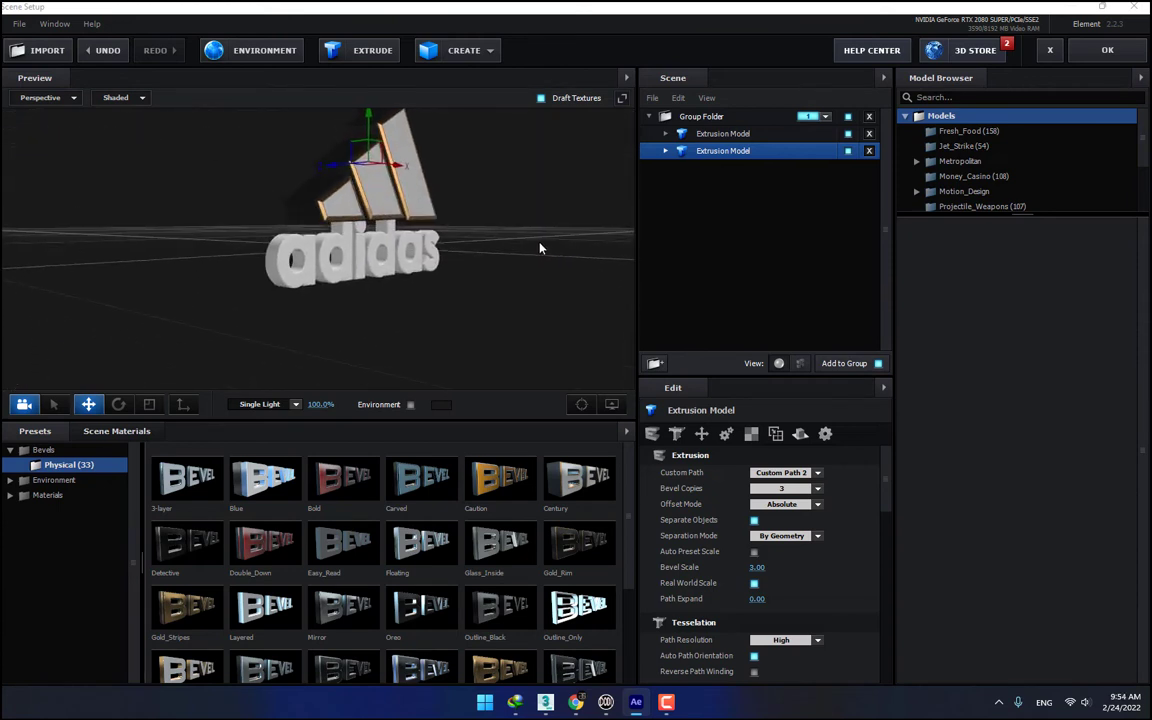
{"action": "left_click", "coordinate": [720, 134]}
{"action": "left_click", "coordinate": [584, 484]}
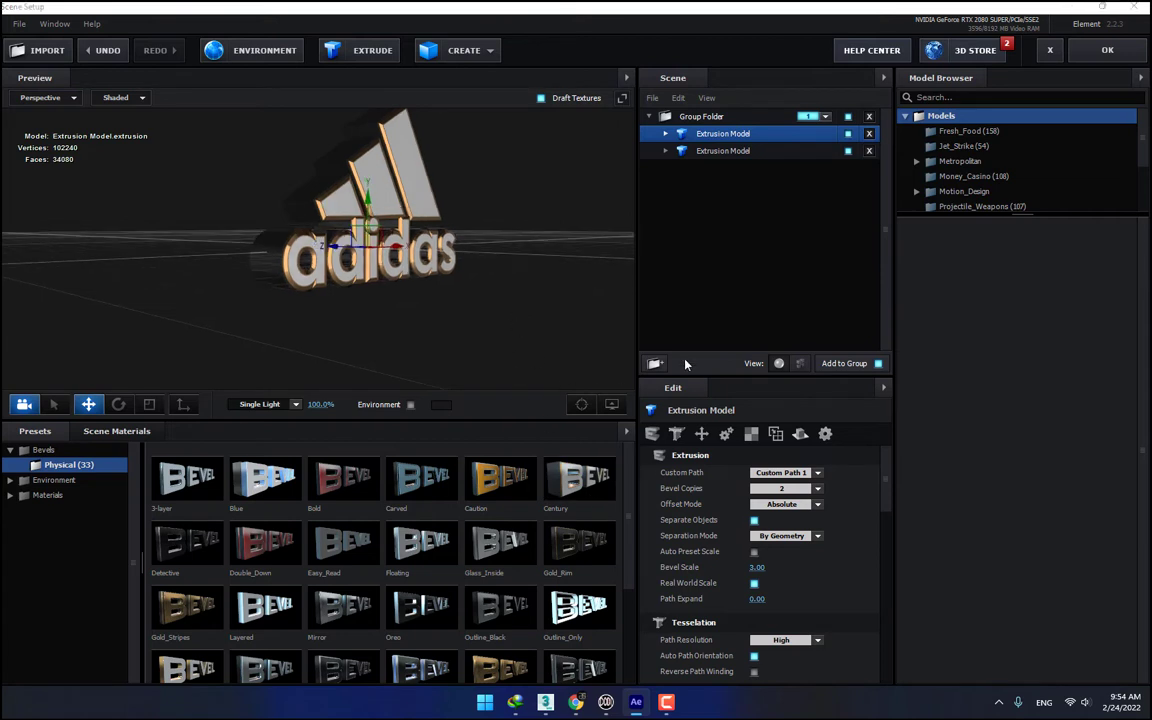
{"action": "left_click", "coordinate": [187, 541]}
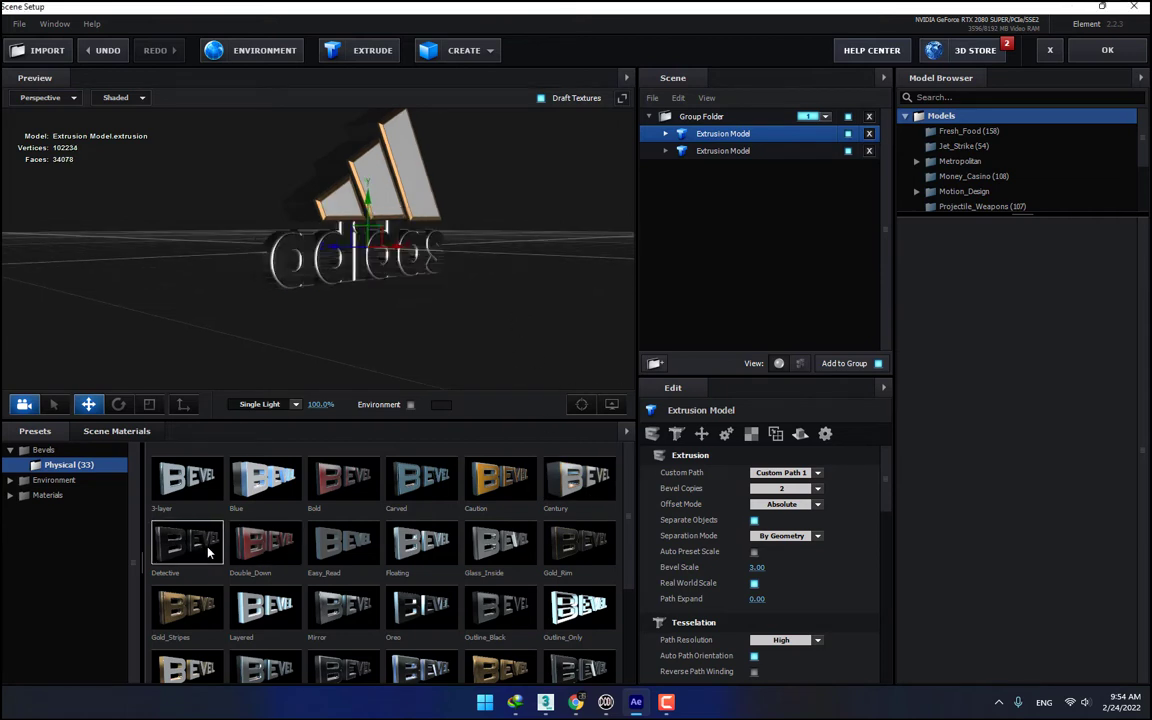
Step: Apply the Gold_Rim bevel preset to both the adidas text extrusion and the logo extrusion
{"action": "left_click", "coordinate": [567, 553]}
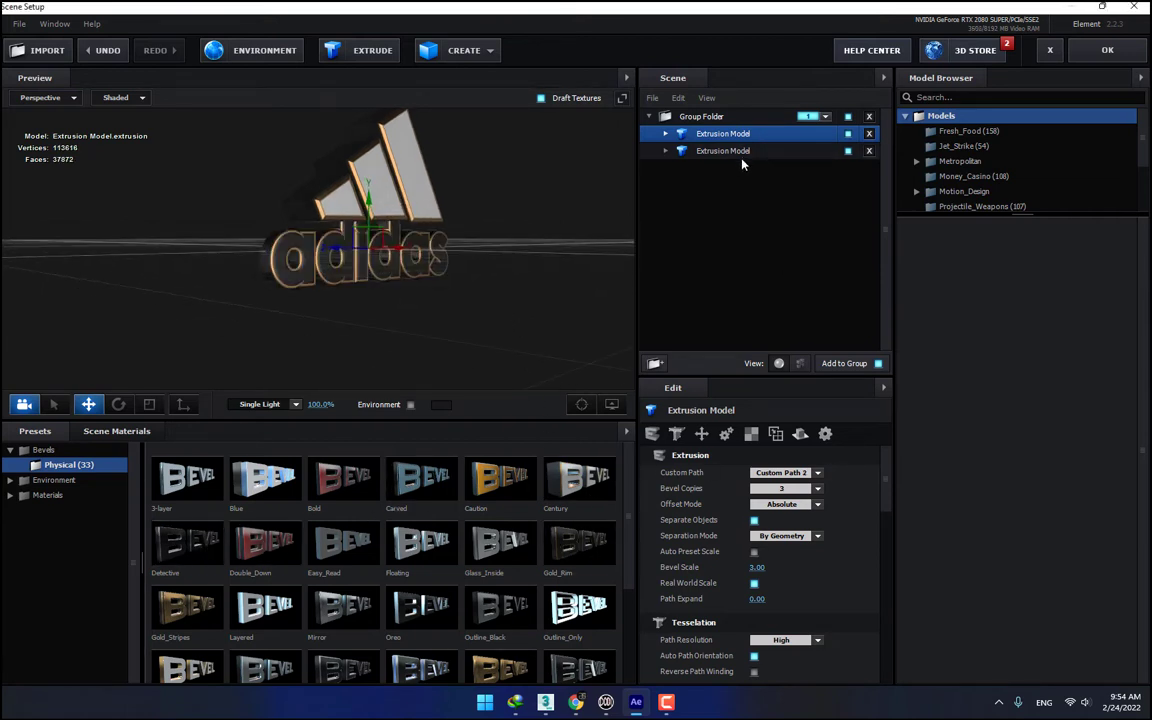
{"action": "left_click", "coordinate": [737, 152]}
{"action": "left_click", "coordinate": [588, 529]}
{"action": "left_click_drag", "start_coordinate": [491, 275], "coordinate": [509, 315]}
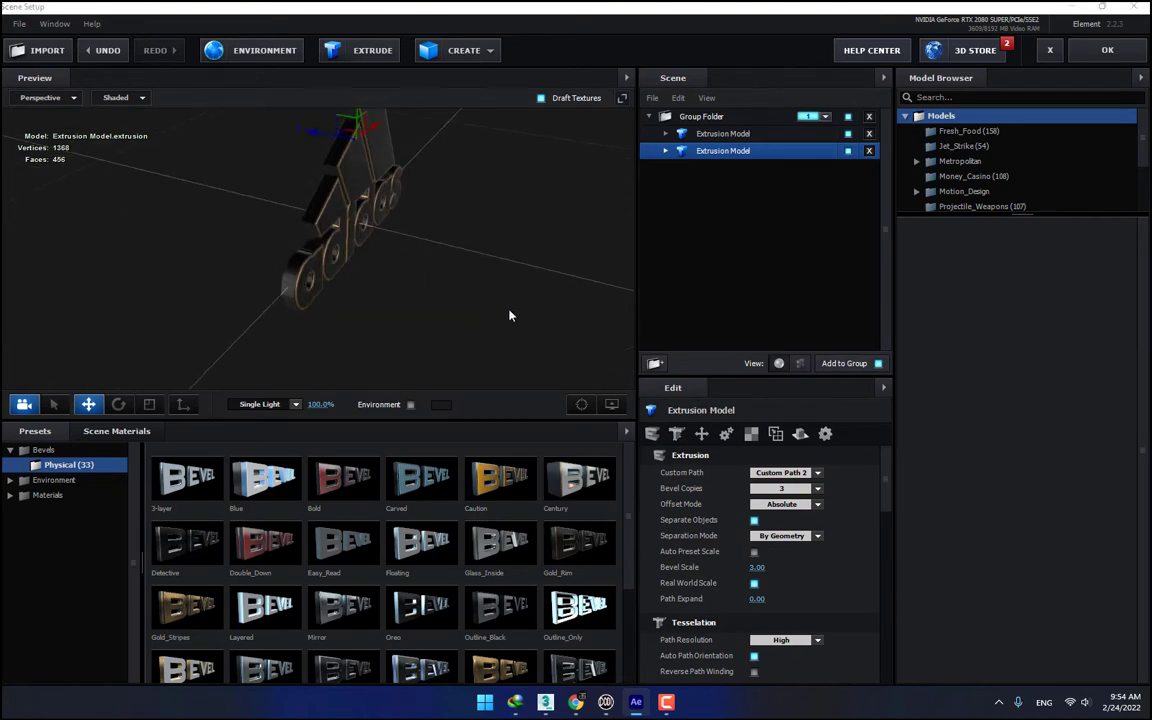
Step: Replace the scene's environment texture with Basic_2K_11.jpg and check the reflections on the front of the logo
{"action": "left_click", "coordinate": [258, 50]}
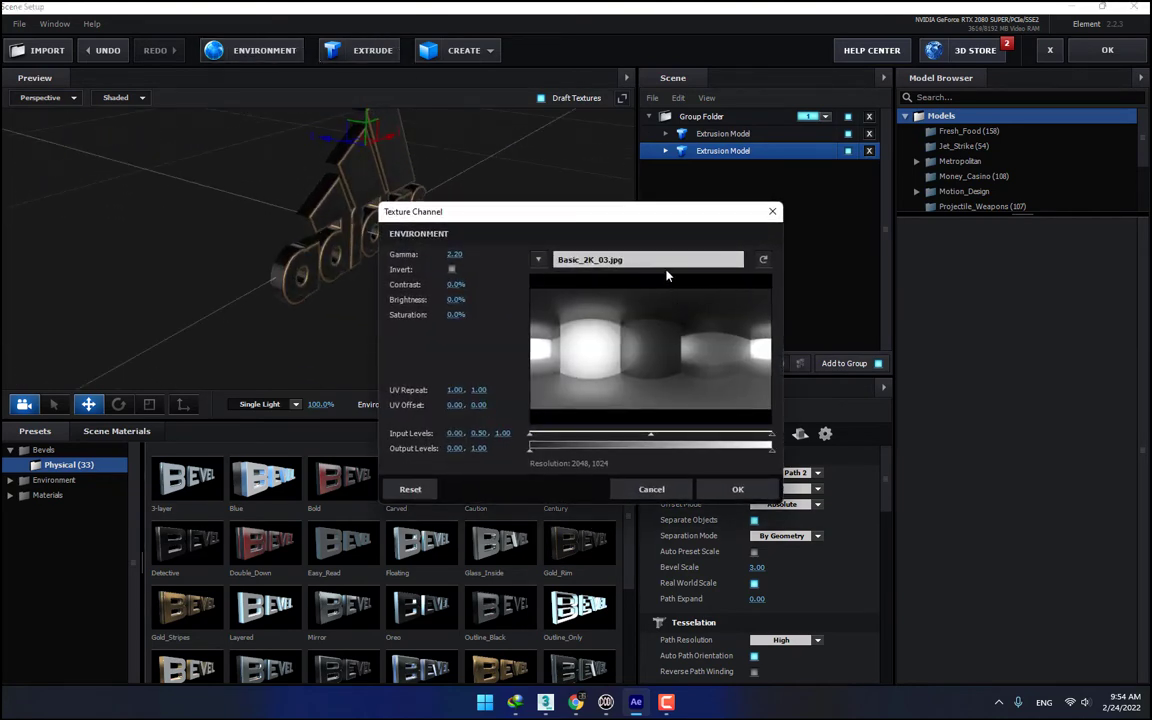
{"action": "left_click", "coordinate": [667, 265]}
{"action": "scroll", "coordinate": [655, 400], "scroll_direction": "down", "scroll_amount": 2}
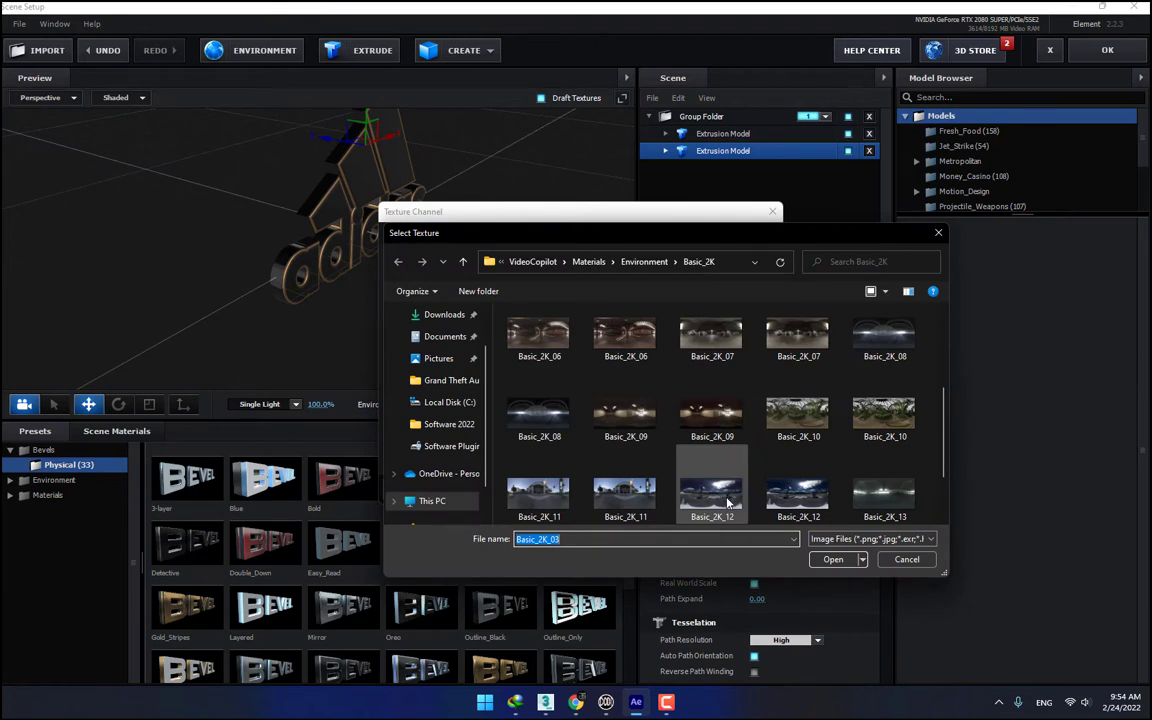
{"action": "double_click", "coordinate": [625, 495]}
{"action": "left_click", "coordinate": [737, 489]}
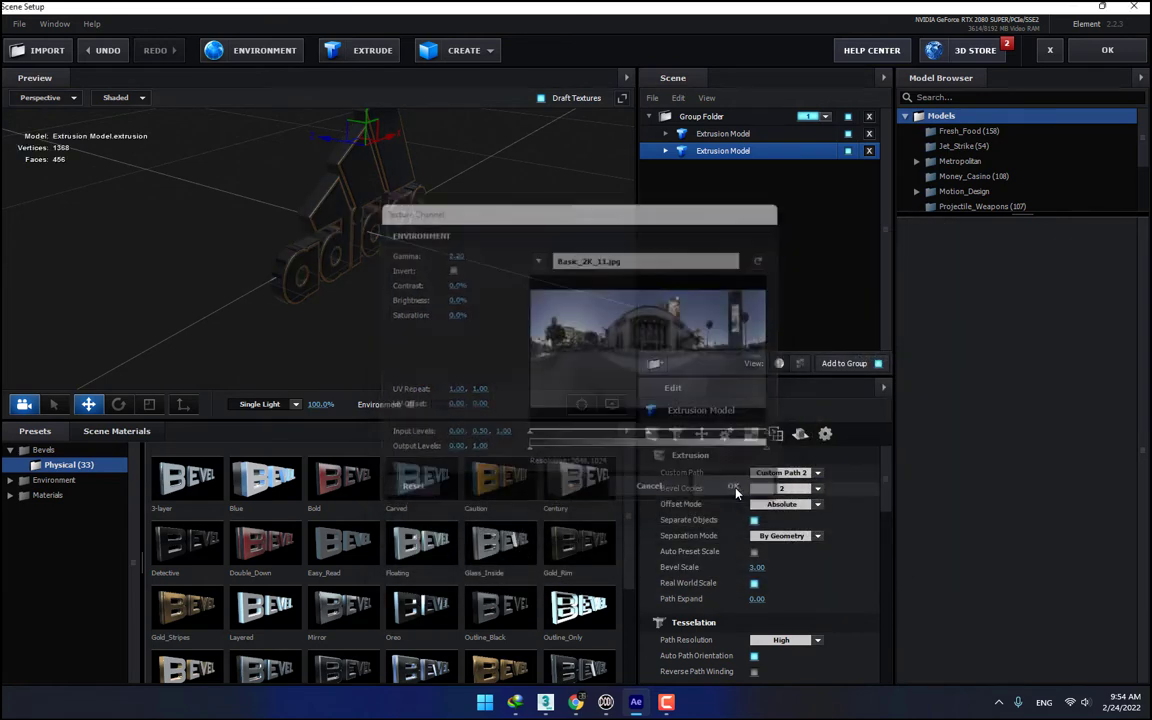
{"action": "left_click_drag", "start_coordinate": [334, 256], "coordinate": [720, 212]}
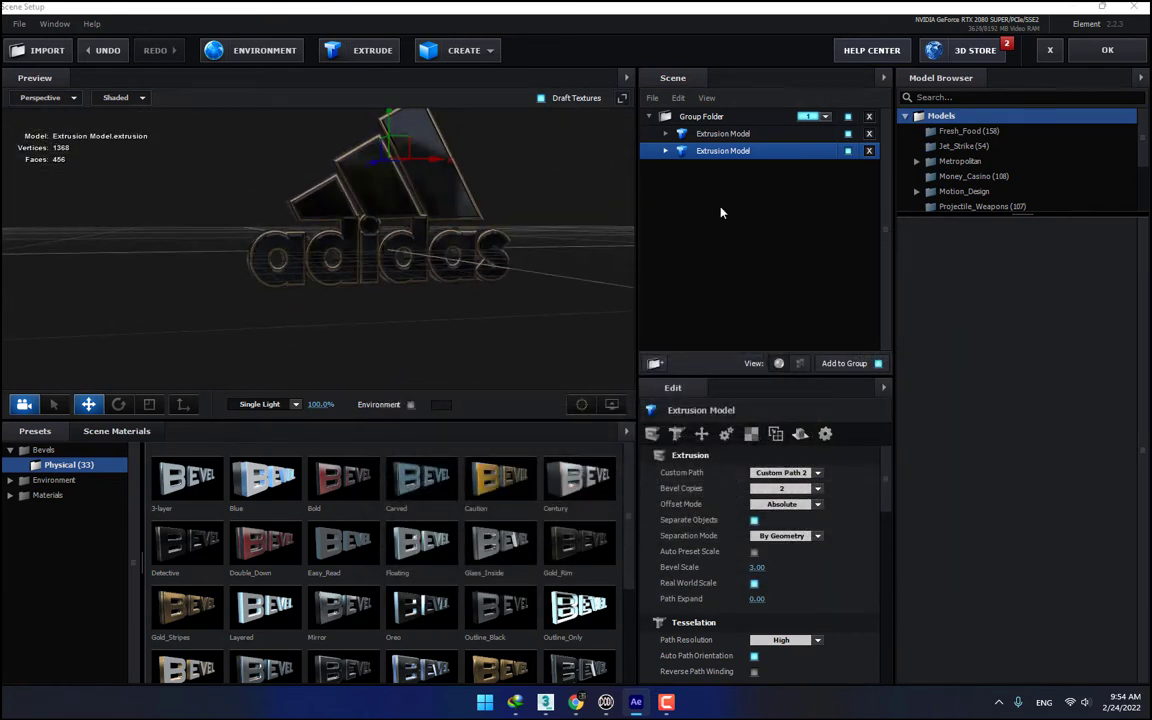
Step: Select the Shiny material of the logo extrusion and show the Physical material presets
{"action": "left_click_drag", "start_coordinate": [460, 265], "coordinate": [315, 257]}
{"action": "mouse_move", "coordinate": [457, 312]}
{"action": "left_mouse_down"}
{"action": "mouse_move", "coordinate": [473, 309]}
{"action": "mouse_move", "coordinate": [458, 292]}
{"action": "left_mouse_up"}
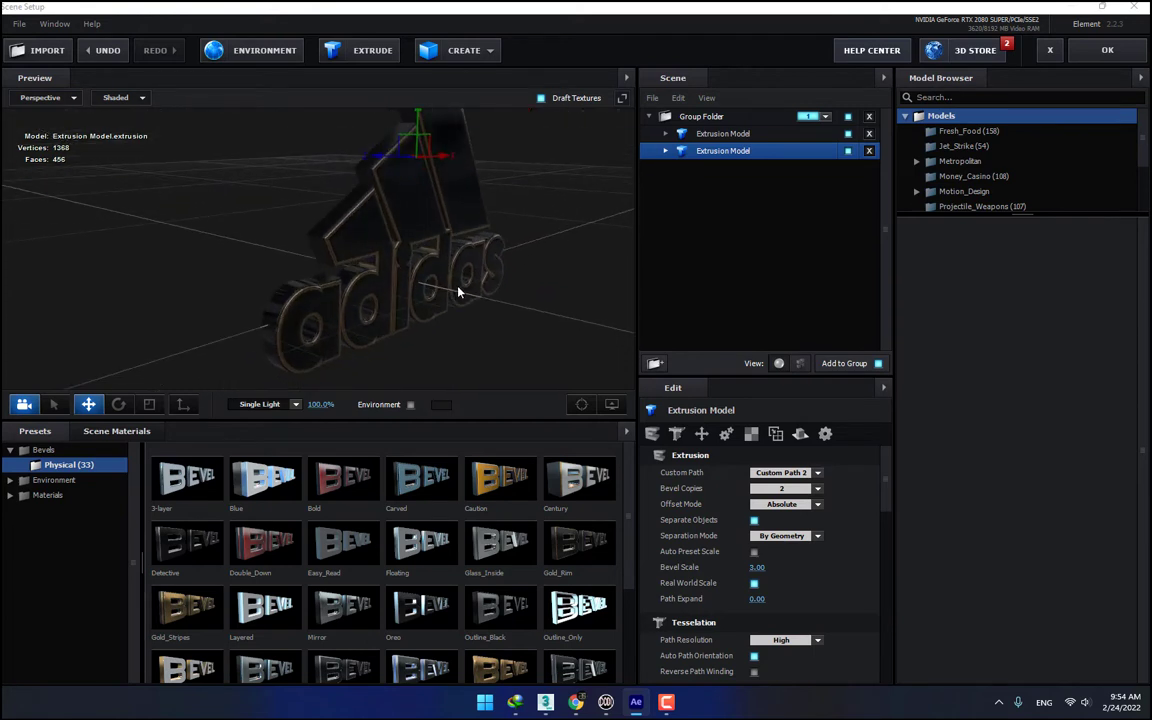
{"action": "left_click", "coordinate": [665, 150]}
{"action": "left_click", "coordinate": [750, 168]}
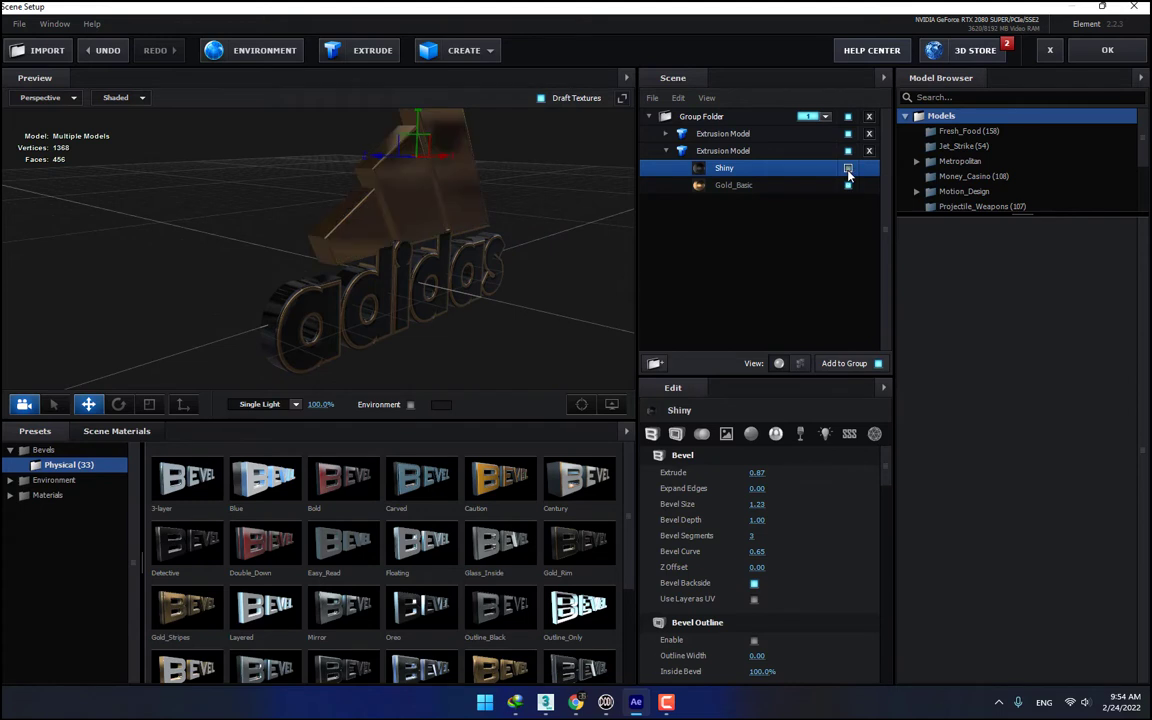
{"action": "left_click", "coordinate": [44, 495]}
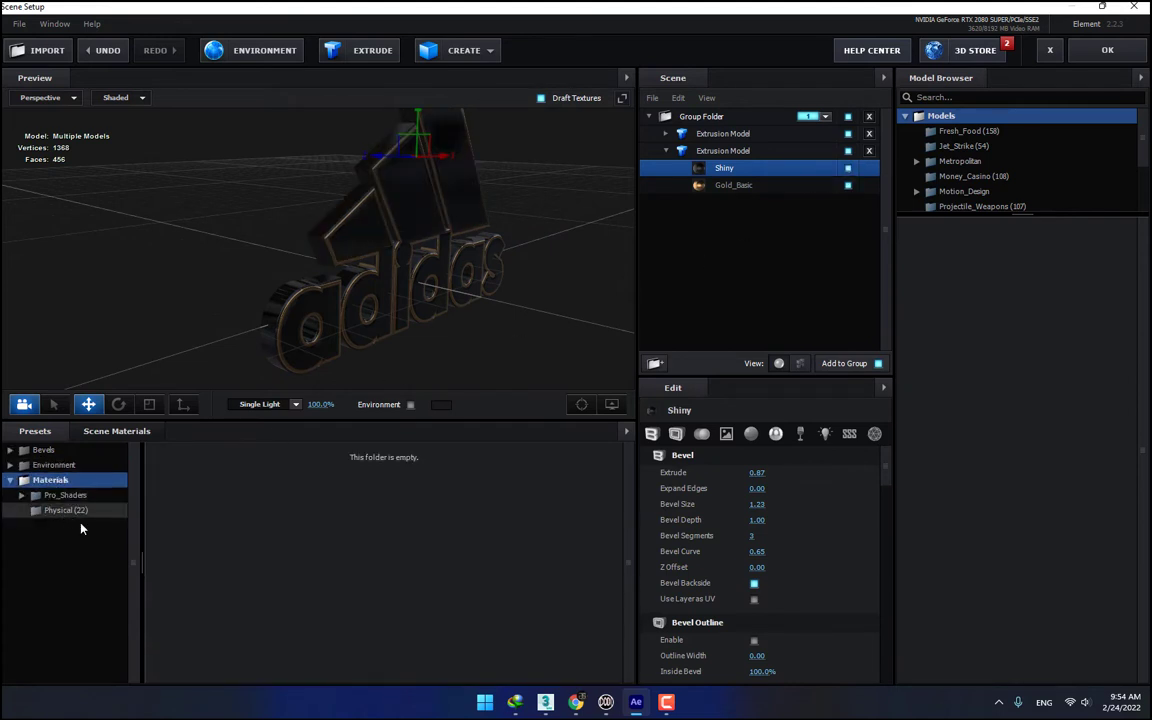
{"action": "left_click", "coordinate": [64, 510]}
{"action": "scroll", "coordinate": [440, 580], "scroll_direction": "down", "scroll_amount": 1}
{"action": "scroll", "coordinate": [461, 534], "scroll_direction": "up", "scroll_amount": 1}
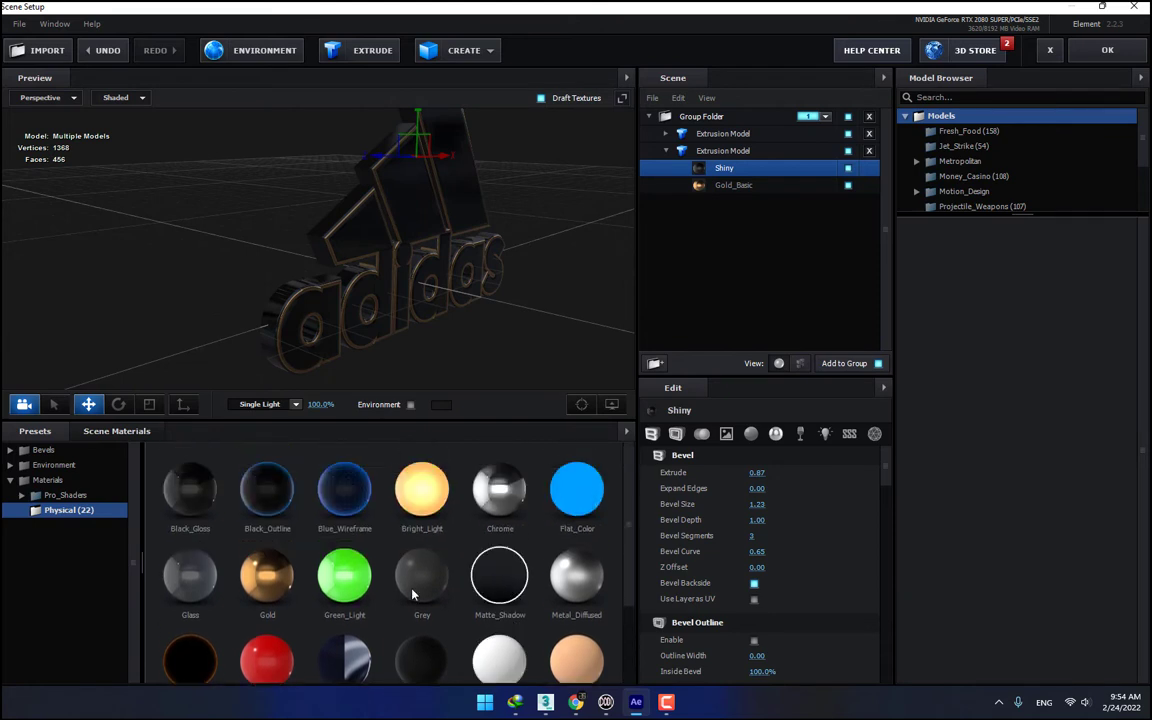
Step: Try Physical material presets such as Chrome in place of Shiny on the logo extrusion, and undo the replacement
{"action": "left_click_drag", "start_coordinate": [263, 590], "coordinate": [724, 168]}
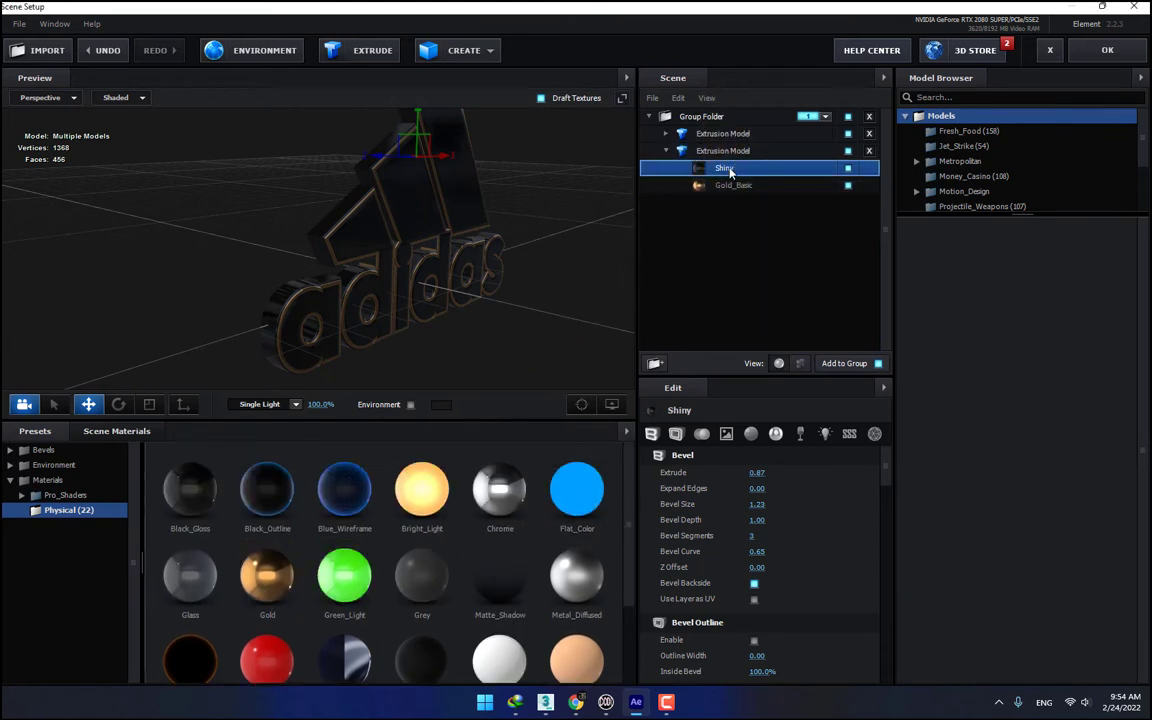
{"action": "left_click_drag", "start_coordinate": [571, 264], "coordinate": [541, 266]}
{"action": "left_click_drag", "start_coordinate": [192, 578], "coordinate": [740, 168]}
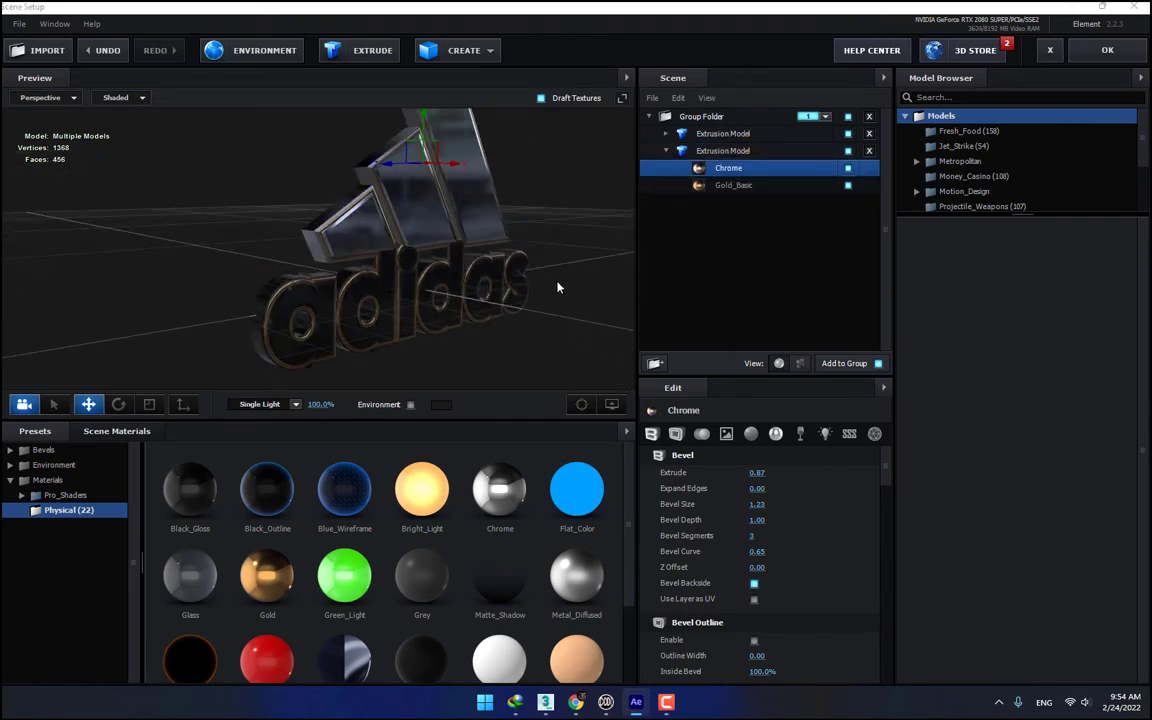
{"action": "key", "text": "ctrl+z"}
{"action": "key", "text": "ctrl+z"}
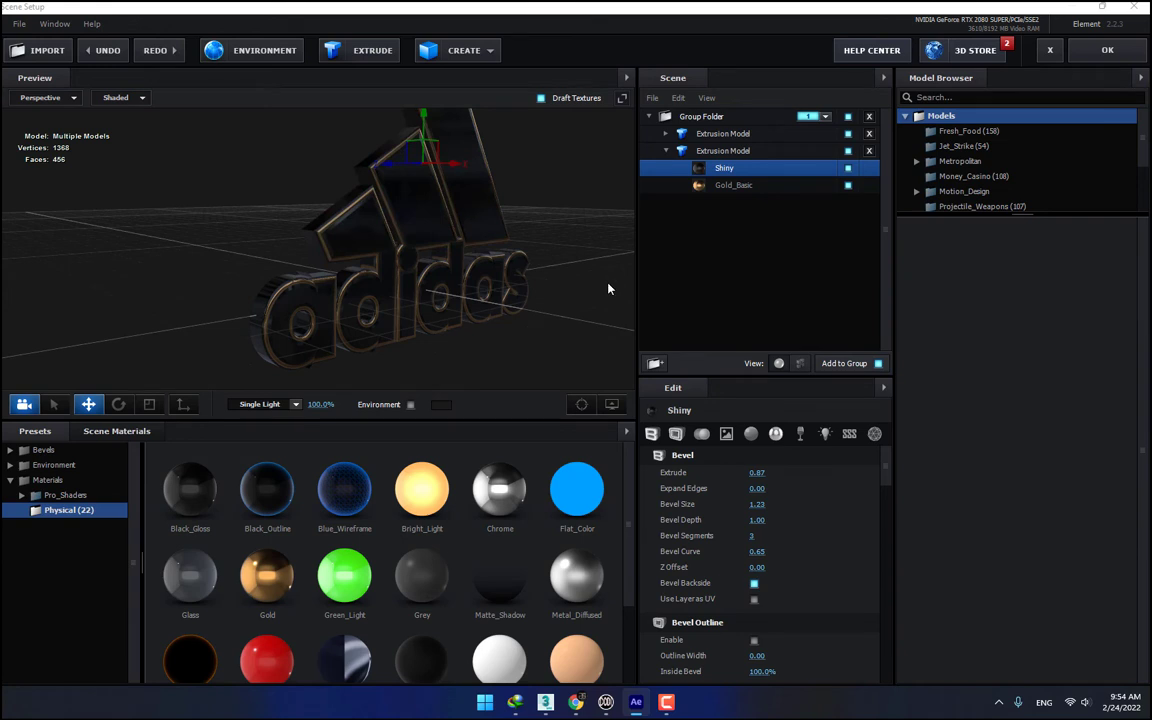
Step: Add a plane model to the scene and scale it uniformly to about 386%
{"action": "left_click_drag", "start_coordinate": [532, 355], "coordinate": [860, 252]}
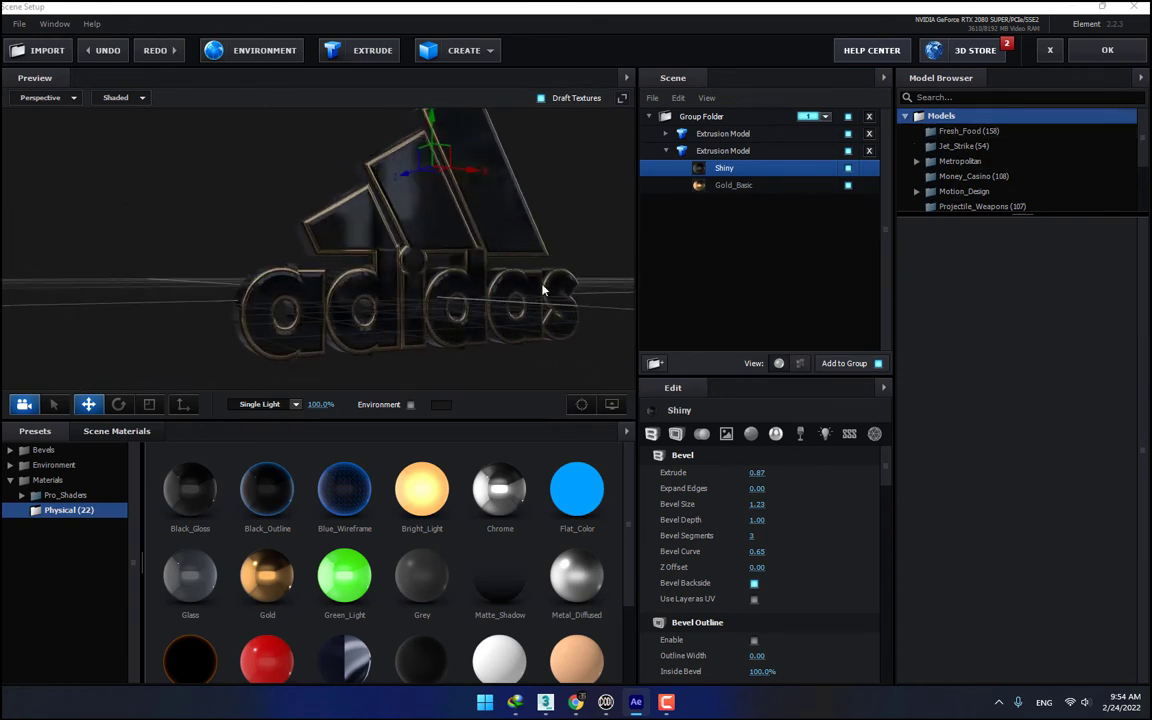
{"action": "scroll", "coordinate": [538, 287], "scroll_direction": "down", "scroll_amount": 5}
{"action": "left_click_drag", "start_coordinate": [501, 283], "coordinate": [579, 272]}
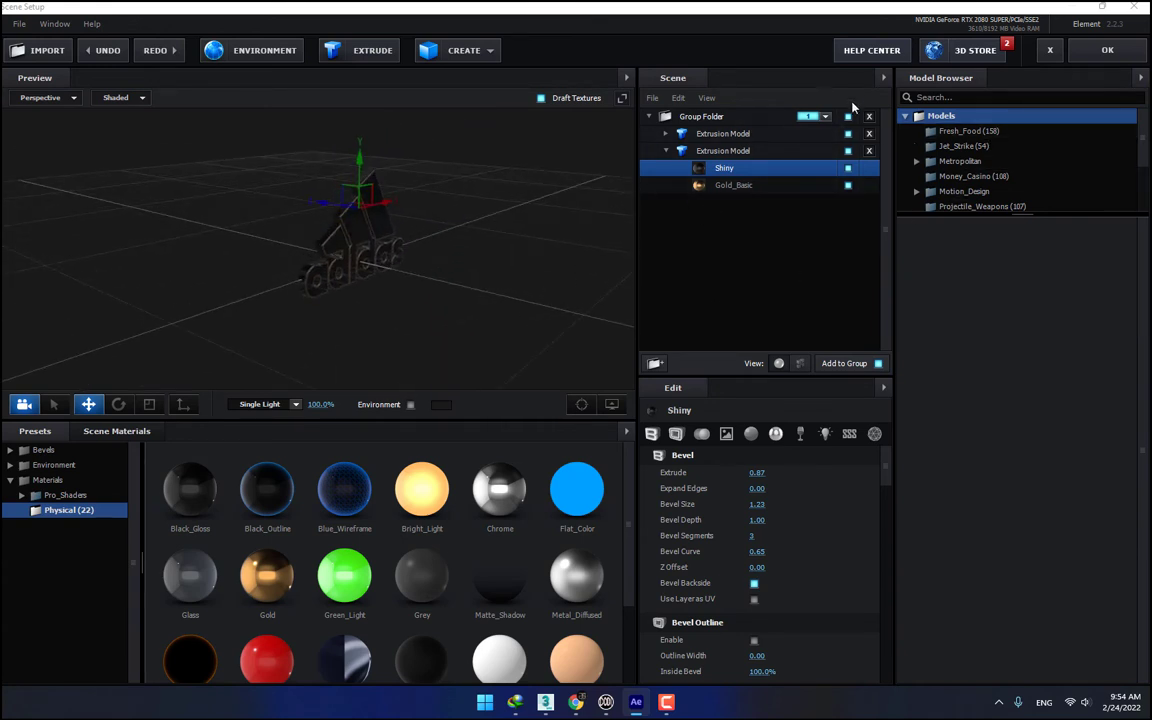
{"action": "left_click", "coordinate": [463, 50]}
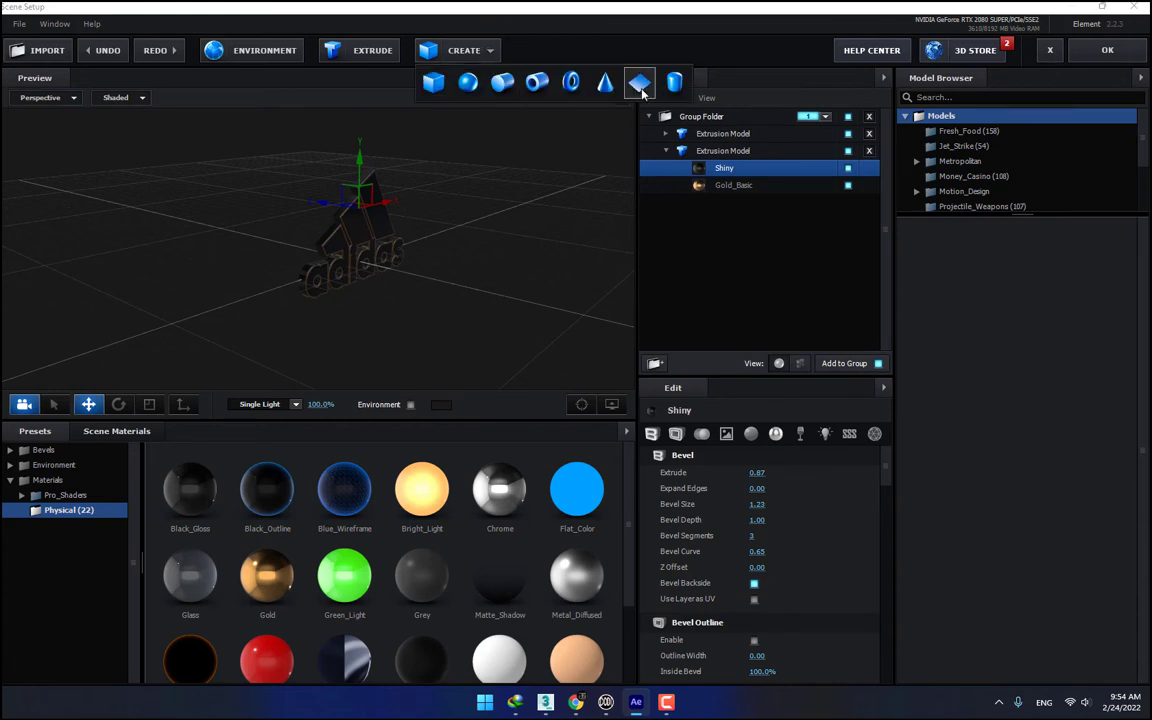
{"action": "left_click", "coordinate": [576, 77]}
{"action": "key", "text": "r"}
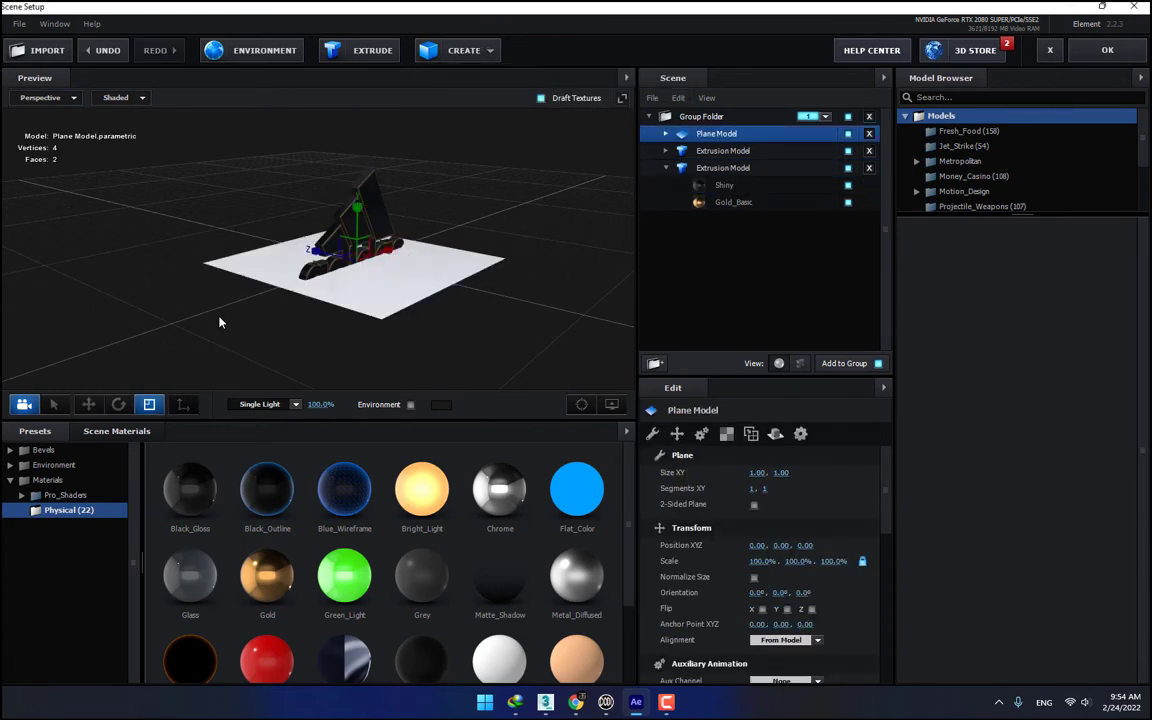
{"action": "left_click_drag", "start_coordinate": [355, 255], "coordinate": [509, 27]}
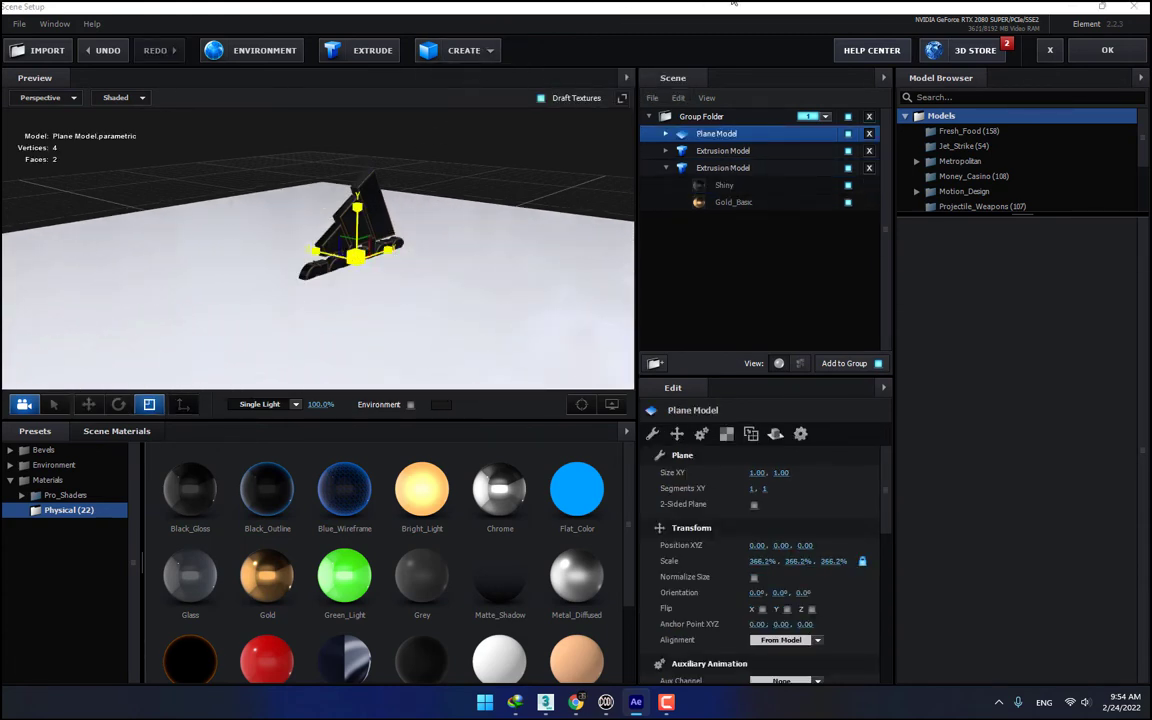
Step: Stand the plane upright with an X orientation of 270° and move it behind the logo to a Z position of 0.01
{"action": "left_click", "coordinate": [118, 404]}
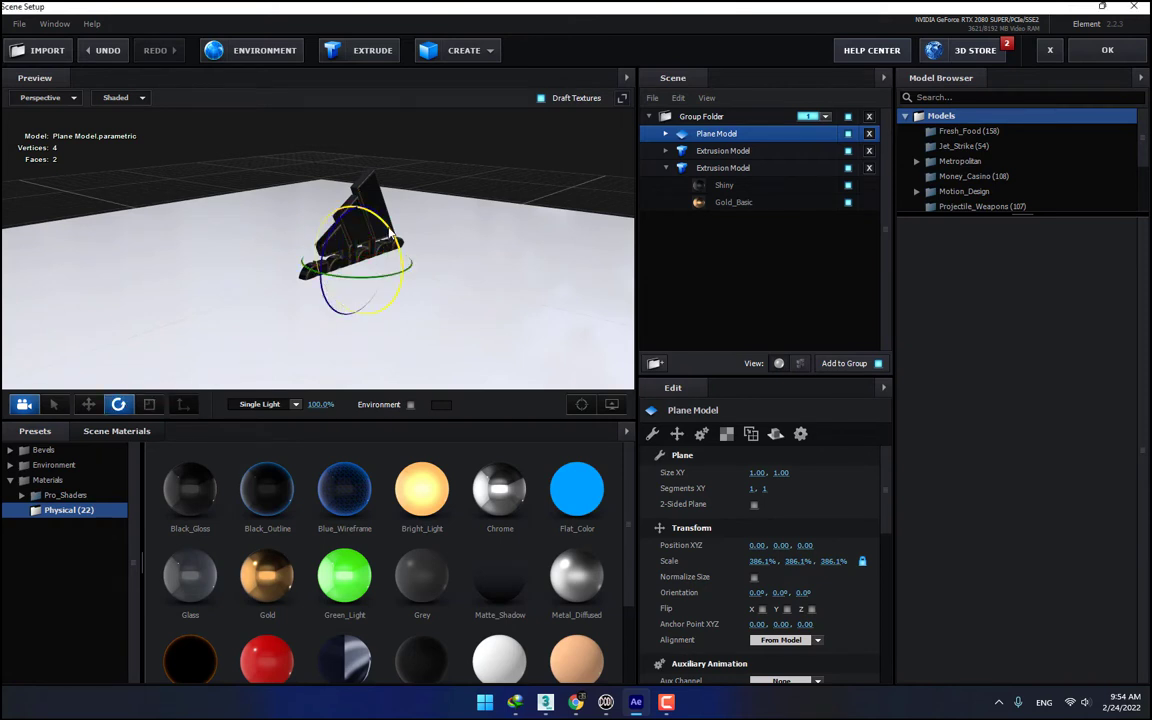
{"action": "left_click_drag", "start_coordinate": [386, 247], "coordinate": [425, 280]}
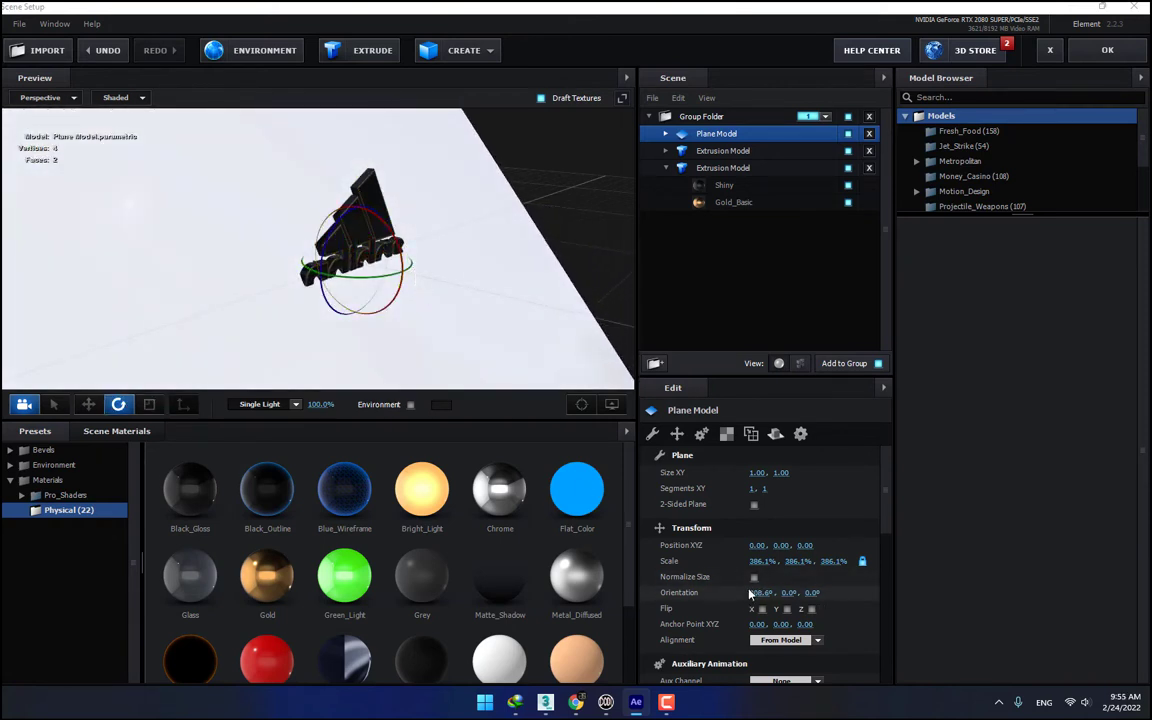
{"action": "left_click", "coordinate": [751, 592]}
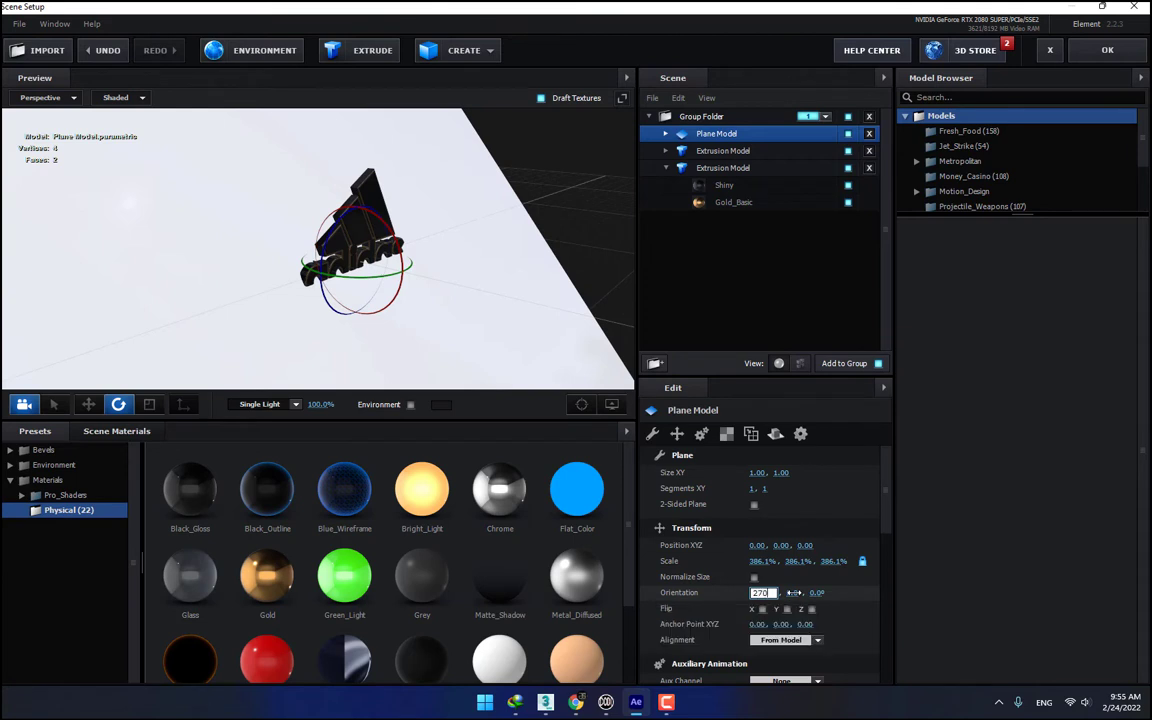
{"action": "key", "text": "Return"}
{"action": "key", "text": "w"}
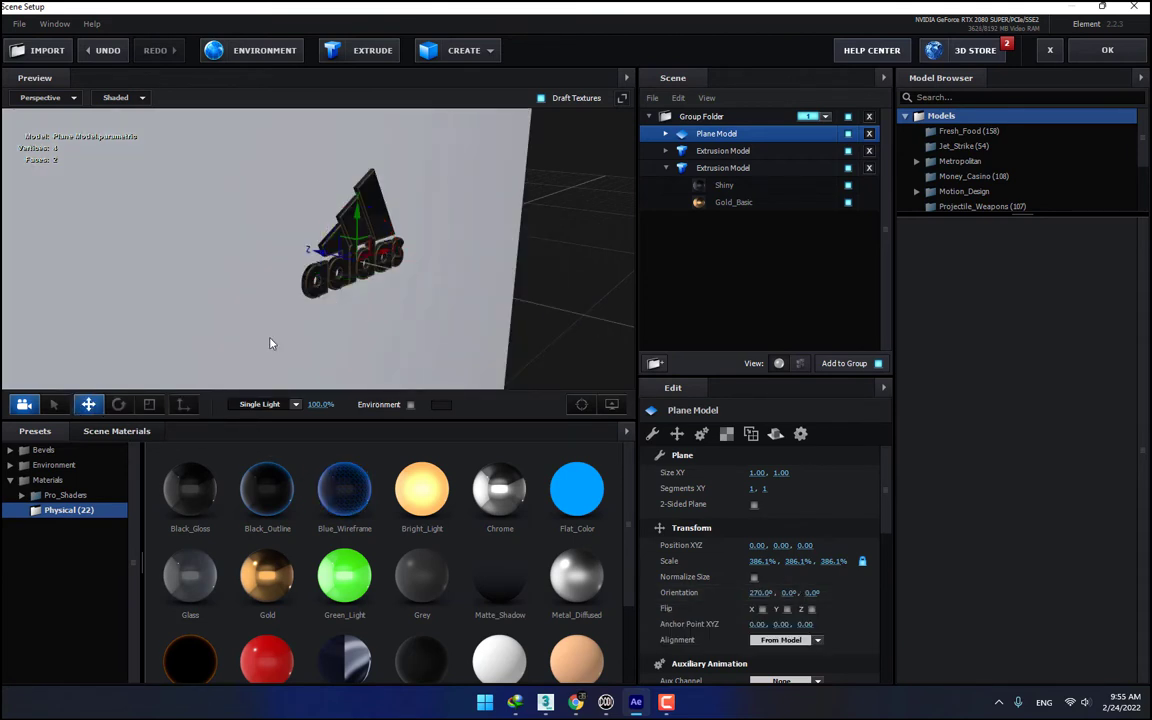
{"action": "left_click_drag", "start_coordinate": [336, 258], "coordinate": [398, 296]}
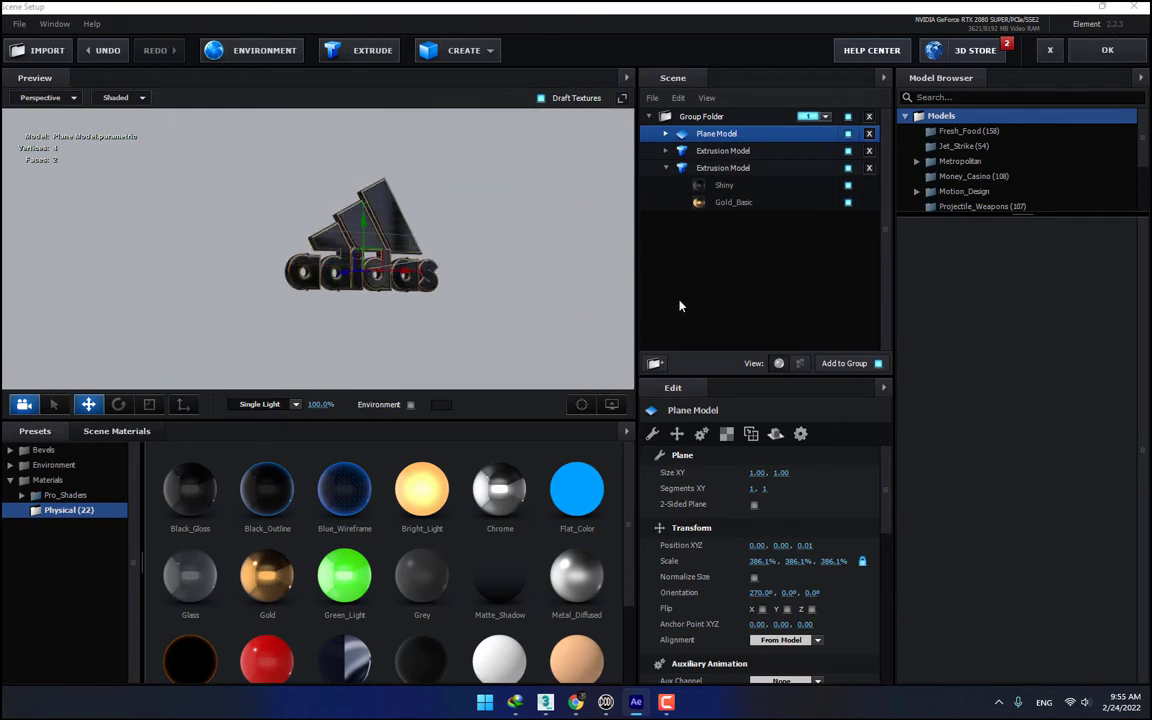
Step: Move the plane model out of the Group Folder and apply the Black_Gloss material to it
{"action": "left_click", "coordinate": [665, 133]}
{"action": "left_click", "coordinate": [745, 150]}
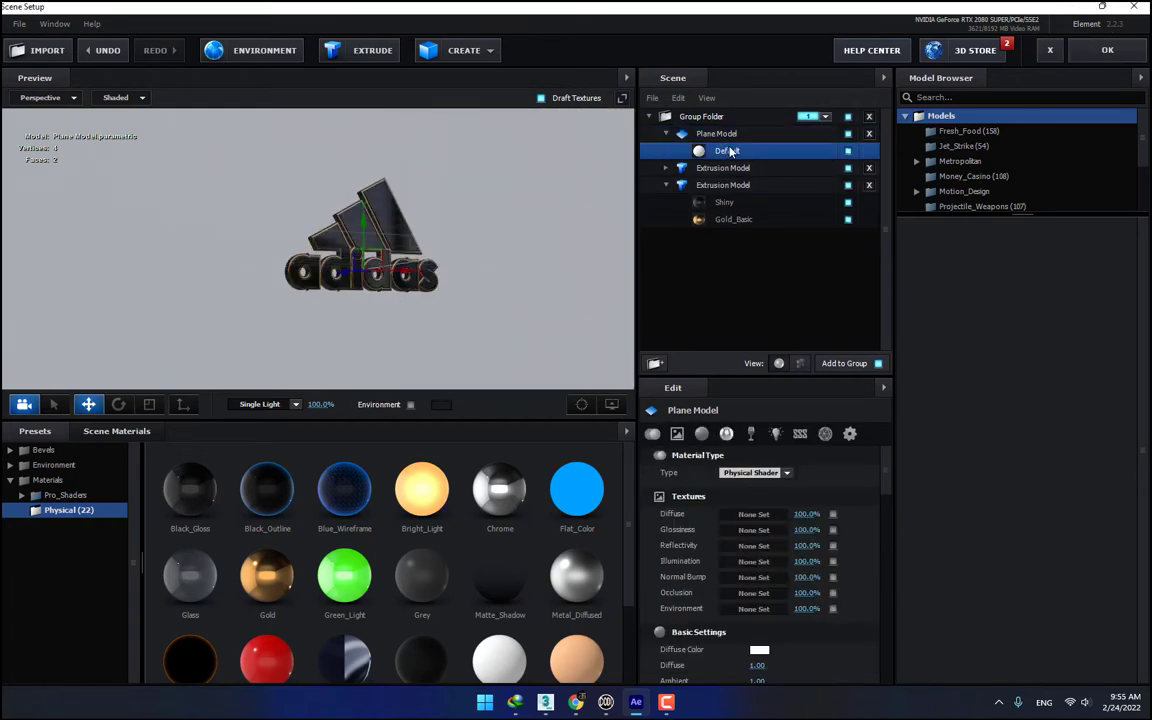
{"action": "left_click_drag", "start_coordinate": [748, 136], "coordinate": [761, 250]}
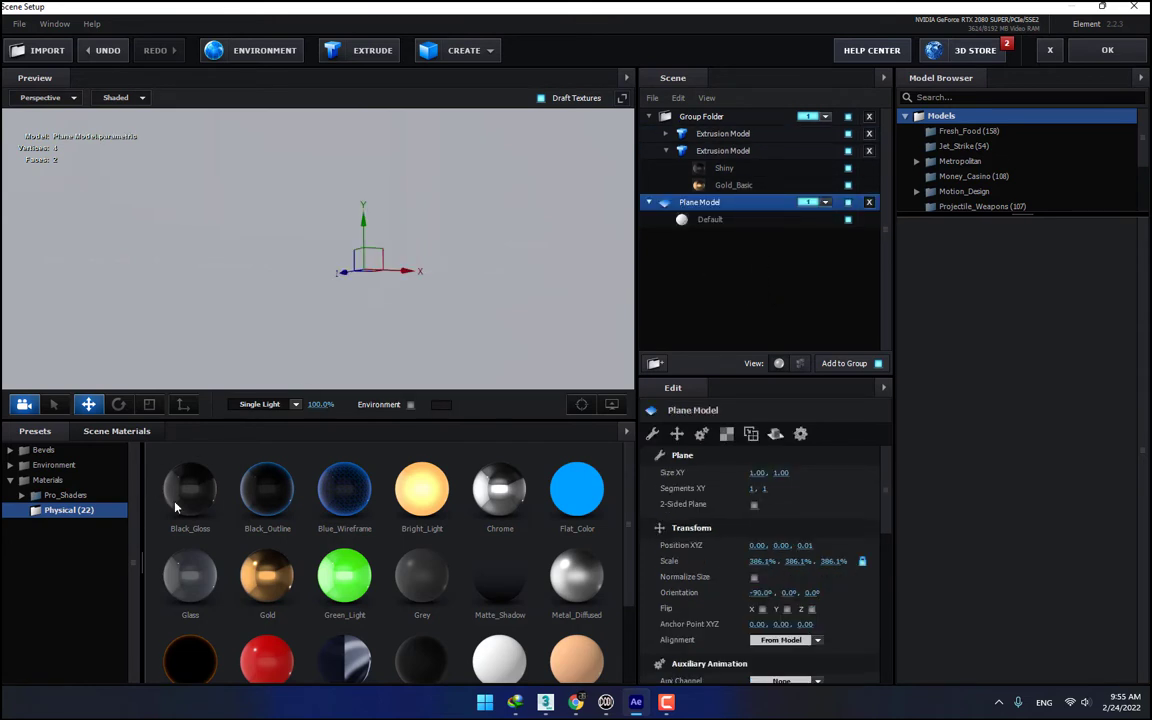
{"action": "left_click_drag", "start_coordinate": [175, 507], "coordinate": [714, 207]}
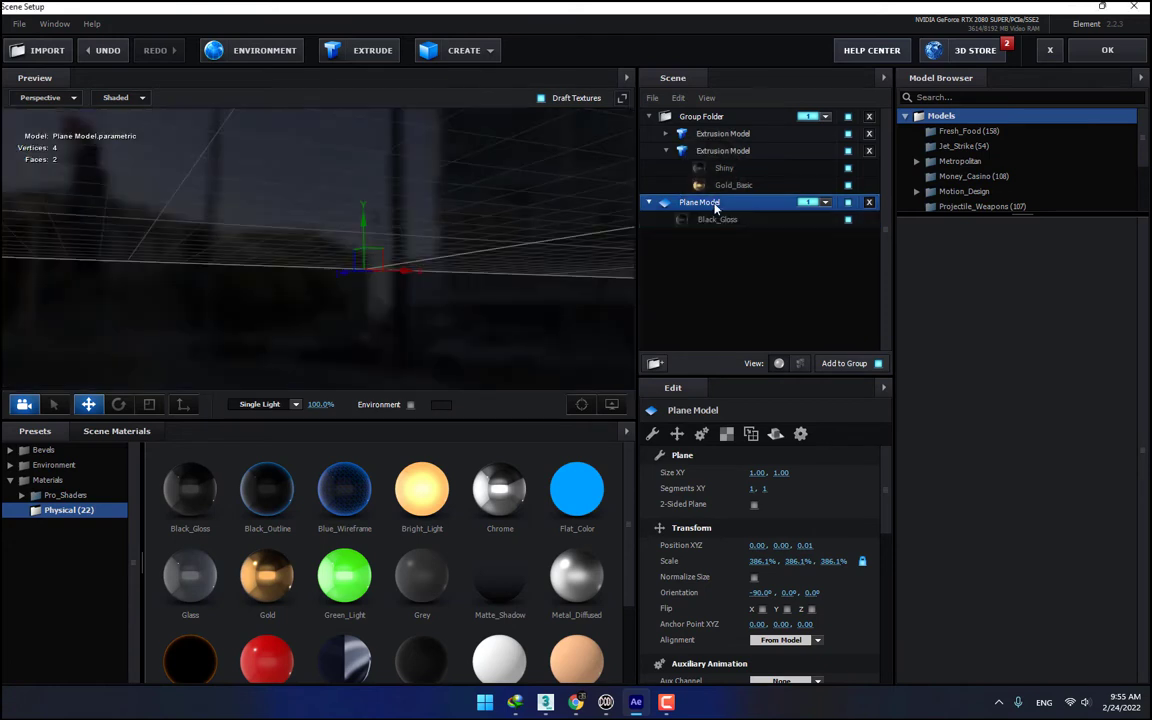
Step: Set the plane model's Reflect Mode to Mirror Surface and assign the plane to group 2
{"action": "right_click", "coordinate": [730, 219]}
{"action": "right_click", "coordinate": [724, 206]}
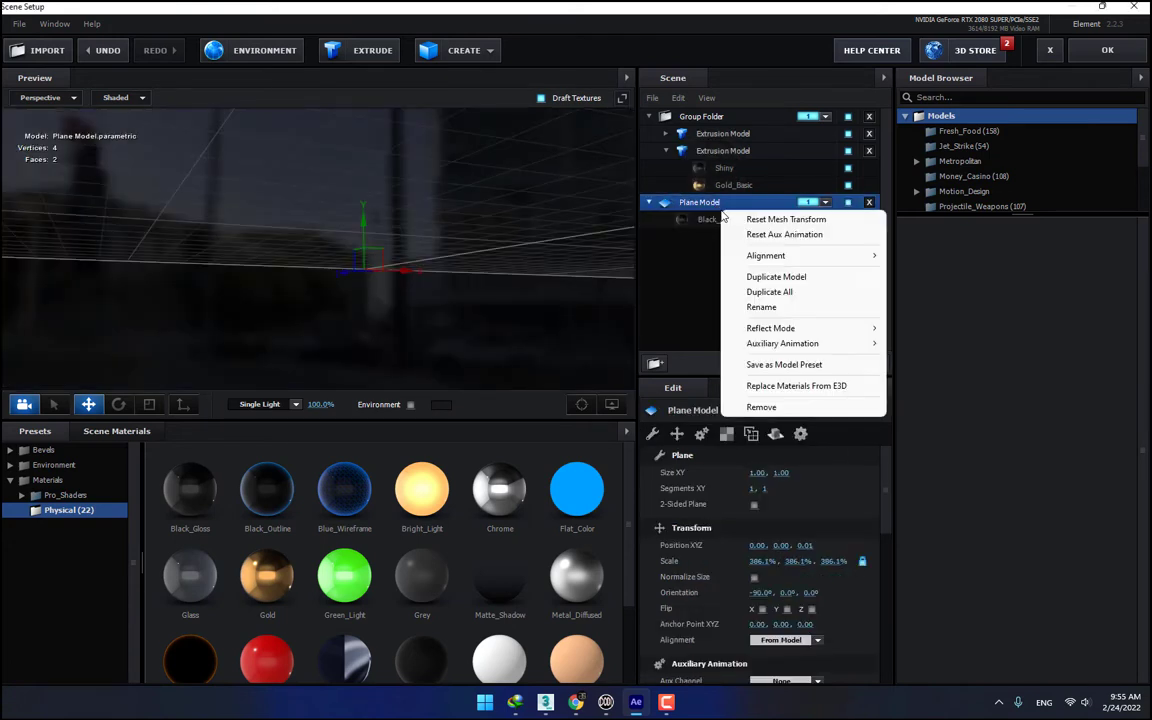
{"action": "mouse_move", "coordinate": [791, 333]}
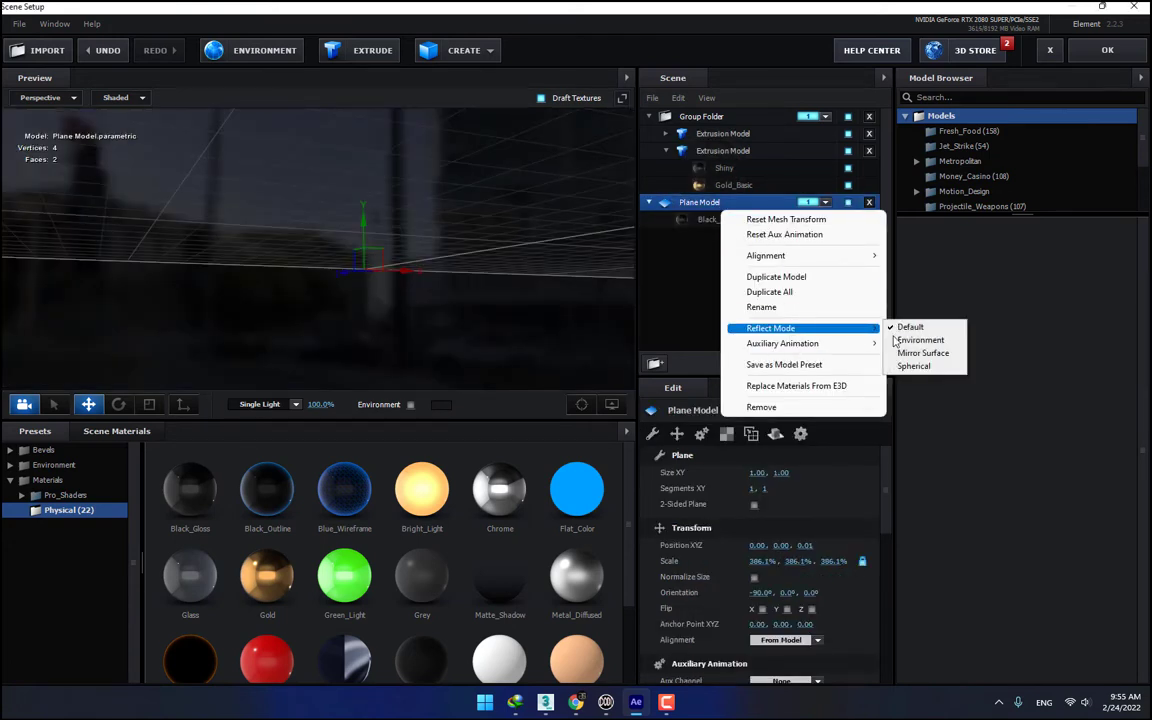
{"action": "left_click", "coordinate": [935, 355]}
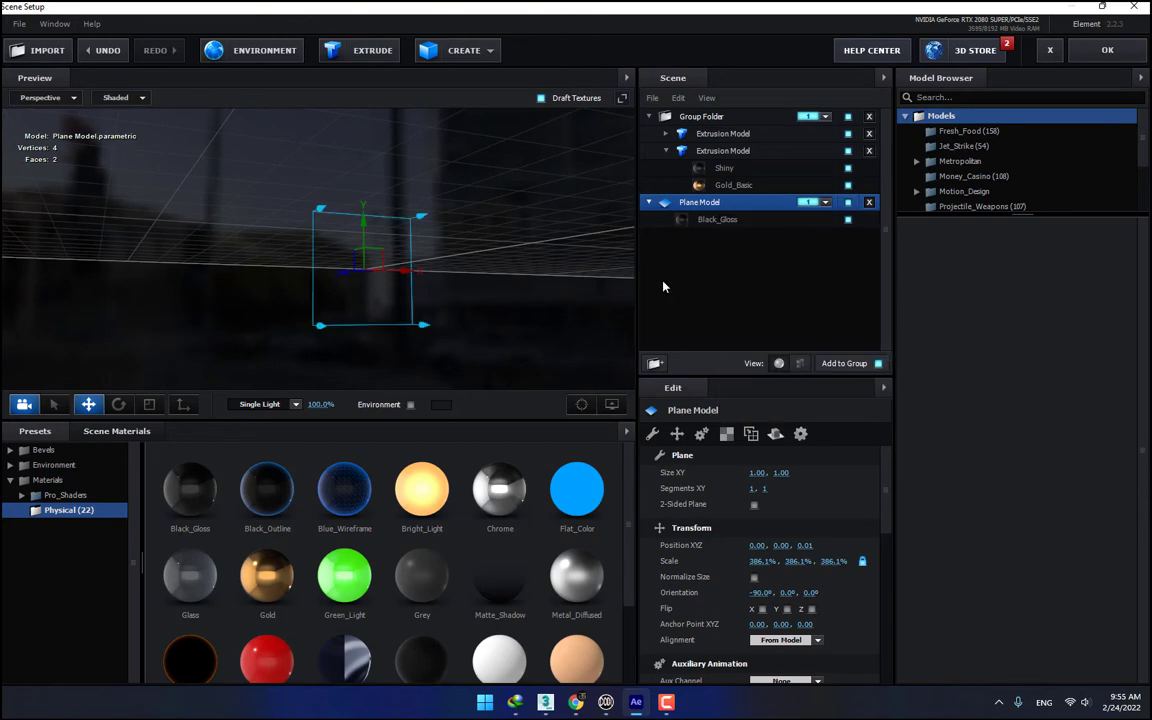
{"action": "left_click", "coordinate": [827, 202]}
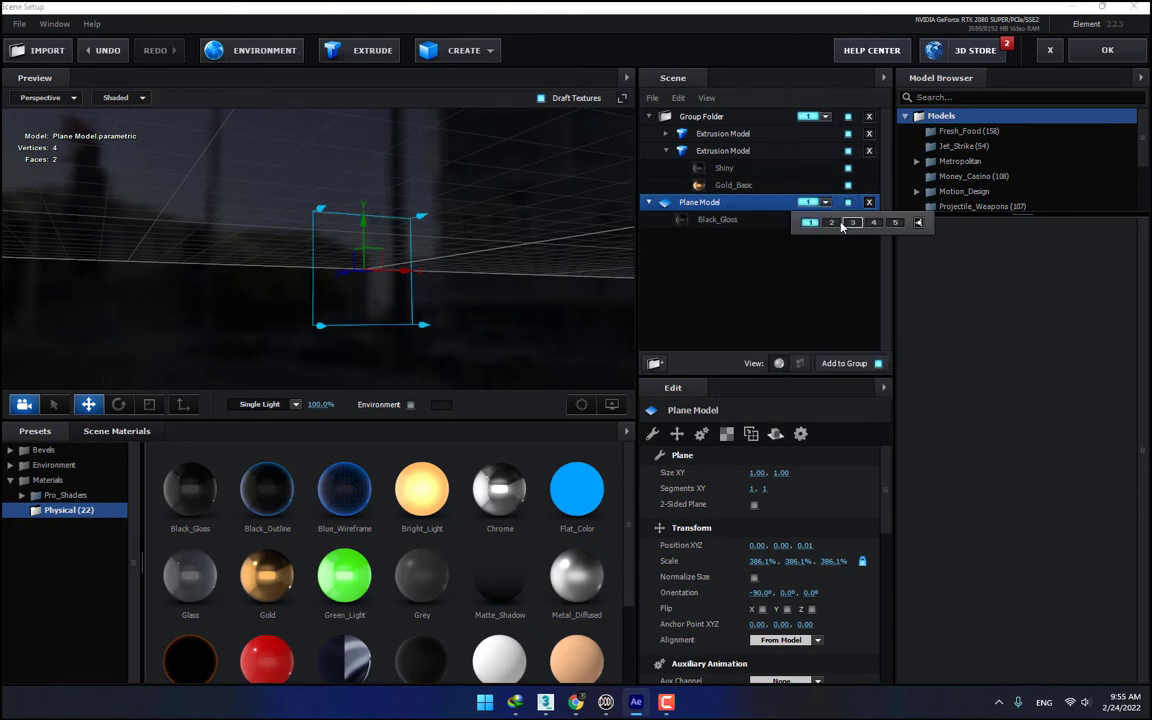
{"action": "left_click_drag", "start_coordinate": [530, 237], "coordinate": [546, 256]}
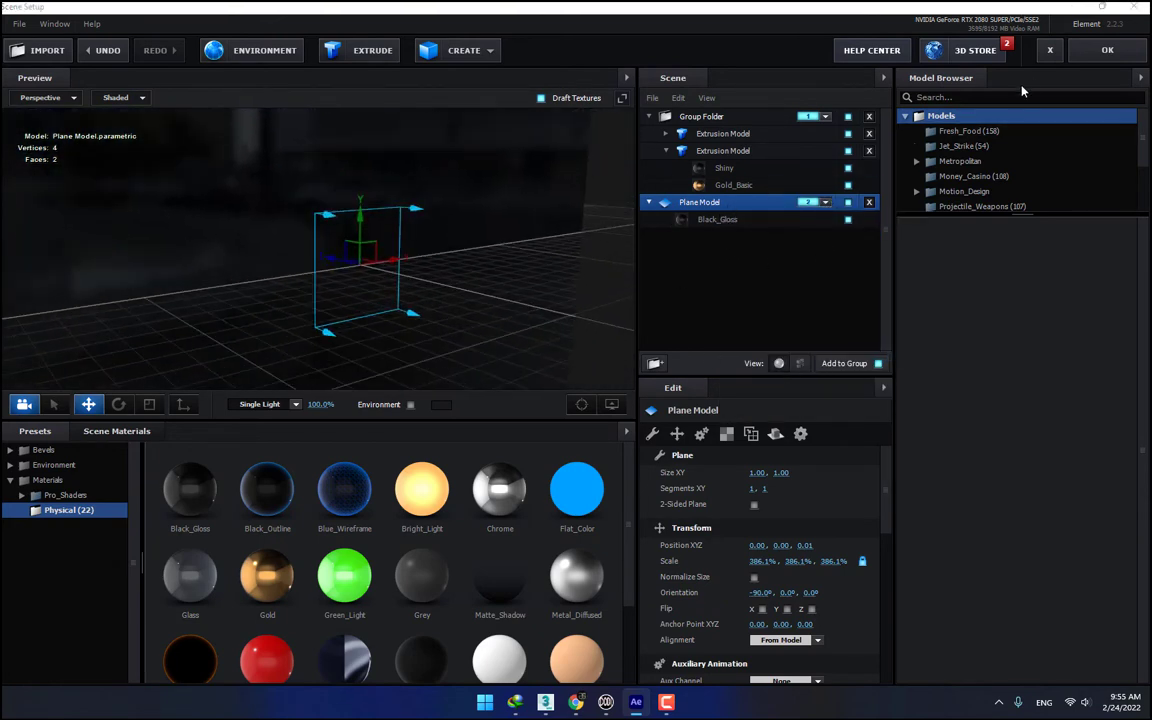
Step: Move the plane model back into the Group Folder between the two extrusions and accept the scene setup
{"action": "left_click_drag", "start_coordinate": [742, 208], "coordinate": [751, 152]}
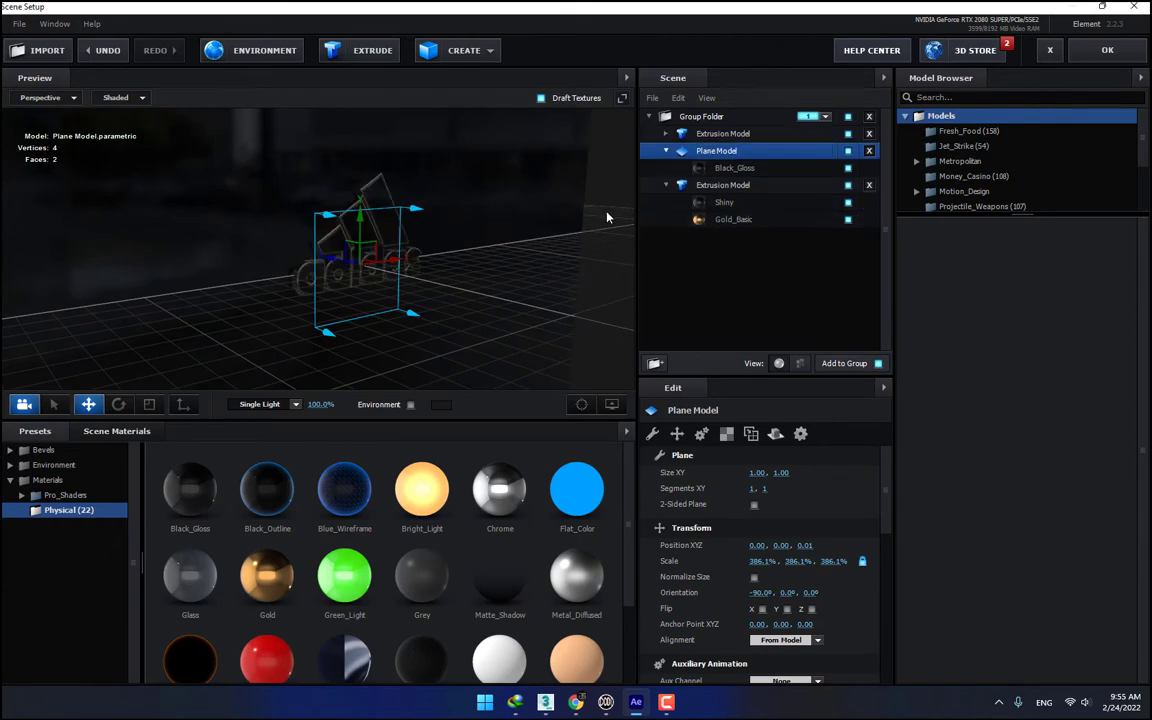
{"action": "left_click_drag", "start_coordinate": [543, 253], "coordinate": [520, 258]}
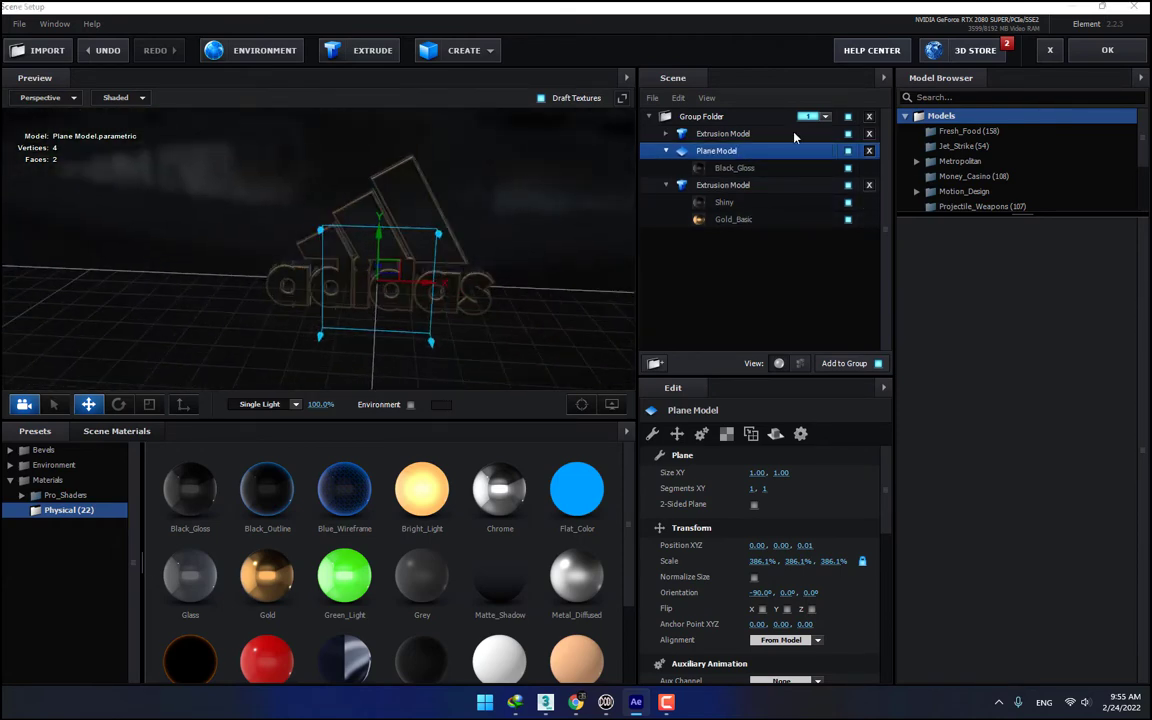
{"action": "left_click", "coordinate": [1104, 50]}
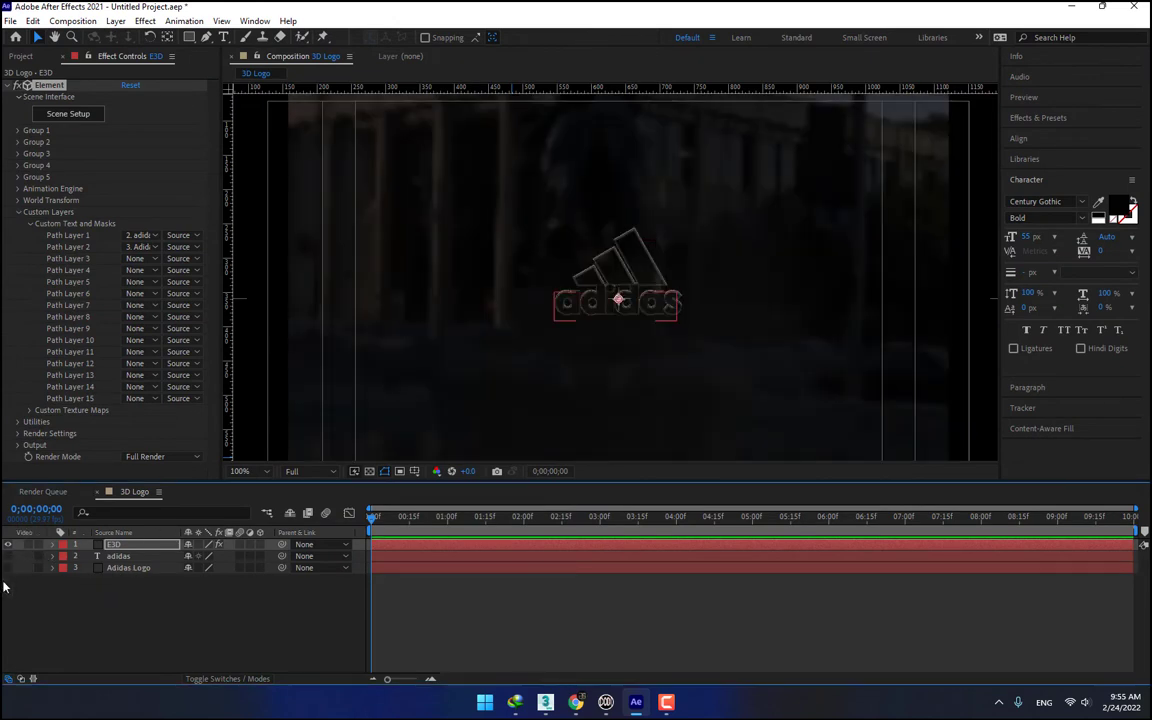
Step: Add a two-node camera with the 28mm preset to the 3D Logo composition
{"action": "right_click", "coordinate": [181, 605]}
{"action": "mouse_move", "coordinate": [242, 437]}
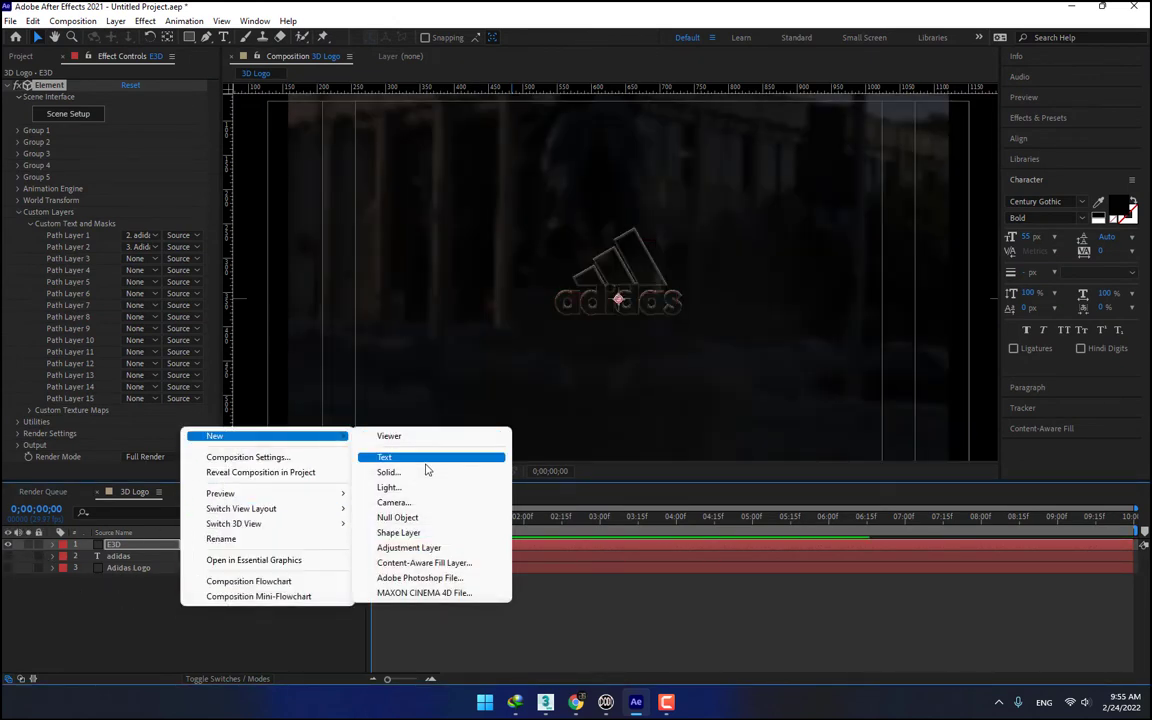
{"action": "left_click", "coordinate": [420, 503]}
{"action": "left_click", "coordinate": [252, 237]}
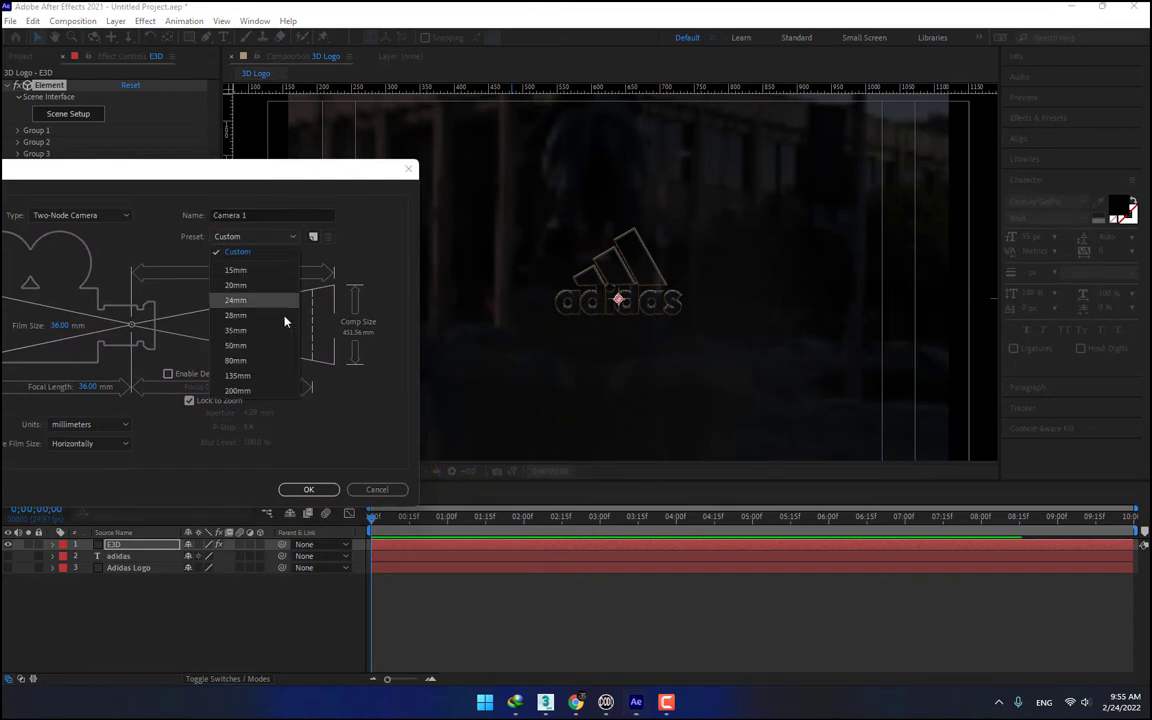
{"action": "left_click", "coordinate": [228, 312]}
{"action": "left_click", "coordinate": [322, 491]}
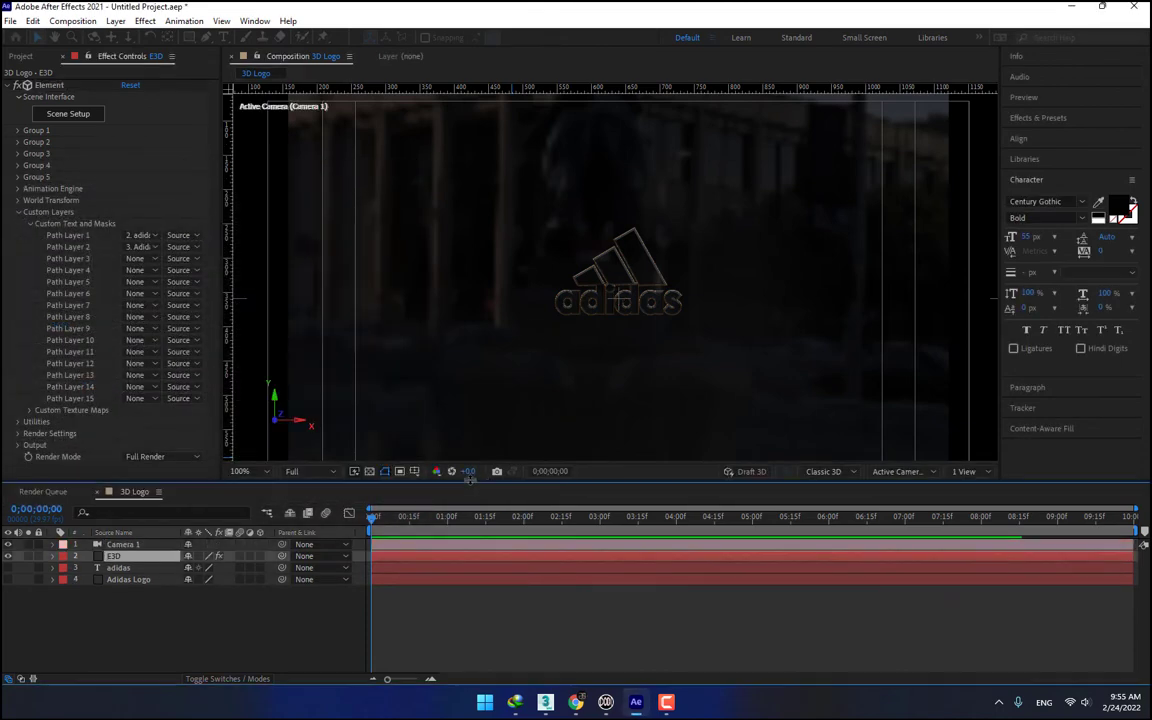
Step: Set the E3D layer's Group 1 Particle Size to 21.40 and orbit the camera to view the logo from an angle
{"action": "left_click", "coordinate": [125, 556]}
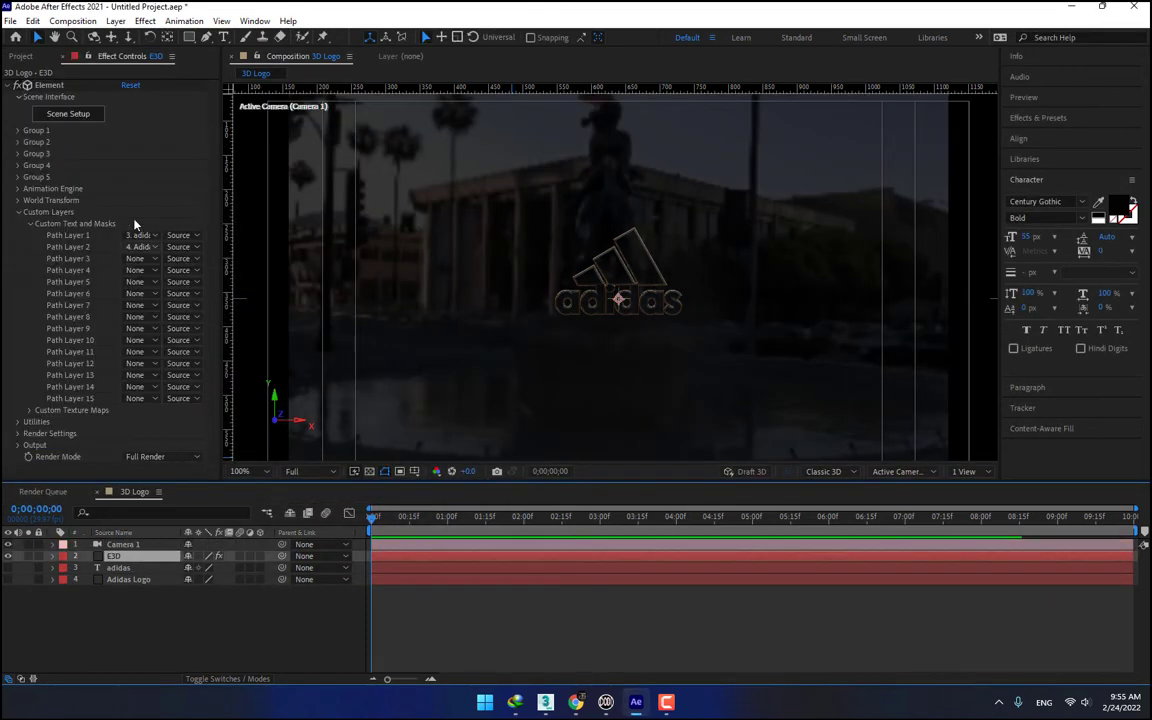
{"action": "left_click", "coordinate": [18, 131]}
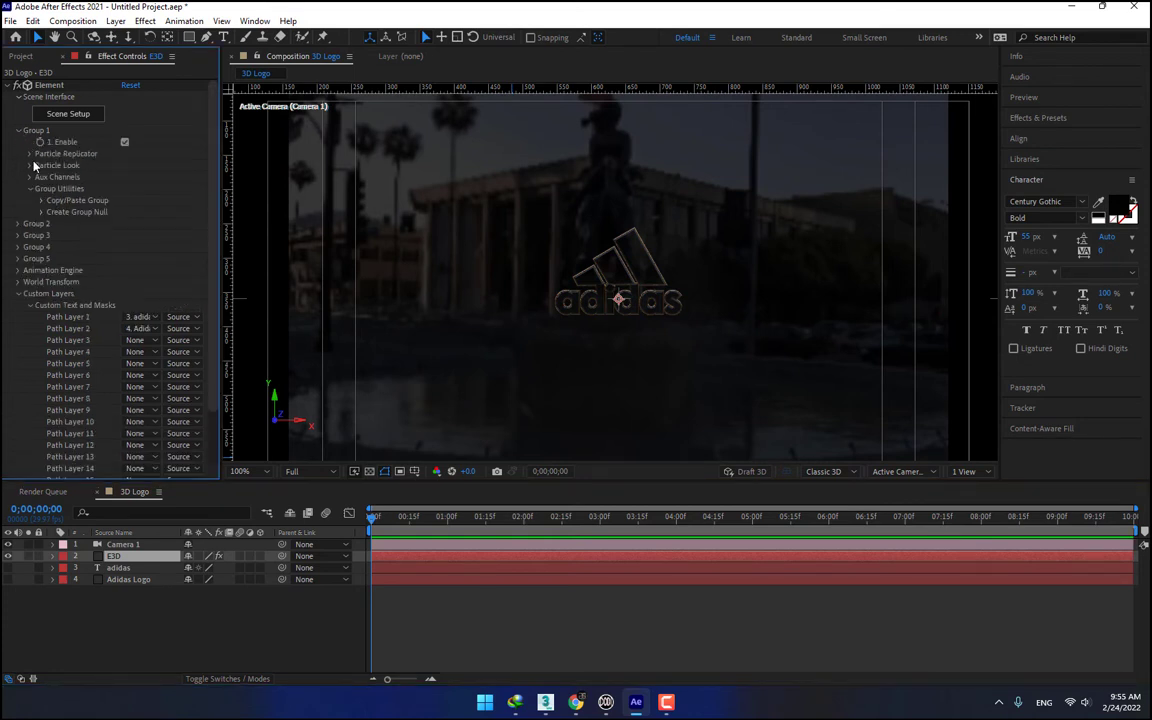
{"action": "left_click", "coordinate": [30, 165]}
{"action": "left_click_drag", "start_coordinate": [130, 177], "coordinate": [196, 168]}
{"action": "left_click", "coordinate": [94, 37]}
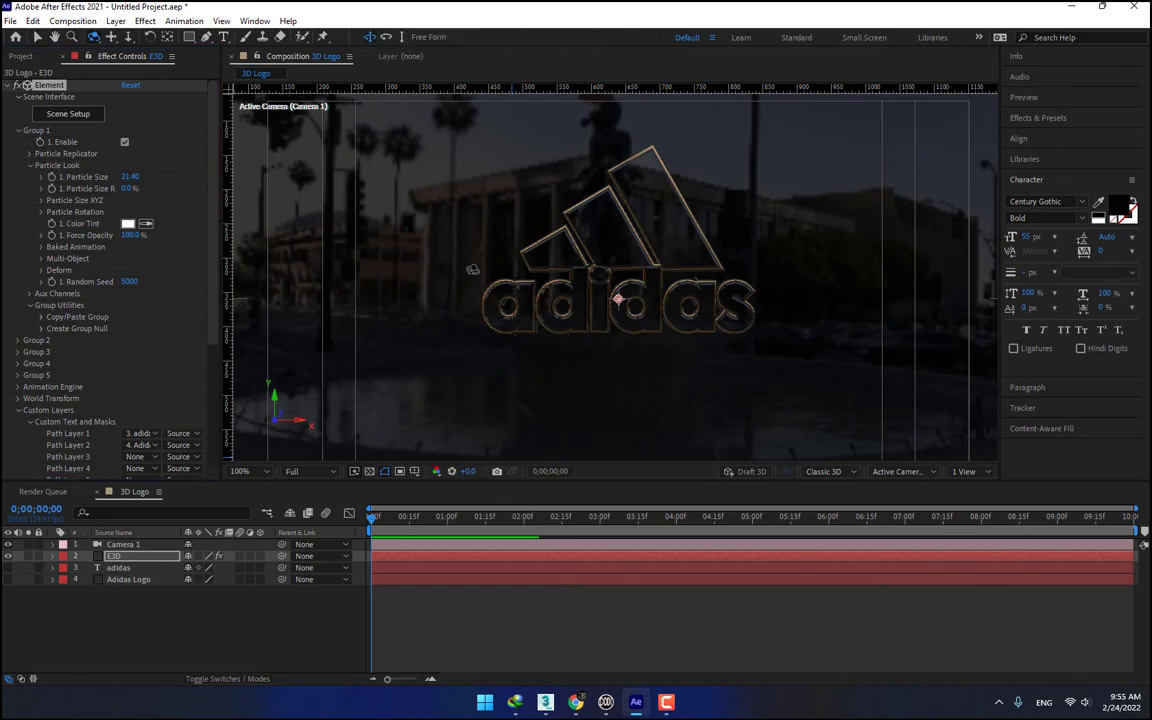
{"action": "left_click_drag", "start_coordinate": [463, 228], "coordinate": [595, 238]}
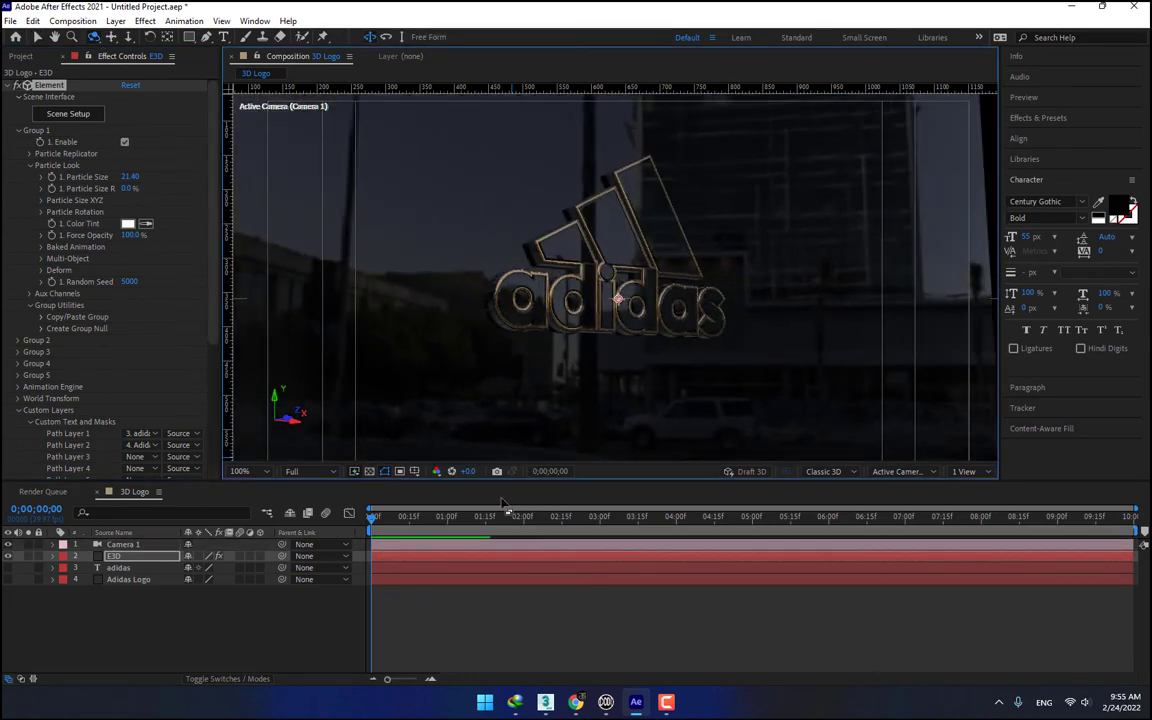
Step: Create a composition named Texture with the HDV/HDTV 720 29.97 preset and a 10-second duration
{"action": "left_click", "coordinate": [305, 618]}
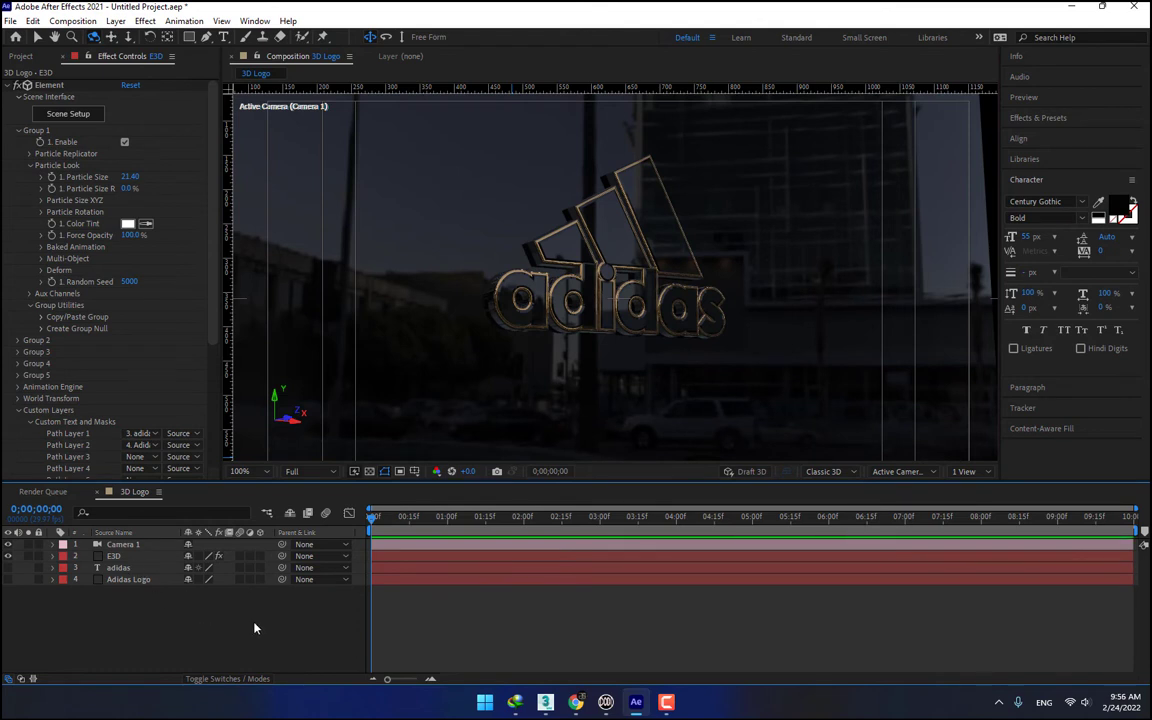
{"action": "key", "text": "ctrl+n"}
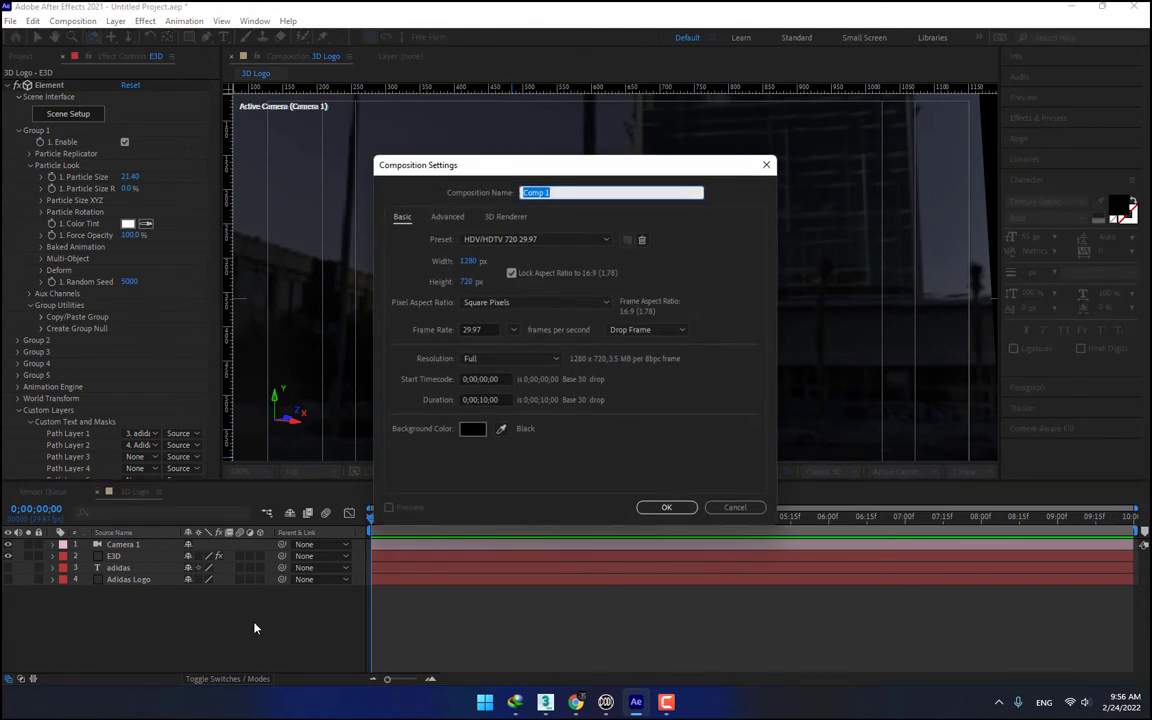
{"action": "type", "text": "Texture"}
{"action": "left_click", "coordinate": [667, 508]}
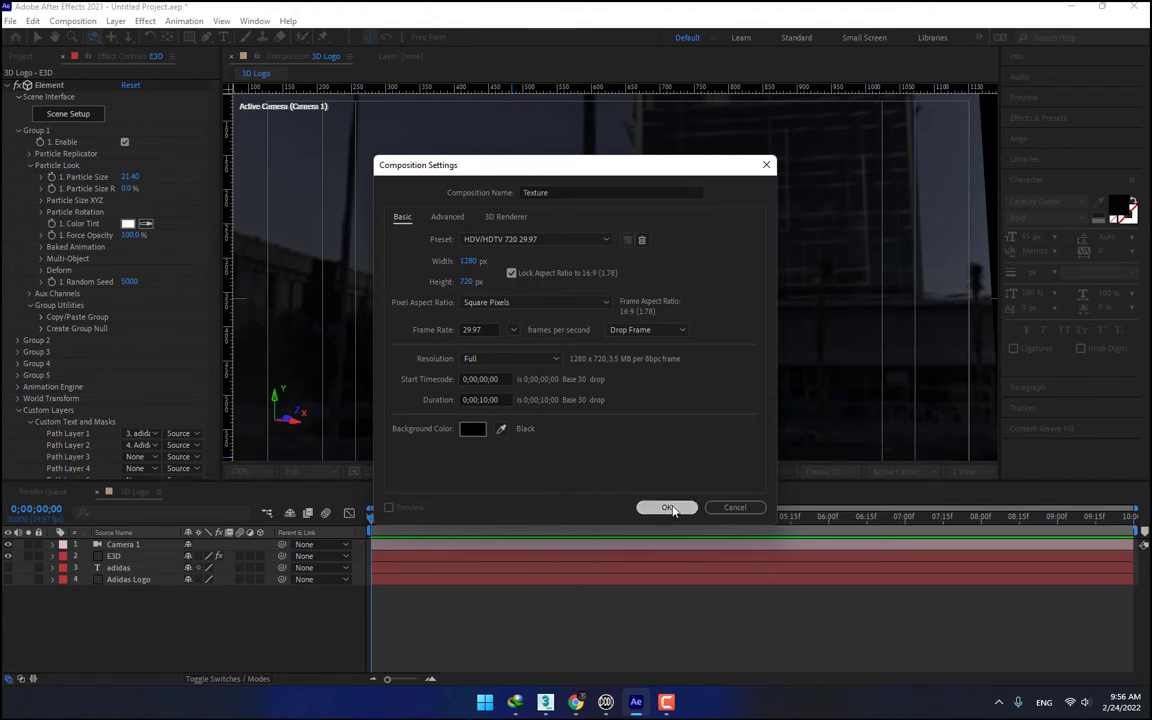
Step: Add a 1280 x 720 px dark gray solid named Texture to the Texture composition
{"action": "key", "text": "ctrl+y"}
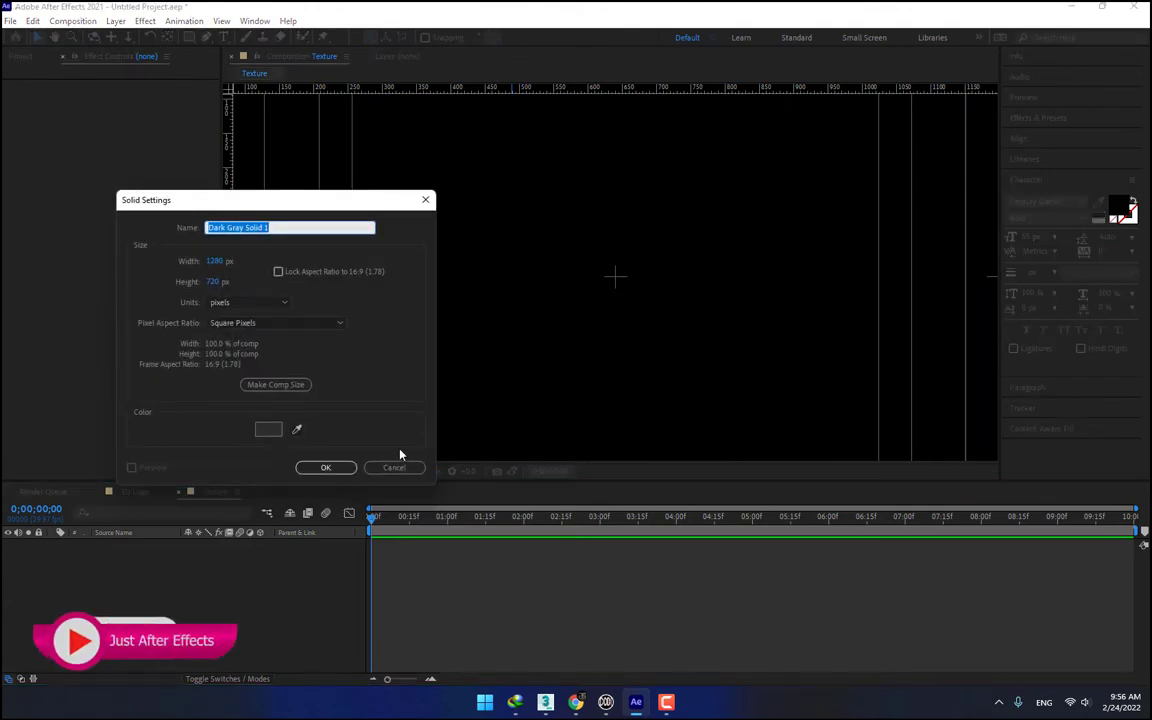
{"action": "type", "text": "Texu"}
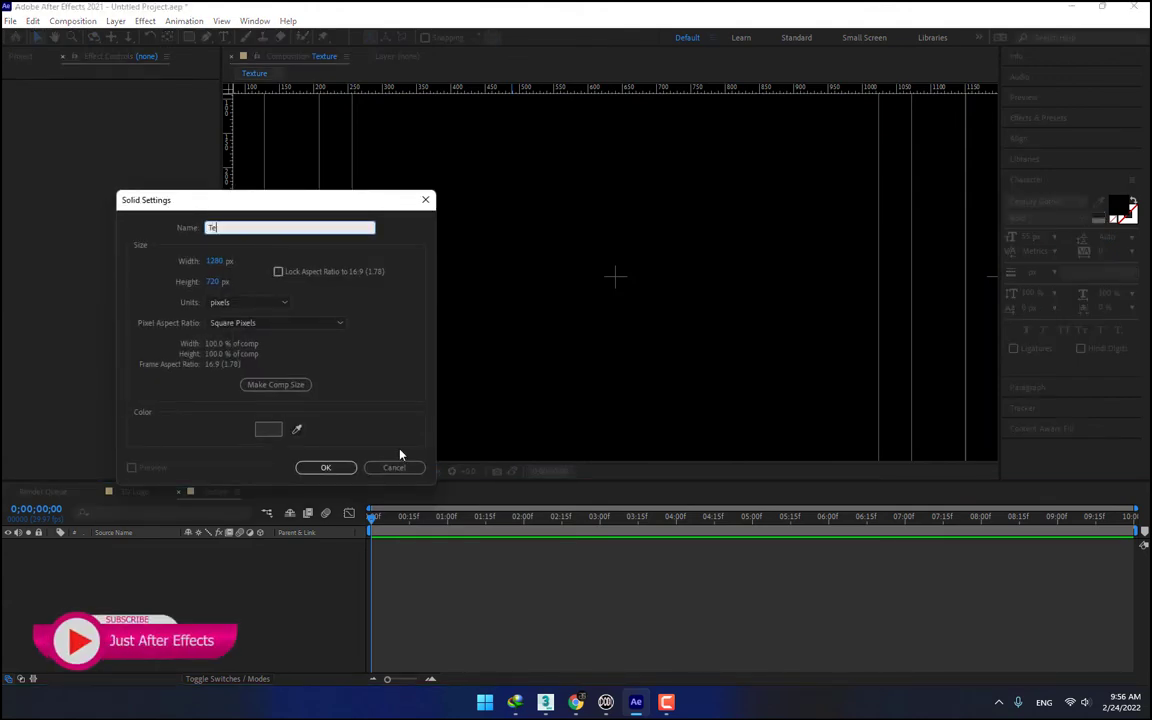
{"action": "key", "text": "BackSpace"}
{"action": "key", "text": "BackSpace"}
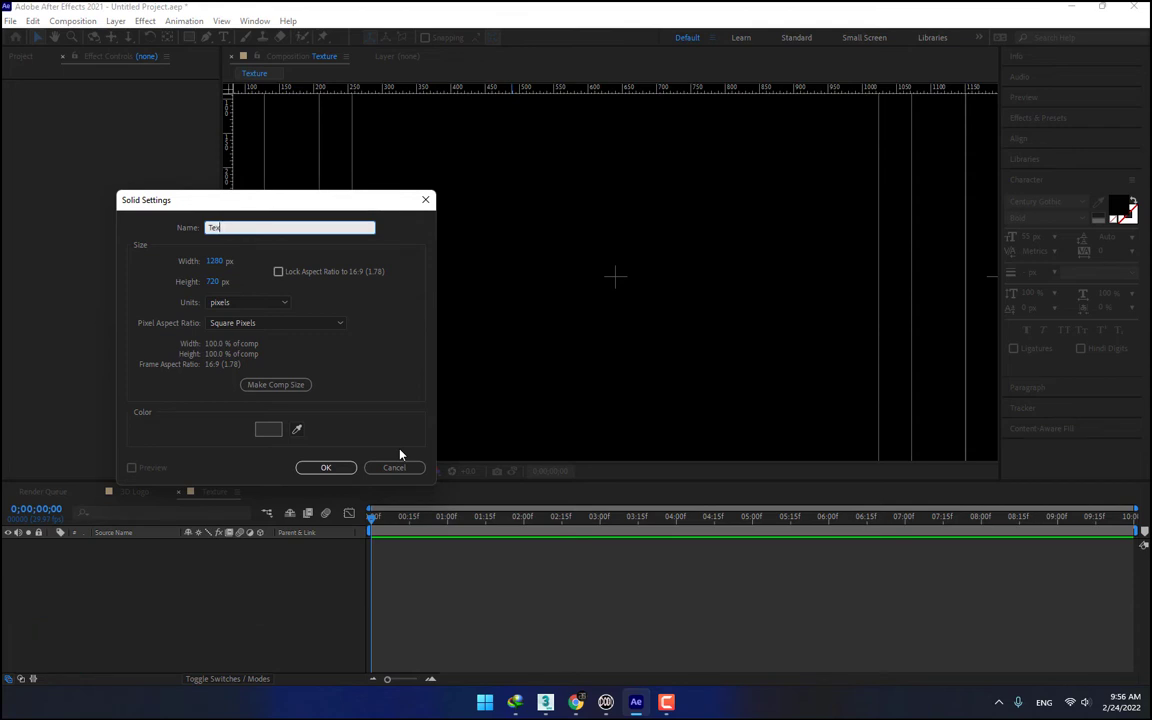
{"action": "type", "text": "ture"}
{"action": "key", "text": "Return"}
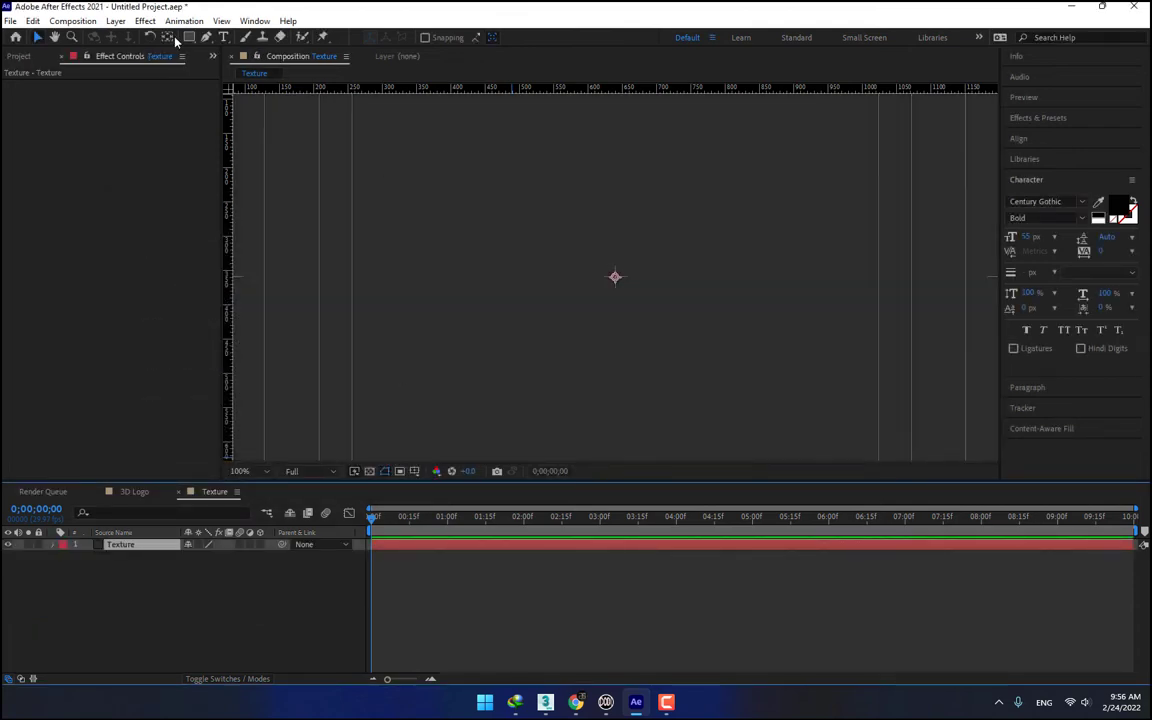
Step: Find the Fractal Noise effect and apply it to the Texture solid
{"action": "left_click", "coordinate": [1064, 118]}
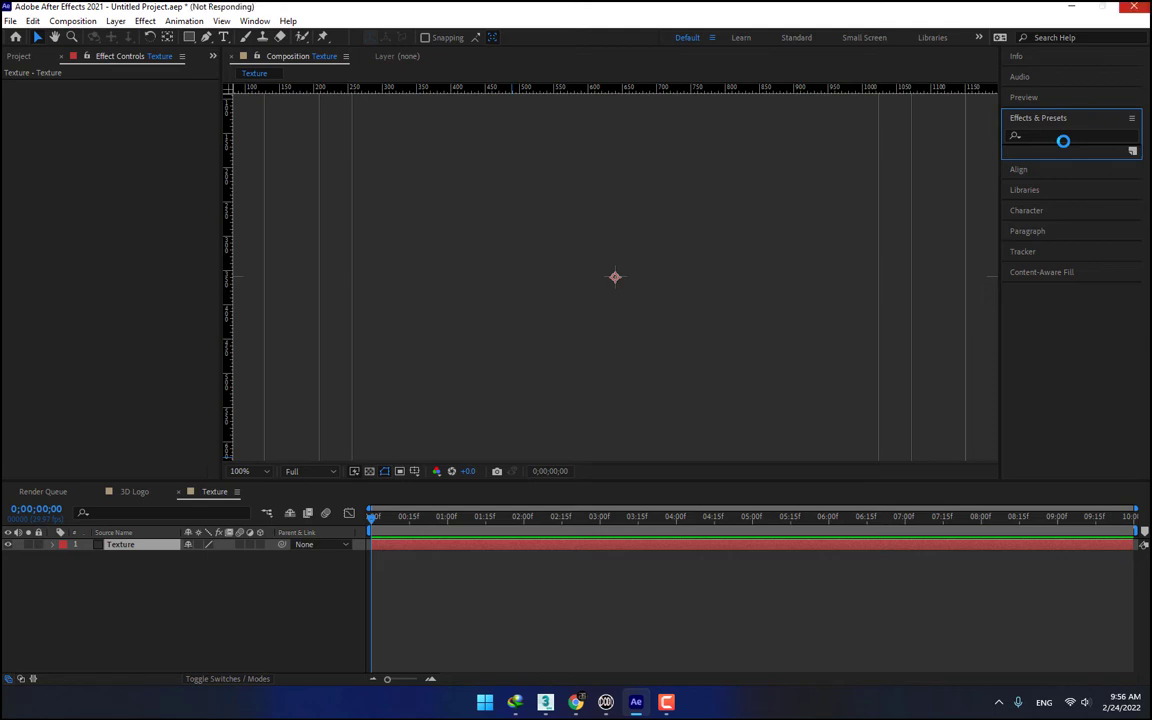
{"action": "left_click", "coordinate": [1074, 135]}
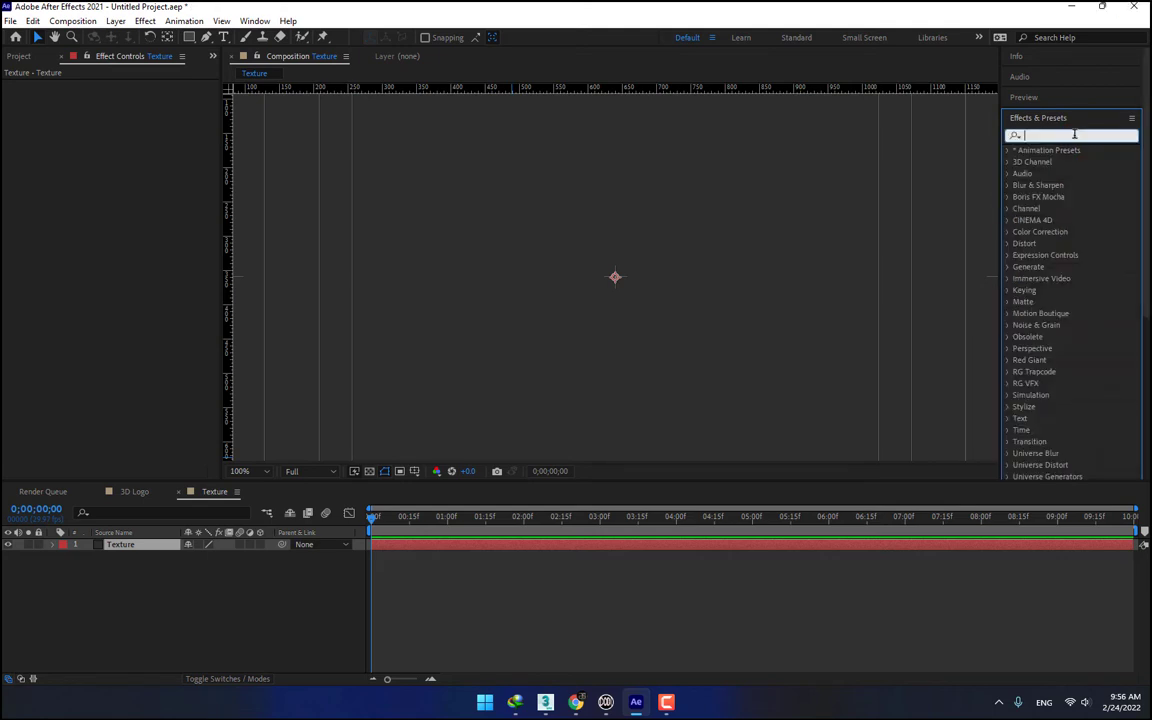
{"action": "type", "text": "fractal"}
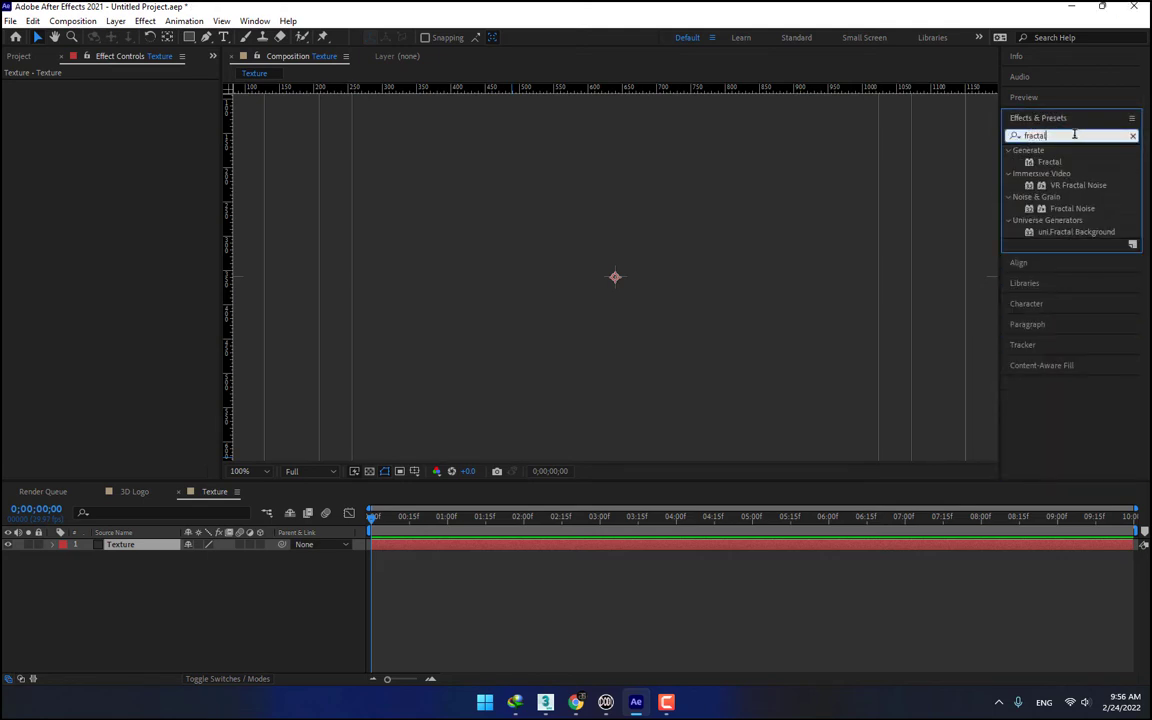
{"action": "left_click_drag", "start_coordinate": [1077, 208], "coordinate": [748, 219]}
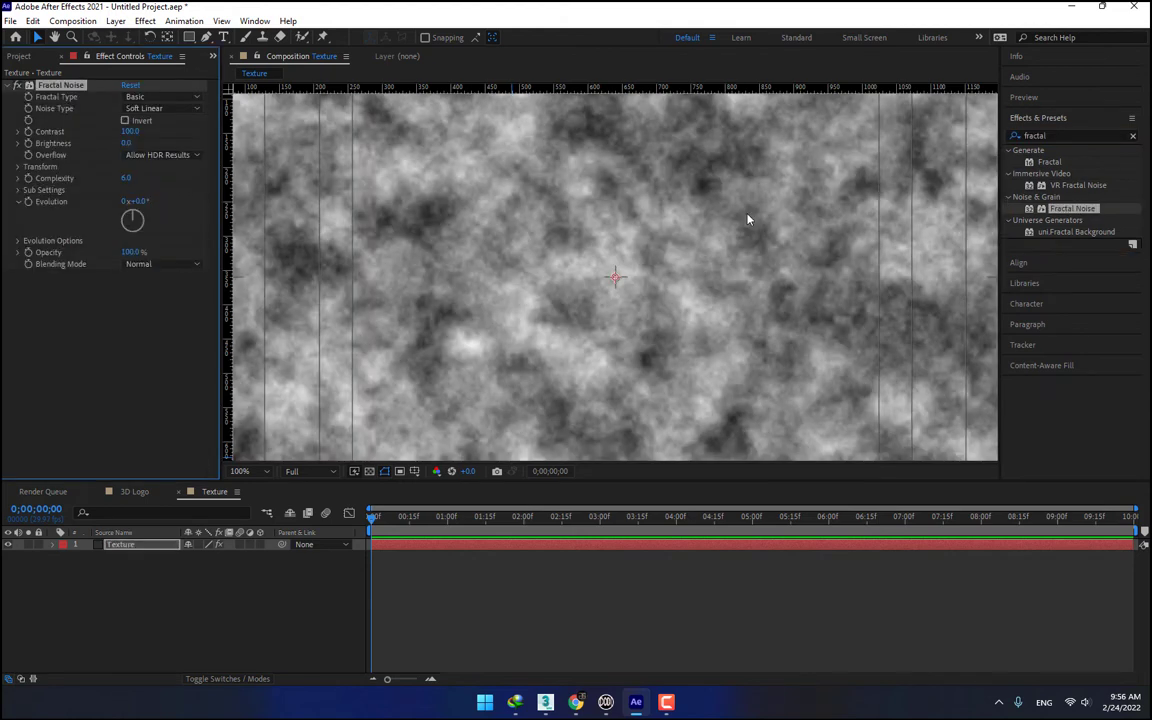
Step: Set Fractal Noise to the Block noise type with Contrast 253 and Brightness -49
{"action": "left_click", "coordinate": [167, 107]}
{"action": "left_click", "coordinate": [171, 126]}
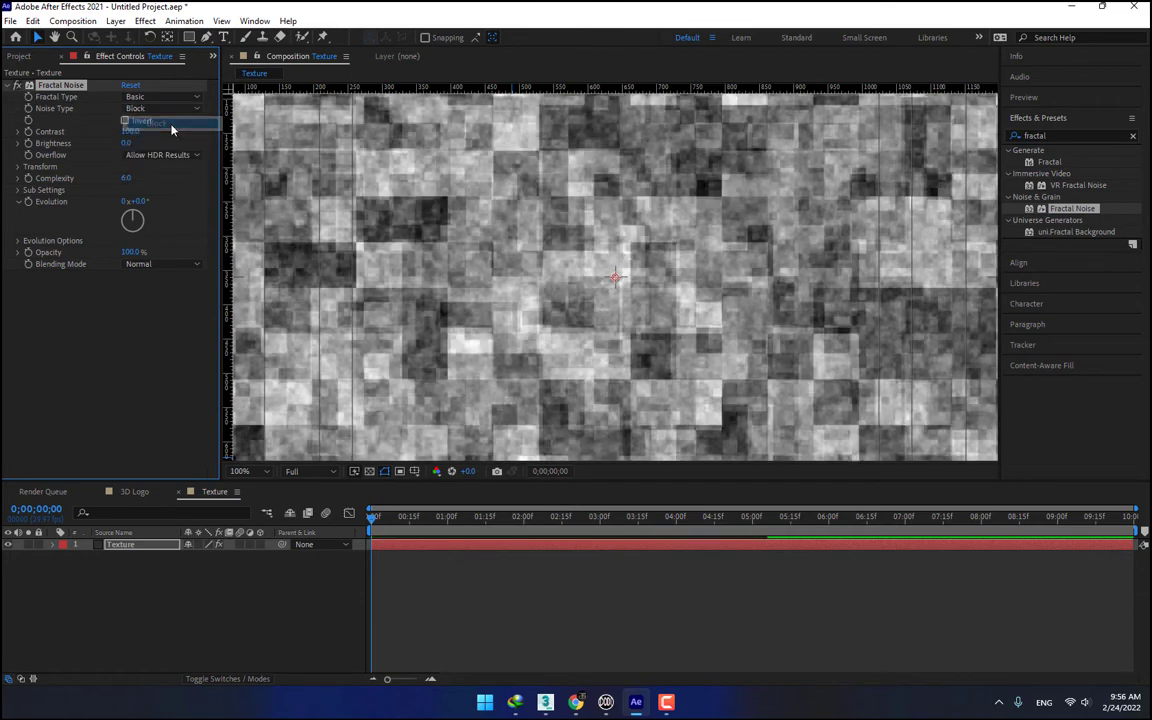
{"action": "left_click_drag", "start_coordinate": [128, 131], "coordinate": [285, 134]}
{"action": "left_click_drag", "start_coordinate": [126, 143], "coordinate": [81, 144]}
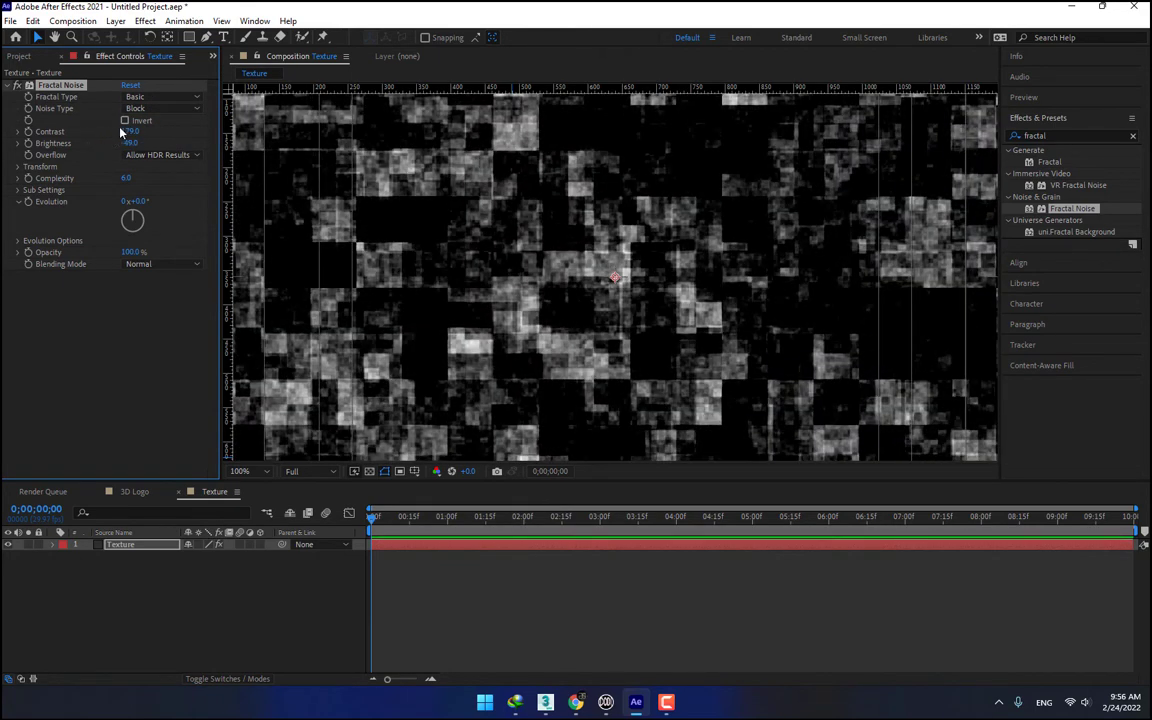
Step: Try the Smeary, Cloudy, Subscale and Turbulent Smooth fractal types on the block noise
{"action": "left_click", "coordinate": [165, 97]}
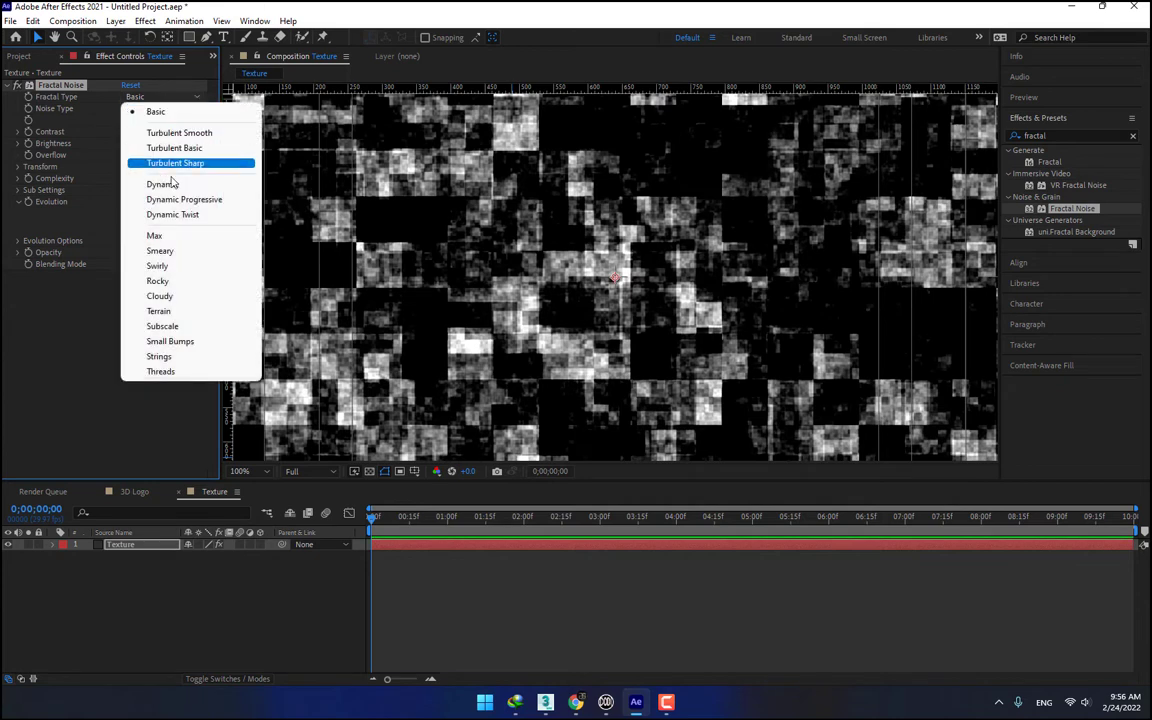
{"action": "left_click", "coordinate": [160, 250]}
{"action": "left_click", "coordinate": [172, 98]}
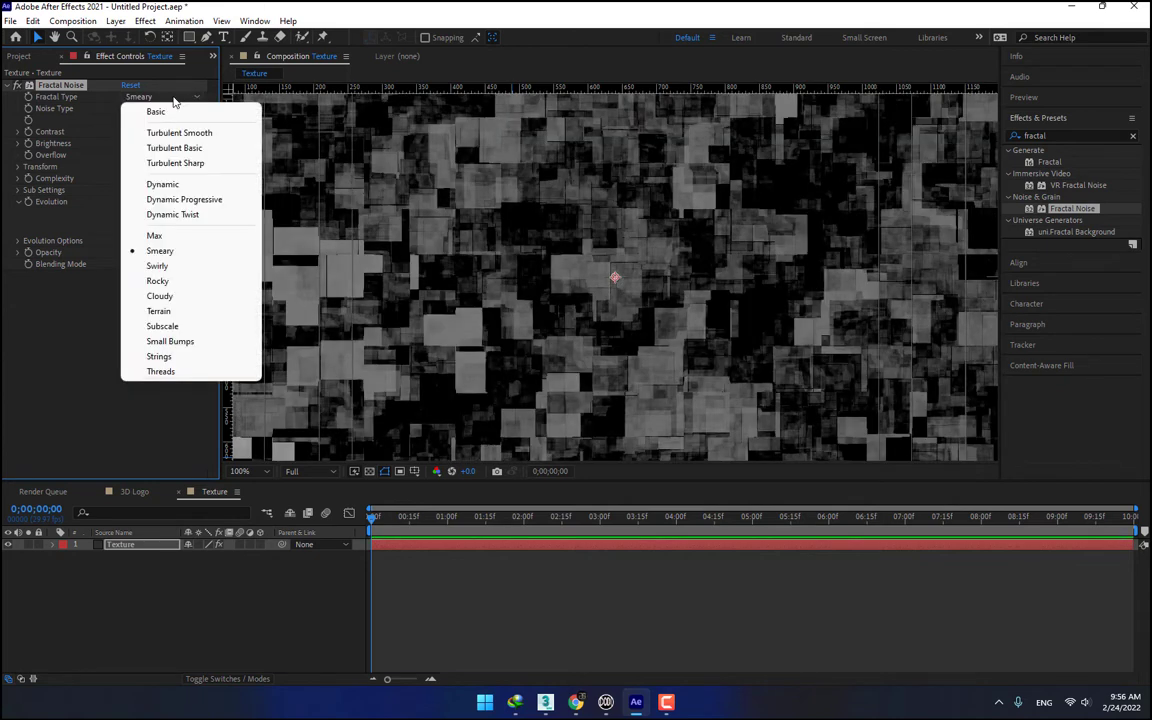
{"action": "left_click", "coordinate": [160, 296]}
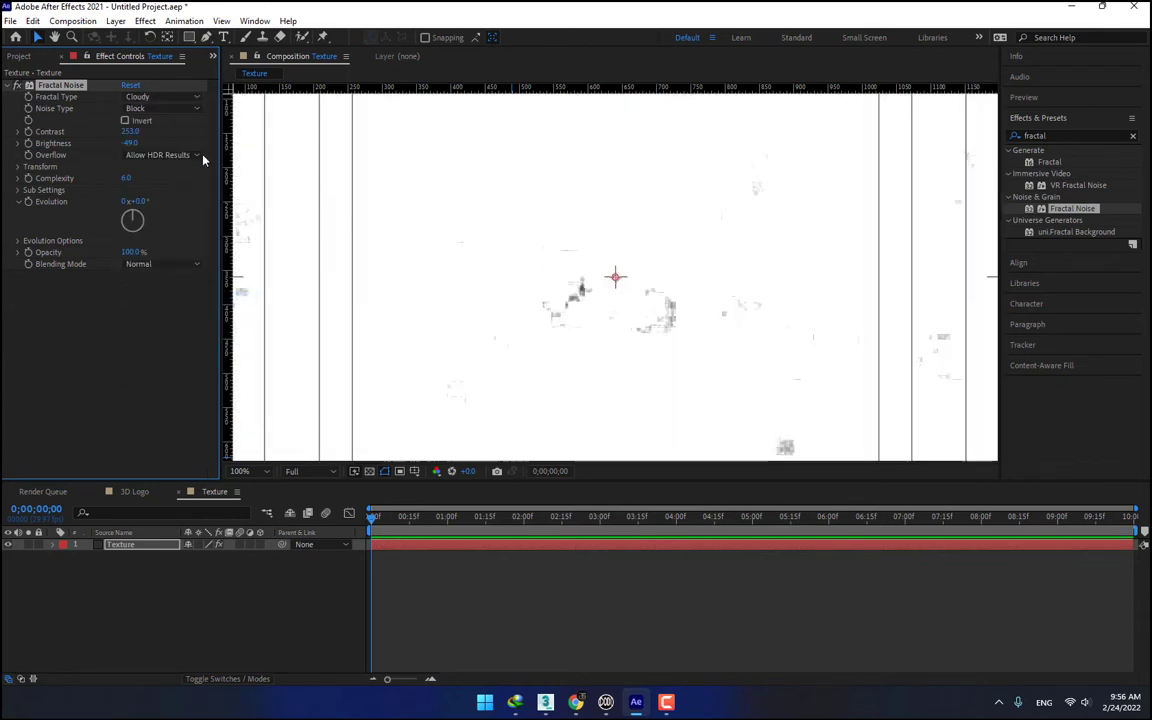
{"action": "left_click", "coordinate": [184, 98]}
{"action": "left_click", "coordinate": [150, 311]}
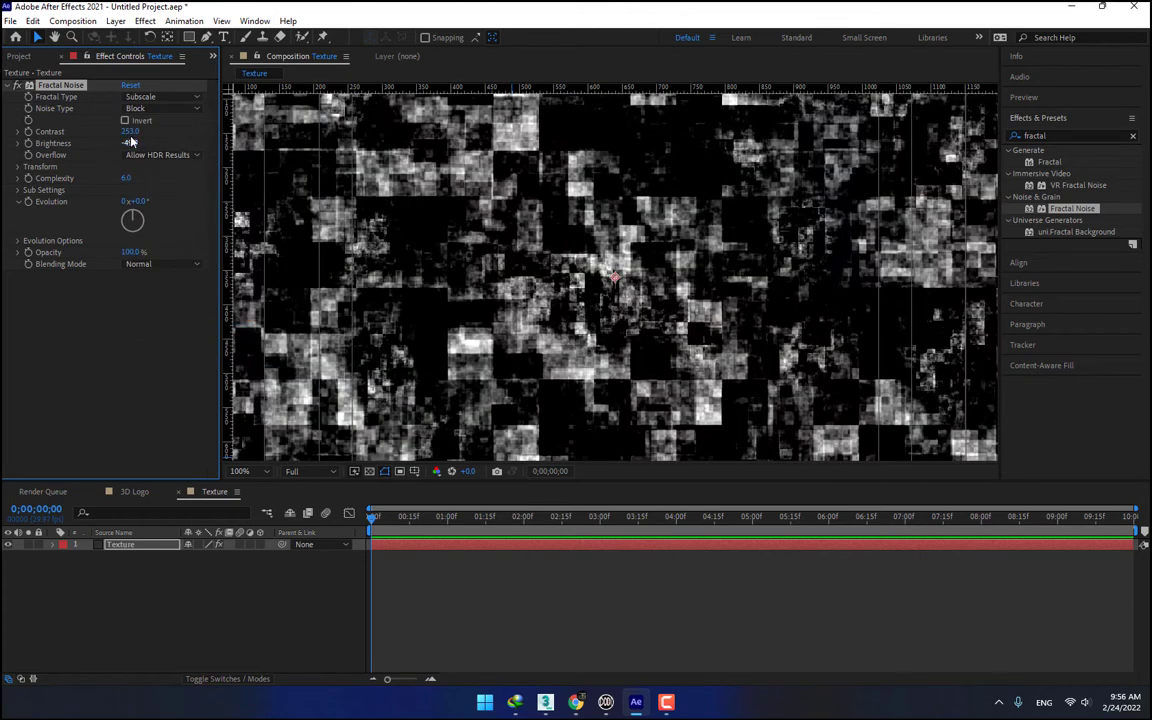
{"action": "left_click", "coordinate": [162, 97]}
{"action": "left_click", "coordinate": [165, 131]}
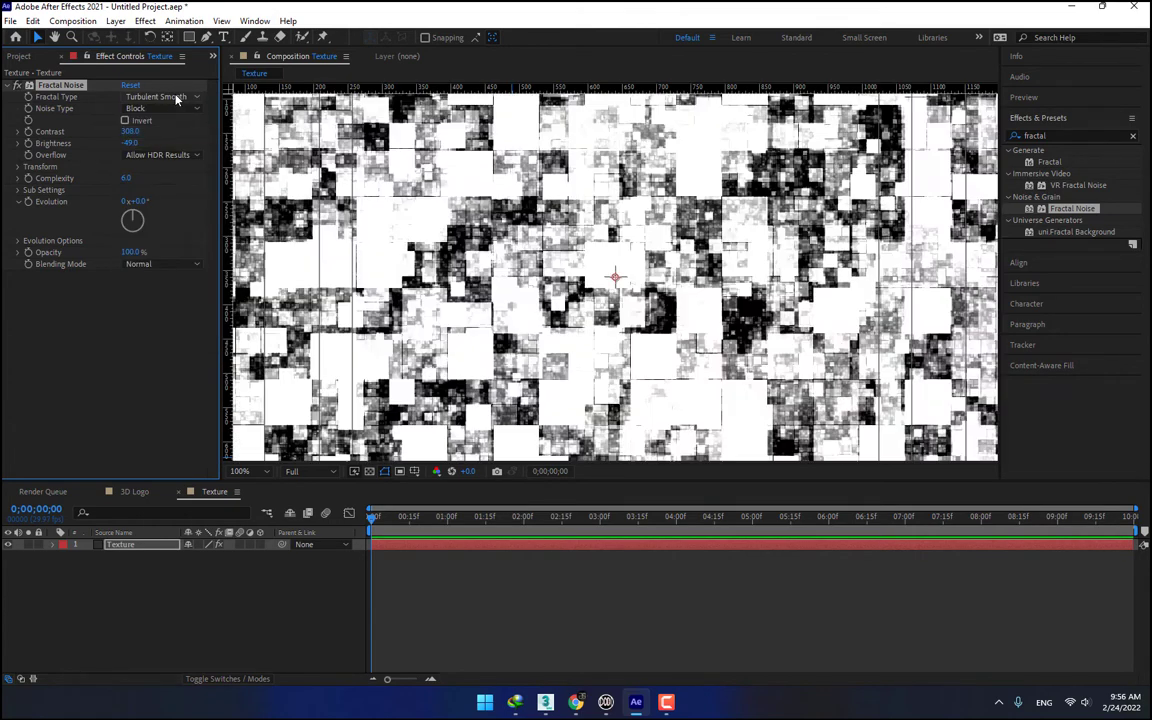
Step: Try Turbulent Basic, Turbulent Sharp and Smeary fractal types, adjusting Smeary to Contrast 320 and Brightness 23
{"action": "left_click", "coordinate": [177, 98]}
{"action": "left_click", "coordinate": [172, 147]}
{"action": "left_click", "coordinate": [165, 97]}
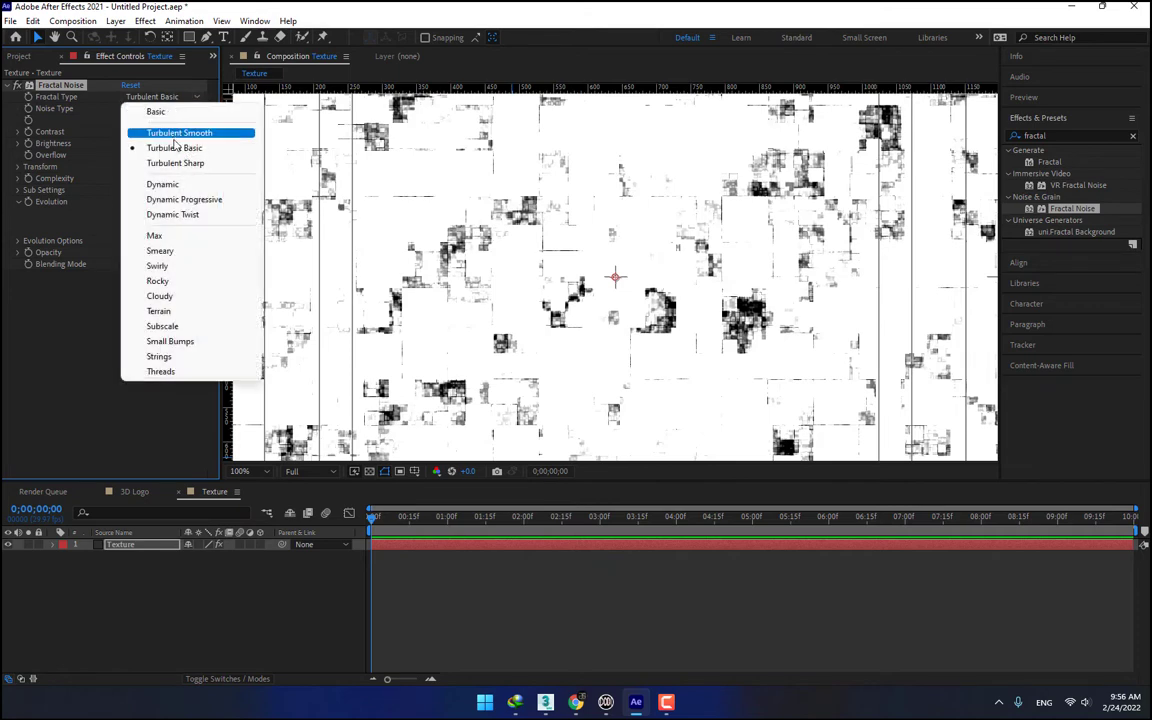
{"action": "left_click", "coordinate": [175, 162]}
{"action": "left_click", "coordinate": [165, 97]}
{"action": "left_click", "coordinate": [170, 250]}
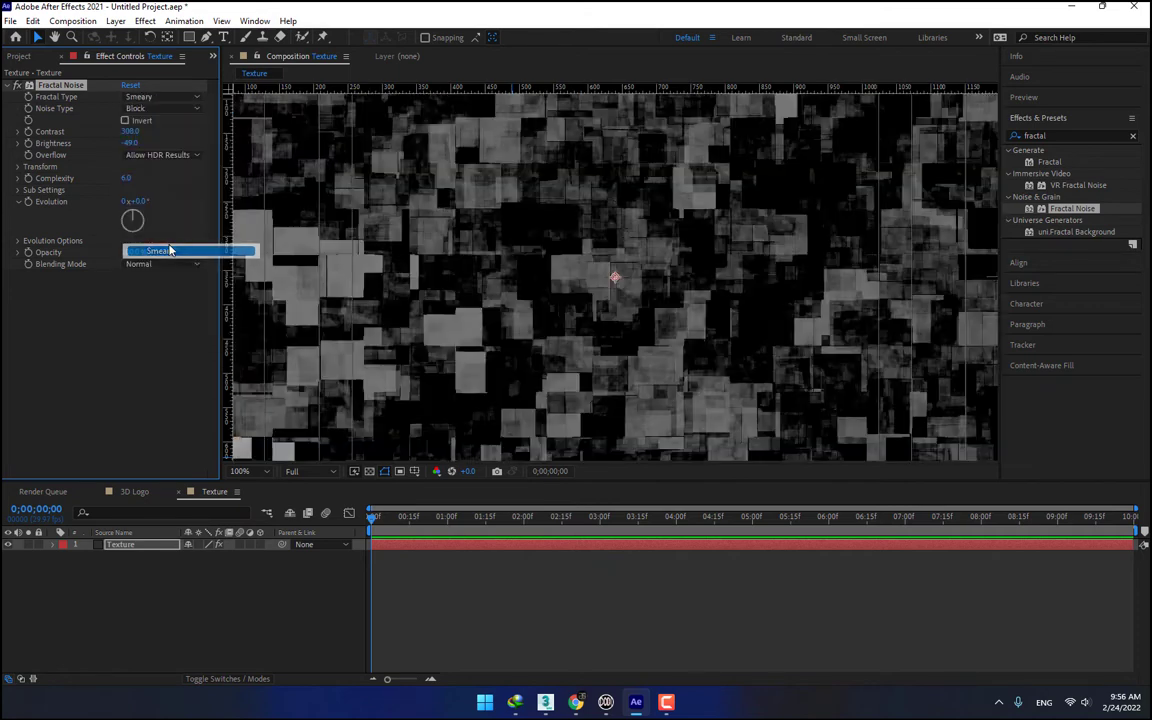
{"action": "left_click_drag", "start_coordinate": [129, 131], "coordinate": [180, 145]}
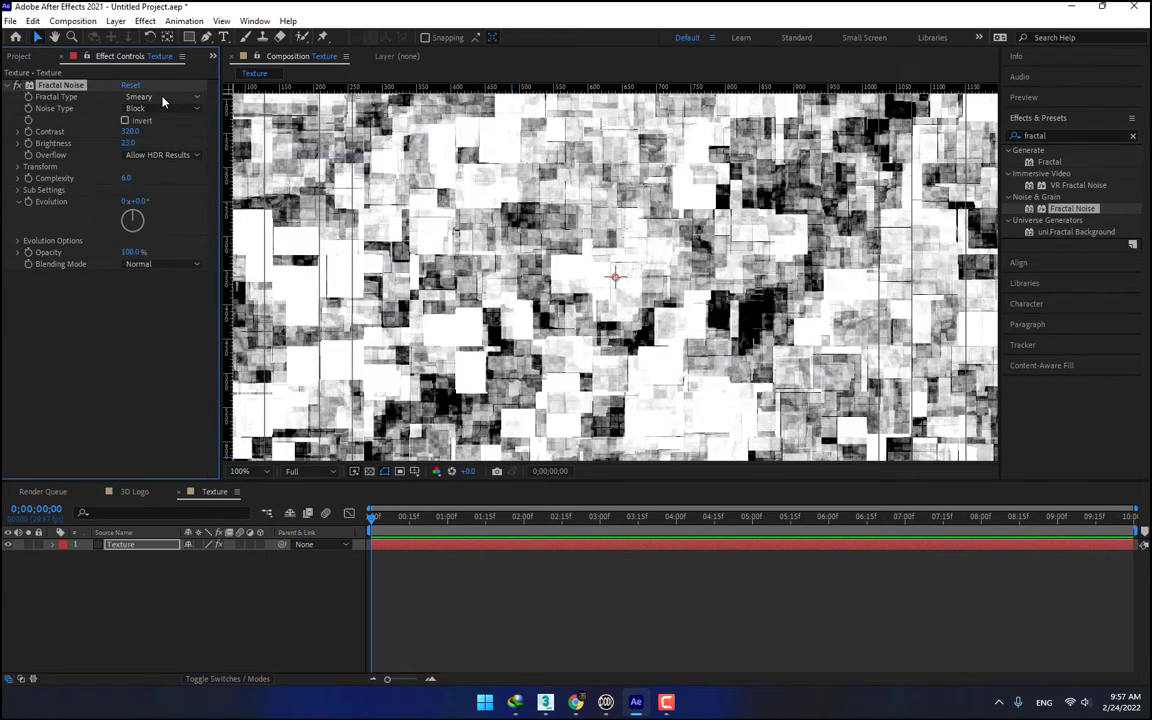
Step: Try the Basic, Turbulent Smooth, Turbulent Basic and Turbulent Sharp fractal types with the brighter noise
{"action": "left_click", "coordinate": [160, 97]}
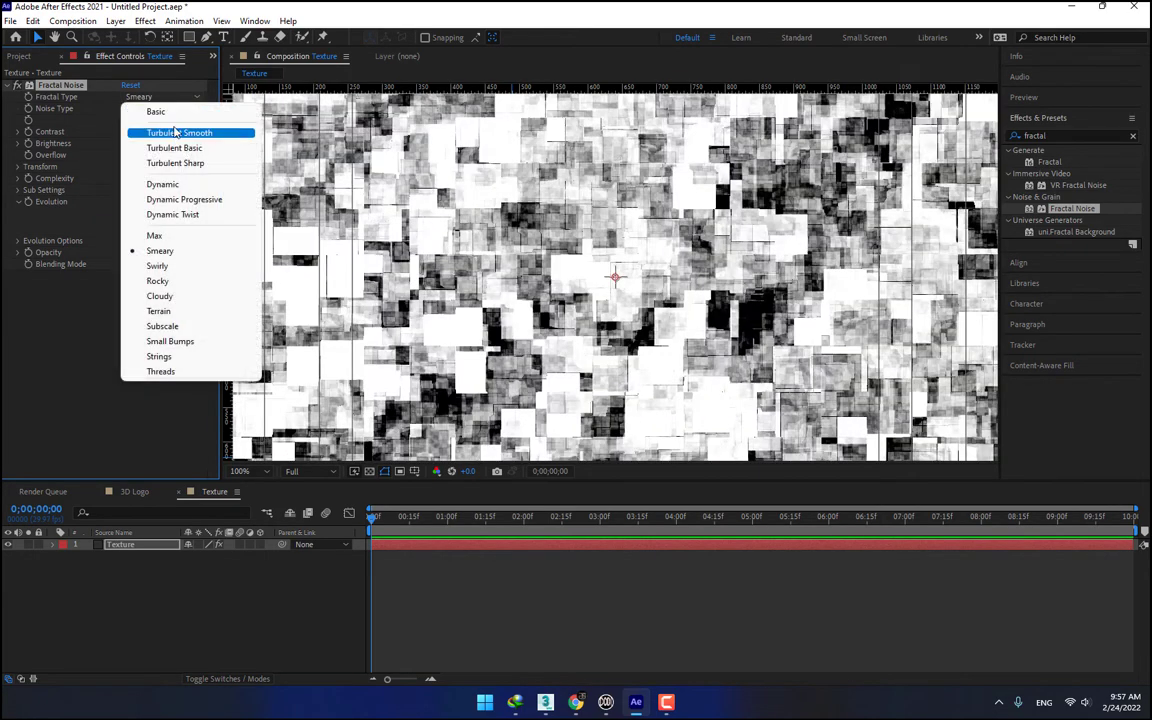
{"action": "left_click", "coordinate": [172, 114]}
{"action": "left_click", "coordinate": [165, 98]}
{"action": "left_click", "coordinate": [172, 131]}
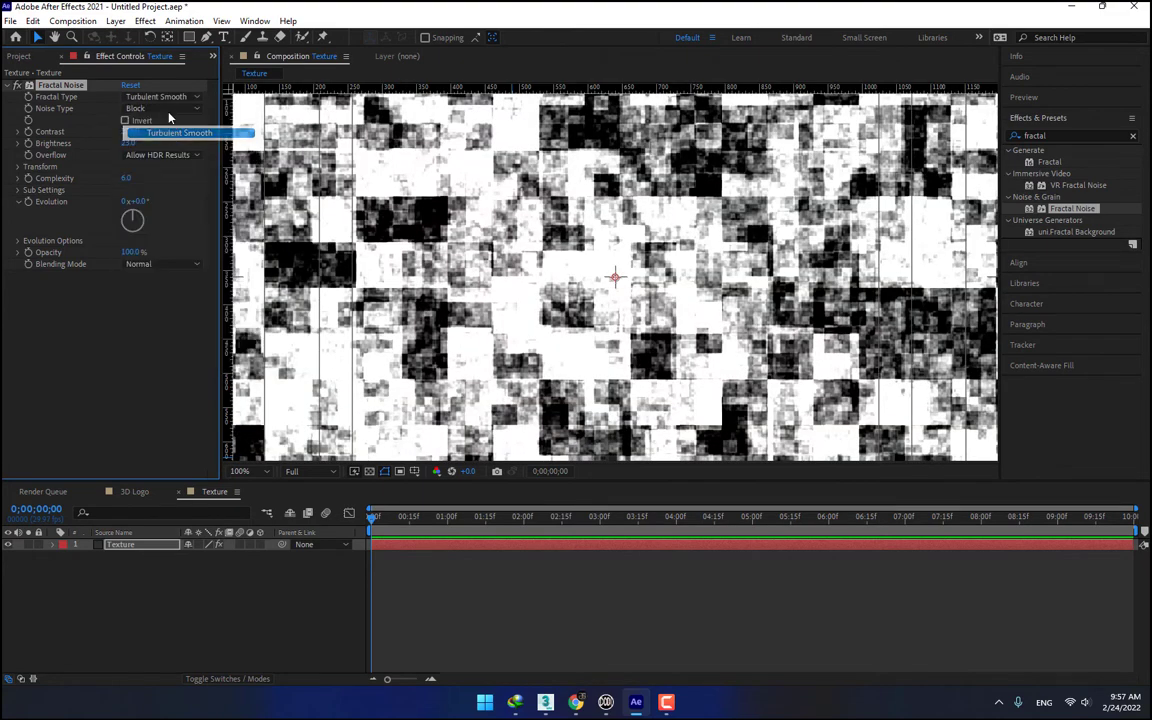
{"action": "left_click", "coordinate": [165, 98]}
{"action": "left_click", "coordinate": [175, 147]}
{"action": "left_click", "coordinate": [165, 97]}
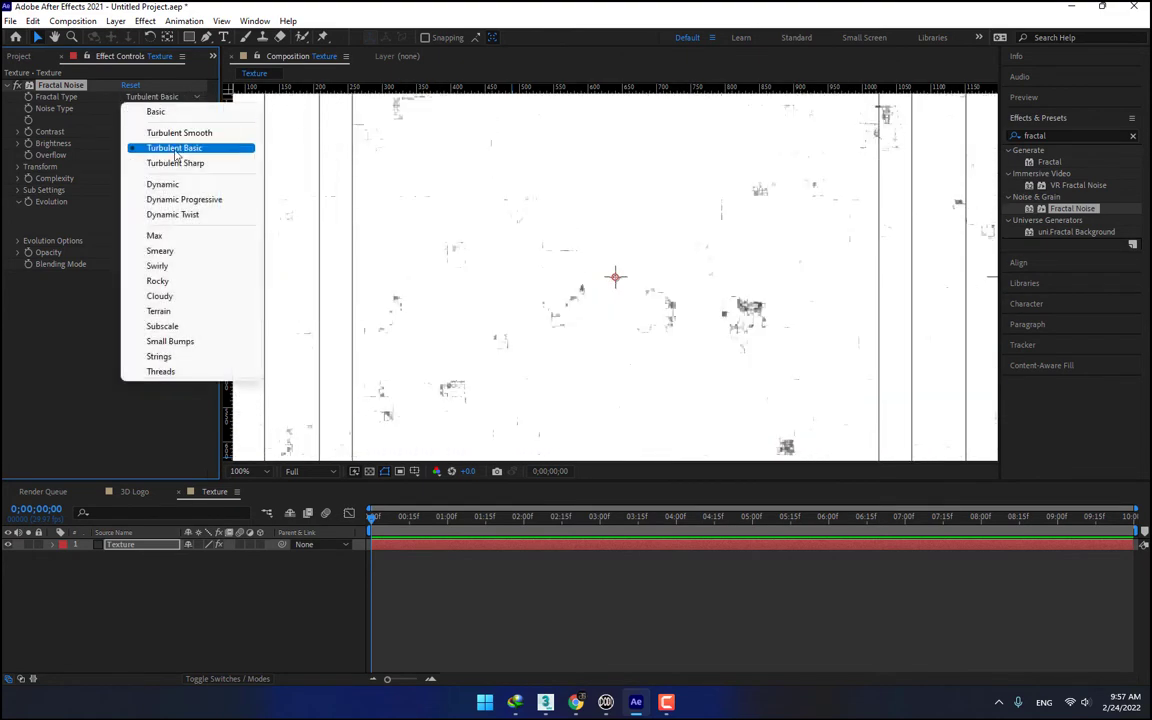
{"action": "left_click", "coordinate": [175, 163]}
{"action": "left_click", "coordinate": [165, 97]}
{"action": "left_click", "coordinate": [160, 159]}
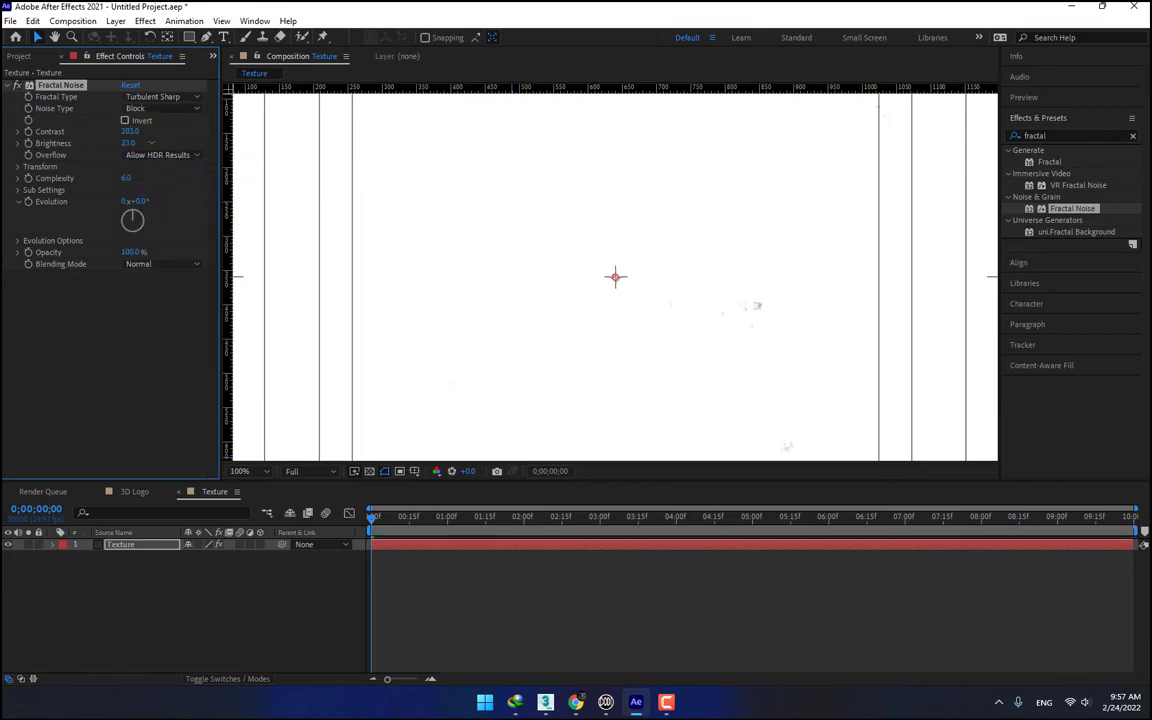
Step: Adjust the Turbulent Sharp noise to Brightness -175 and Contrast 283
{"action": "left_click_drag", "start_coordinate": [152, 143], "coordinate": [156, 143]}
{"action": "left_click_drag", "start_coordinate": [130, 144], "coordinate": [344, 141]}
{"action": "left_click_drag", "start_coordinate": [900, 141], "coordinate": [28, 157]}
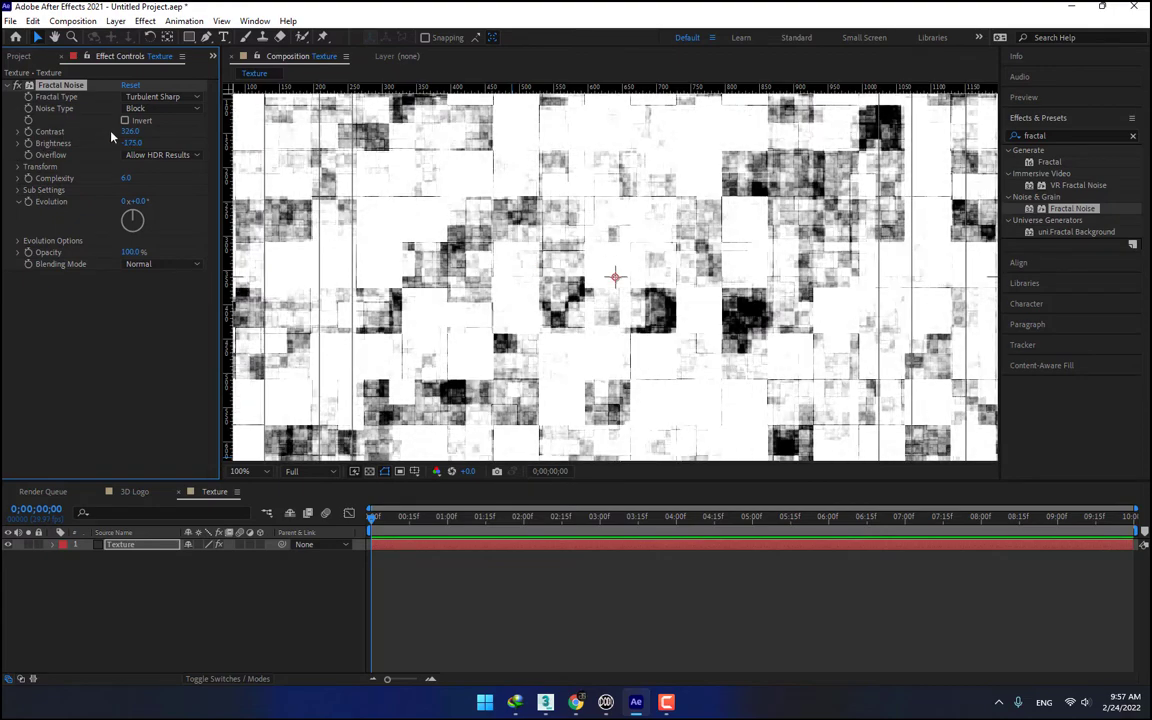
{"action": "left_click_drag", "start_coordinate": [168, 131], "coordinate": [105, 140]}
Step: Try the Dynamic Progressive, Dynamic and Dynamic Twist fractal types on the noise
{"action": "left_click", "coordinate": [160, 96]}
{"action": "left_click", "coordinate": [182, 199]}
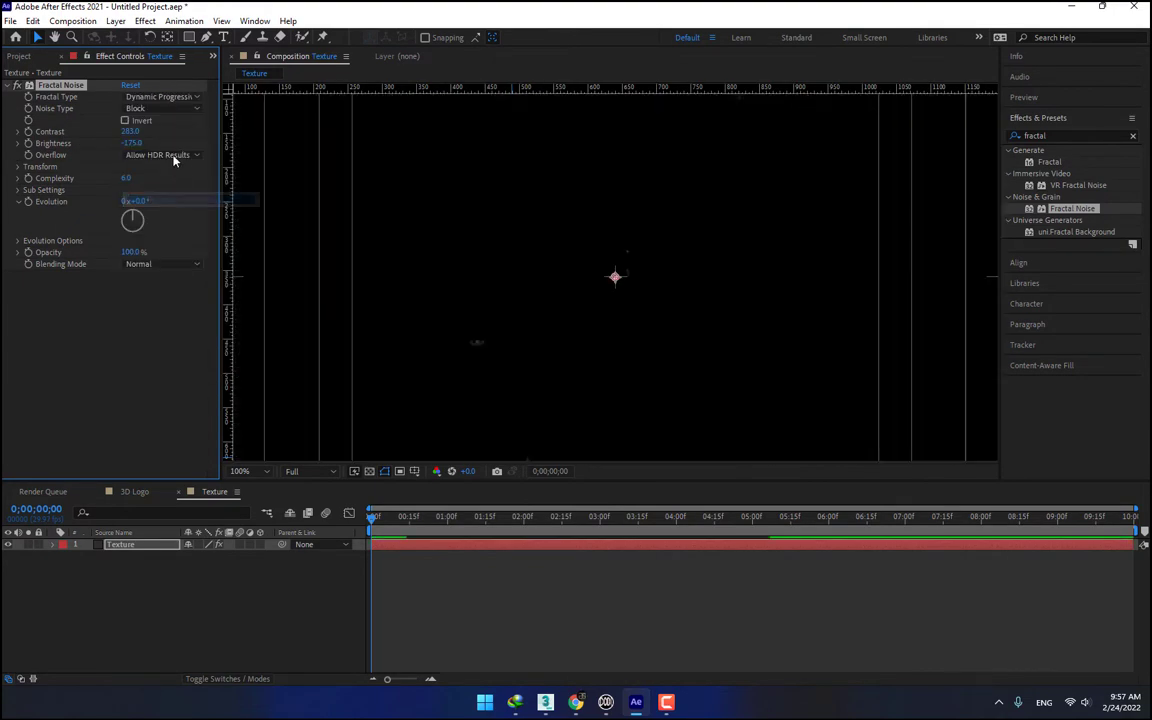
{"action": "left_click", "coordinate": [163, 97]}
{"action": "left_click", "coordinate": [162, 184]}
{"action": "left_click", "coordinate": [159, 96]}
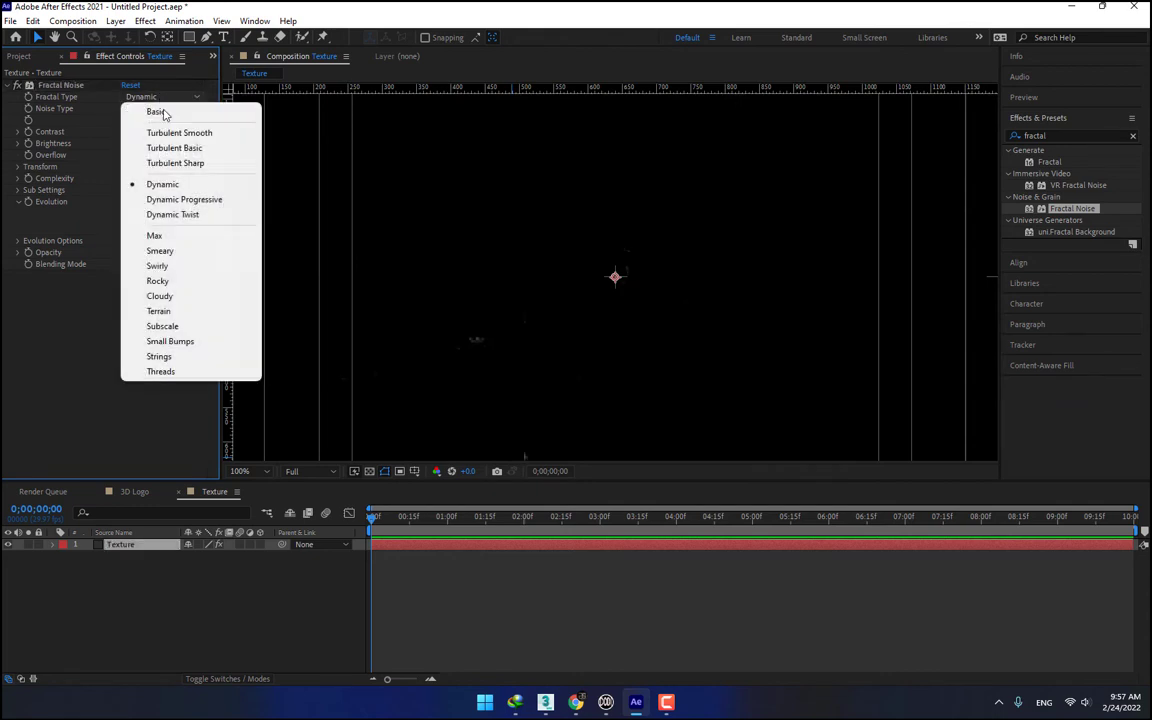
{"action": "left_click", "coordinate": [172, 216]}
Step: Set the Fractal Type to Max with Contrast 516 and Brightness -210 for crisp black-and-white blocks
{"action": "left_click", "coordinate": [163, 97]}
{"action": "left_click", "coordinate": [155, 235]}
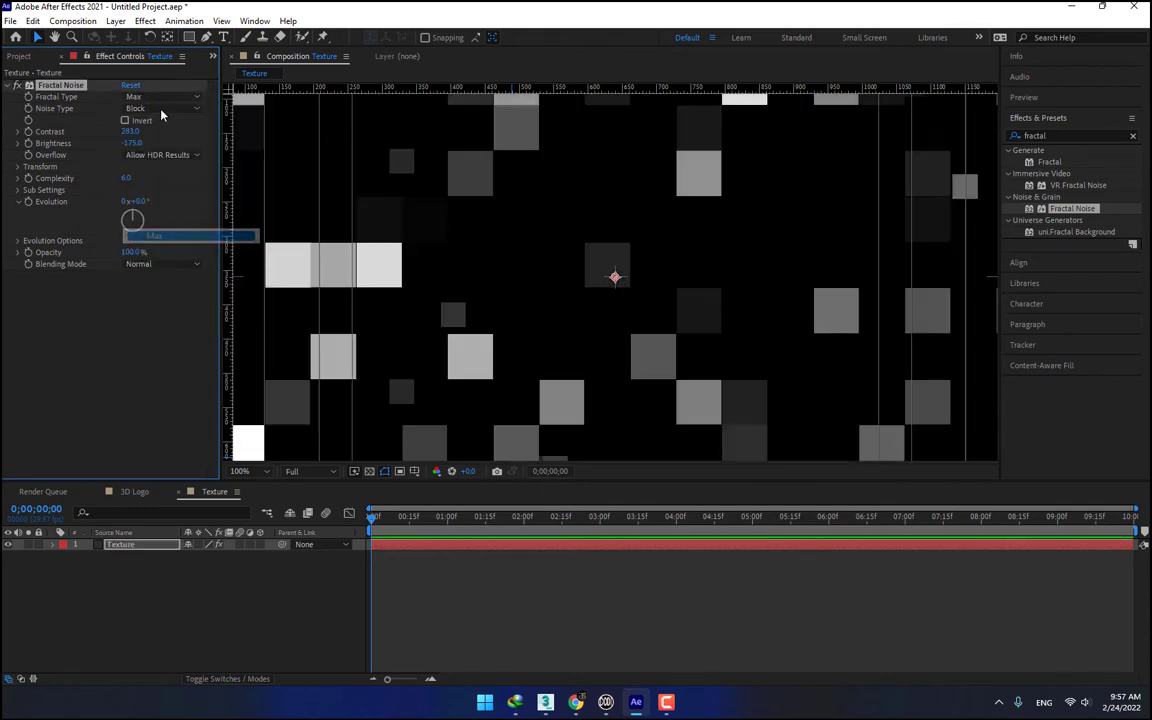
{"action": "left_click_drag", "start_coordinate": [134, 132], "coordinate": [247, 134]}
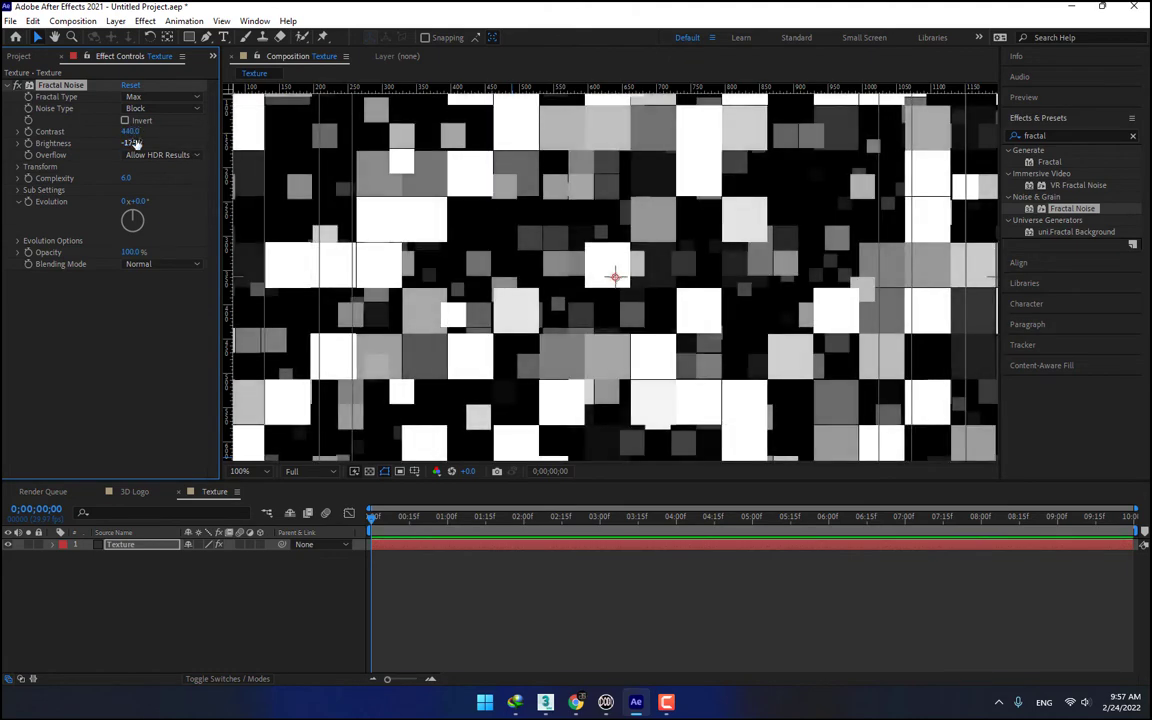
{"action": "left_click_drag", "start_coordinate": [133, 143], "coordinate": [181, 132]}
{"action": "left_click", "coordinate": [115, 320]}
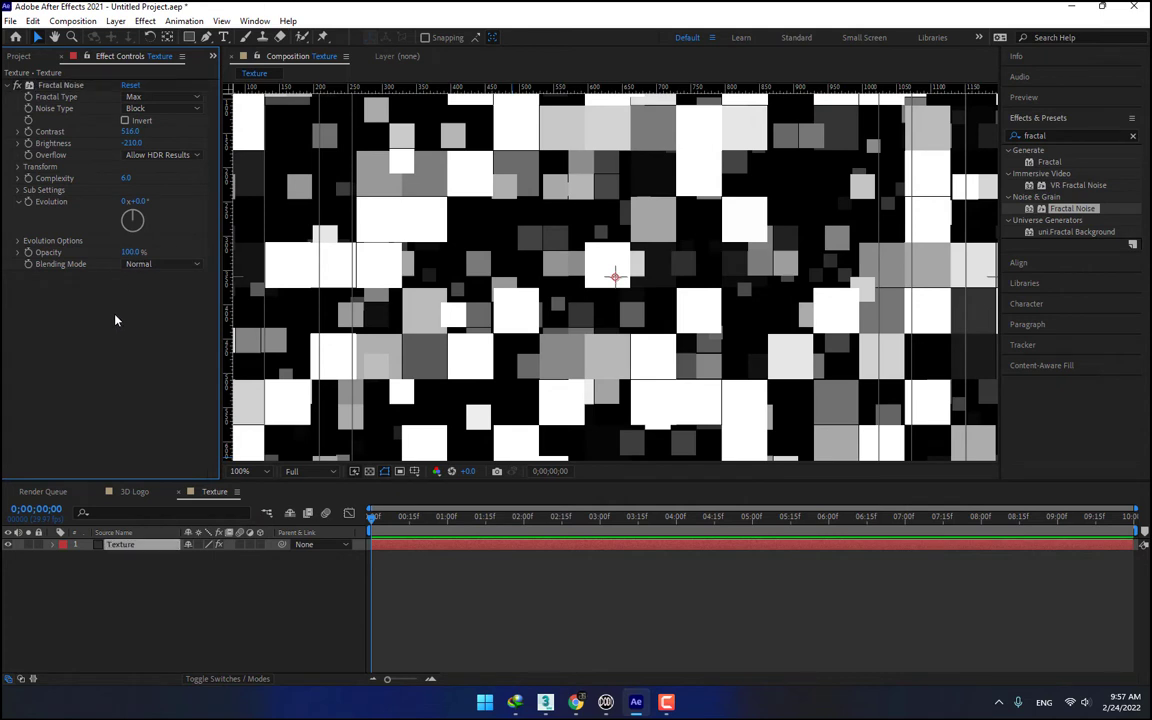
Step: Drive the Fractal Noise Evolution with the expression time*250, preview it up to 0;00;02;16, and collapse the layer's properties
{"action": "left_click", "coordinate": [28, 202], "text": "alt"}
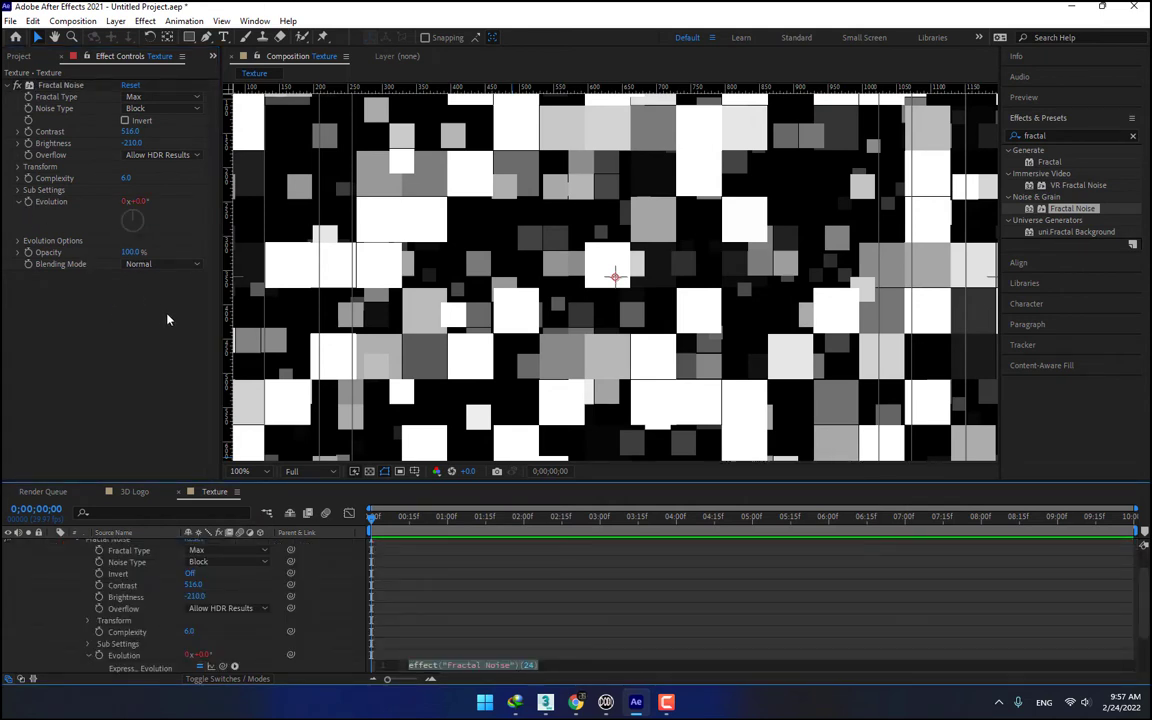
{"action": "type", "text": "time*250"}
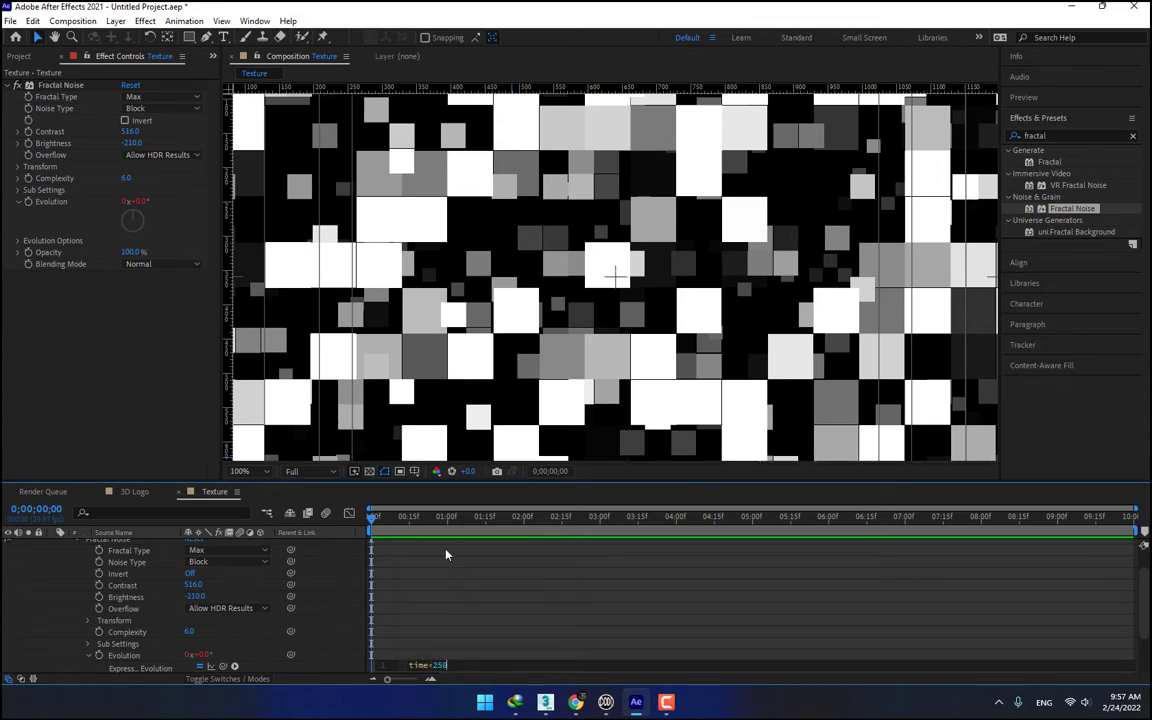
{"action": "left_click_drag", "start_coordinate": [433, 519], "coordinate": [565, 521]}
{"action": "scroll", "coordinate": [355, 588], "scroll_direction": "up", "scroll_amount": 2}
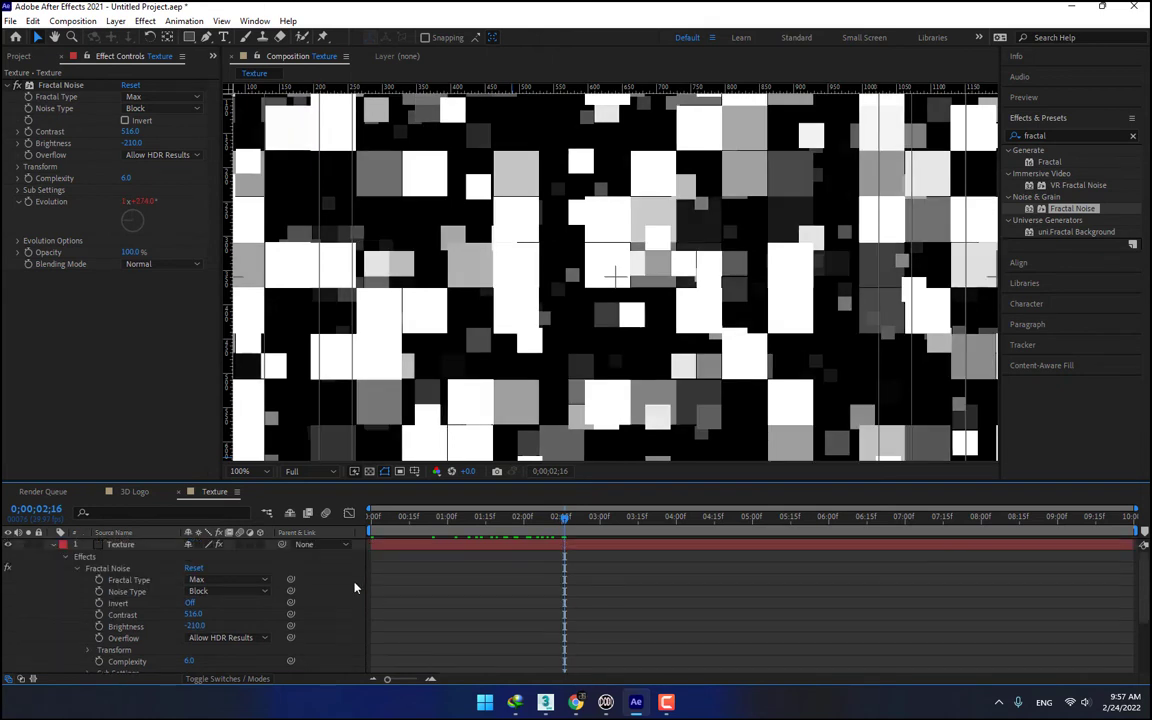
{"action": "left_click", "coordinate": [54, 546]}
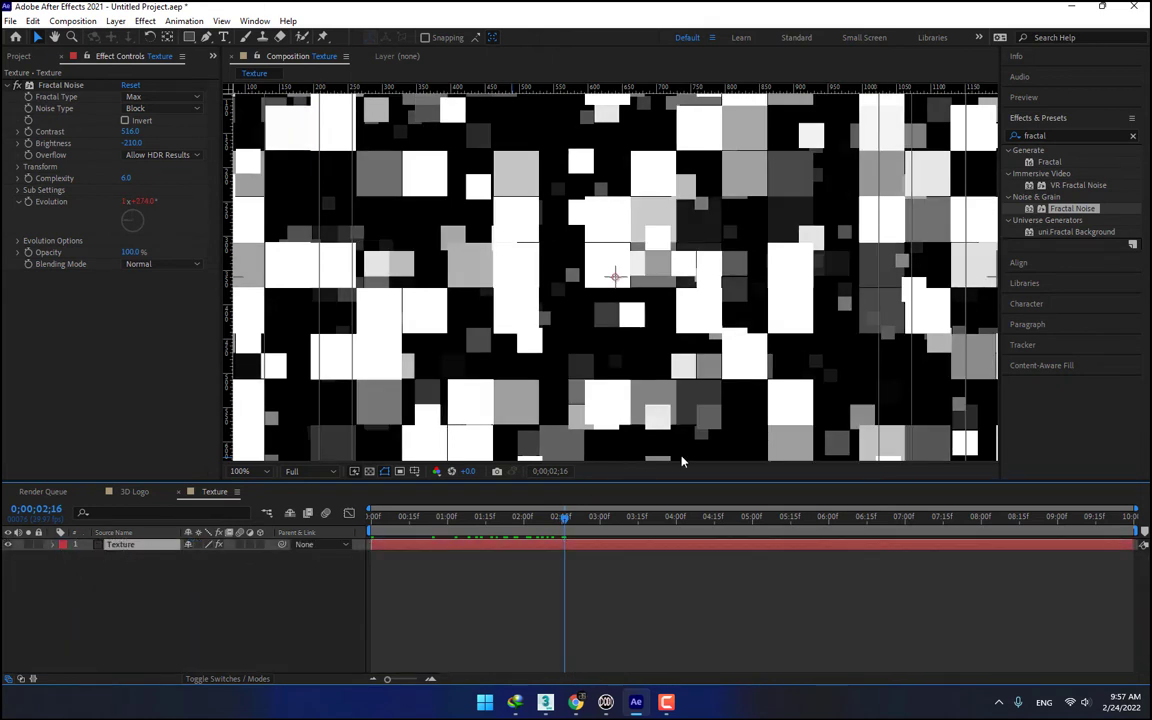
Step: Apply Hue/Saturation to the Texture layer and colorize it green with Colorize Hue 104° and Saturation 100
{"action": "left_click_drag", "start_coordinate": [1075, 135], "coordinate": [970, 135]}
{"action": "type", "text": "hue"}
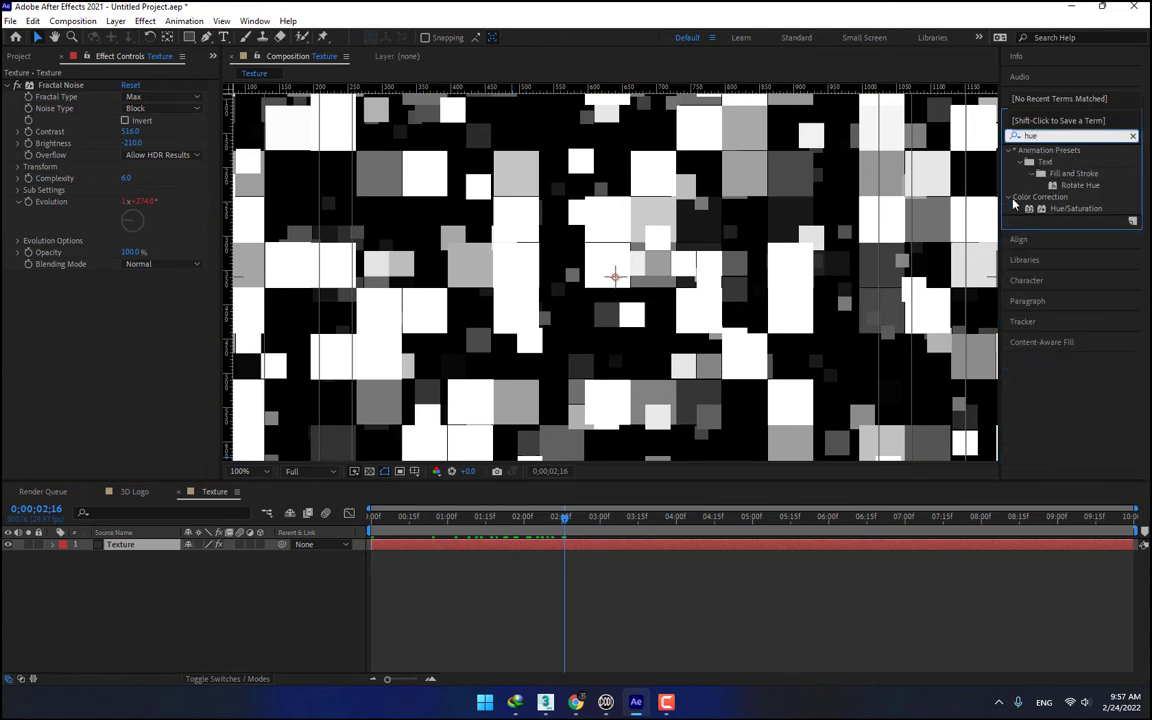
{"action": "left_click_drag", "start_coordinate": [1013, 203], "coordinate": [617, 268]}
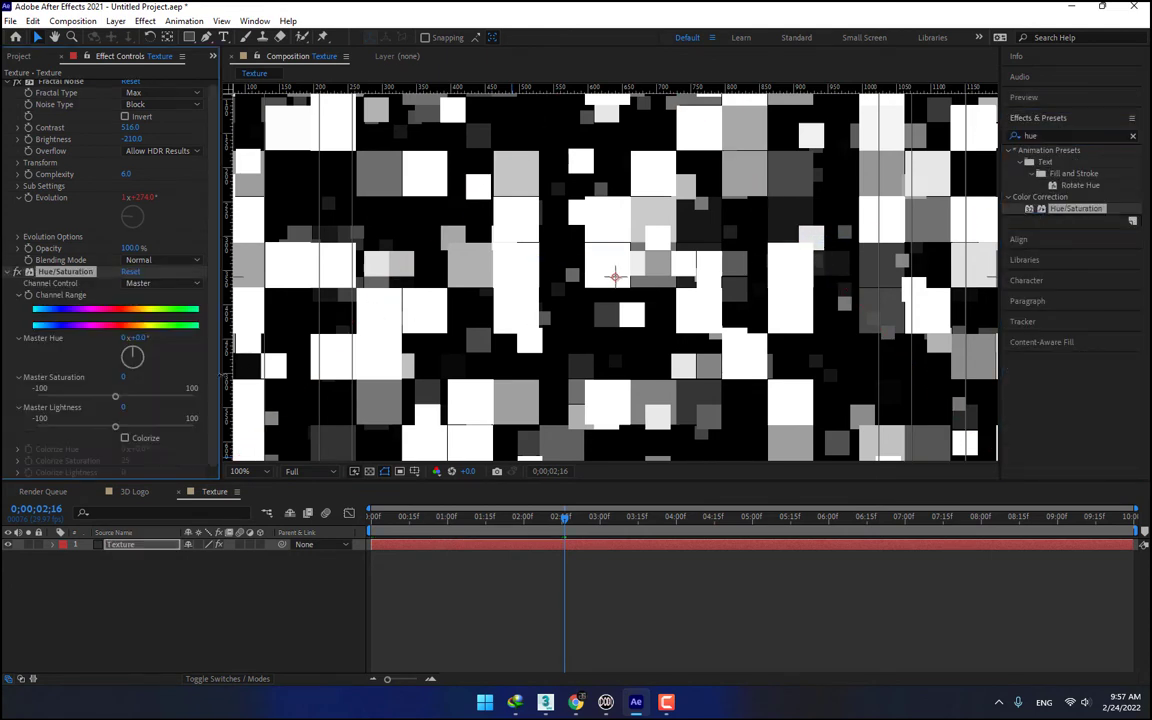
{"action": "left_click", "coordinate": [125, 438]}
{"action": "left_click_drag", "start_coordinate": [125, 461], "coordinate": [197, 448]}
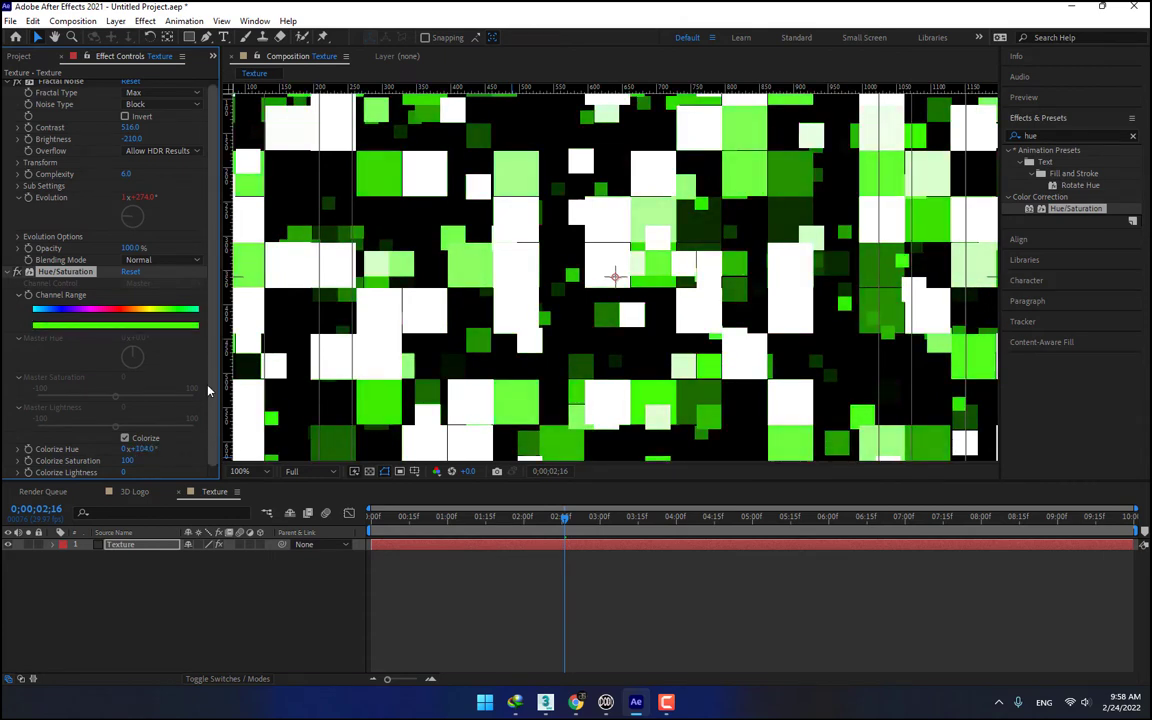
Step: Compare the texture with the Hue/Saturation effect switched off and on
{"action": "left_click", "coordinate": [29, 272]}
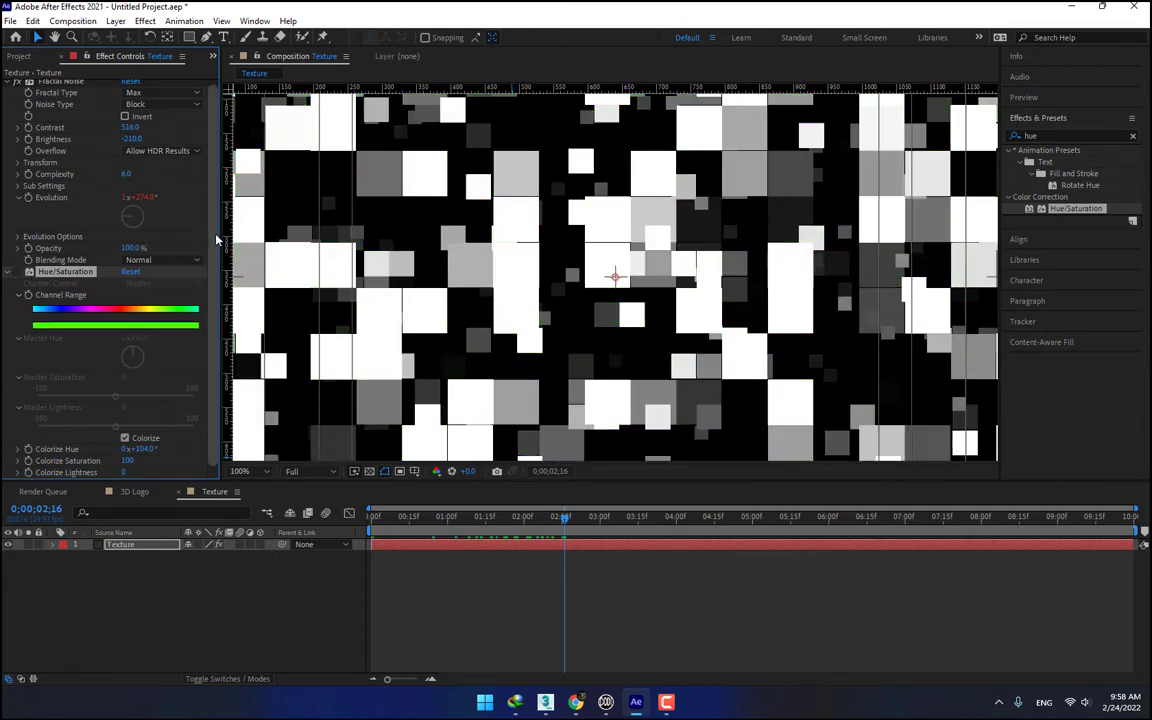
{"action": "scroll", "coordinate": [207, 205], "scroll_direction": "up", "scroll_amount": 1}
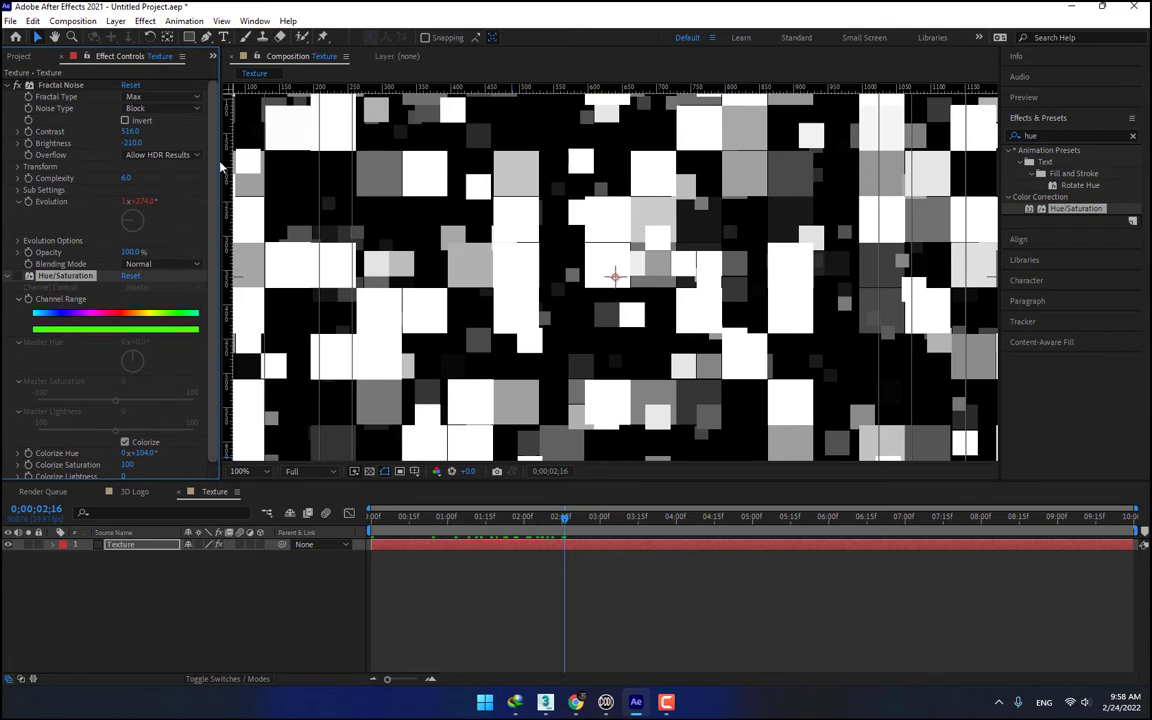
{"action": "left_click", "coordinate": [29, 275]}
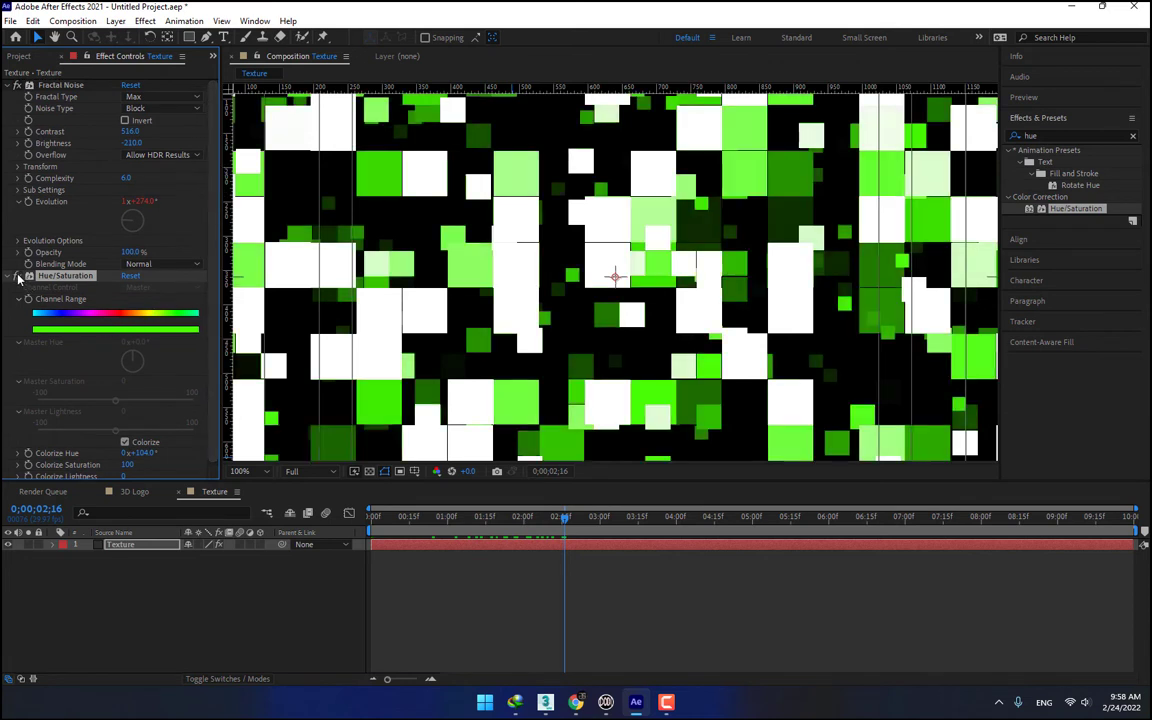
Step: Set the Master Saturation to 37 with Colorize off, and re-enable Colorize with Colorize Hue 134°
{"action": "left_click", "coordinate": [125, 442]}
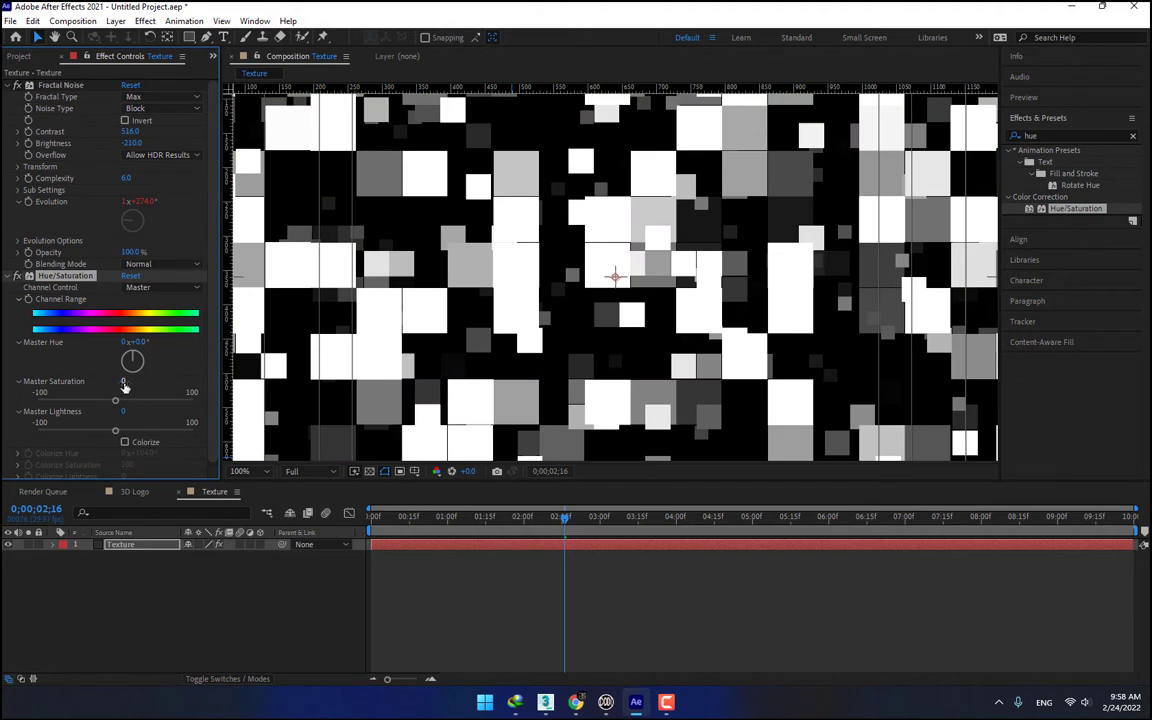
{"action": "left_click", "coordinate": [155, 288]}
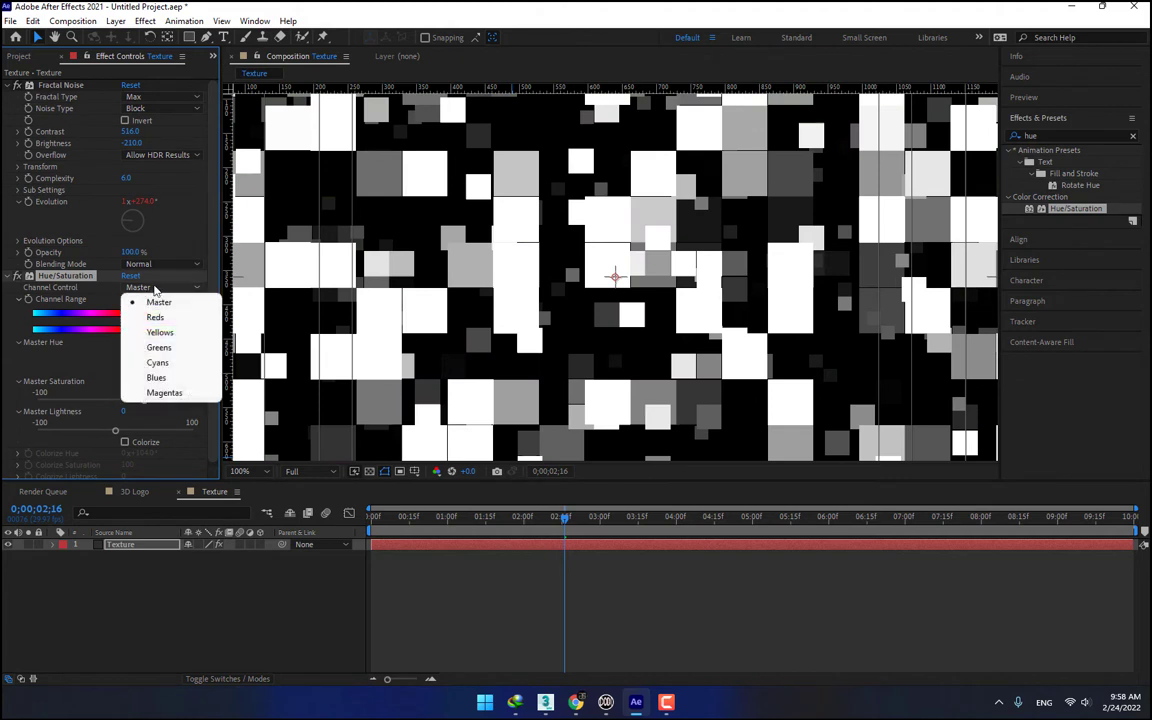
{"action": "left_click", "coordinate": [113, 302]}
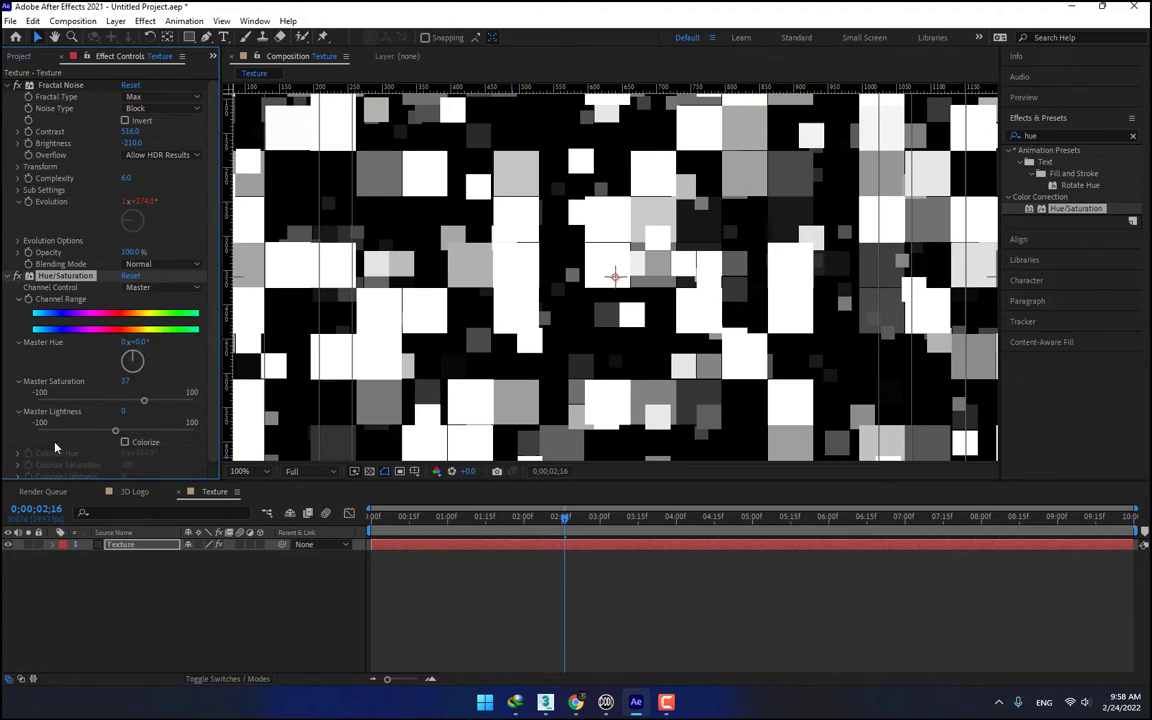
{"action": "left_click", "coordinate": [125, 442]}
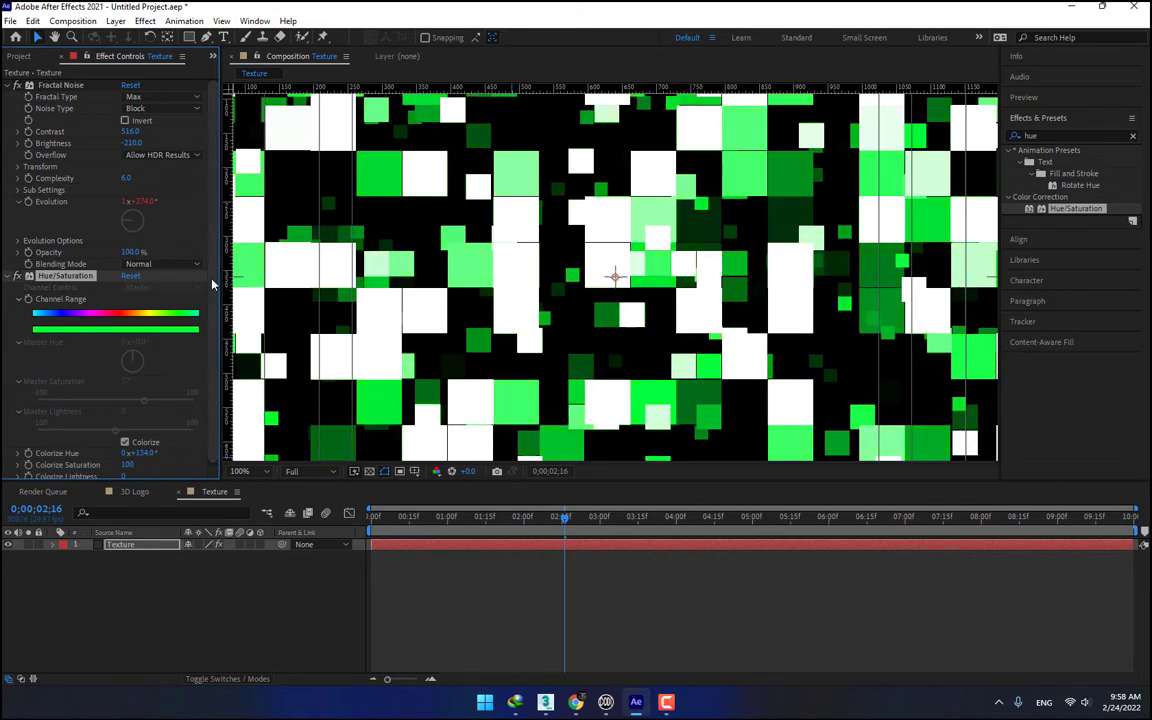
Step: Reduce the Fractal Noise Scale to 43 in its Transform settings for smaller blocks
{"action": "left_click", "coordinate": [17, 167]}
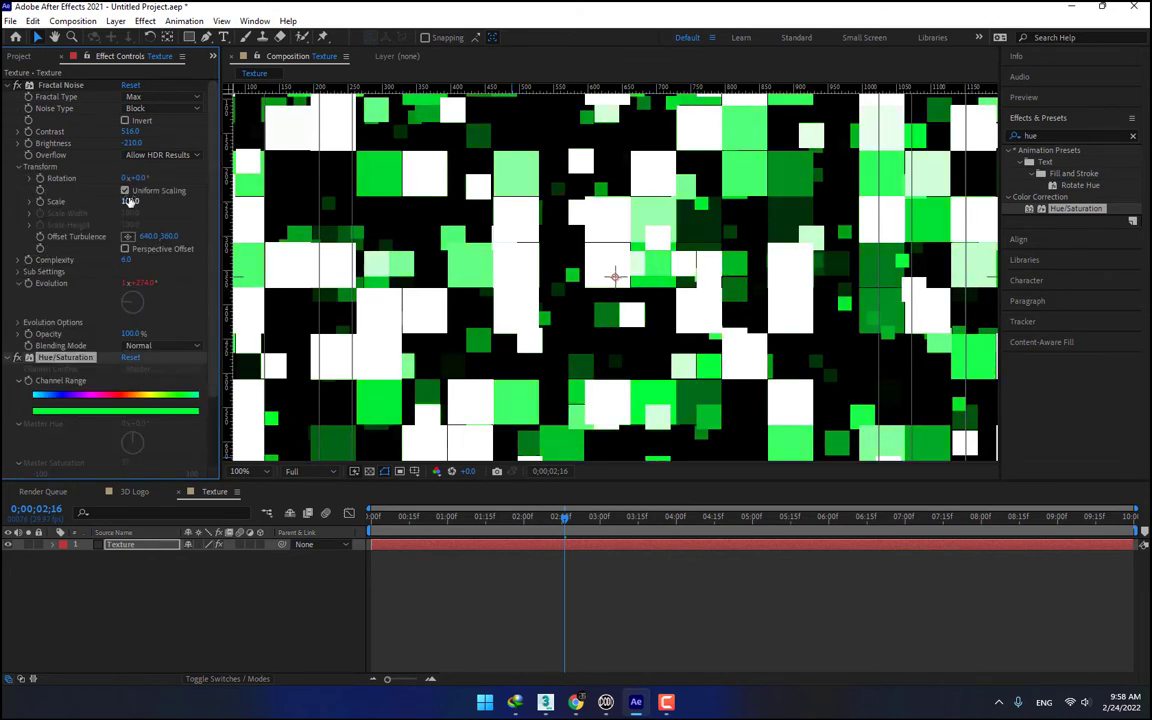
{"action": "left_click_drag", "start_coordinate": [127, 201], "coordinate": [93, 201]}
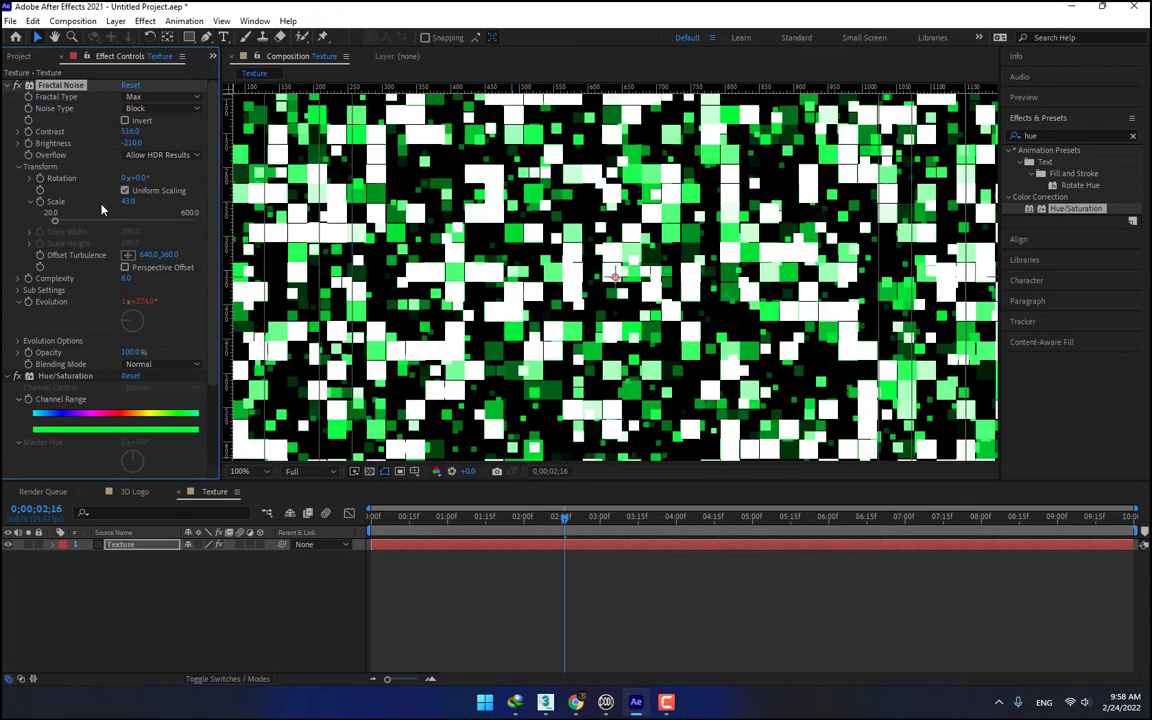
{"action": "left_click", "coordinate": [176, 156]}
{"action": "left_click", "coordinate": [198, 137]}
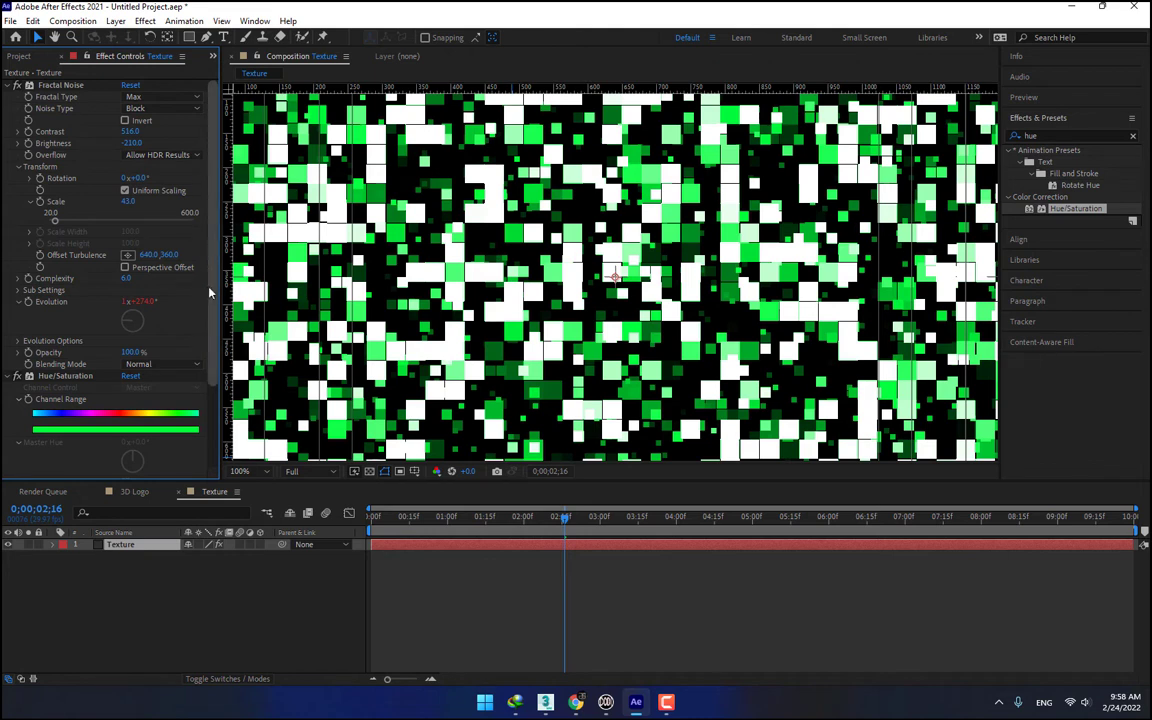
Step: Try the Screen, Multiply and Overlay blending modes on the Fractal Noise
{"action": "left_click_drag", "start_coordinate": [213, 310], "coordinate": [210, 373]}
{"action": "scroll", "coordinate": [210, 373], "scroll_direction": "down", "scroll_amount": 1}
{"action": "left_click", "coordinate": [140, 261]}
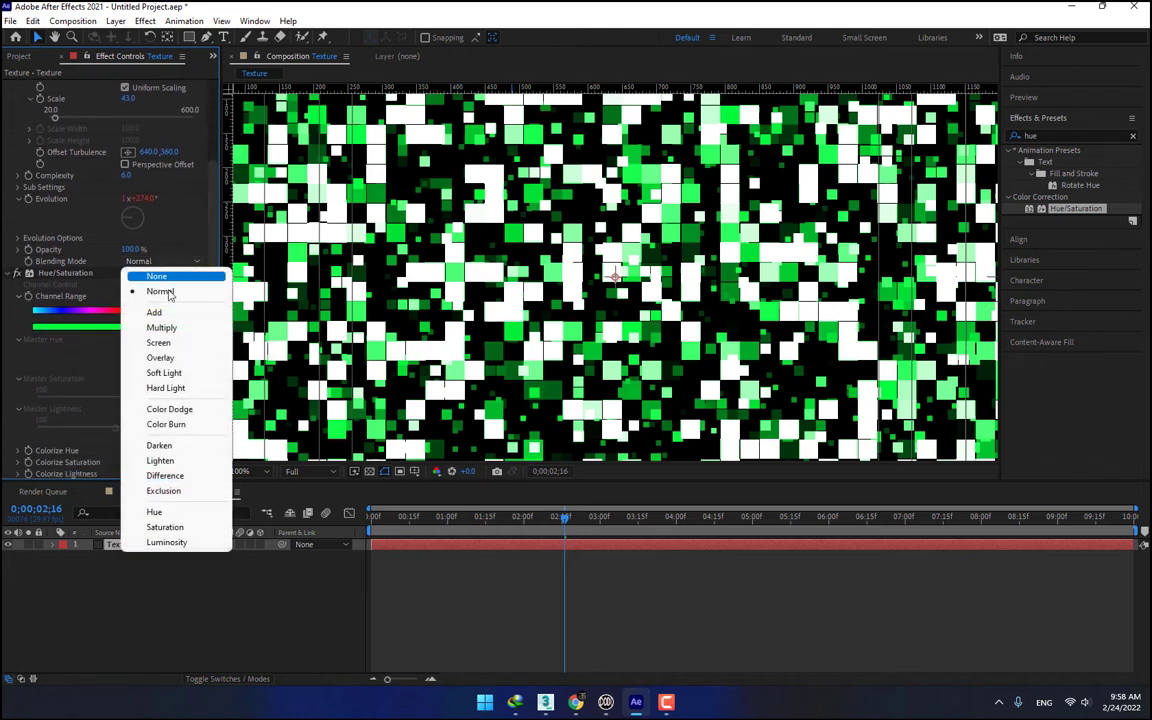
{"action": "left_click", "coordinate": [175, 343]}
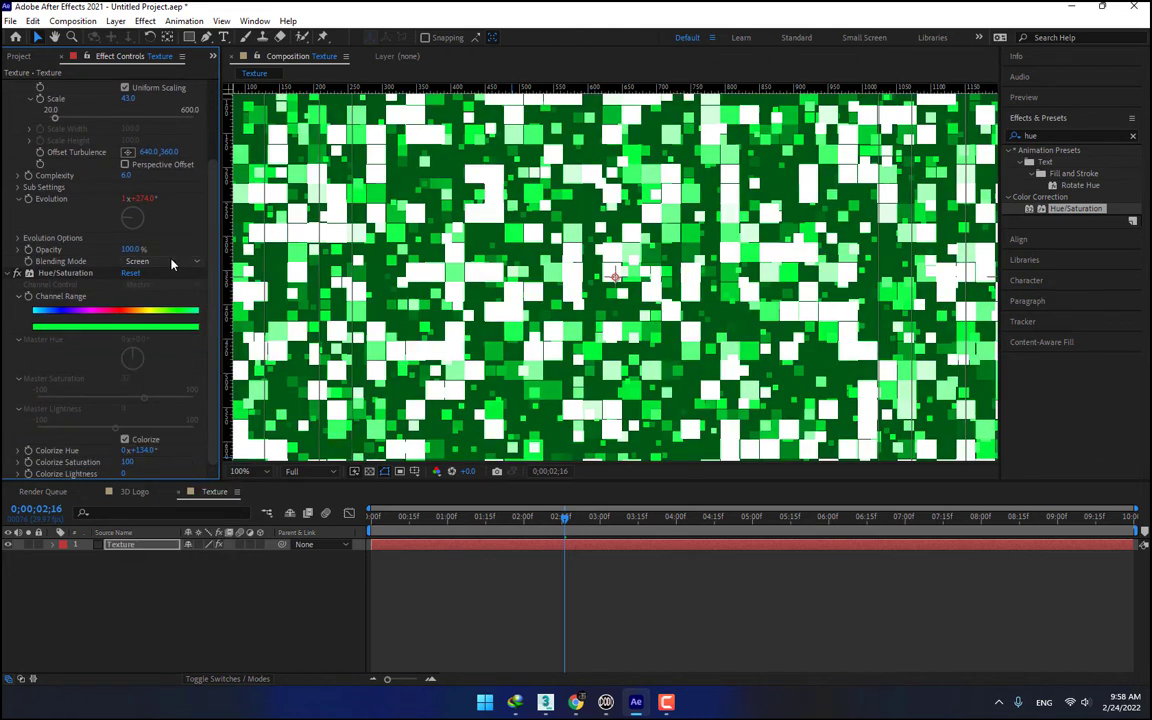
{"action": "left_click", "coordinate": [160, 261]}
{"action": "left_click", "coordinate": [160, 326]}
{"action": "left_click", "coordinate": [183, 263]}
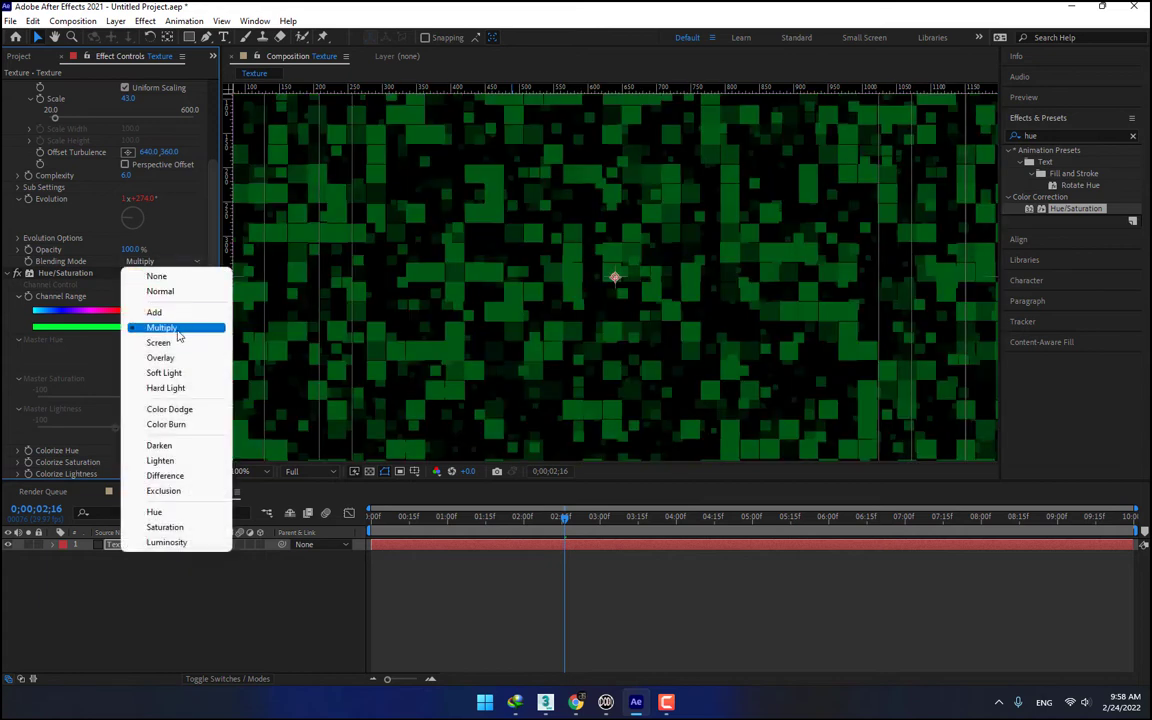
{"action": "left_click", "coordinate": [160, 357]}
{"action": "left_click", "coordinate": [175, 262]}
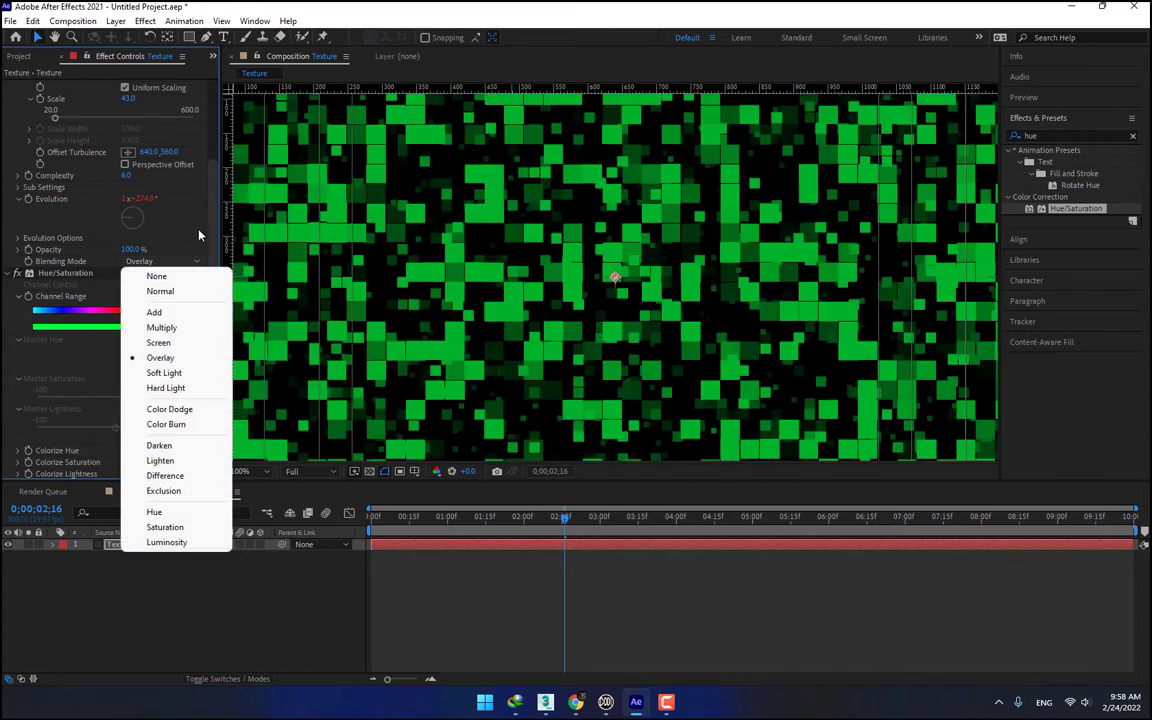
{"action": "left_click", "coordinate": [194, 195]}
Step: Adjust the Fractal Noise to Contrast 559 and Brightness -236
{"action": "left_click_drag", "start_coordinate": [213, 350], "coordinate": [220, 210]}
{"action": "mouse_move", "coordinate": [132, 131]}
{"action": "left_mouse_down"}
{"action": "mouse_move", "coordinate": [212, 131]}
{"action": "mouse_move", "coordinate": [135, 143]}
{"action": "left_mouse_up"}
{"action": "left_click_drag", "start_coordinate": [208, 141], "coordinate": [132, 155]}
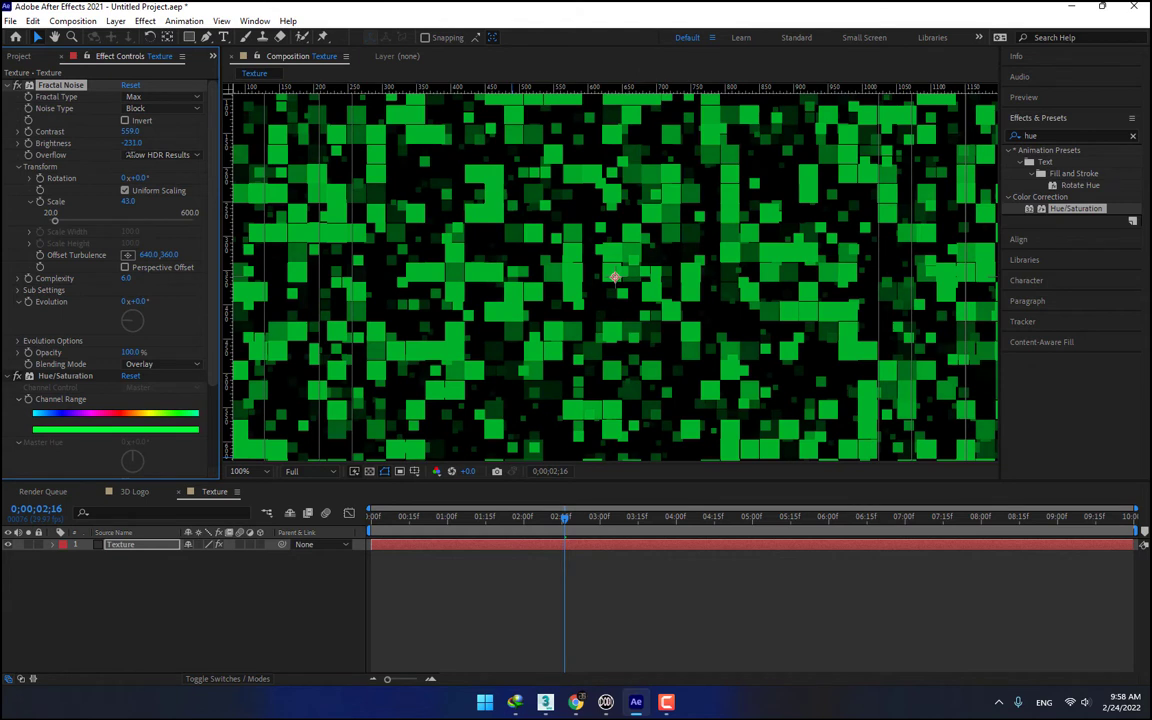
{"action": "left_click", "coordinate": [136, 547]}
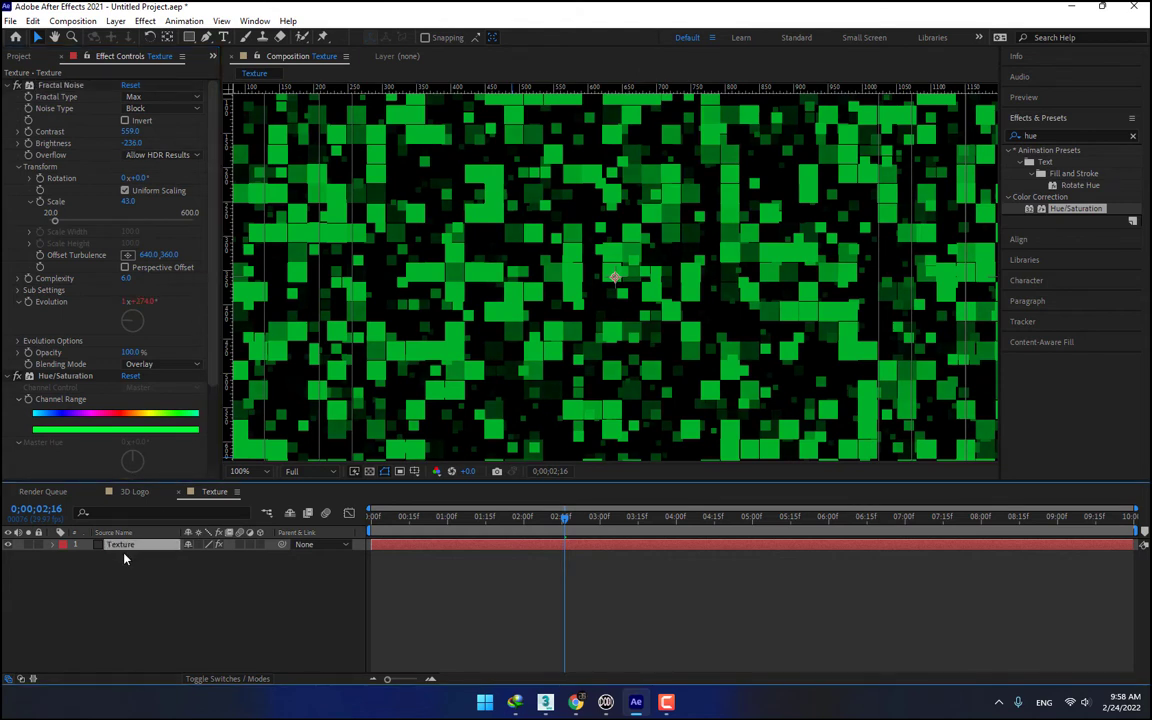
Step: Set the Fractal Noise Blending Mode to Soft Light and shift the Colorize Hue to 66° for yellow blocks
{"action": "scroll", "coordinate": [193, 329], "scroll_direction": "down", "scroll_amount": 4}
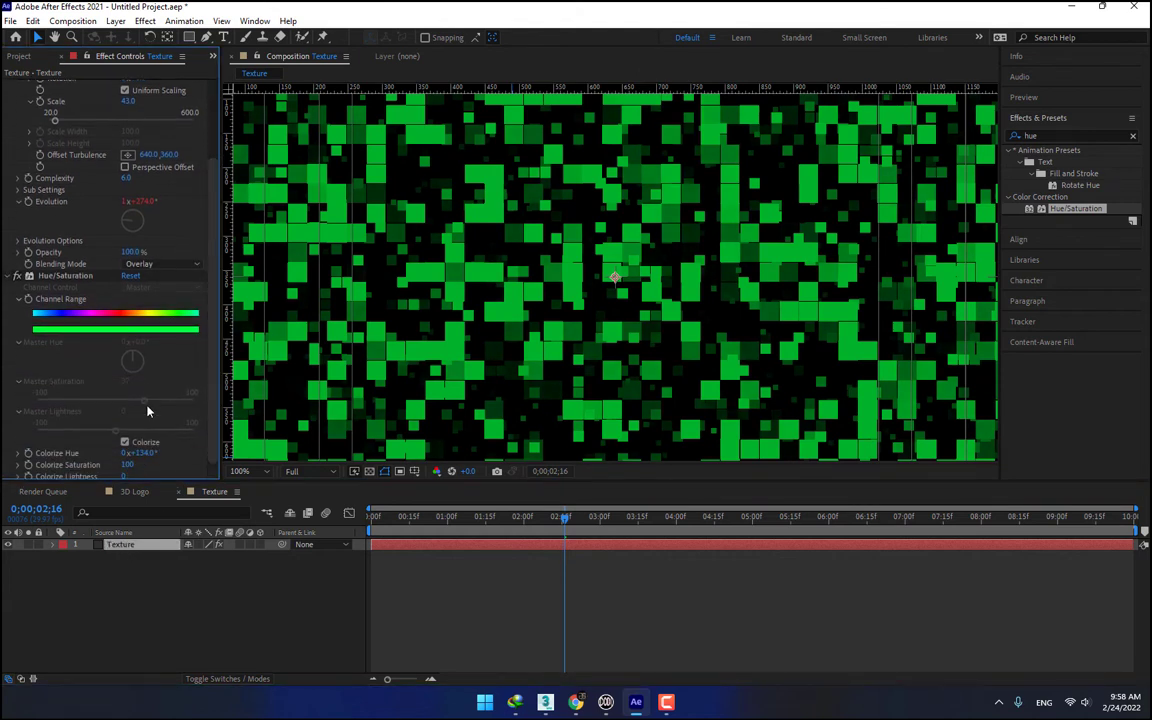
{"action": "left_click_drag", "start_coordinate": [156, 453], "coordinate": [187, 453]}
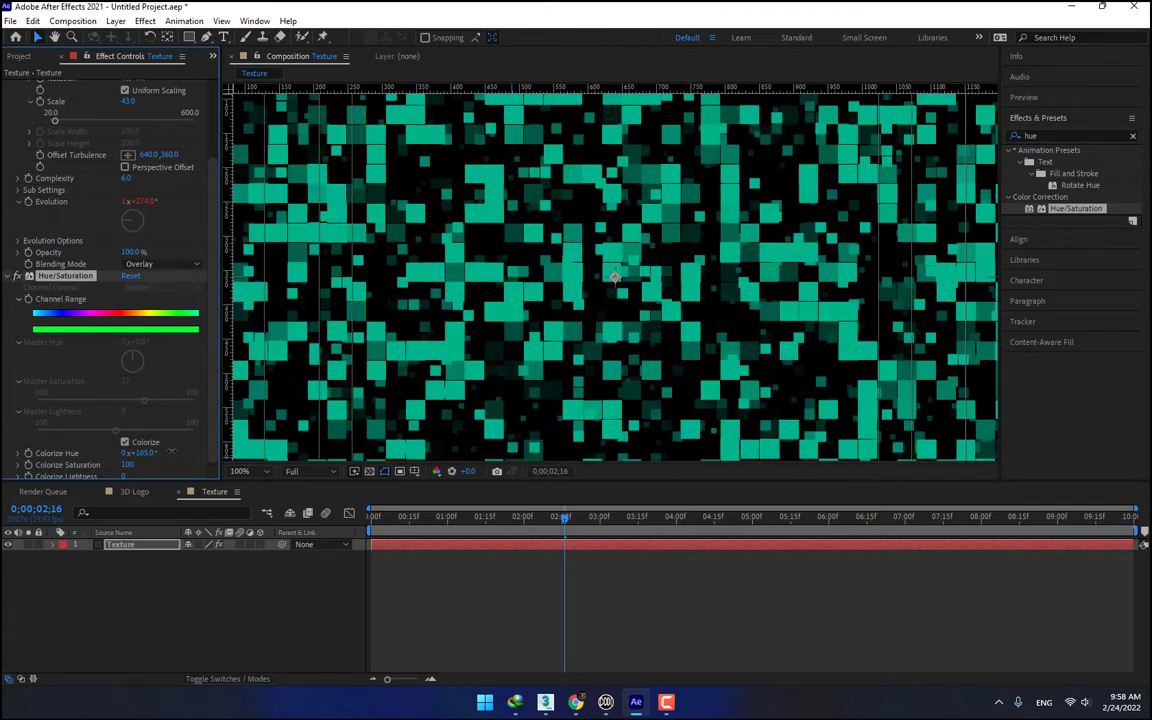
{"action": "left_click", "coordinate": [185, 264]}
{"action": "left_click", "coordinate": [175, 375]}
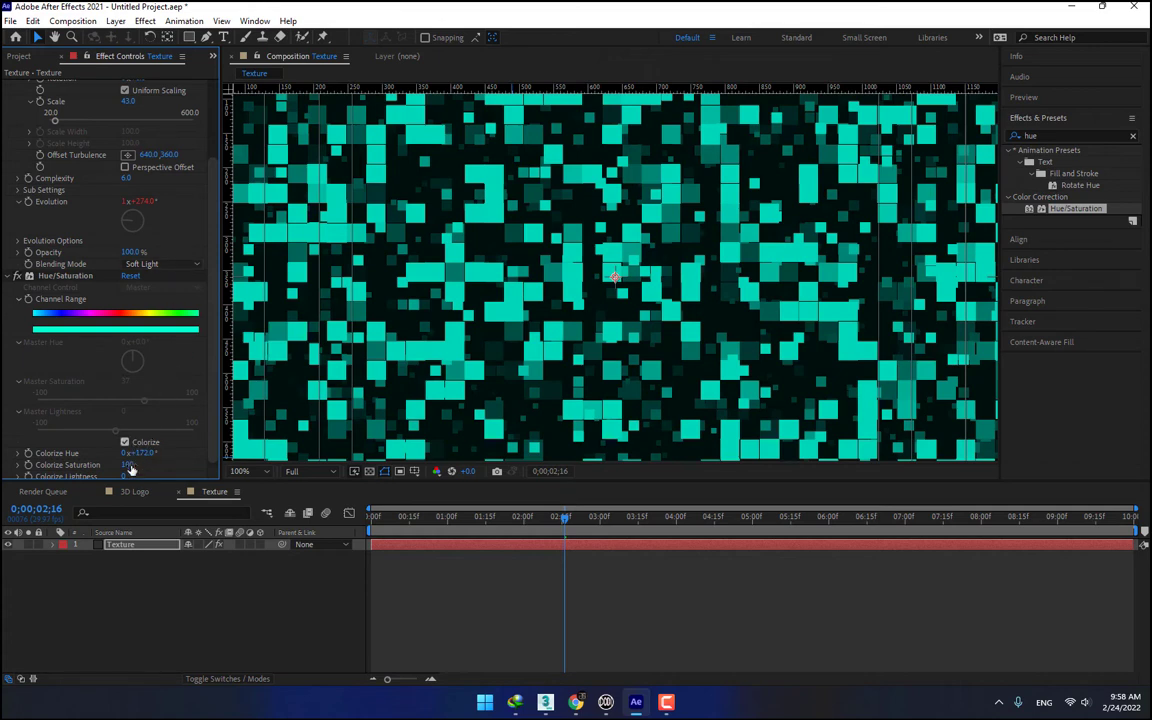
{"action": "left_click_drag", "start_coordinate": [145, 455], "coordinate": [65, 445]}
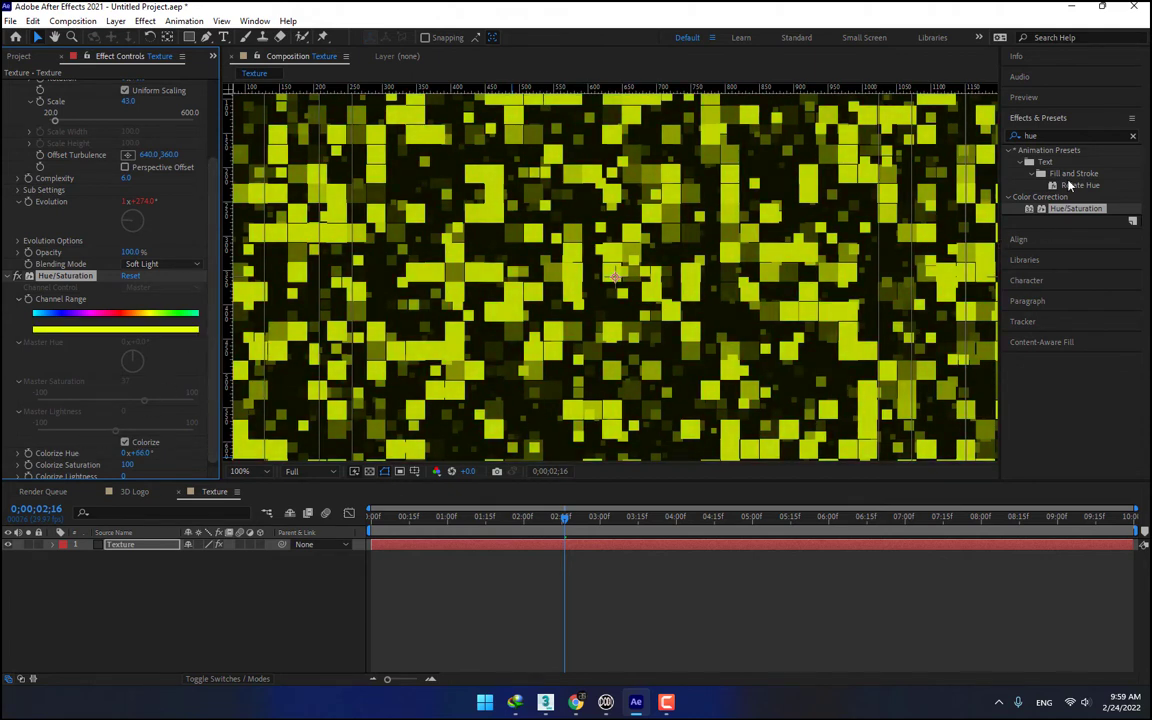
Step: Apply the Stylize Glow effect to the Texture layer with Threshold 73.3% and Radius 48, and preview it up to 0;00;03;20
{"action": "left_click_drag", "start_coordinate": [1054, 135], "coordinate": [961, 148]}
{"action": "type", "text": "glow"}
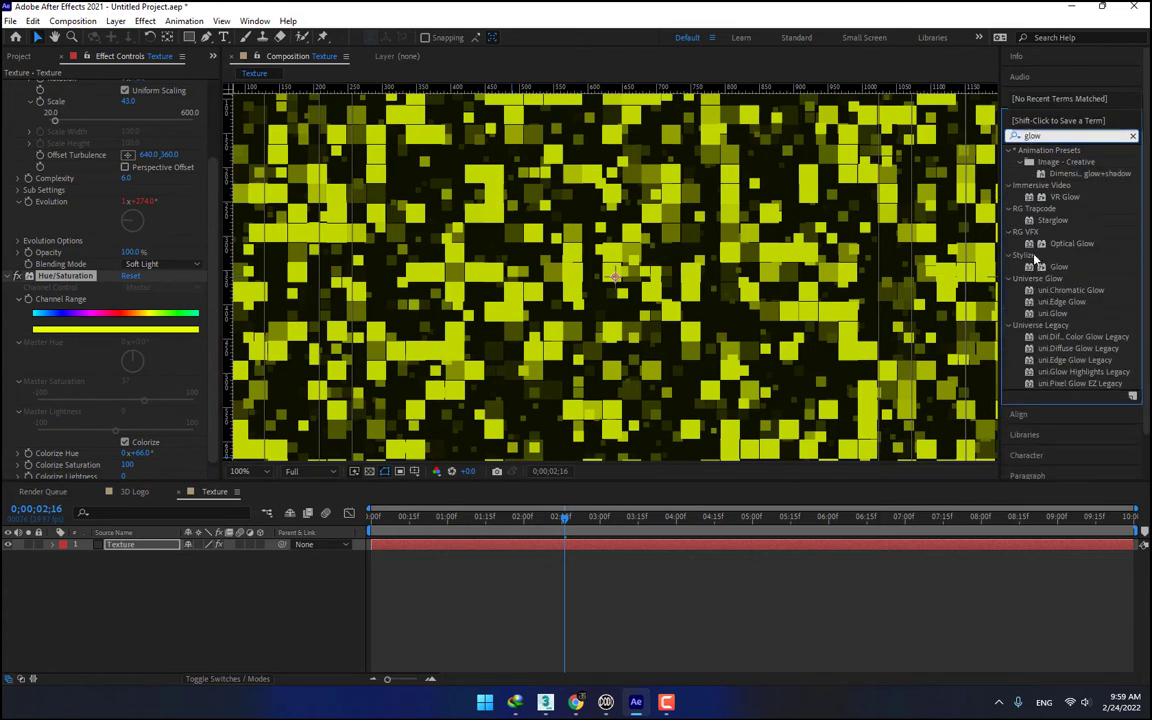
{"action": "left_click_drag", "start_coordinate": [1058, 266], "coordinate": [480, 302]}
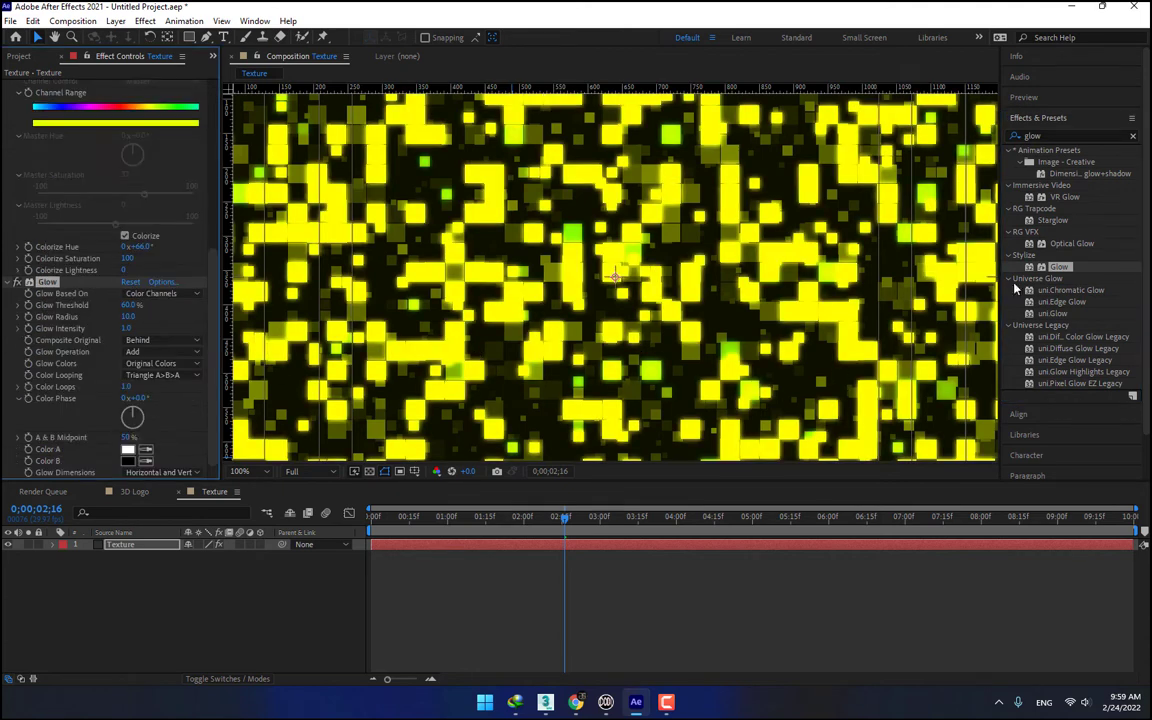
{"action": "left_click_drag", "start_coordinate": [129, 306], "coordinate": [176, 312]}
{"action": "left_click_drag", "start_coordinate": [147, 311], "coordinate": [156, 311]}
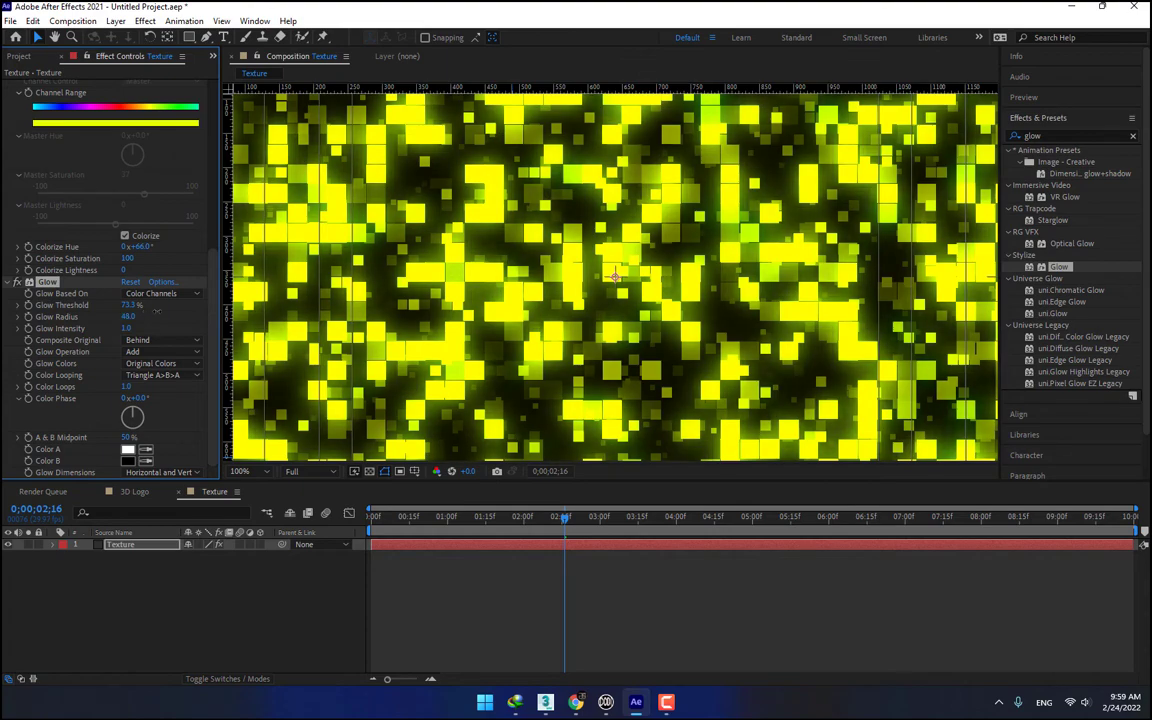
{"action": "left_click_drag", "start_coordinate": [425, 519], "coordinate": [651, 516]}
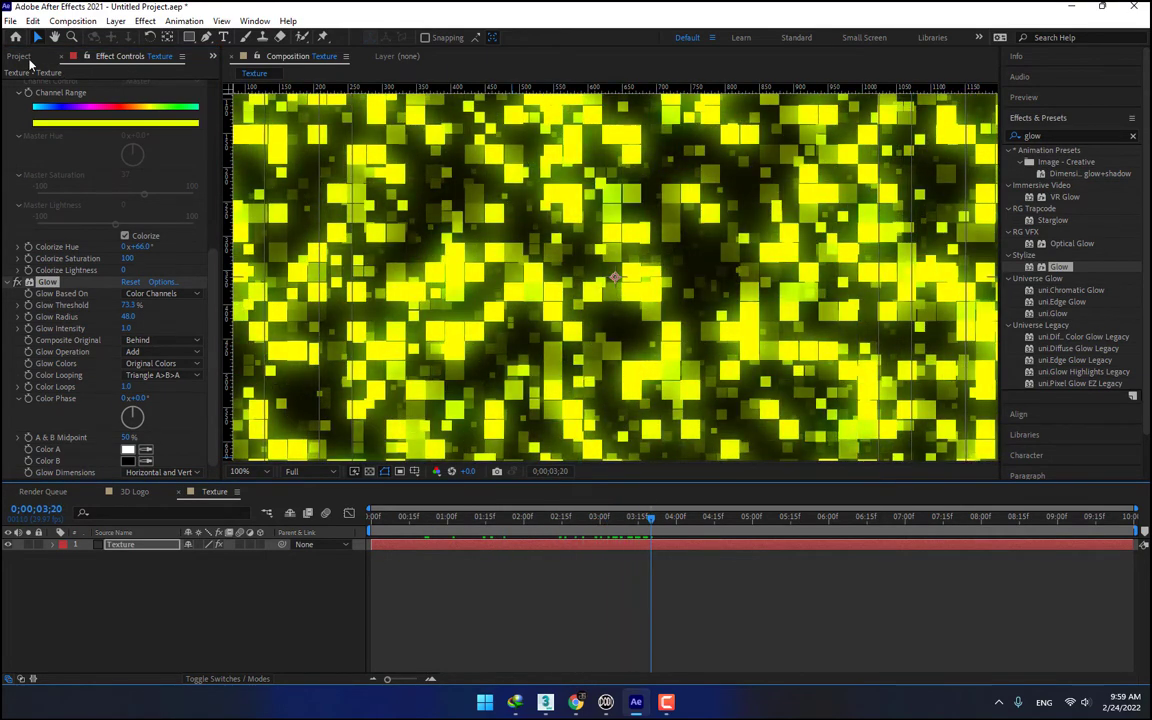
Step: Place the Texture composition beneath all layers of the 3D Logo composition and hide it
{"action": "left_click", "coordinate": [28, 57]}
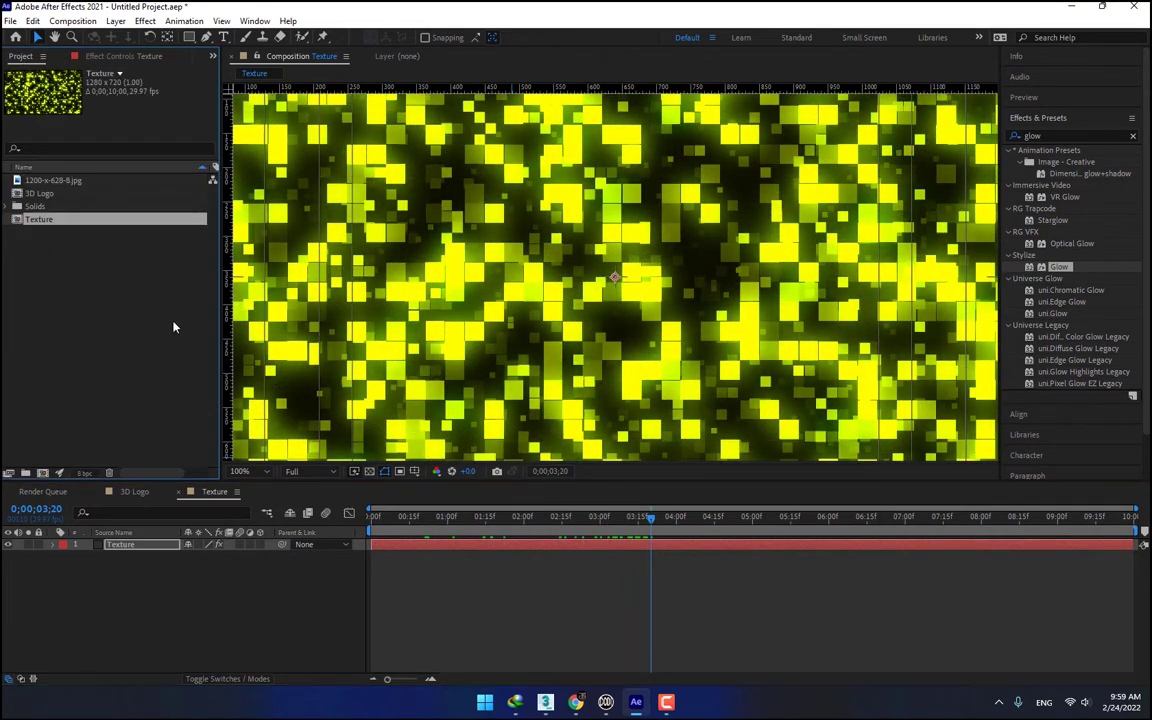
{"action": "left_click", "coordinate": [36, 221]}
{"action": "left_click", "coordinate": [141, 576]}
{"action": "left_click", "coordinate": [134, 491]}
{"action": "left_click_drag", "start_coordinate": [40, 219], "coordinate": [102, 599]}
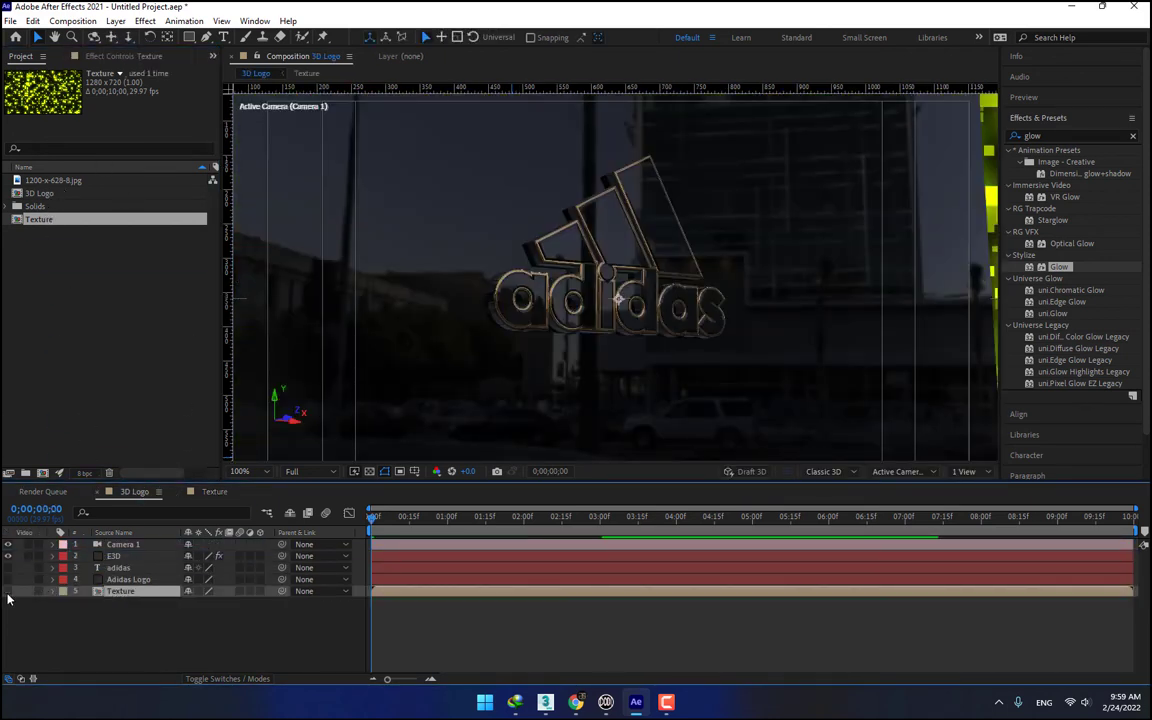
Step: Open Element's Scene Setup for the E3D layer and select the Shiny material, viewing the logo up close from an angle
{"action": "left_click", "coordinate": [115, 556]}
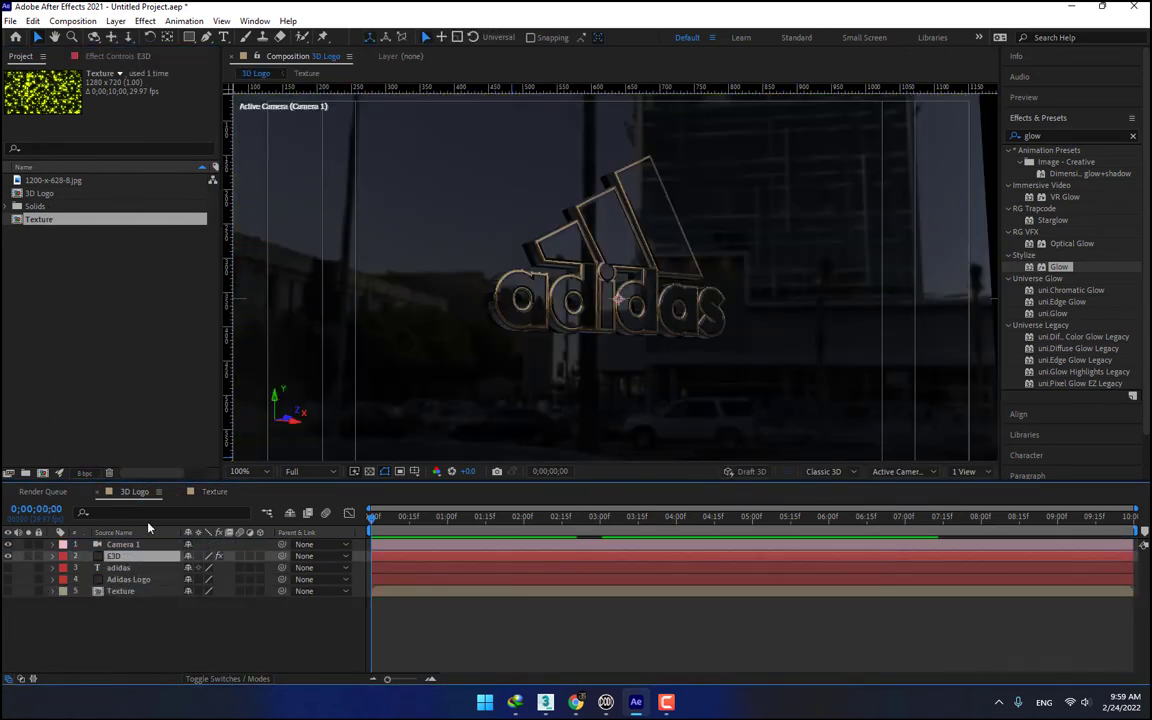
{"action": "left_click", "coordinate": [82, 57]}
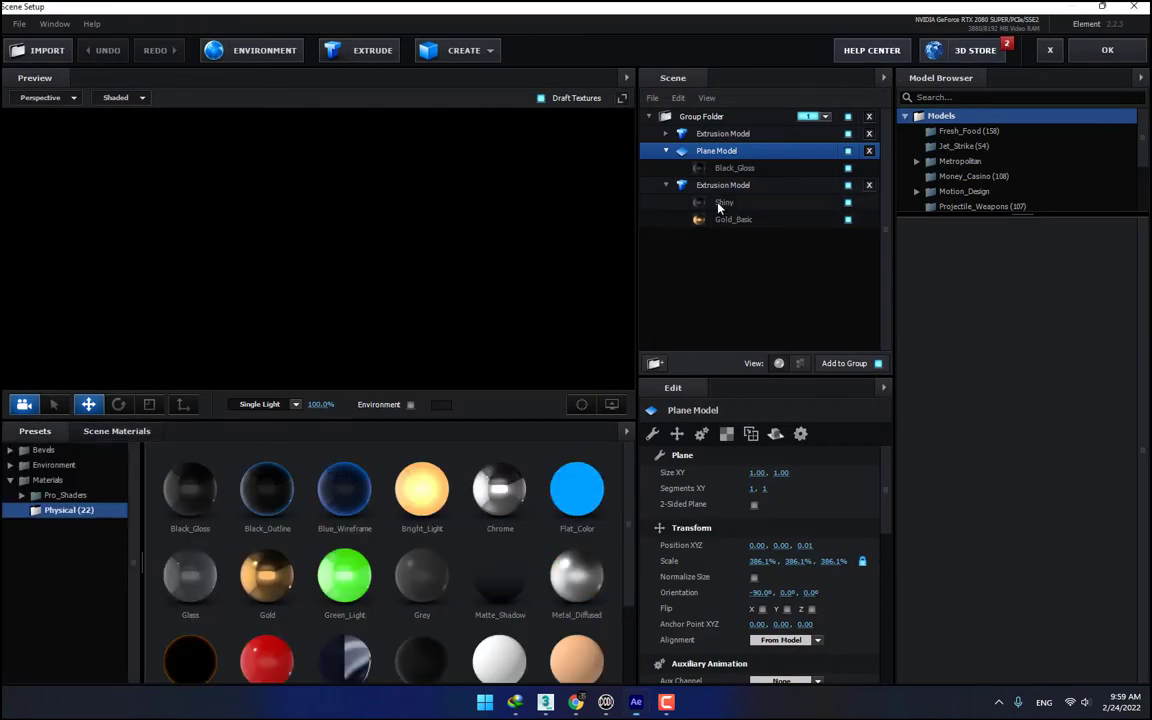
{"action": "left_click", "coordinate": [720, 203]}
{"action": "left_click_drag", "start_coordinate": [513, 282], "coordinate": [573, 276]}
{"action": "scroll", "coordinate": [444, 259], "scroll_direction": "up", "scroll_amount": 5}
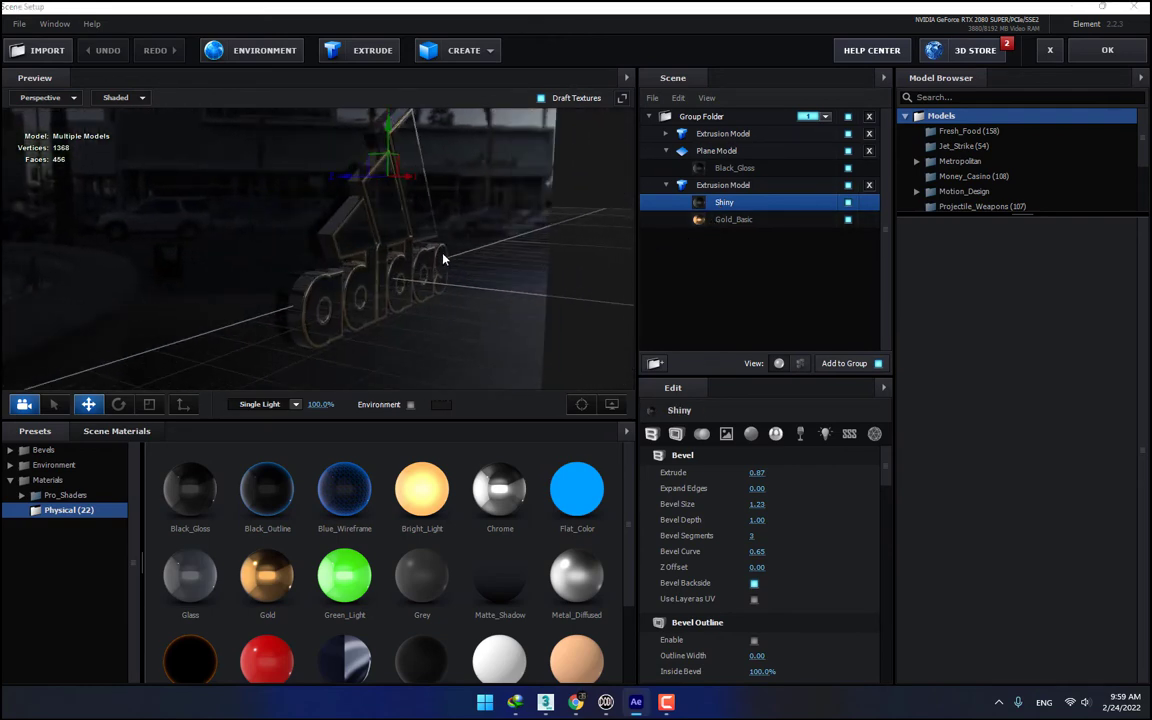
{"action": "left_click_drag", "start_coordinate": [469, 258], "coordinate": [470, 251]}
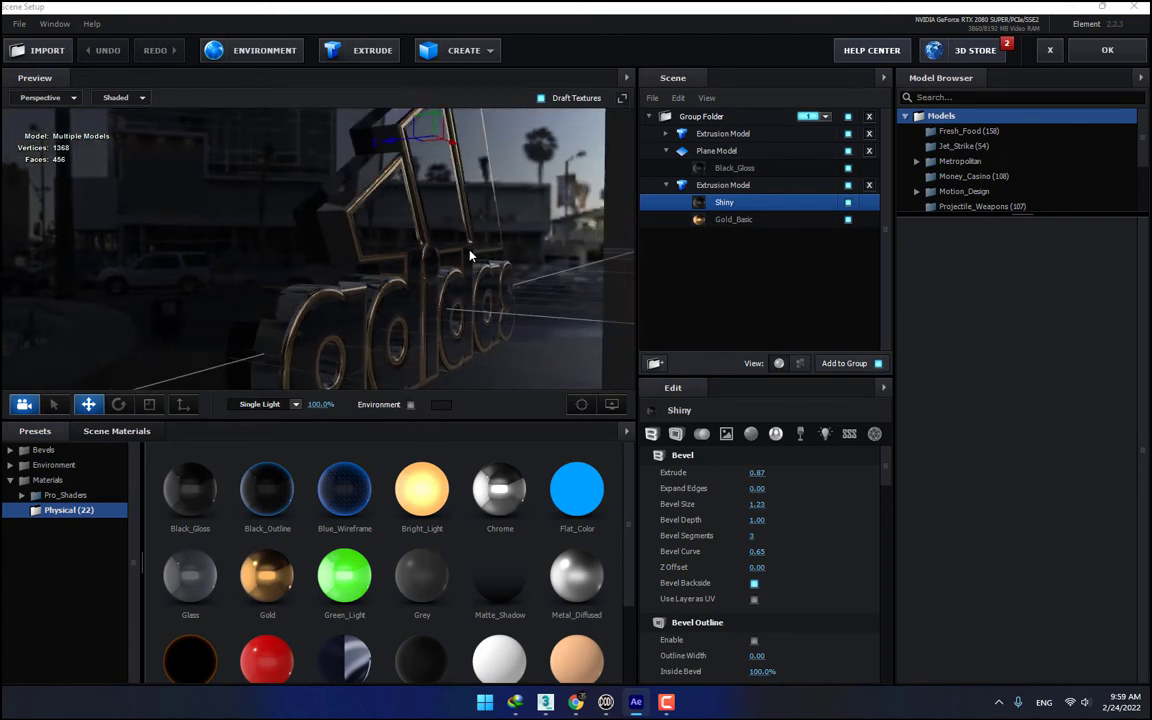
Step: Set the Adidas logo extrusion's Gold_Basic bevel to Expand Edges 0.85 and Bevel Depth 0.27
{"action": "left_click", "coordinate": [848, 220]}
{"action": "left_click", "coordinate": [848, 220]}
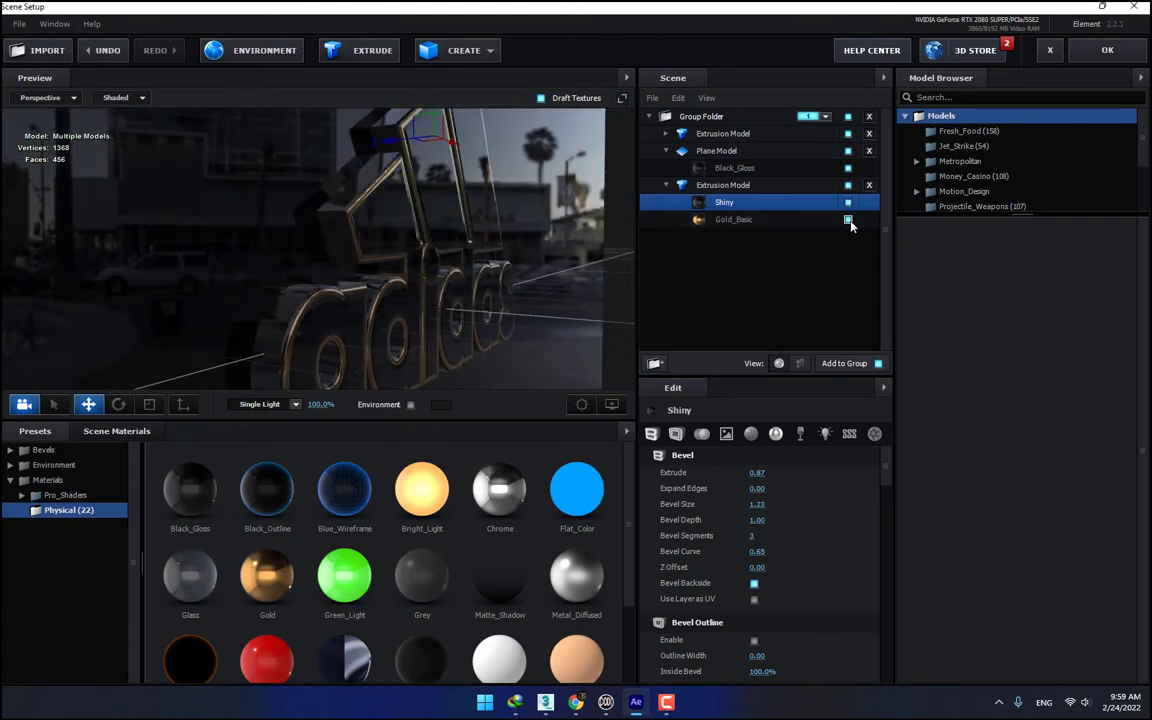
{"action": "left_click", "coordinate": [770, 220]}
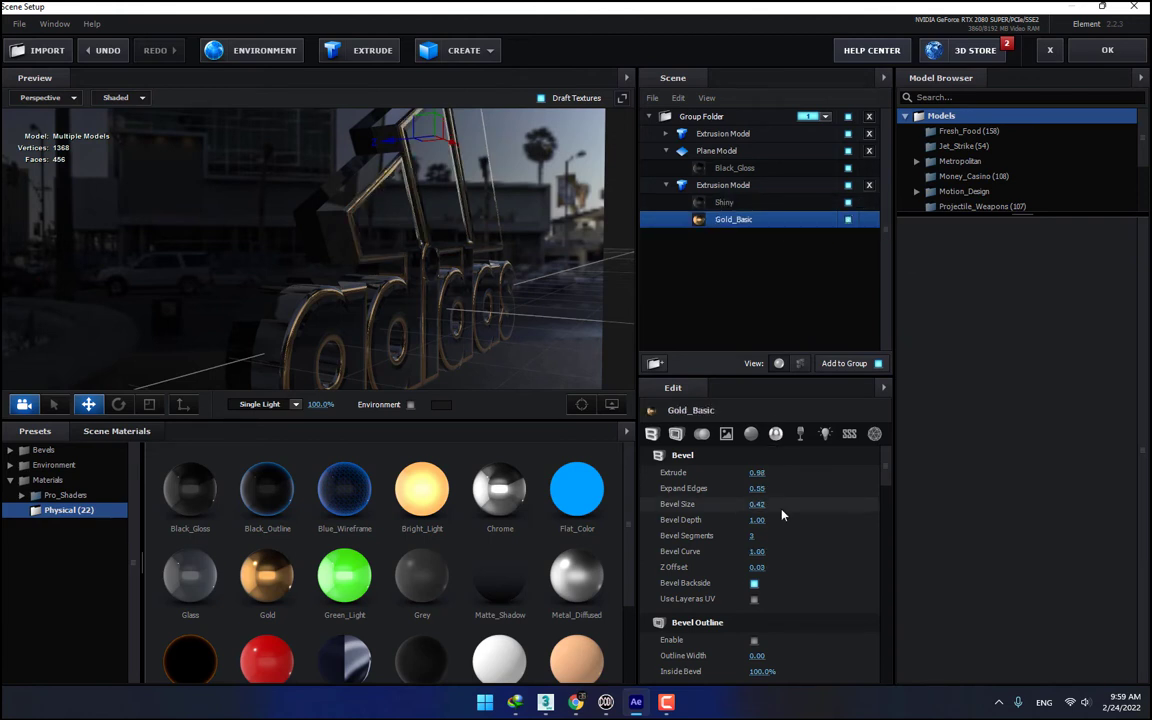
{"action": "left_click_drag", "start_coordinate": [758, 520], "coordinate": [704, 526]}
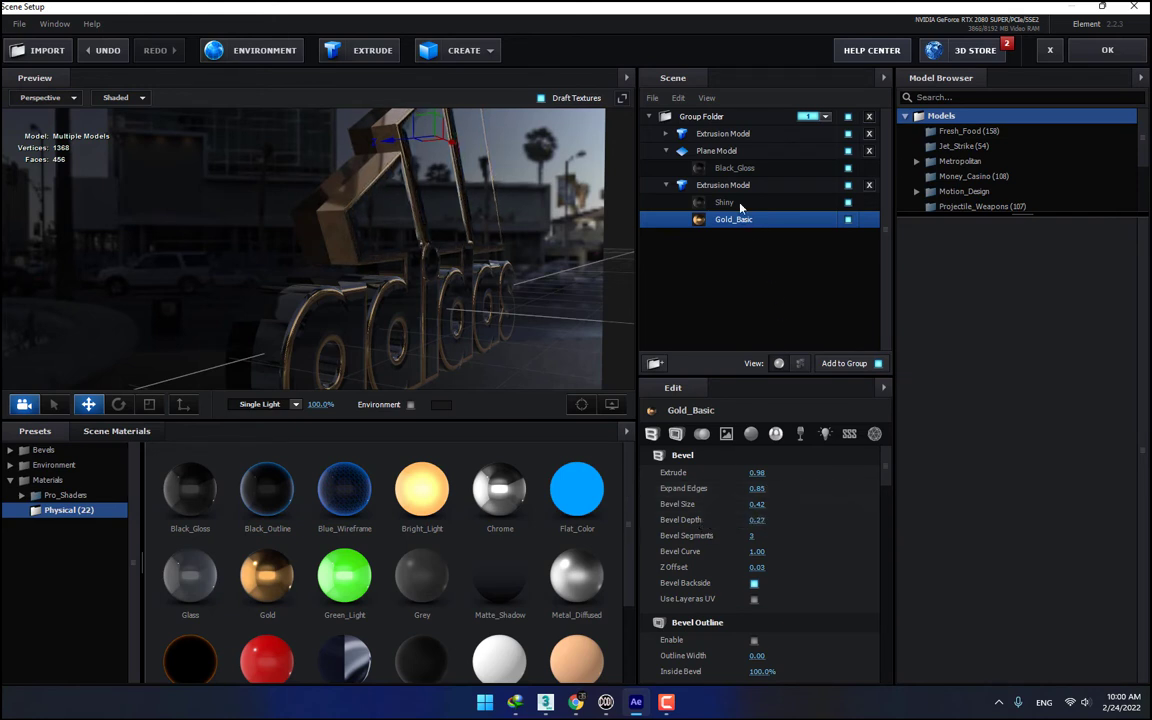
Step: Set the adidas text extrusion's Gold_Basic bevel to Expand Edges 0.93 and Bevel Depth 0.62
{"action": "left_click", "coordinate": [703, 150]}
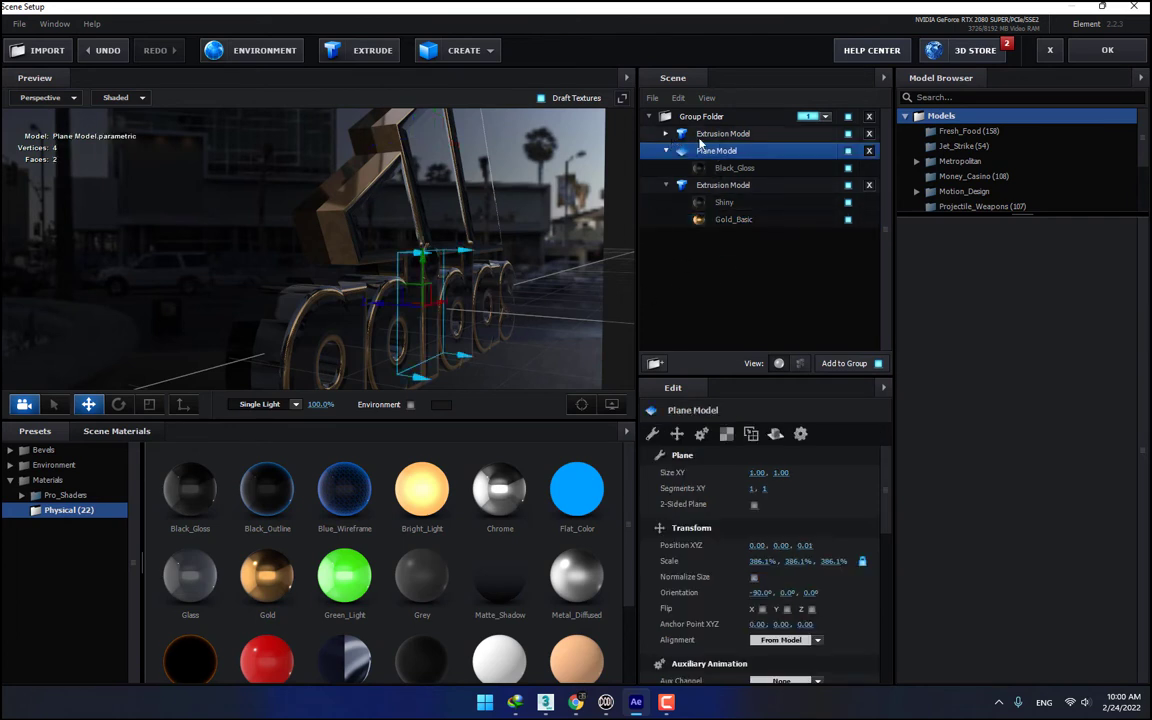
{"action": "left_click", "coordinate": [703, 135]}
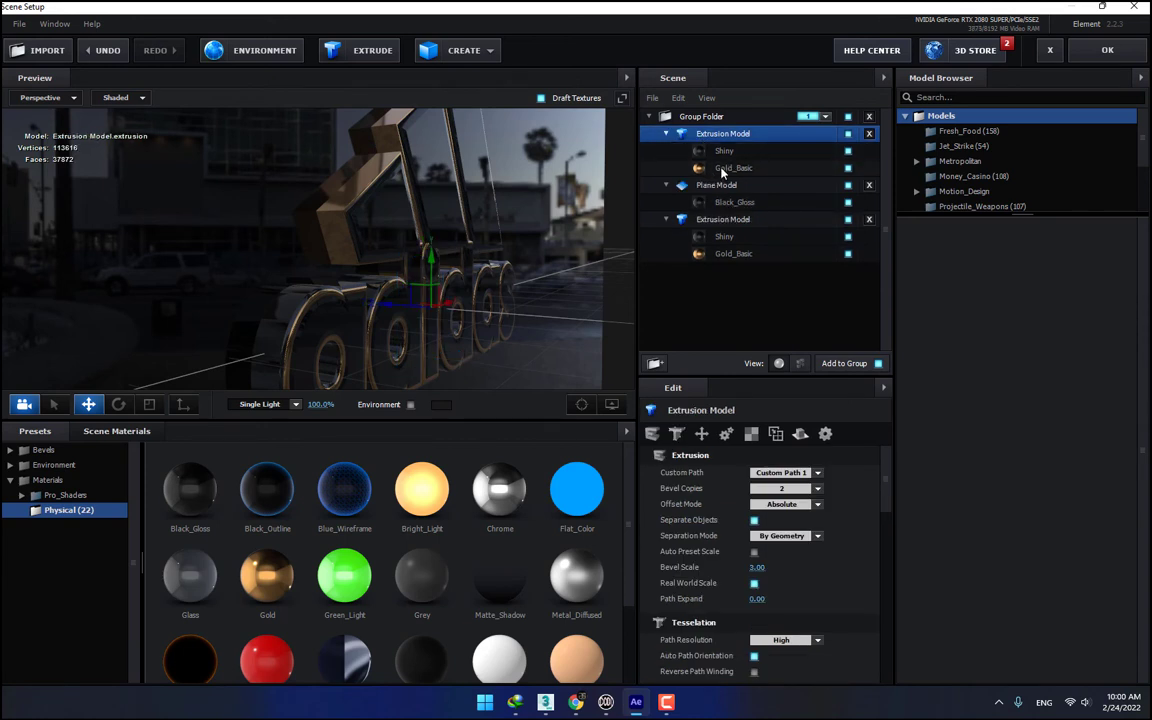
{"action": "left_click", "coordinate": [722, 169]}
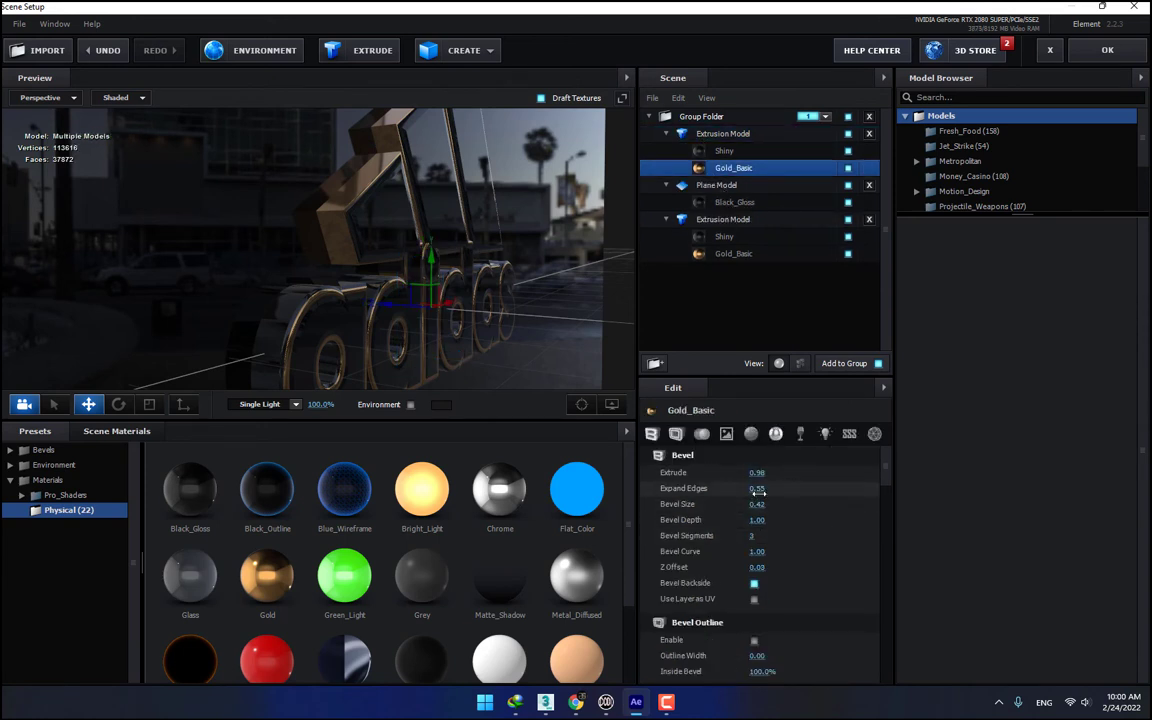
{"action": "left_click_drag", "start_coordinate": [757, 488], "coordinate": [780, 488]}
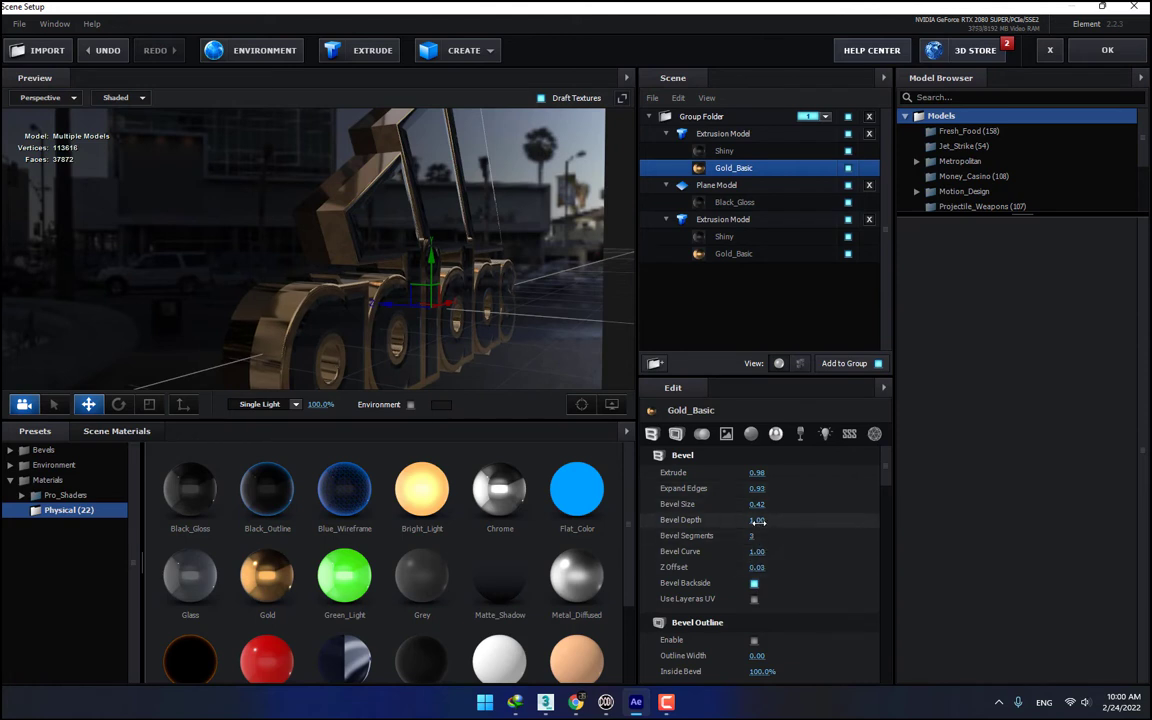
{"action": "left_click_drag", "start_coordinate": [756, 520], "coordinate": [732, 520]}
{"action": "left_click_drag", "start_coordinate": [569, 325], "coordinate": [606, 330]}
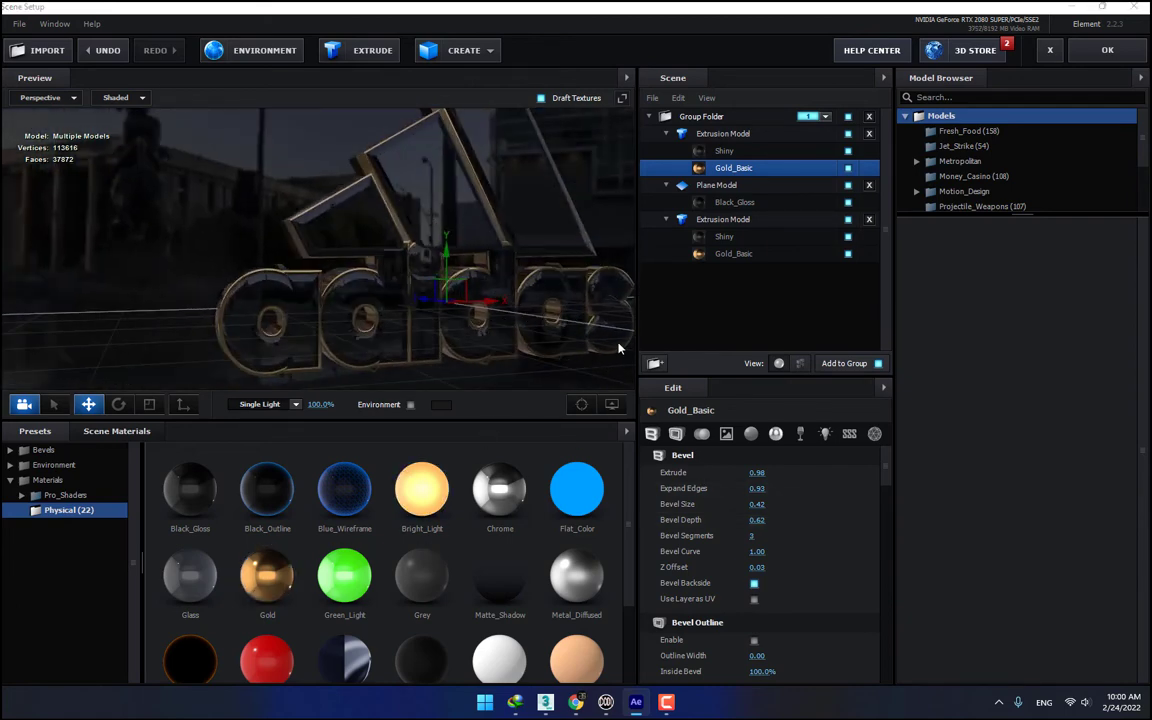
{"action": "left_click", "coordinate": [726, 434]}
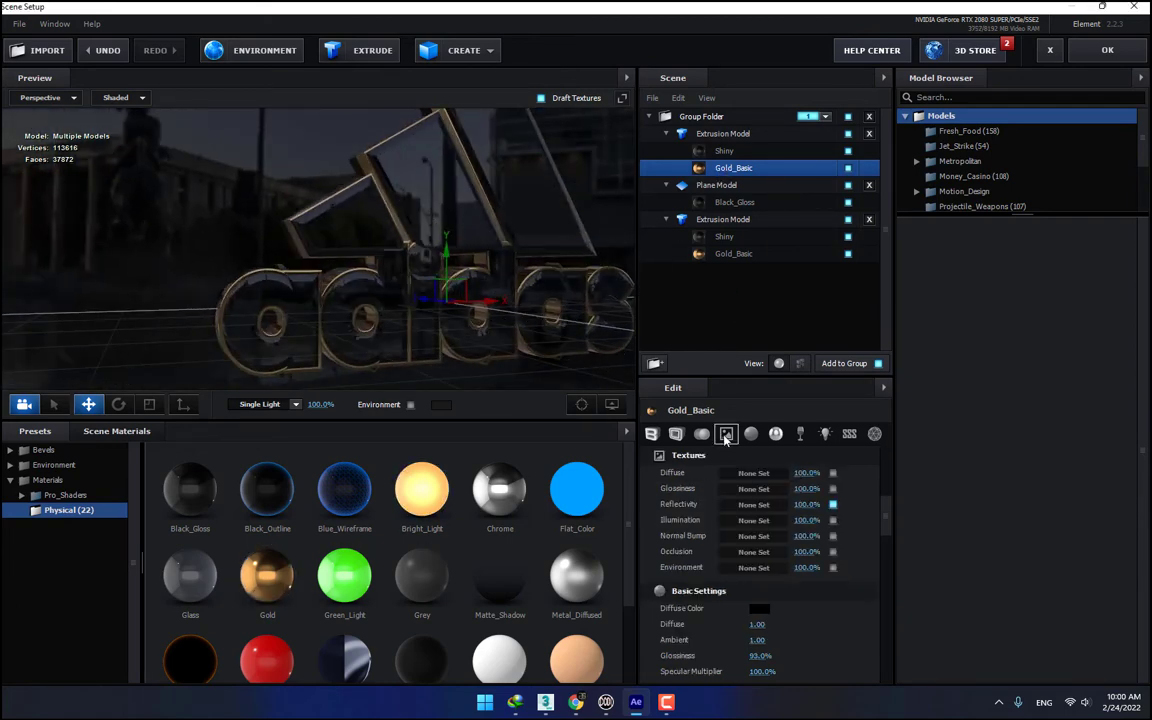
{"action": "left_click", "coordinate": [754, 473]}
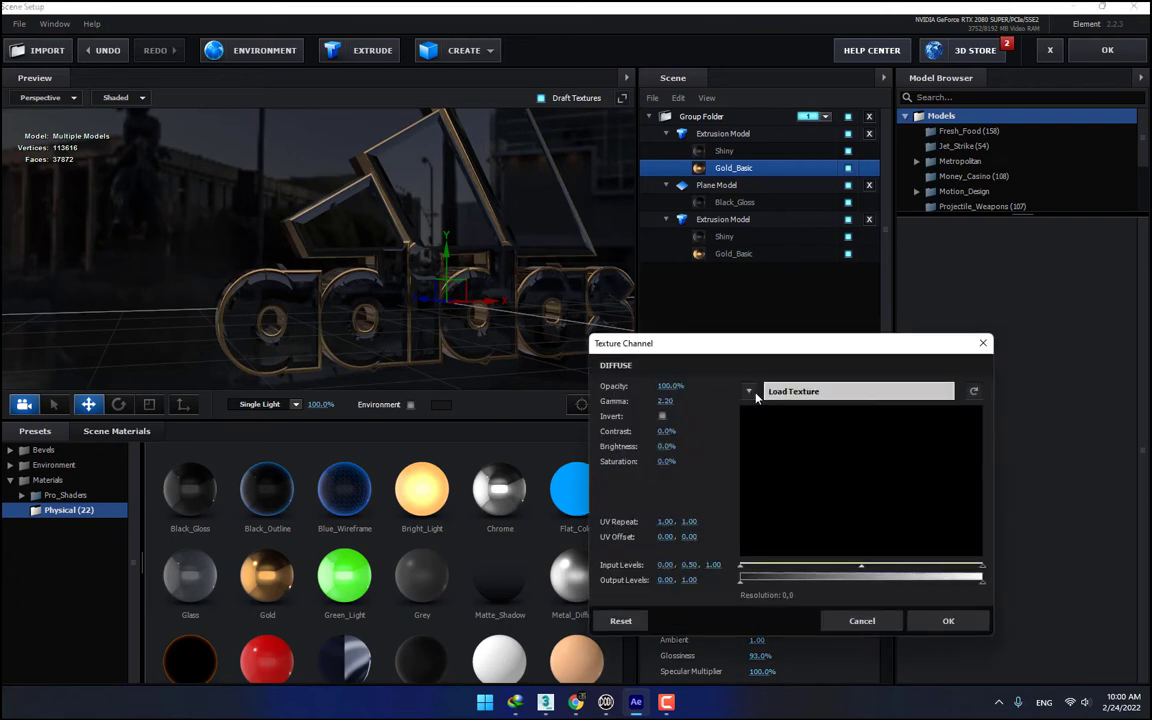
{"action": "left_click", "coordinate": [760, 391]}
{"action": "left_click", "coordinate": [848, 362]}
{"action": "left_click", "coordinate": [868, 620]}
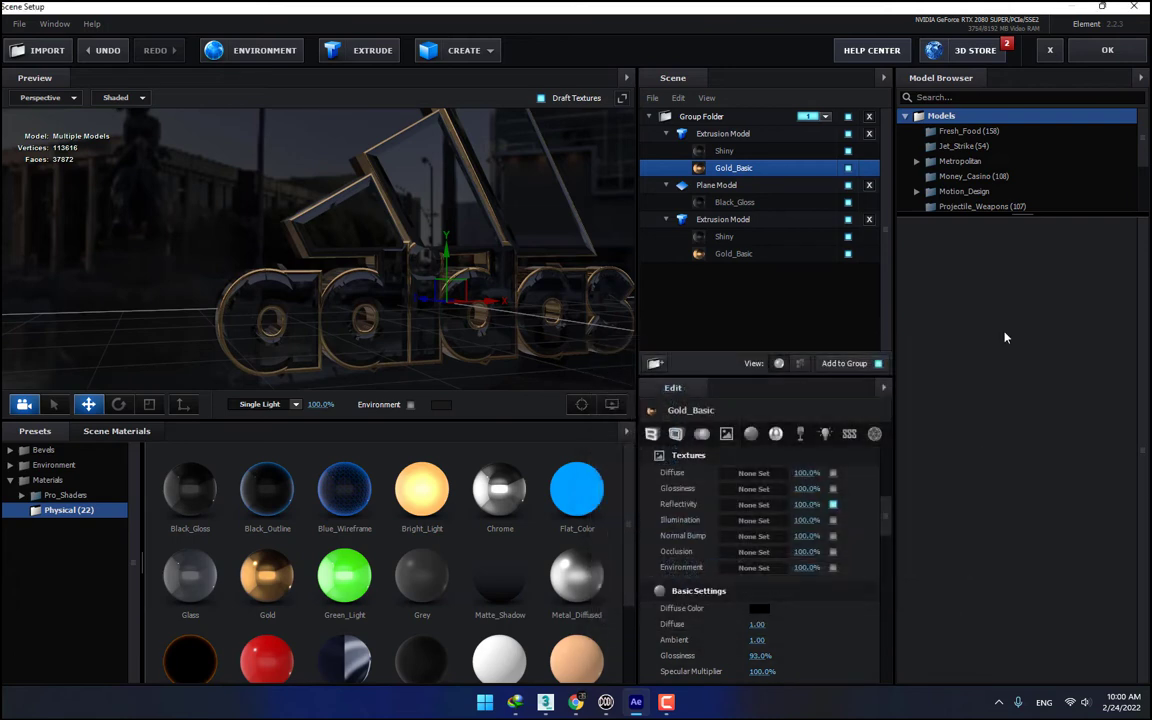
Step: Apply the Scene Setup changes and assign the Texture layer as Layer 1 of Element's Custom Texture Maps
{"action": "left_click", "coordinate": [1110, 50]}
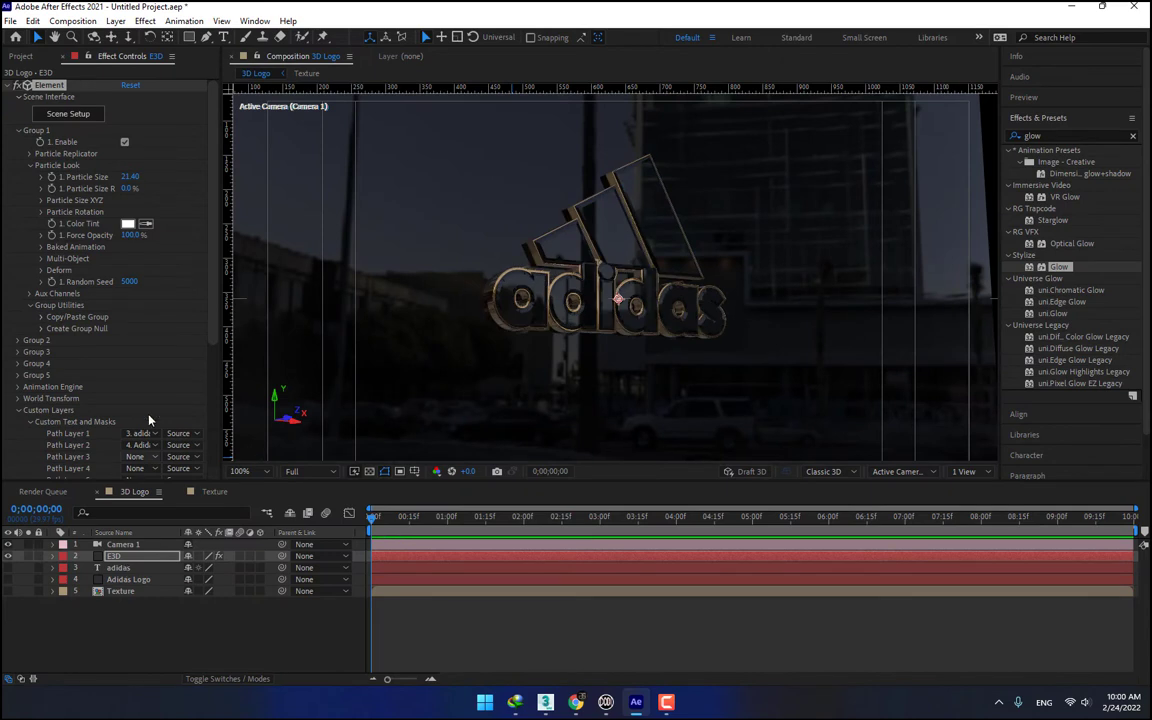
{"action": "scroll", "coordinate": [150, 370], "scroll_direction": "down", "scroll_amount": 2}
{"action": "scroll", "coordinate": [151, 352], "scroll_direction": "down", "scroll_amount": 4}
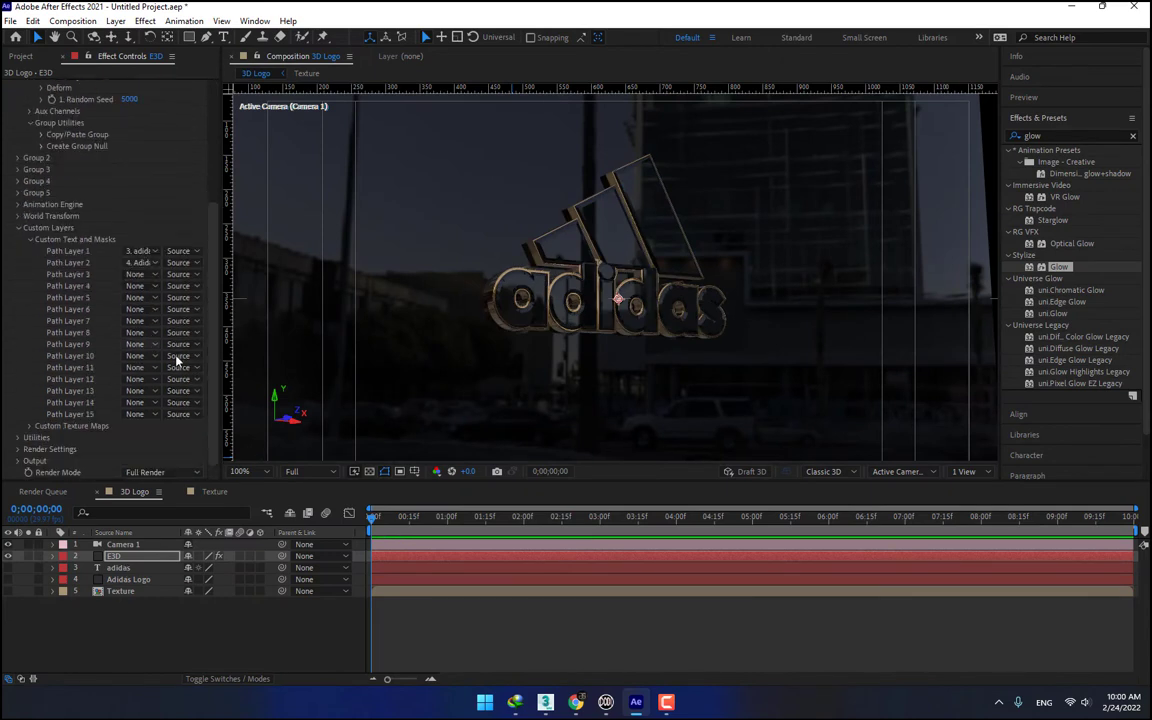
{"action": "left_click", "coordinate": [30, 427]}
{"action": "scroll", "coordinate": [33, 430], "scroll_direction": "down", "scroll_amount": 7}
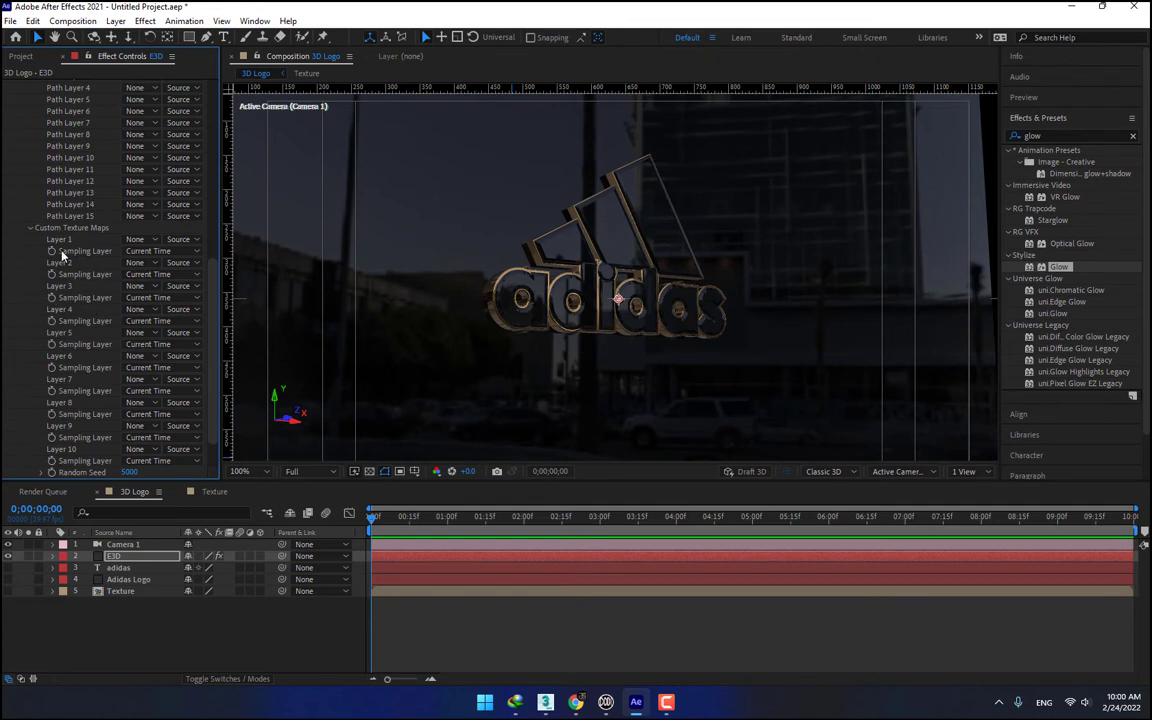
{"action": "left_click", "coordinate": [140, 239]}
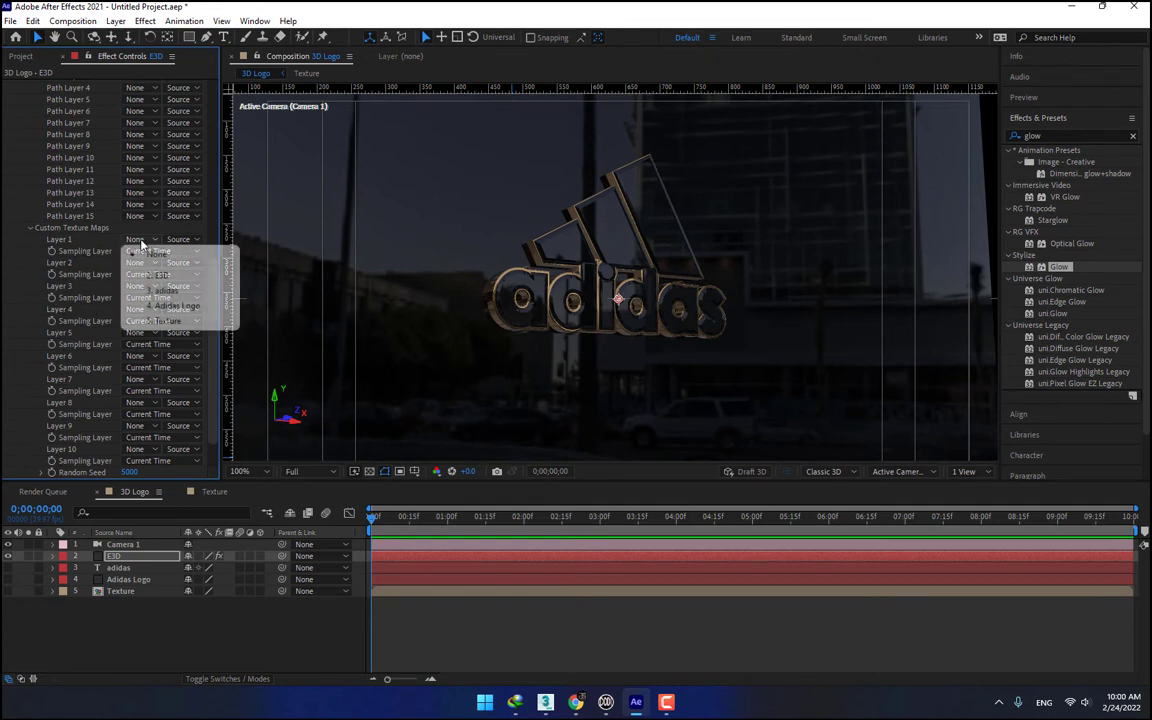
{"action": "left_click", "coordinate": [168, 321]}
Step: Reopen Element's Scene Setup and load Custom Layer 1 as the text's Gold_Basic Diffuse texture with Gamma 2.36
{"action": "left_click_drag", "start_coordinate": [214, 285], "coordinate": [225, 92]}
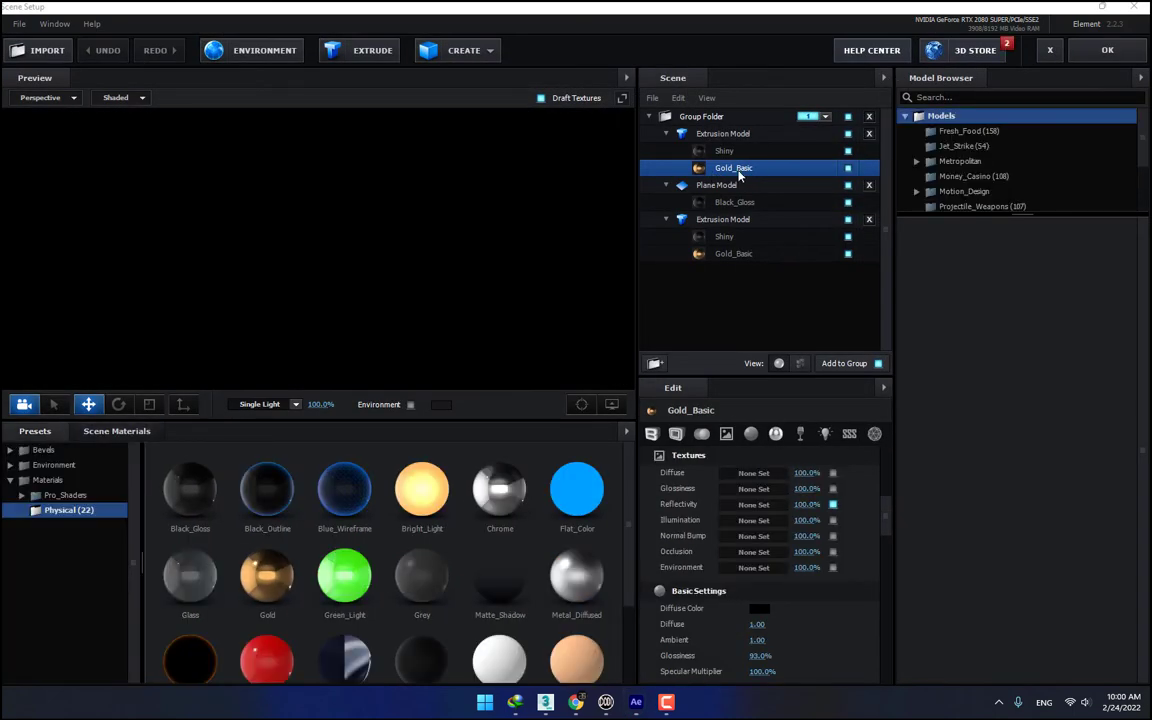
{"action": "left_click", "coordinate": [759, 474]}
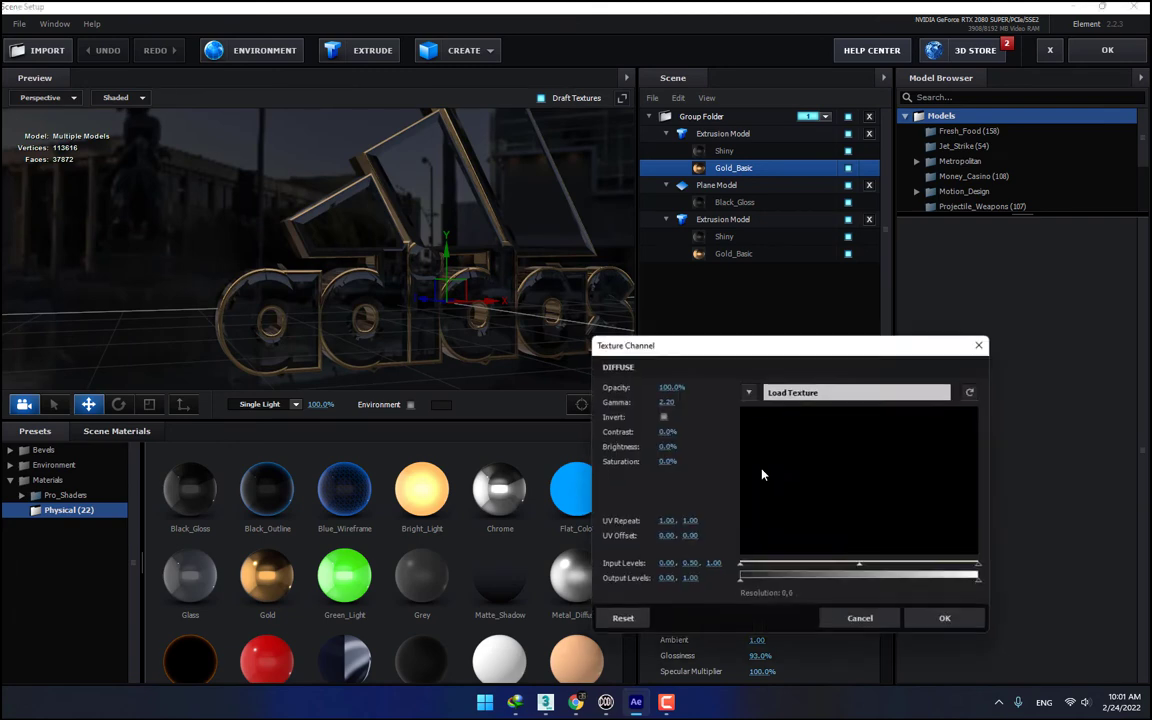
{"action": "left_click", "coordinate": [748, 392]}
{"action": "left_click", "coordinate": [795, 407]}
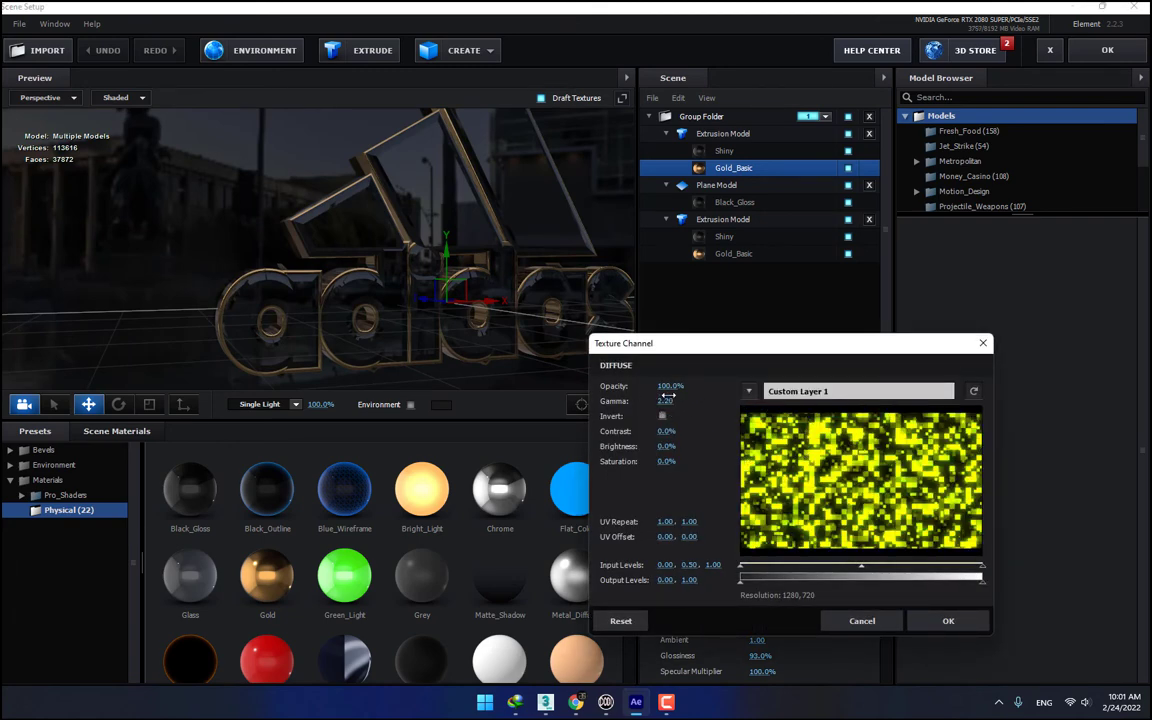
{"action": "left_click", "coordinate": [947, 621]}
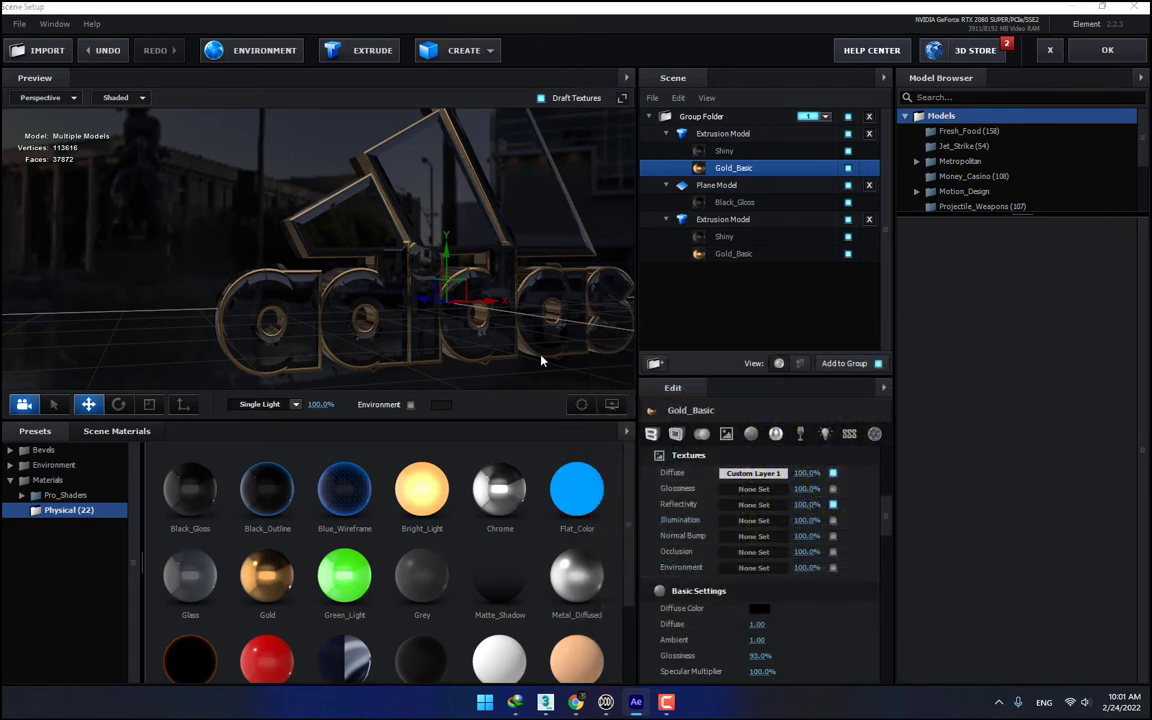
Step: Change the Diffuse Color of the text's Gold_Basic material to white
{"action": "left_click_drag", "start_coordinate": [508, 340], "coordinate": [590, 362]}
{"action": "left_click", "coordinate": [749, 437]}
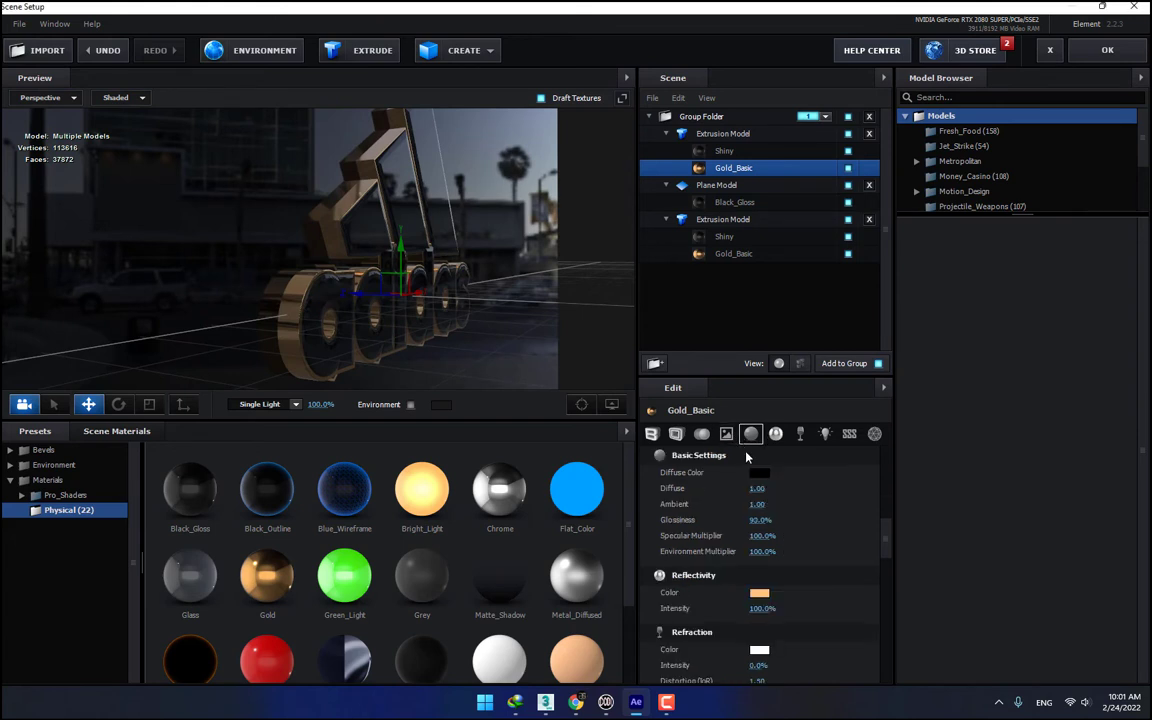
{"action": "left_click", "coordinate": [762, 474]}
{"action": "mouse_move", "coordinate": [764, 486]}
{"action": "left_mouse_down"}
{"action": "mouse_move", "coordinate": [689, 427]}
{"action": "mouse_move", "coordinate": [670, 369]}
{"action": "left_mouse_up"}
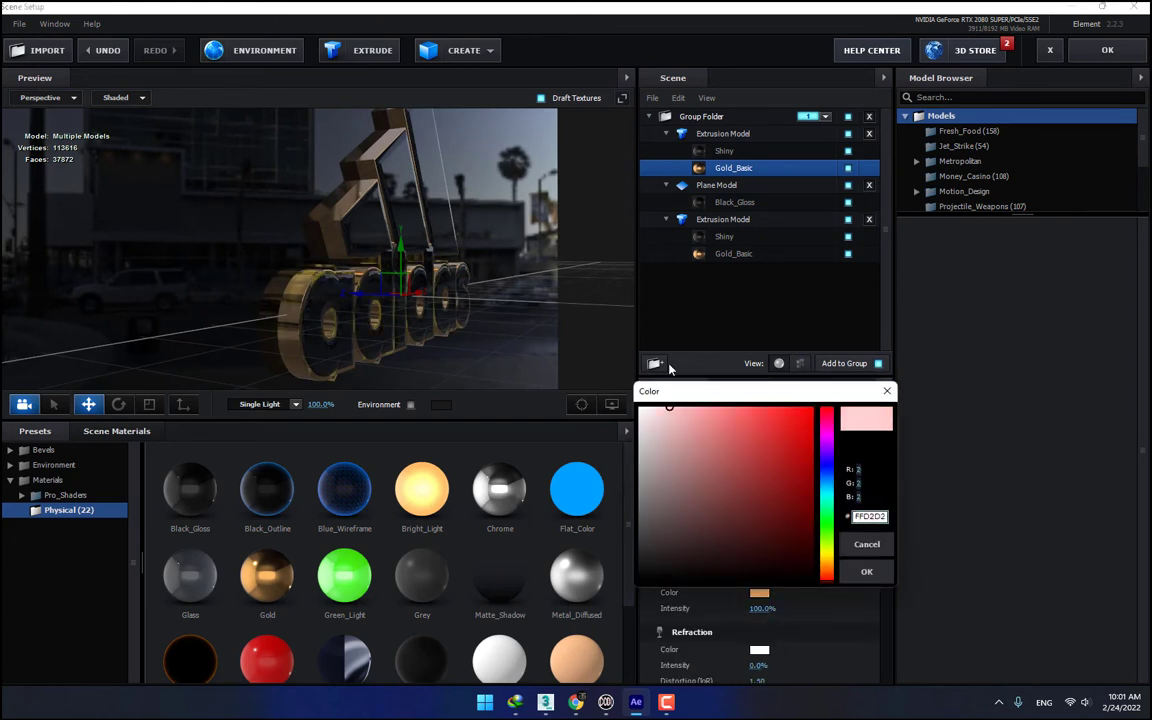
{"action": "left_click", "coordinate": [866, 571]}
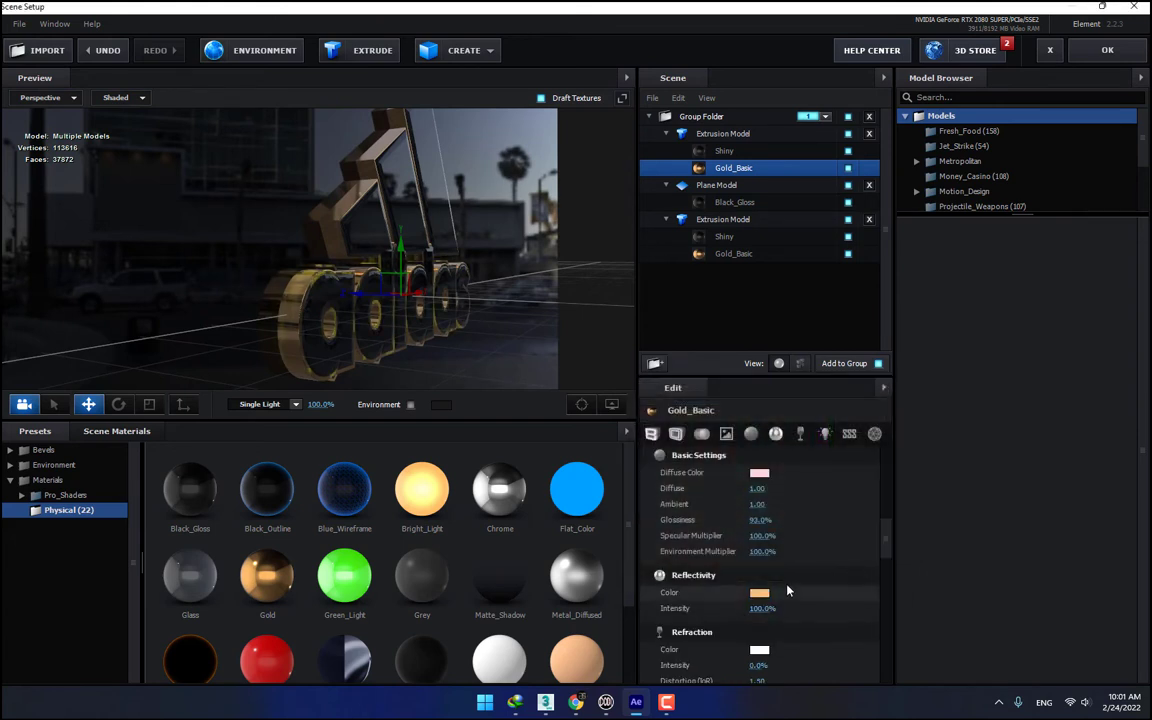
{"action": "left_click", "coordinate": [760, 472]}
{"action": "left_click", "coordinate": [866, 571]}
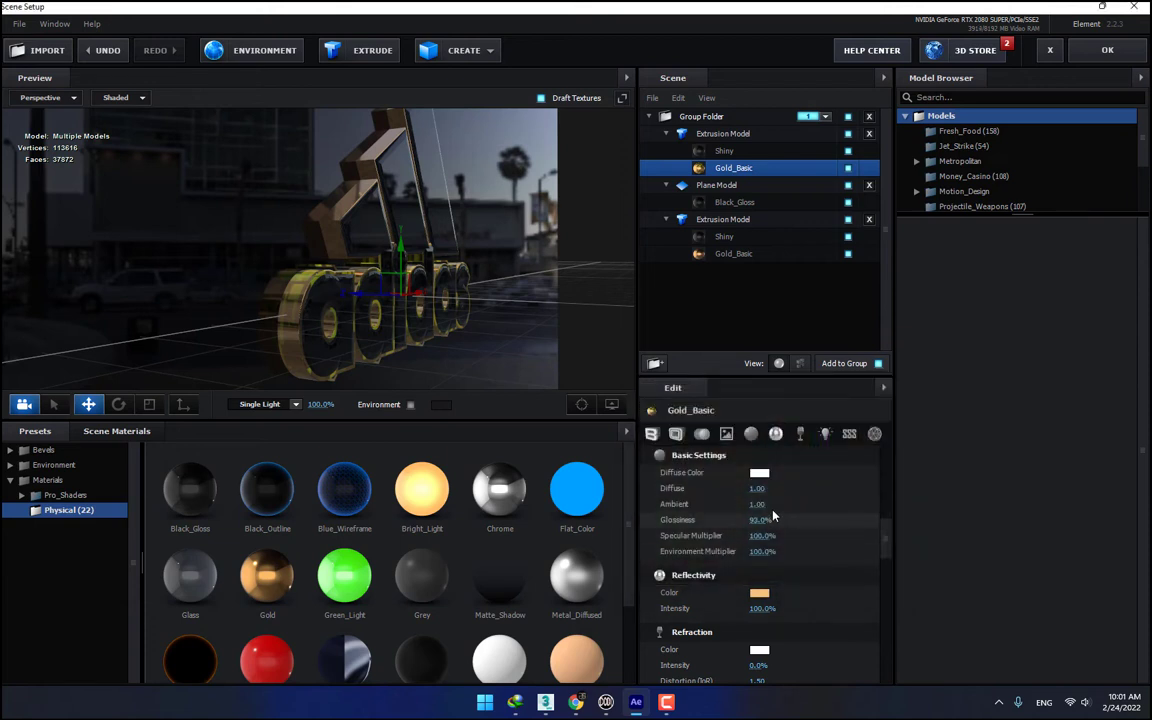
Step: Set the text's Gold_Basic Diffuse value to 1.46 and its Reflectivity Color to black (000000)
{"action": "left_click", "coordinate": [759, 592]}
{"action": "left_click", "coordinate": [752, 616]}
{"action": "left_click_drag", "start_coordinate": [762, 640], "coordinate": [800, 705]}
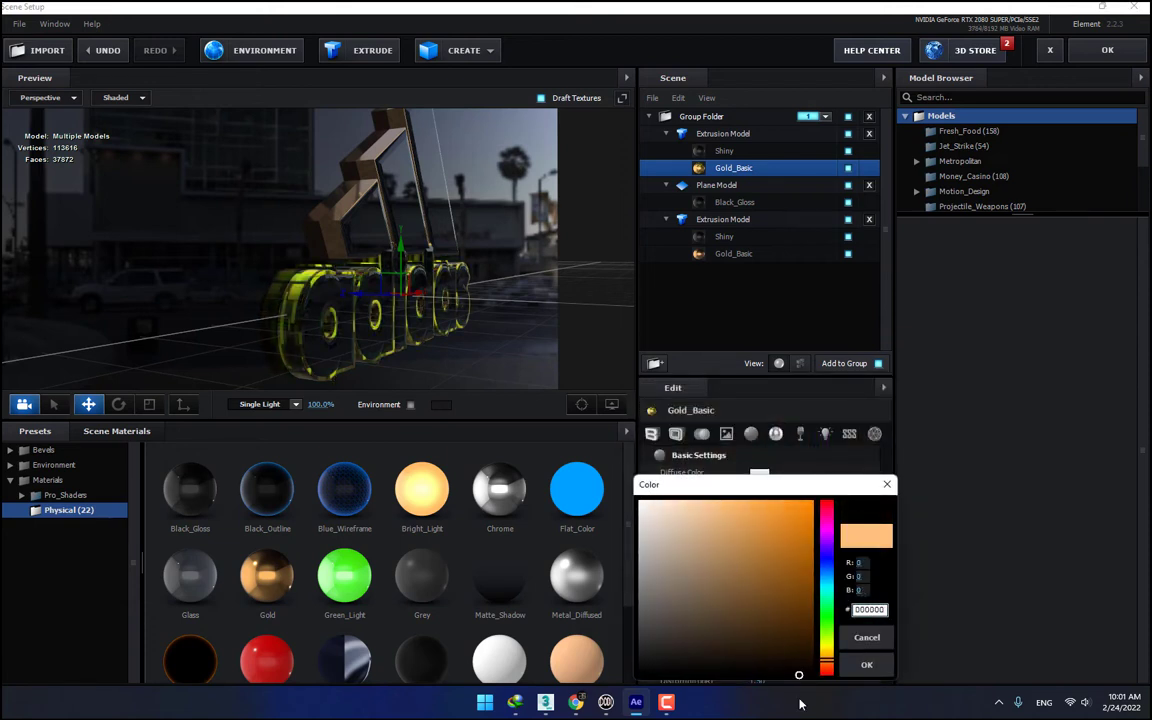
{"action": "left_click", "coordinate": [866, 665]}
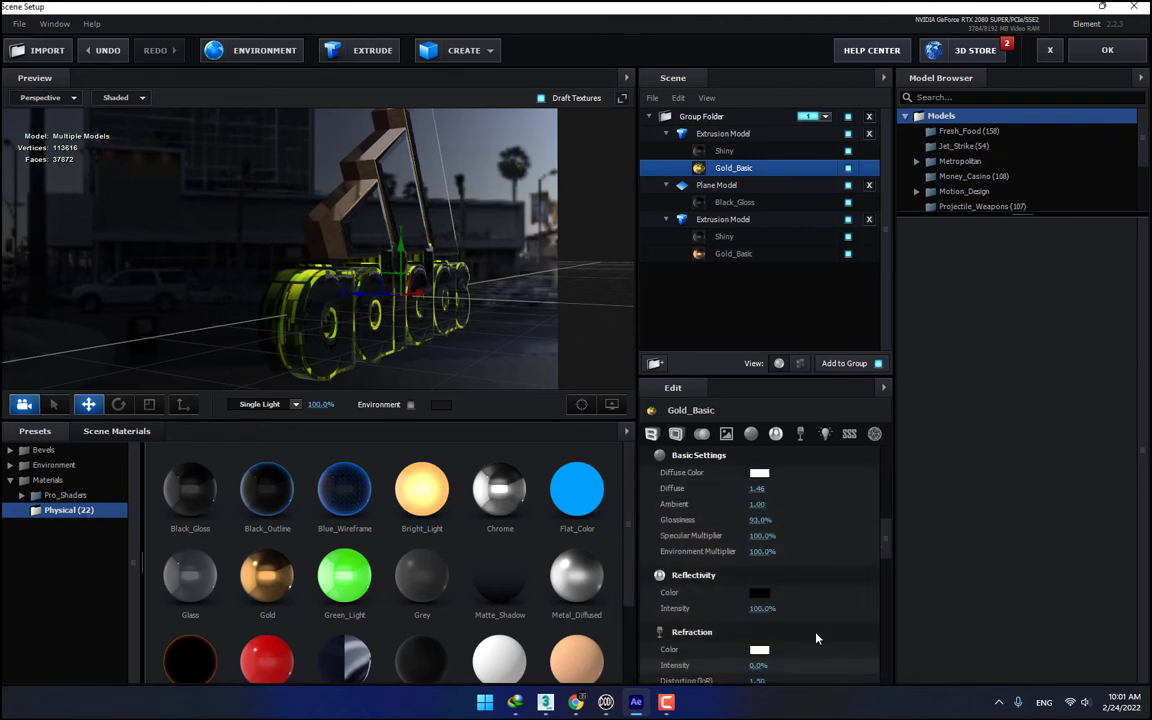
Step: Adjust the text's Diffuse texture to UV Repeat 1.12, 3.88, Contrast 31% and Brightness 15%
{"action": "left_click", "coordinate": [726, 434]}
{"action": "left_click", "coordinate": [753, 545]}
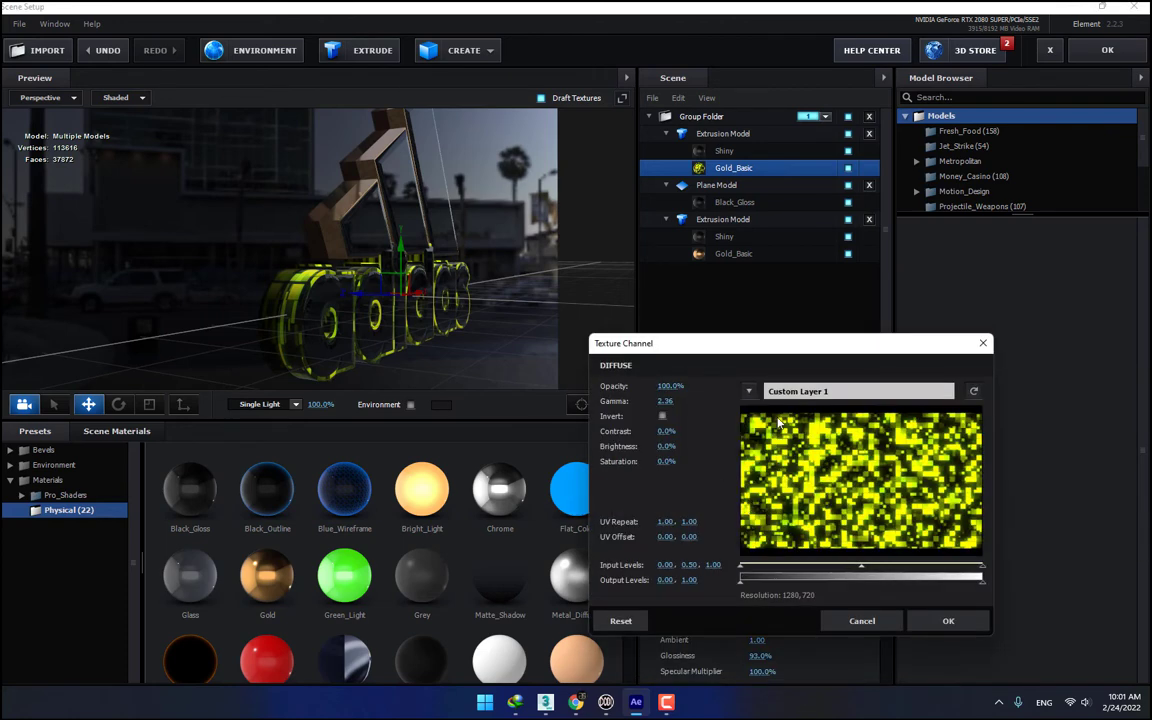
{"action": "left_click_drag", "start_coordinate": [667, 521], "coordinate": [873, 523]}
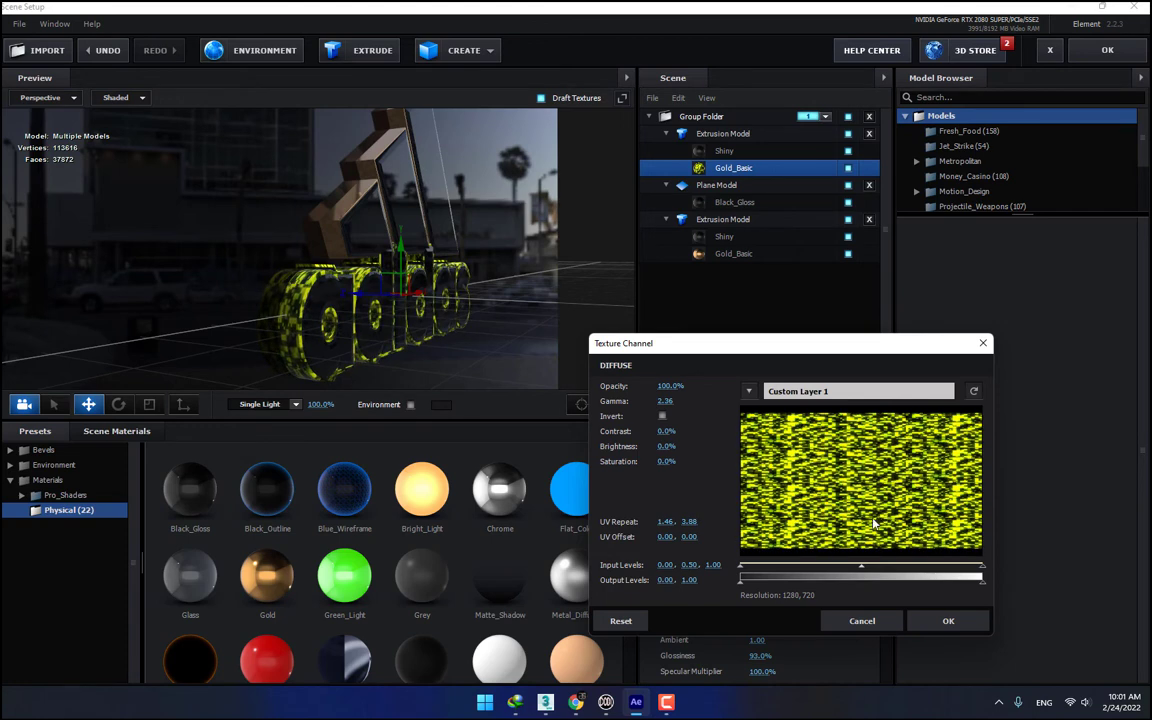
{"action": "left_click_drag", "start_coordinate": [666, 521], "coordinate": [650, 522]}
{"action": "left_click_drag", "start_coordinate": [666, 431], "coordinate": [733, 426]}
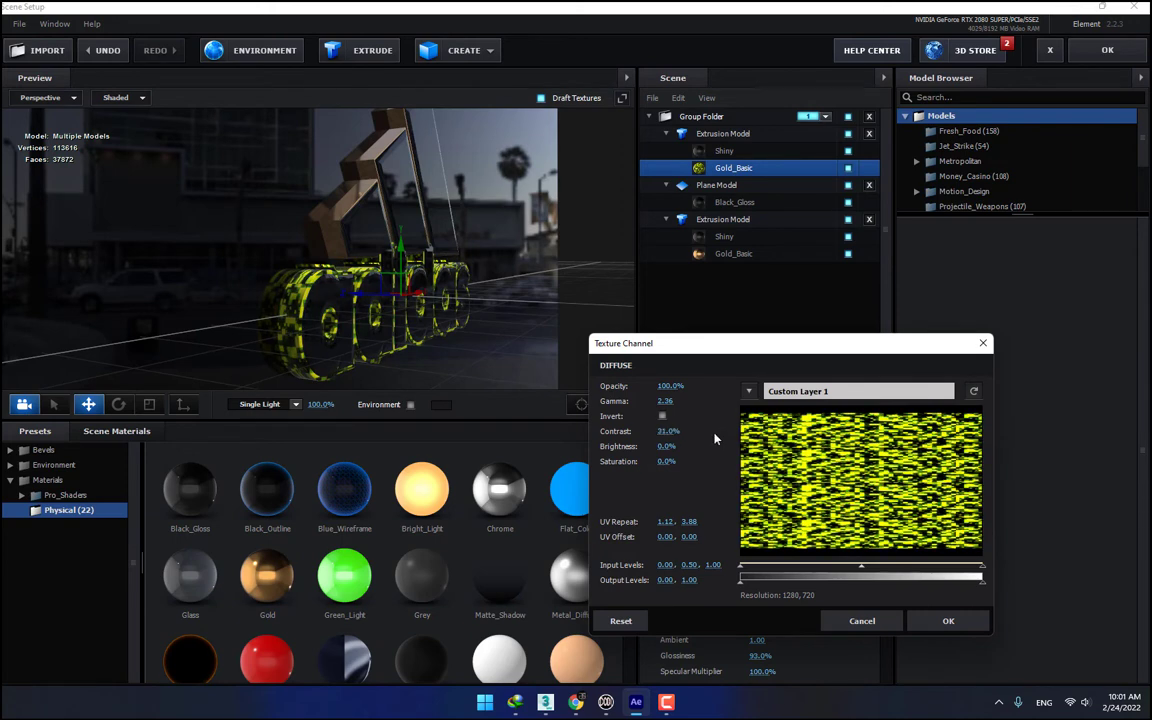
{"action": "mouse_move", "coordinate": [667, 446]}
{"action": "left_mouse_down"}
{"action": "mouse_move", "coordinate": [698, 446]}
{"action": "mouse_move", "coordinate": [683, 447]}
{"action": "left_mouse_up"}
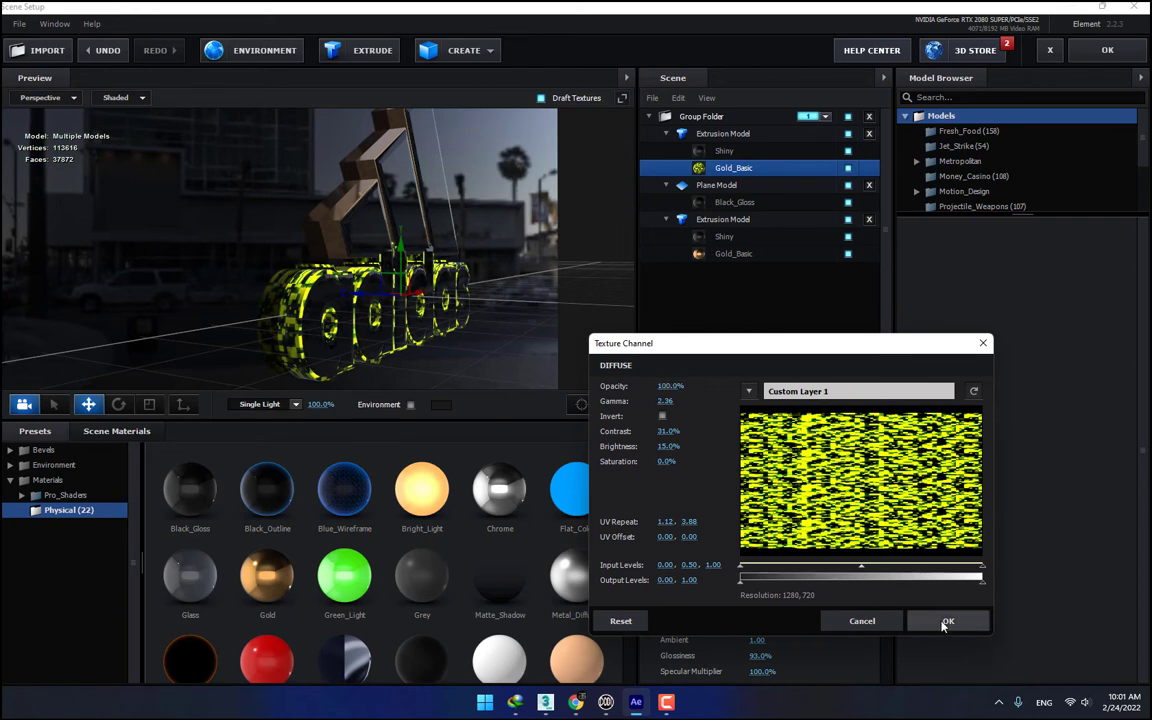
{"action": "left_click", "coordinate": [947, 622]}
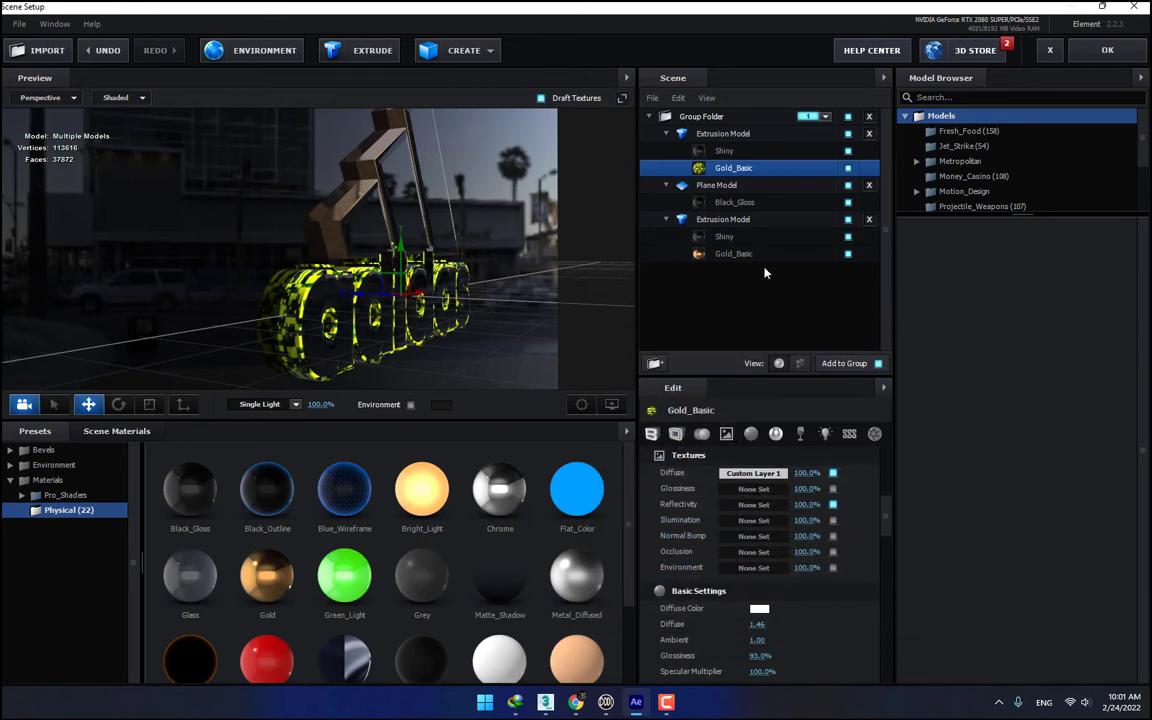
Step: Copy the text's Gold_Basic material and paste it onto the Gold_Basic material of the Adidas logo extrusion
{"action": "right_click", "coordinate": [731, 169]}
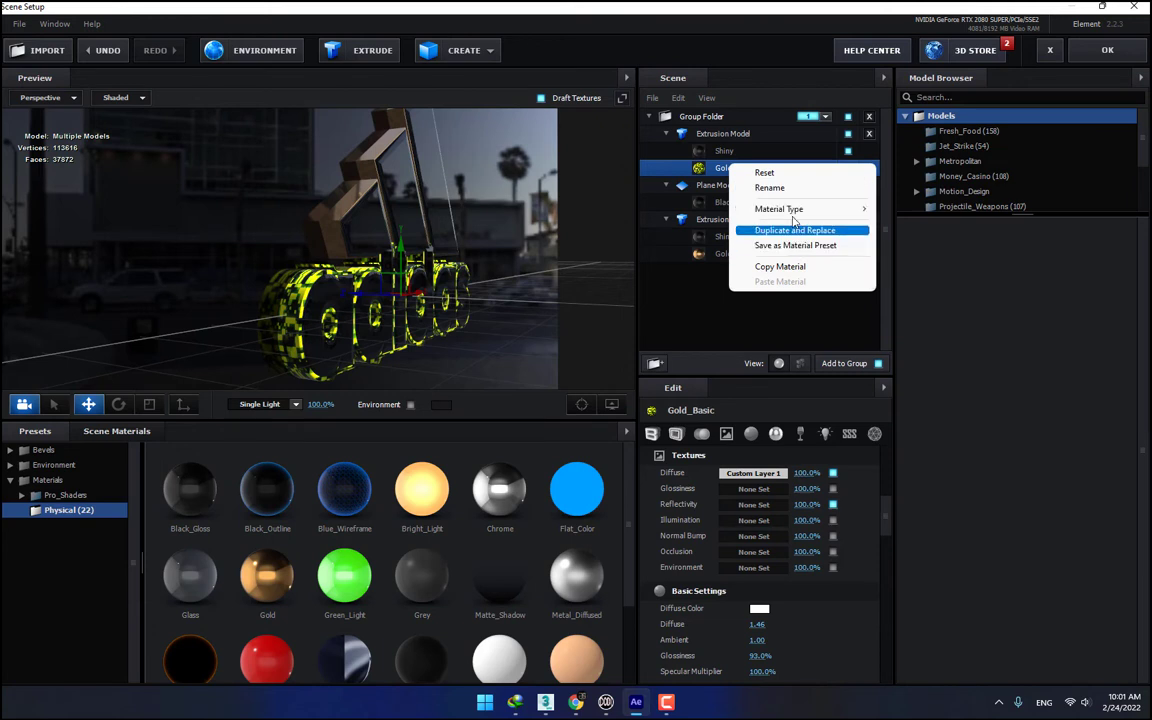
{"action": "left_click", "coordinate": [780, 266]}
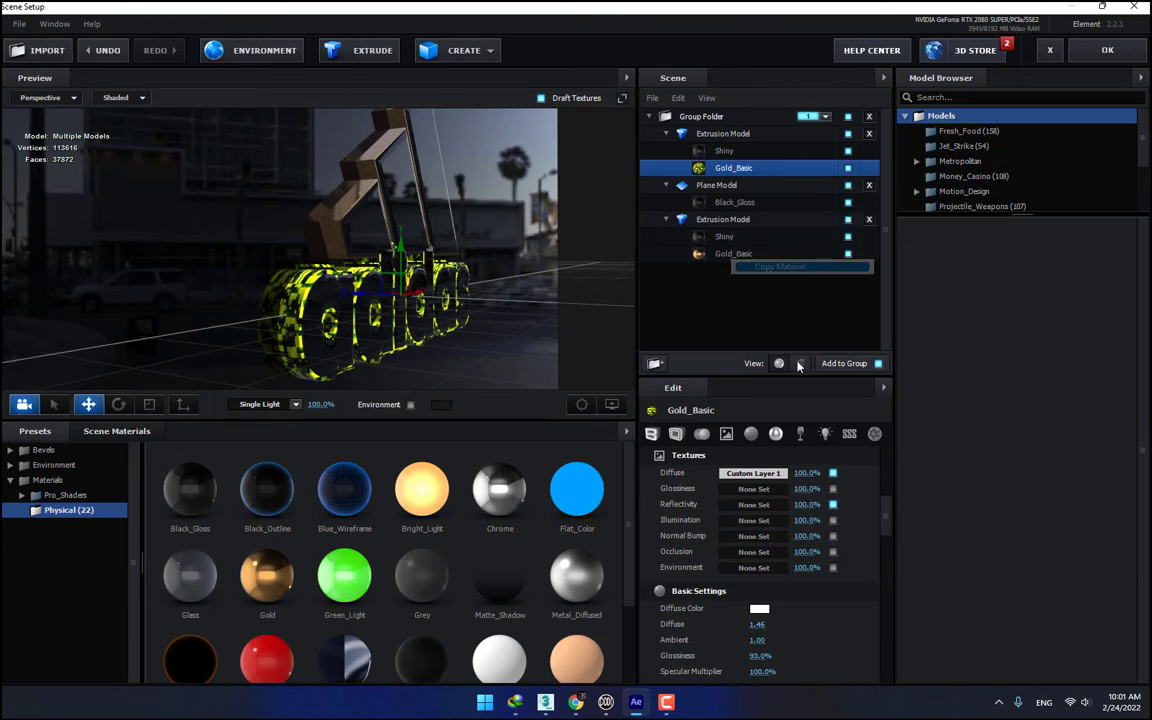
{"action": "left_click", "coordinate": [730, 254]}
{"action": "right_click", "coordinate": [730, 254]}
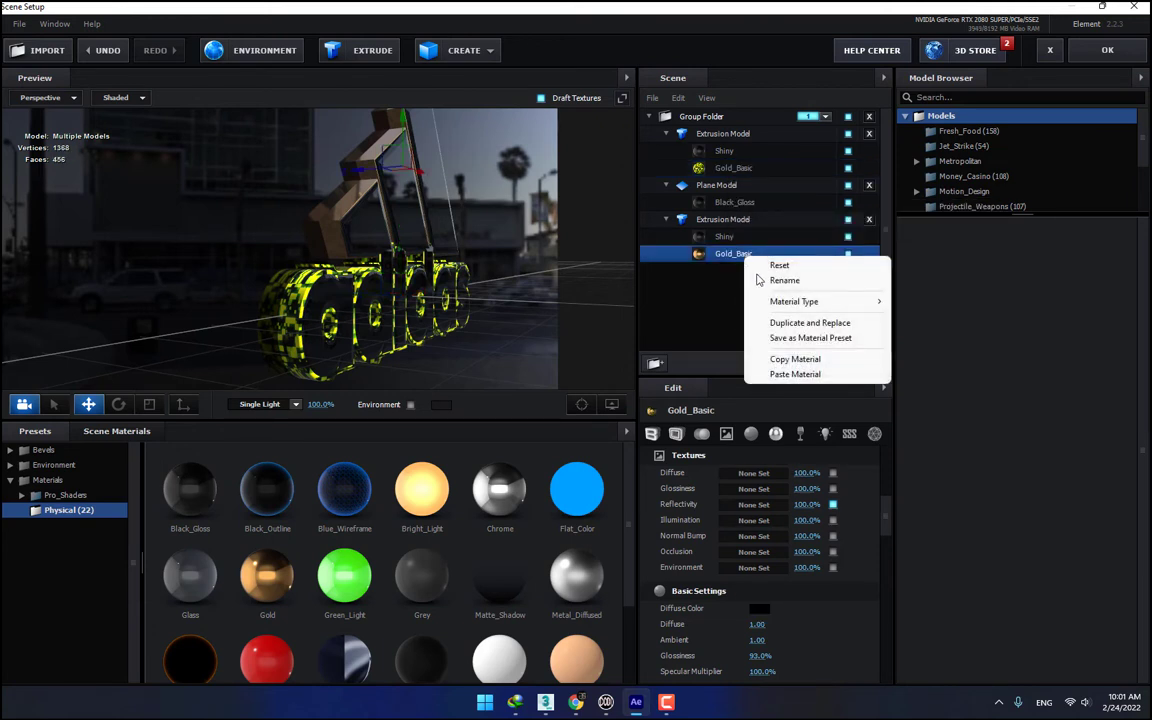
{"action": "left_click", "coordinate": [795, 374]}
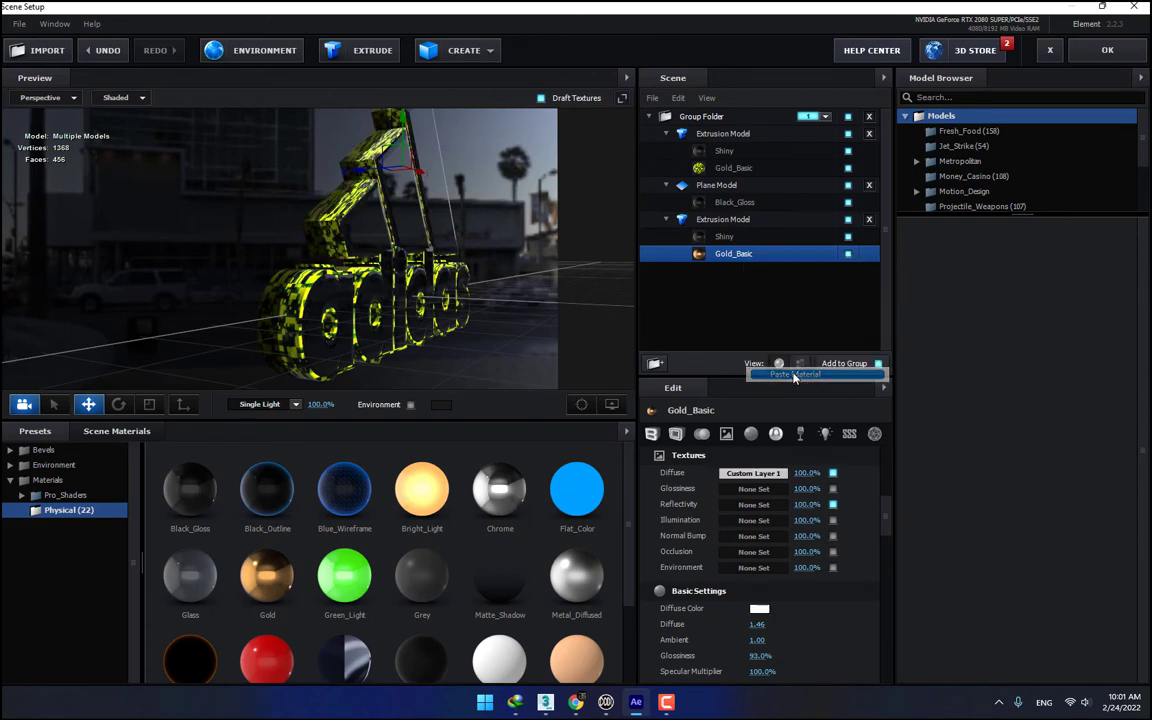
{"action": "left_click_drag", "start_coordinate": [499, 295], "coordinate": [545, 338]}
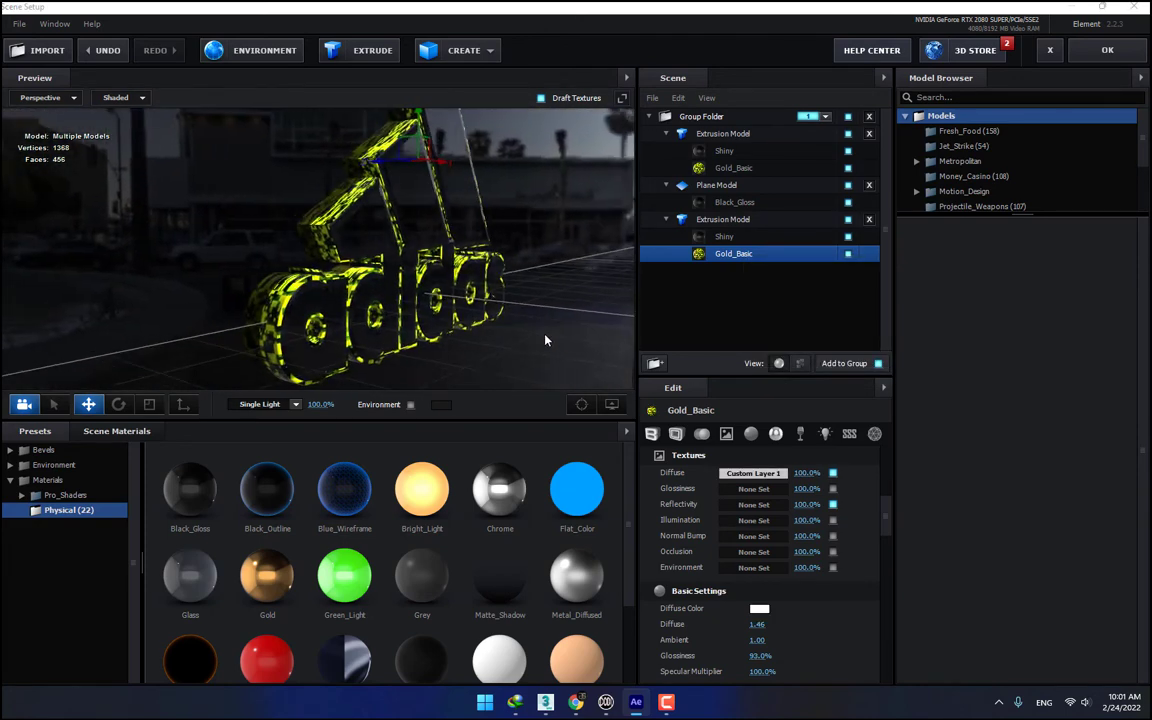
Step: Set the Plane Model's Reflect Mode to Mirror Surface
{"action": "left_click", "coordinate": [725, 201]}
{"action": "right_click", "coordinate": [748, 201]}
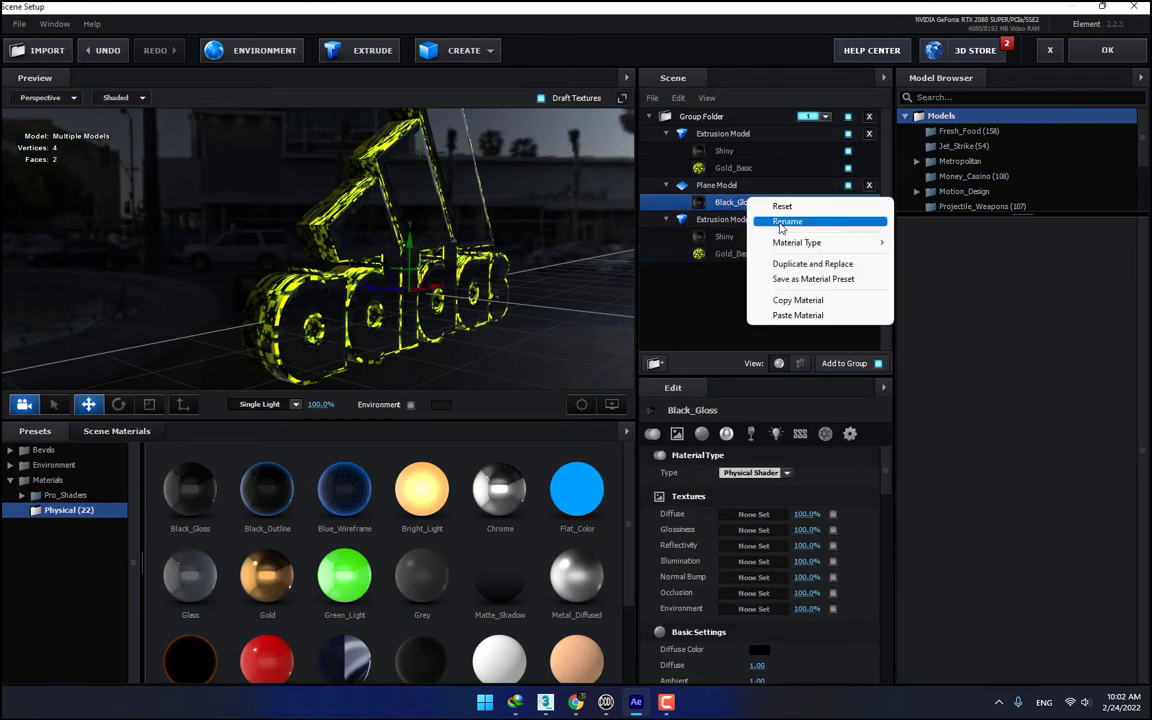
{"action": "right_click", "coordinate": [725, 186]}
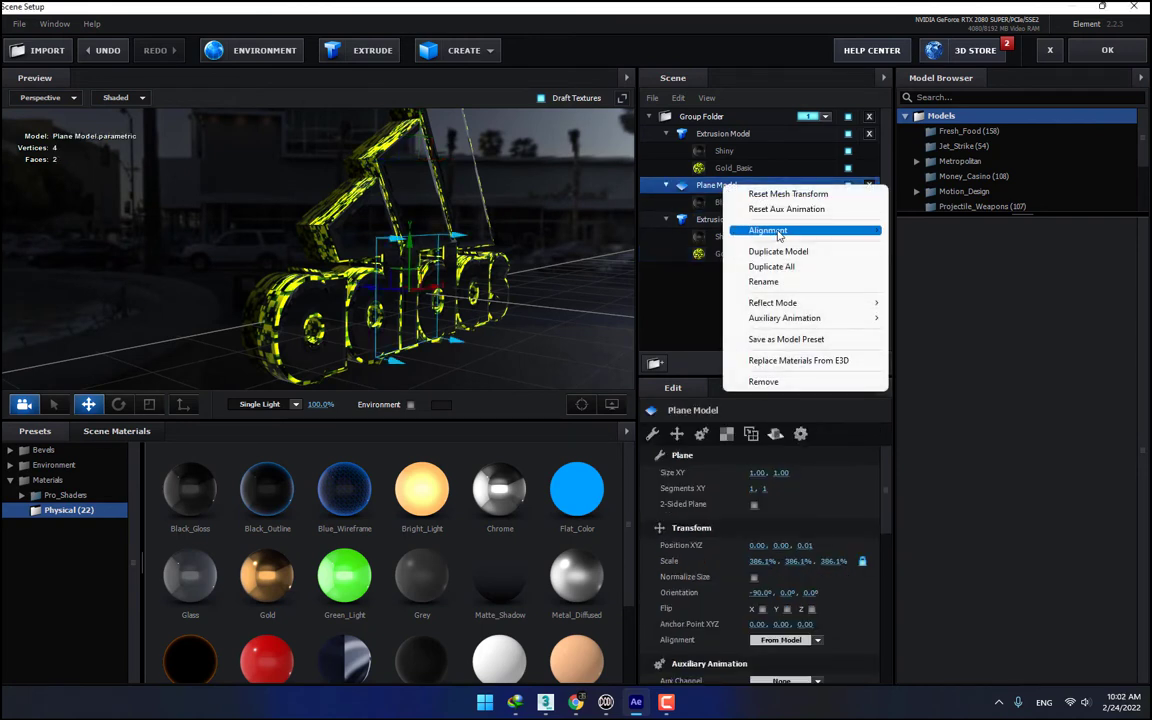
{"action": "mouse_move", "coordinate": [813, 311]}
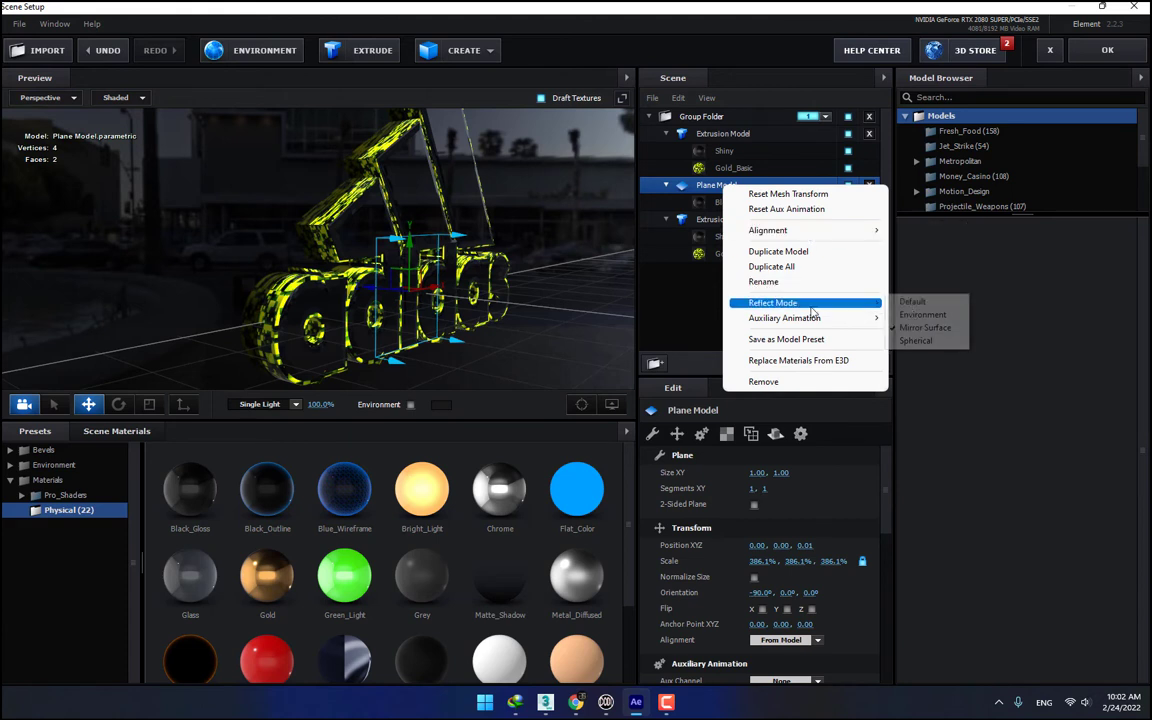
{"action": "left_click", "coordinate": [926, 328]}
{"action": "left_click_drag", "start_coordinate": [538, 281], "coordinate": [320, 338]}
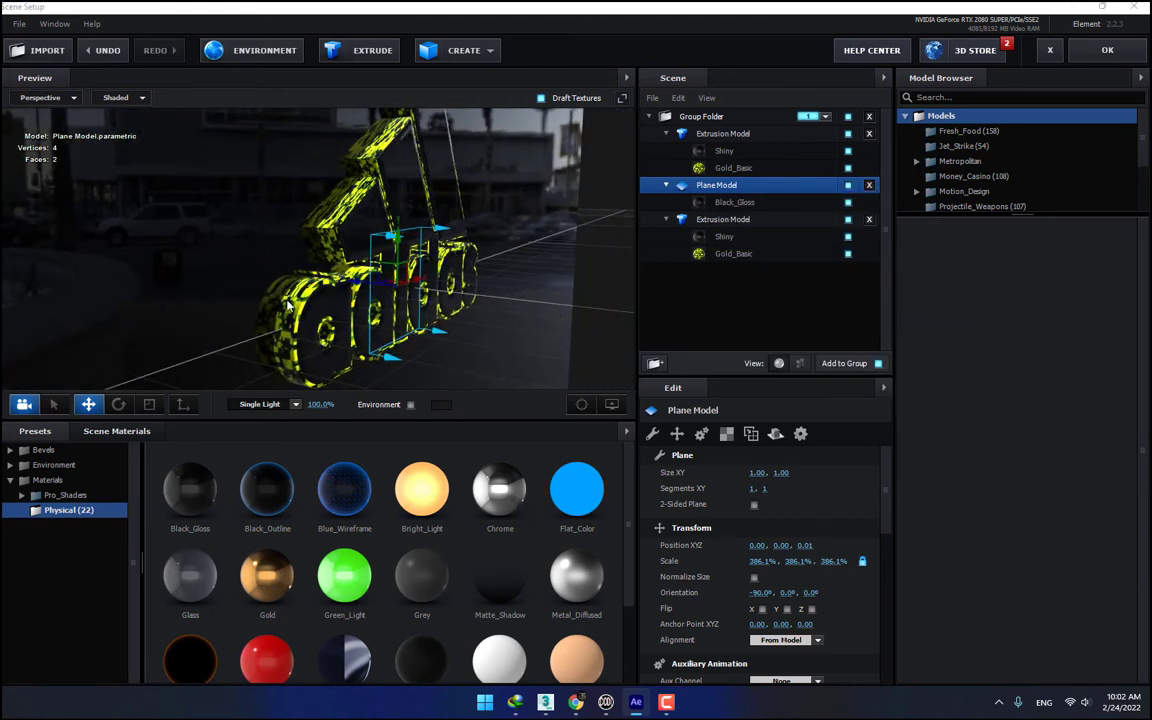
Step: Raise the Reflectivity Intensity of the plane's Black_Gloss material to 16%
{"action": "left_click", "coordinate": [738, 203]}
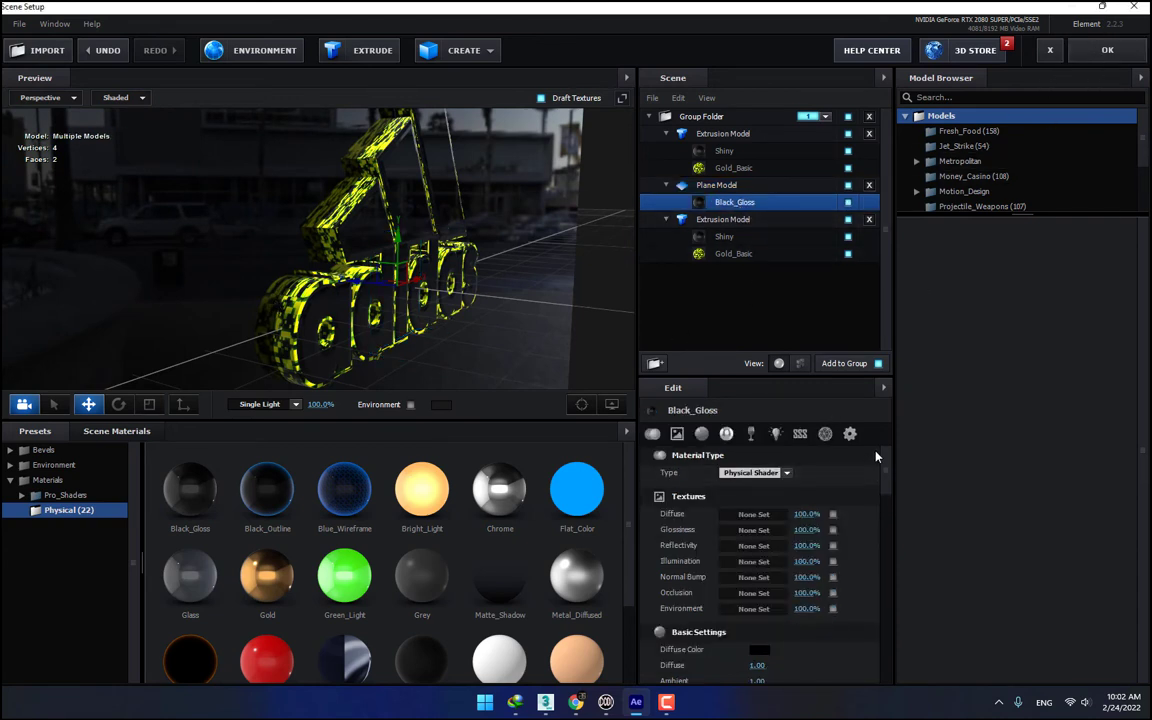
{"action": "left_click_drag", "start_coordinate": [885, 471], "coordinate": [886, 524]}
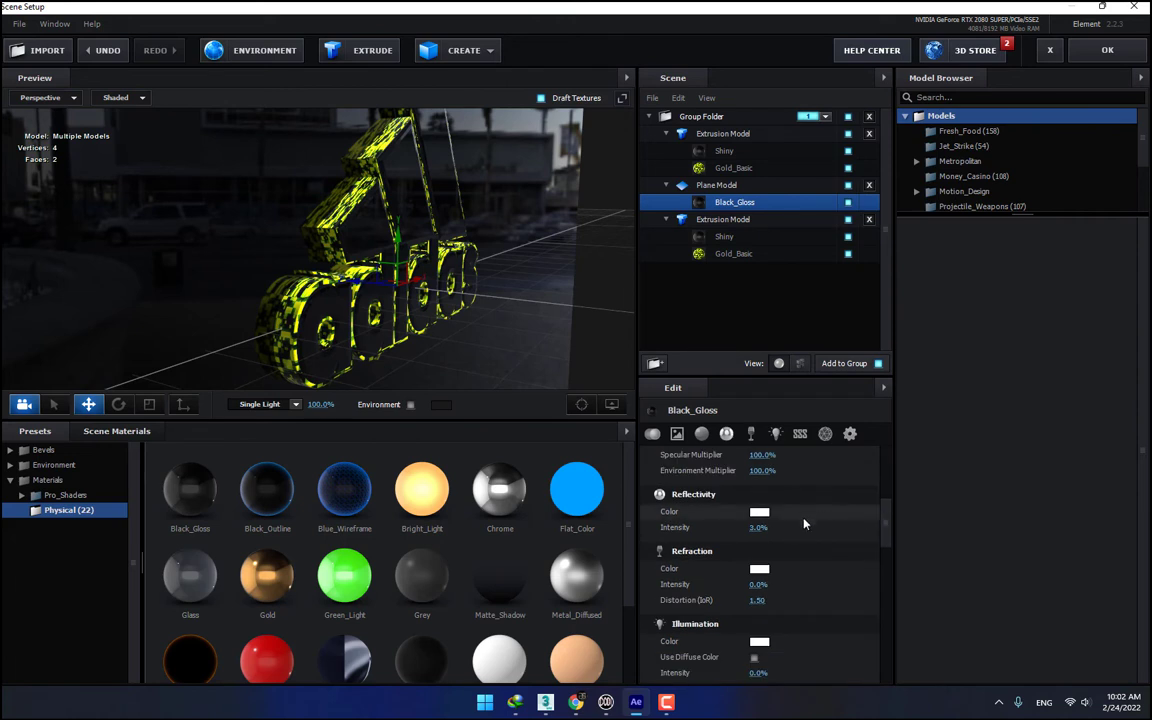
{"action": "left_click_drag", "start_coordinate": [758, 528], "coordinate": [769, 530]}
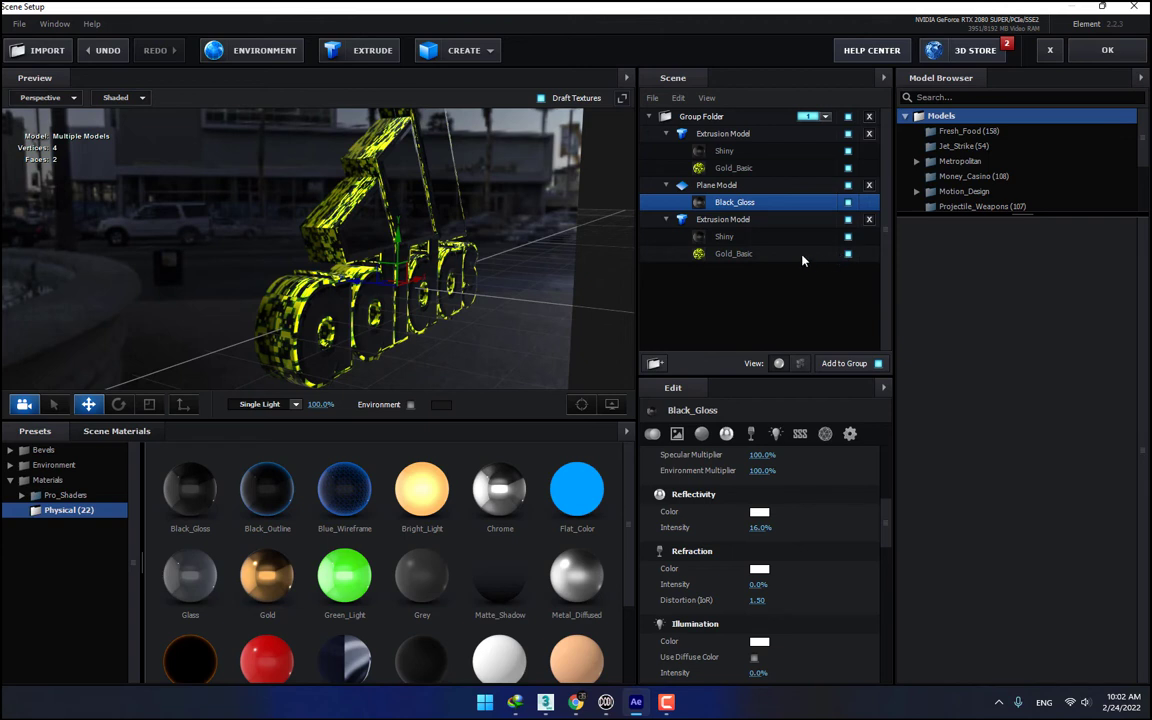
Step: Enlarge the Diffuse texture's block pattern on the Adidas logo's Gold_Basic material, apply the scene, and check the composition at 0;00;02;16
{"action": "left_click", "coordinate": [760, 255]}
{"action": "left_click", "coordinate": [849, 255]}
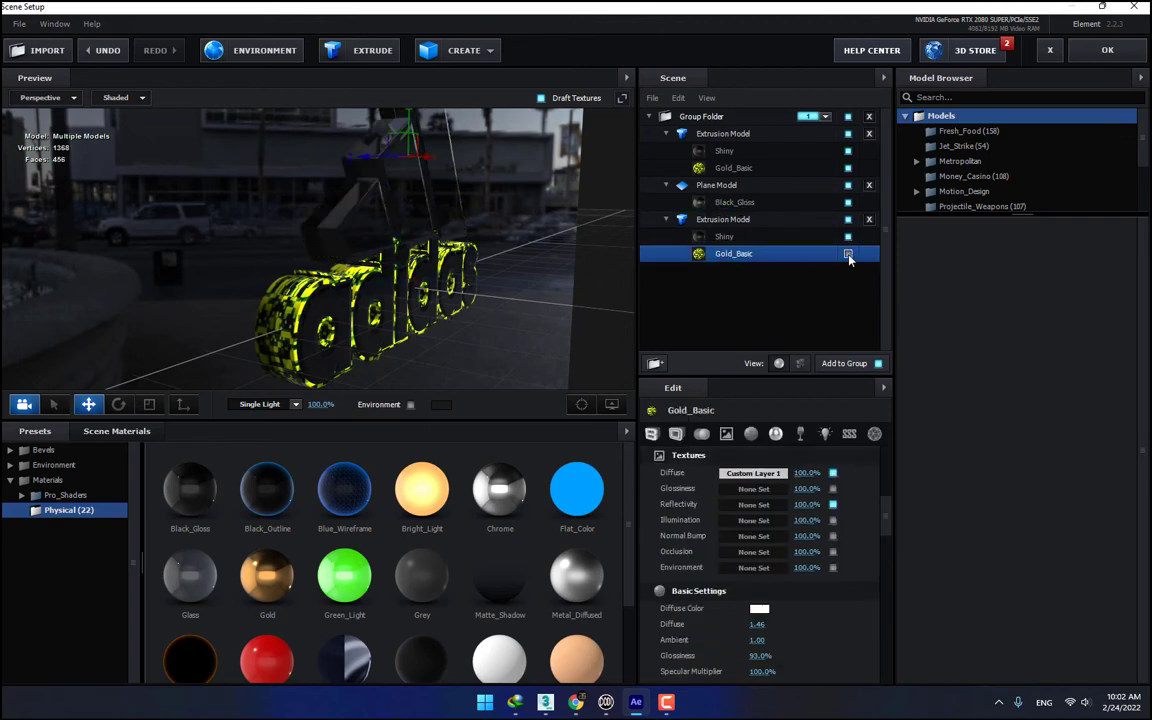
{"action": "left_click", "coordinate": [849, 255]}
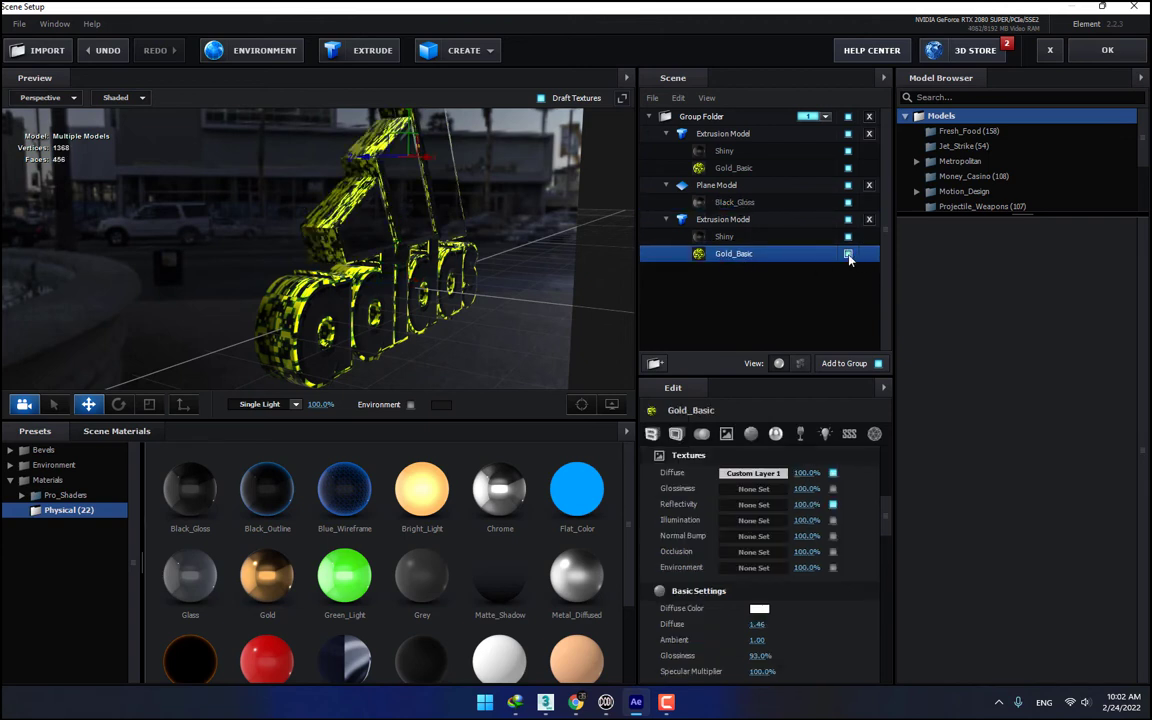
{"action": "left_click", "coordinate": [752, 474]}
{"action": "left_click_drag", "start_coordinate": [690, 522], "coordinate": [562, 525]}
{"action": "left_click", "coordinate": [918, 615]}
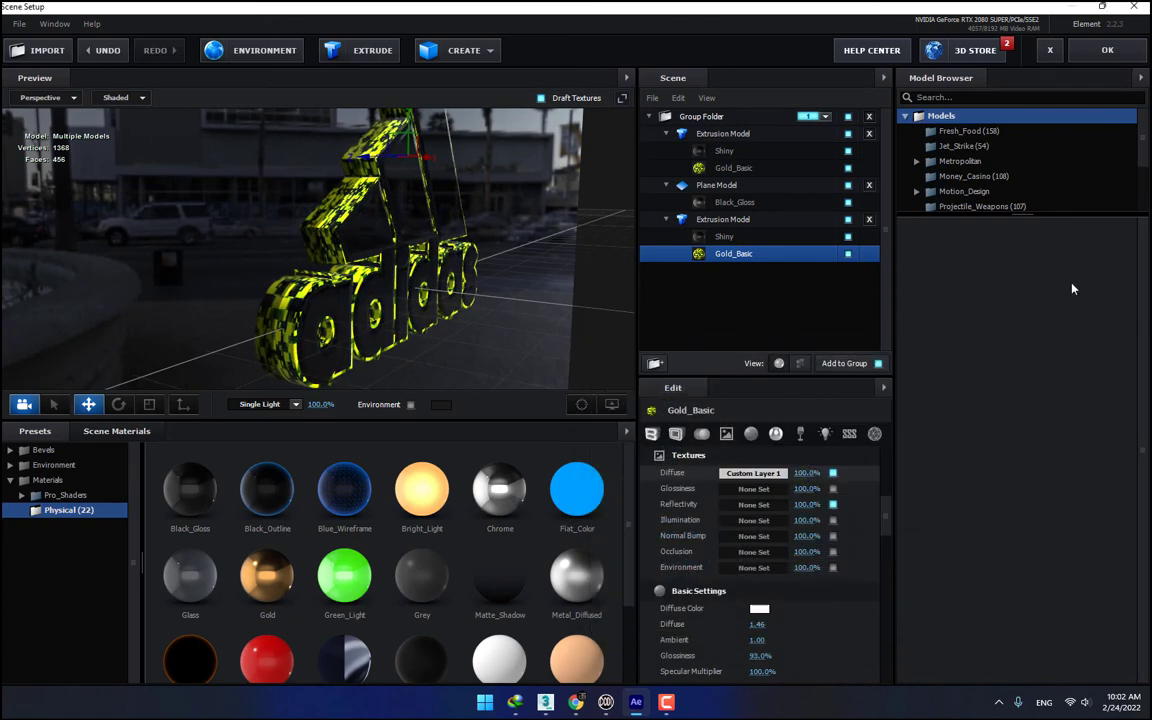
{"action": "left_click", "coordinate": [1107, 50]}
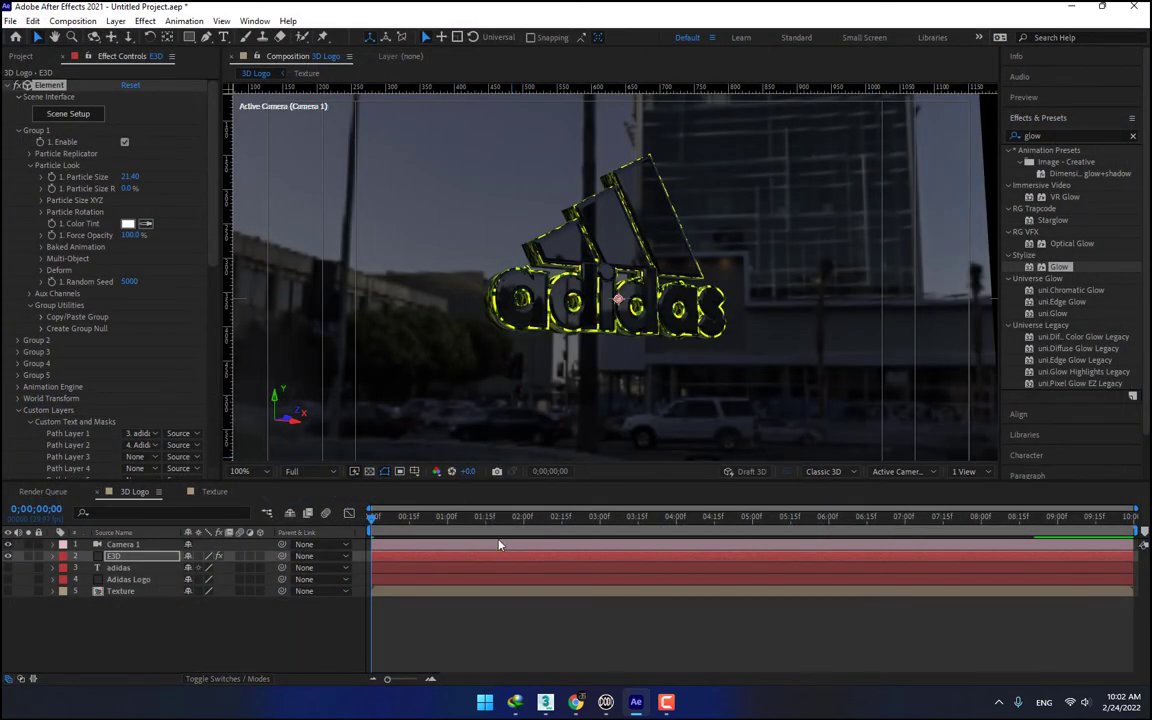
{"action": "left_click_drag", "start_coordinate": [496, 518], "coordinate": [565, 530]}
Step: Try shifting the hue of the Texture layer in the 3D Logo composition with a Hue/Saturation effect
{"action": "left_click", "coordinate": [120, 592]}
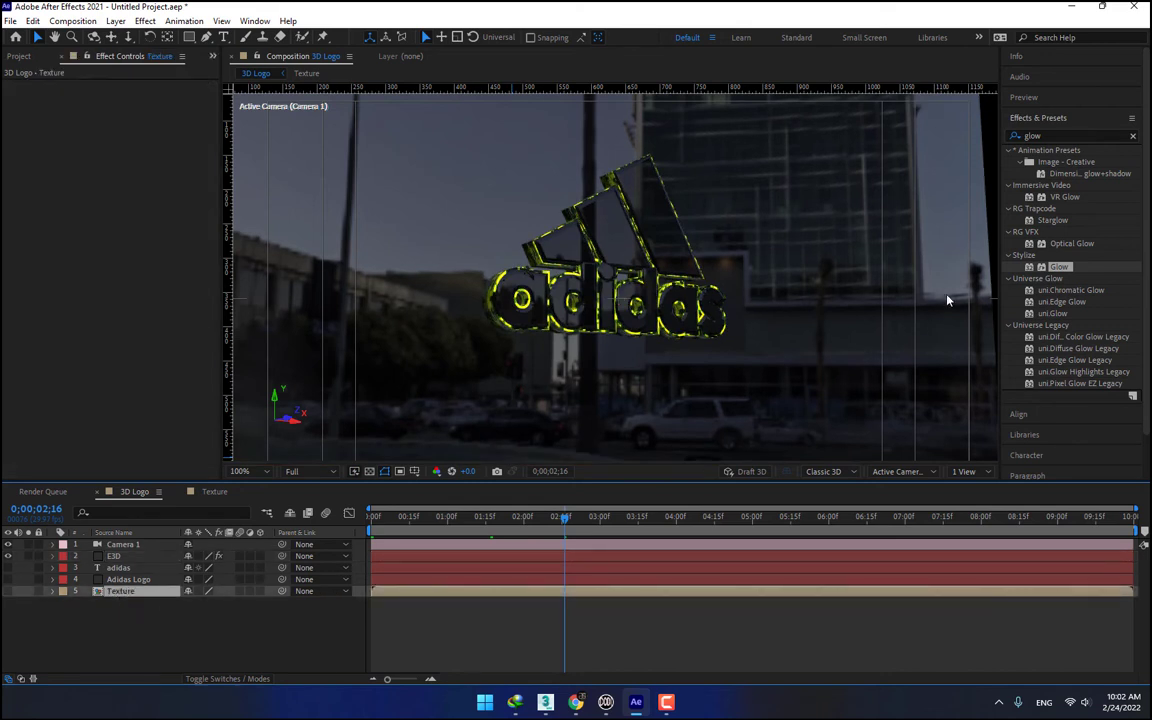
{"action": "left_click", "coordinate": [1057, 137]}
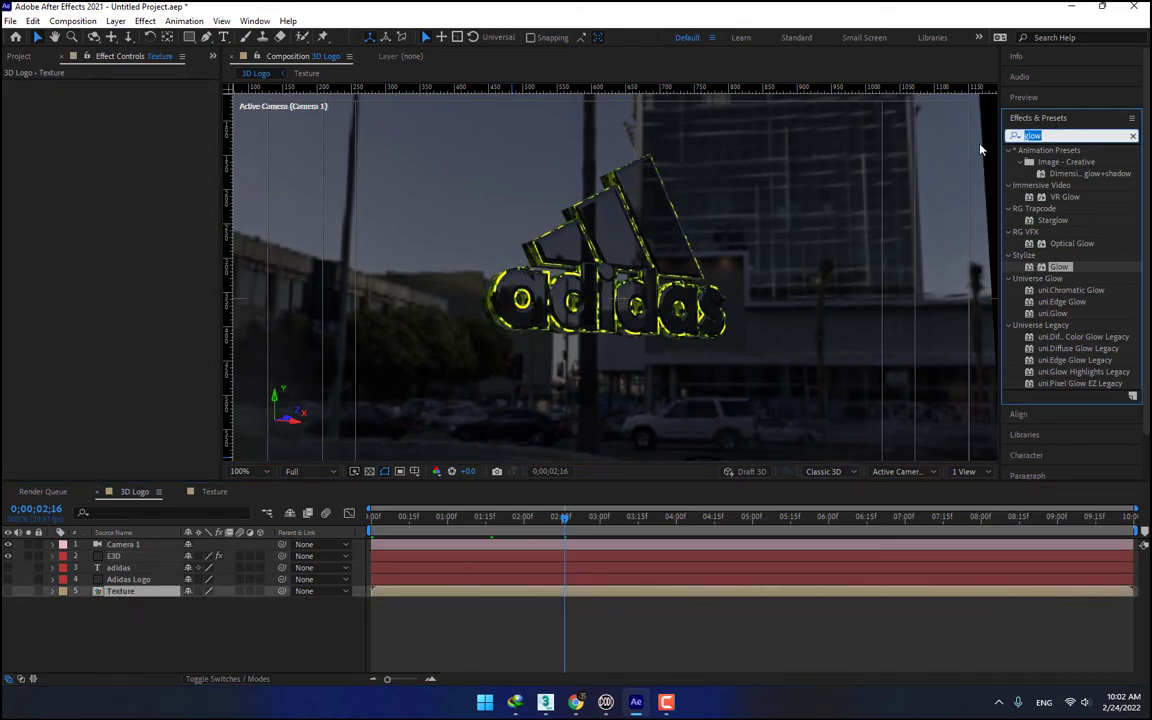
{"action": "type", "text": "hue"}
{"action": "double_click", "coordinate": [1062, 209]}
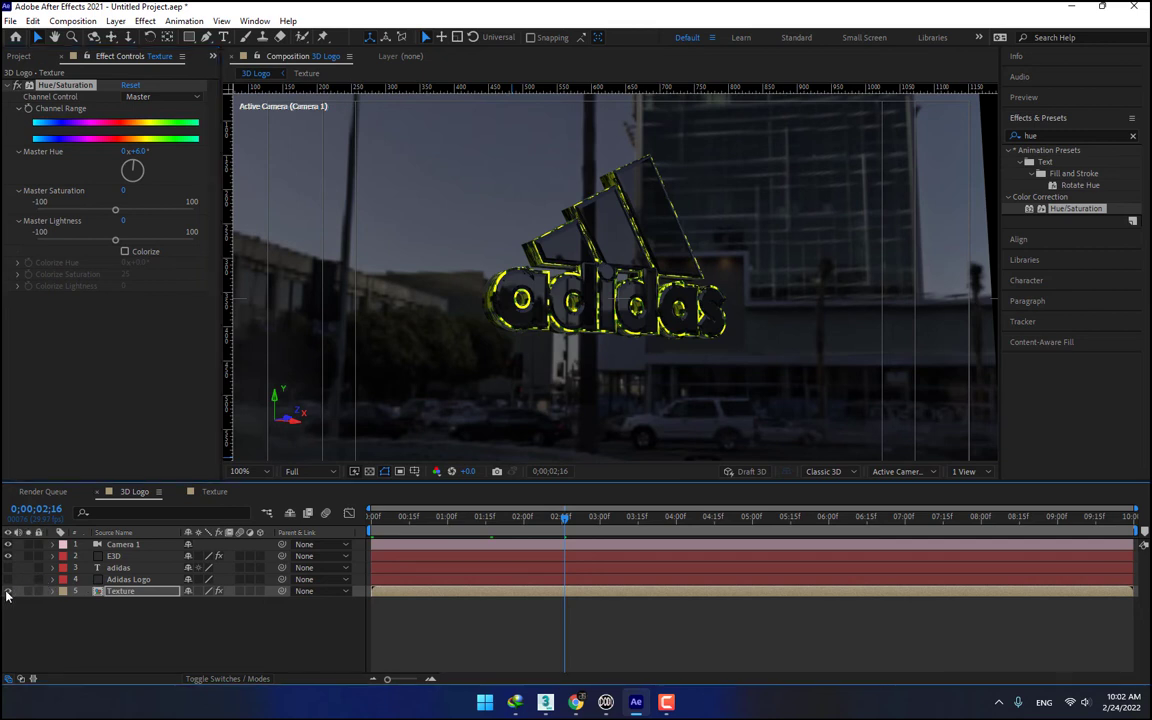
{"action": "left_click", "coordinate": [112, 593]}
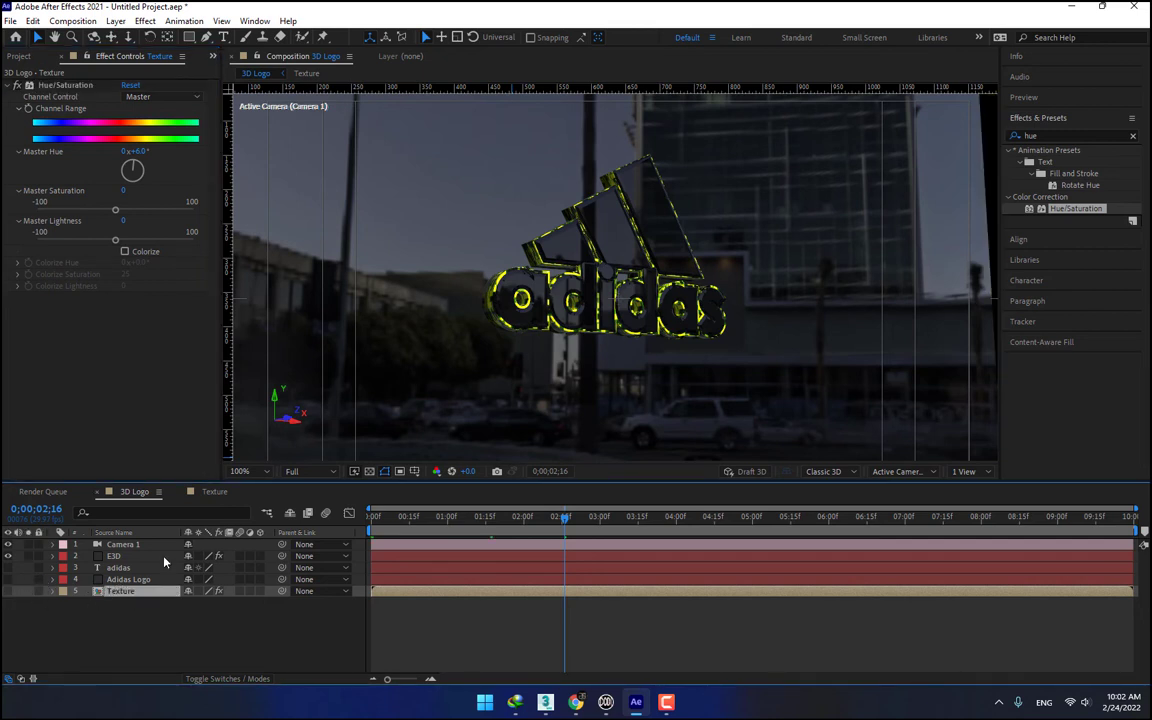
{"action": "left_click", "coordinate": [64, 80]}
{"action": "key", "text": "Delete"}
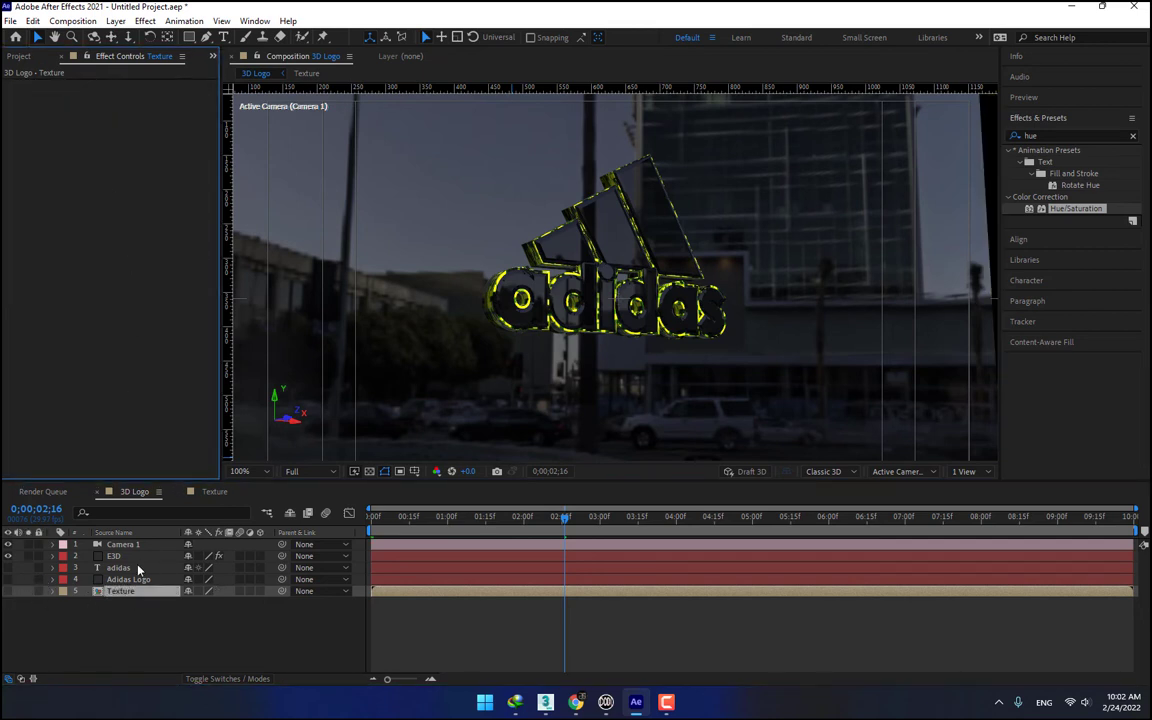
Step: In the Texture composition, set the Texture layer's Colorize Hue to 1x+50° and return to the 3D Logo composition
{"action": "left_click", "coordinate": [214, 491]}
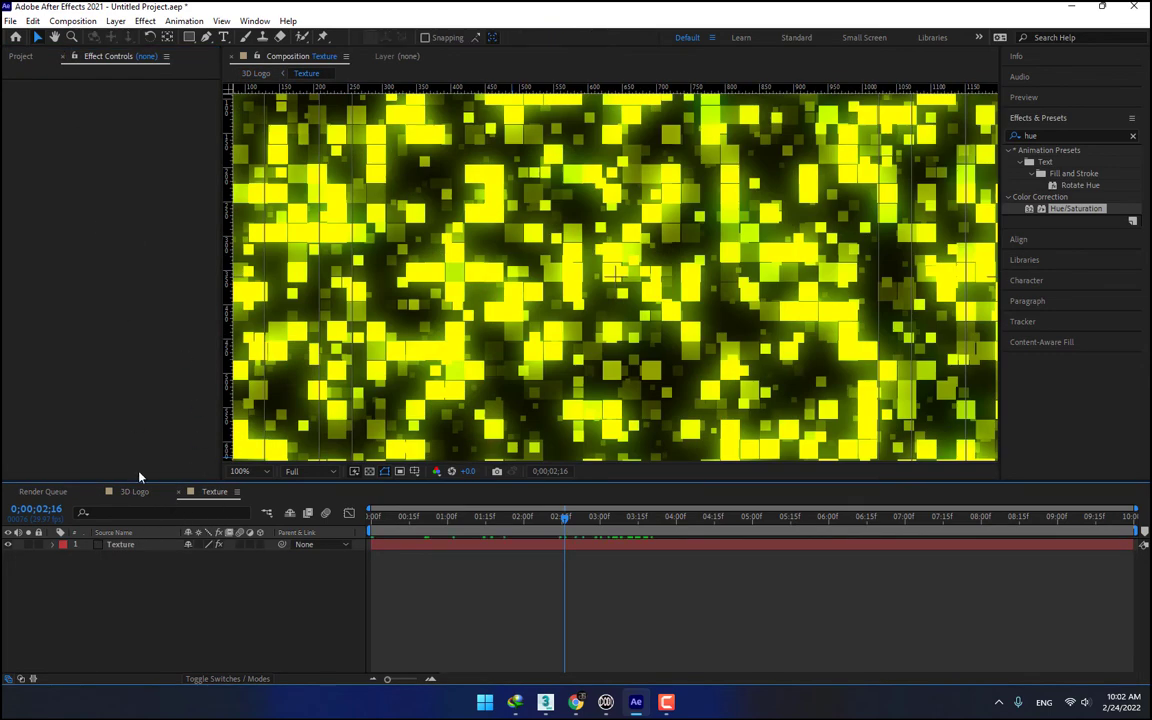
{"action": "left_click", "coordinate": [132, 545]}
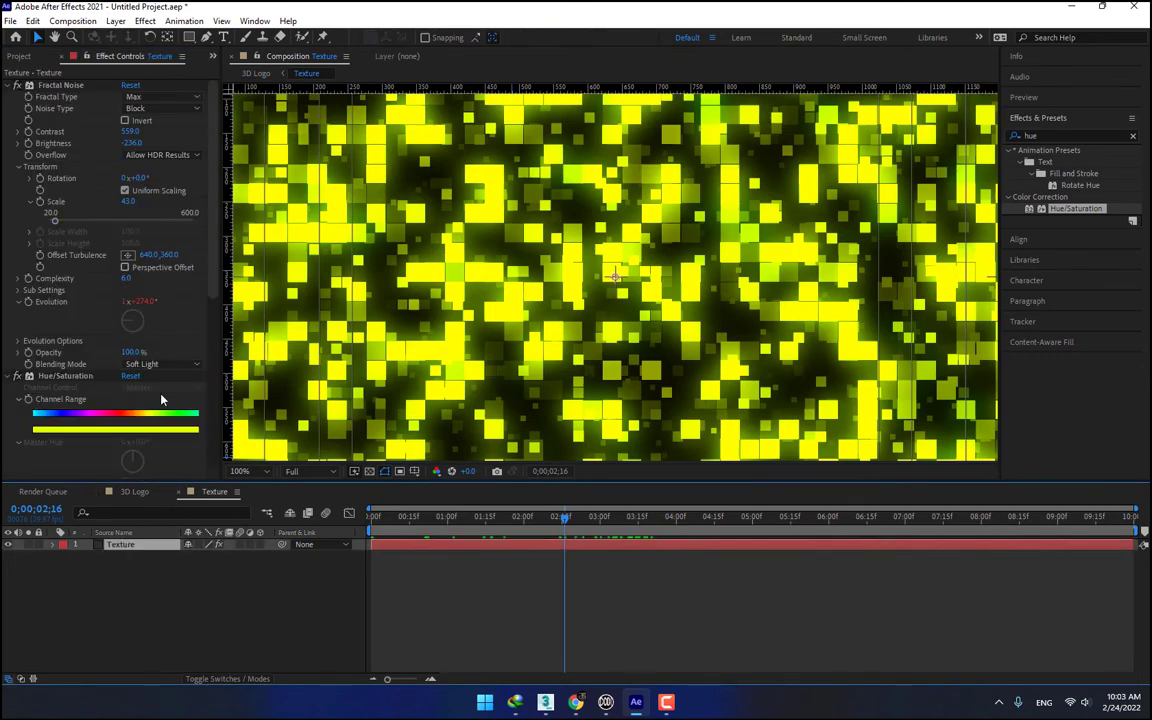
{"action": "scroll", "coordinate": [144, 354], "scroll_direction": "down", "scroll_amount": 6}
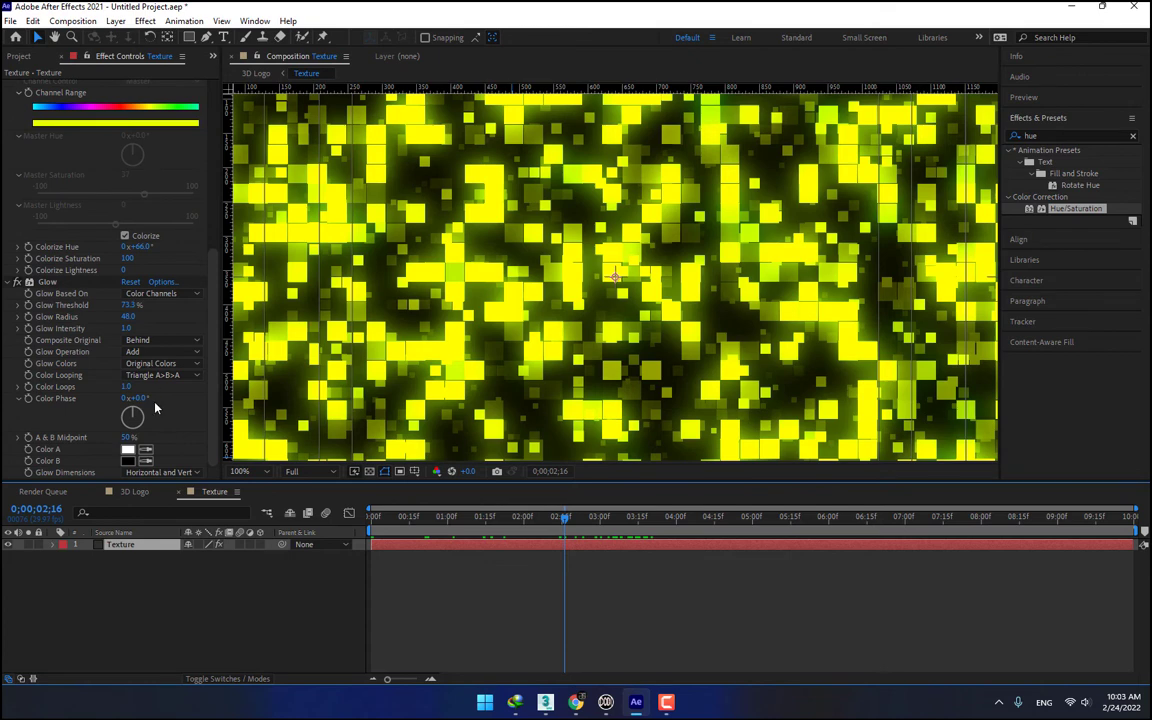
{"action": "scroll", "coordinate": [142, 360], "scroll_direction": "up", "scroll_amount": 6}
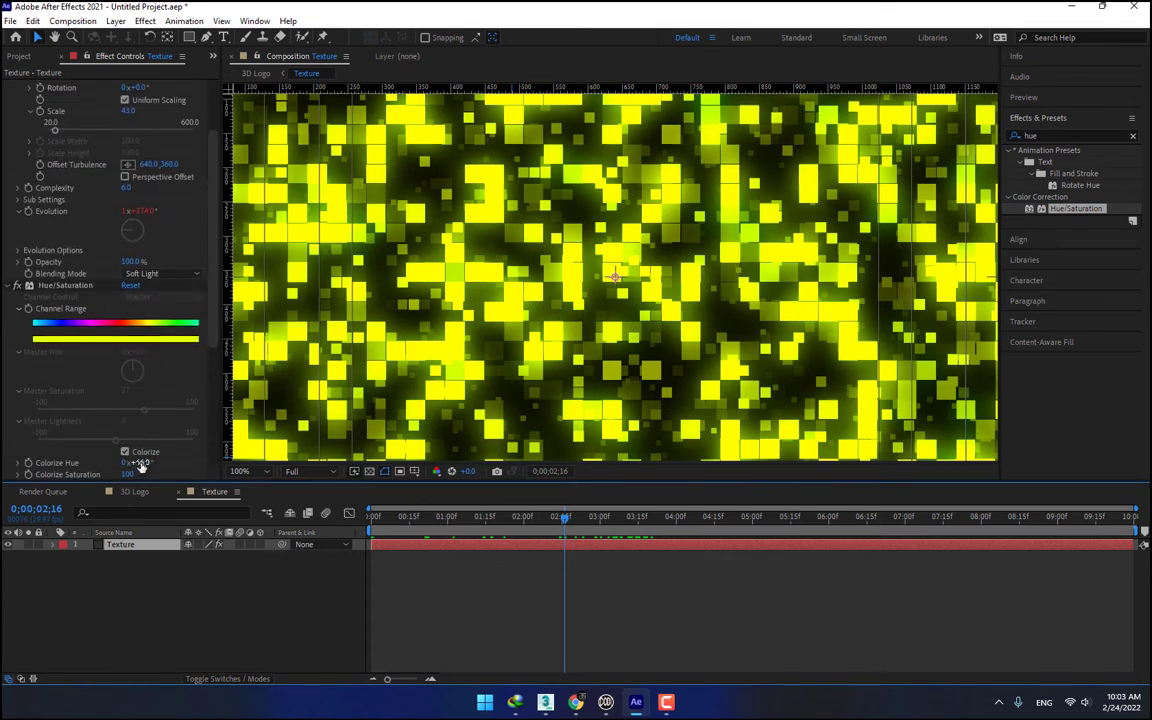
{"action": "left_click_drag", "start_coordinate": [140, 466], "coordinate": [349, 433]}
{"action": "left_click", "coordinate": [138, 492]}
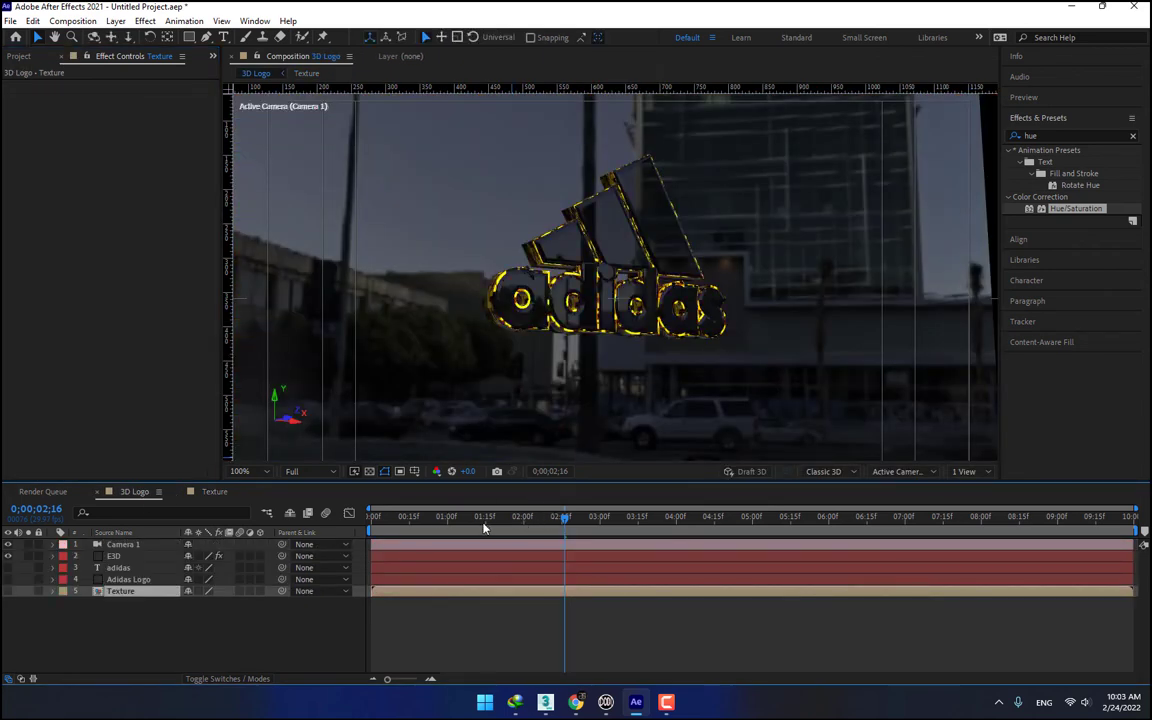
Step: Find the Stylize Glow effect and apply it to the E3D layer
{"action": "left_click", "coordinate": [1075, 133]}
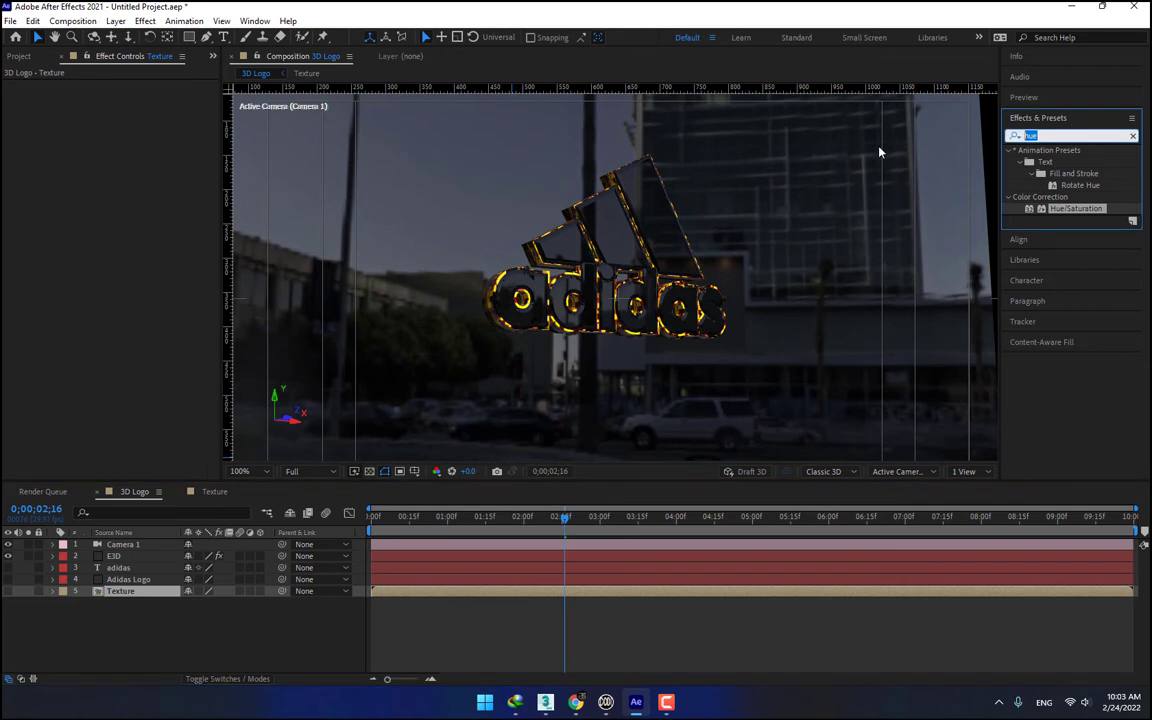
{"action": "type", "text": "glow"}
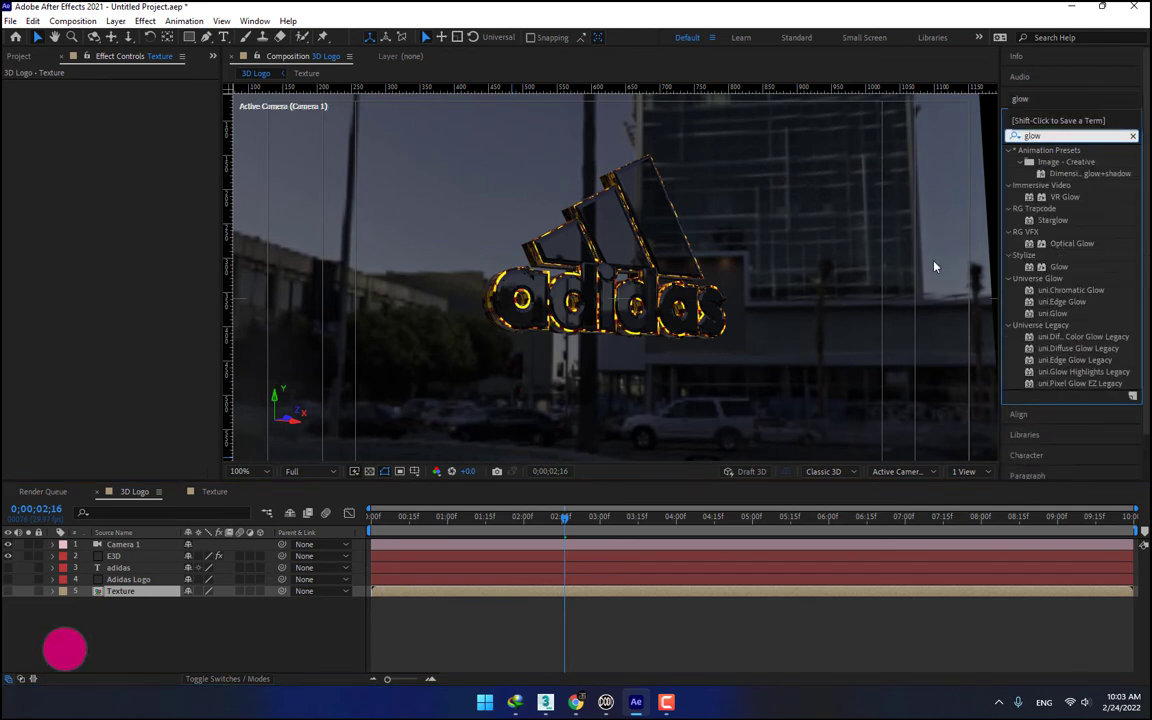
{"action": "left_click_drag", "start_coordinate": [1057, 266], "coordinate": [135, 556]}
{"action": "key", "text": "Return"}
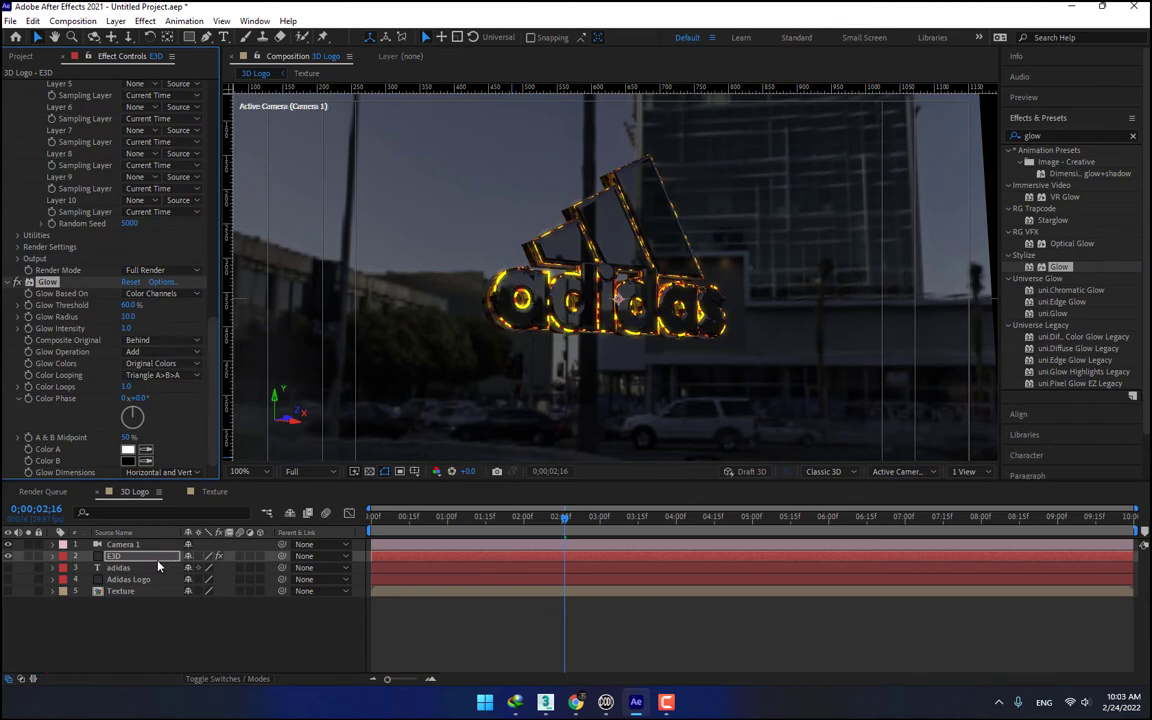
Step: Disable the Glow effect on the layer in the Texture composition and go back to the 3D Logo composition
{"action": "left_click", "coordinate": [218, 492]}
{"action": "scroll", "coordinate": [140, 382], "scroll_direction": "down", "scroll_amount": 5}
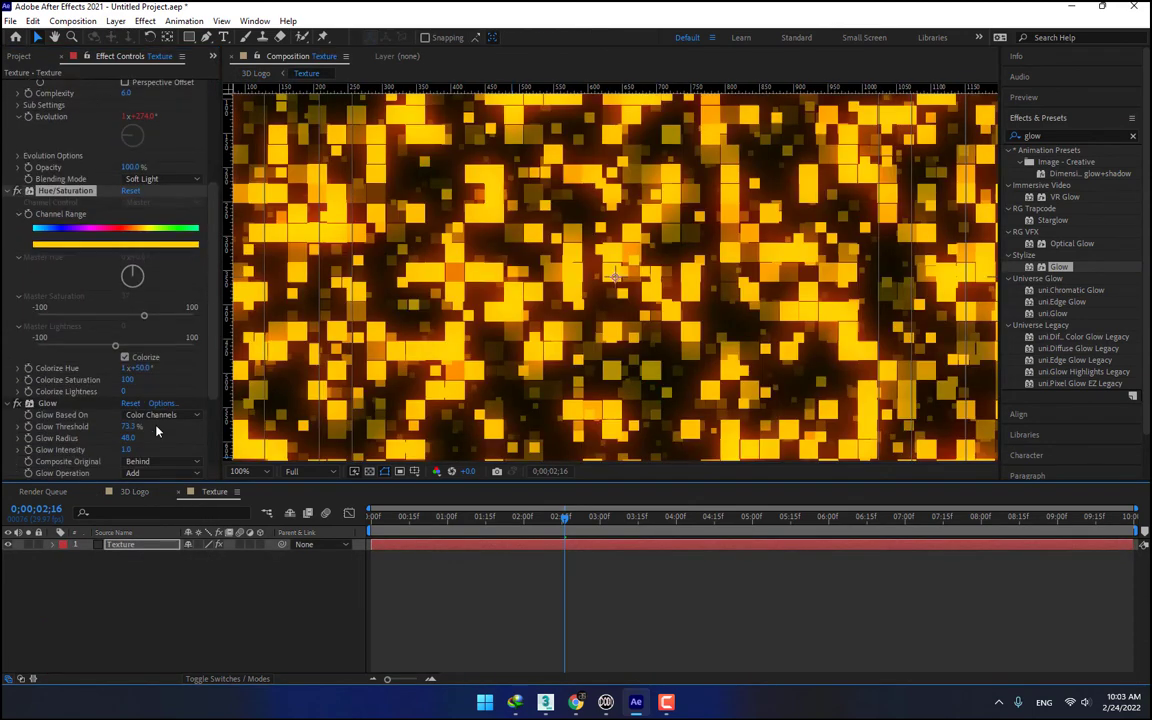
{"action": "left_click", "coordinate": [29, 311]}
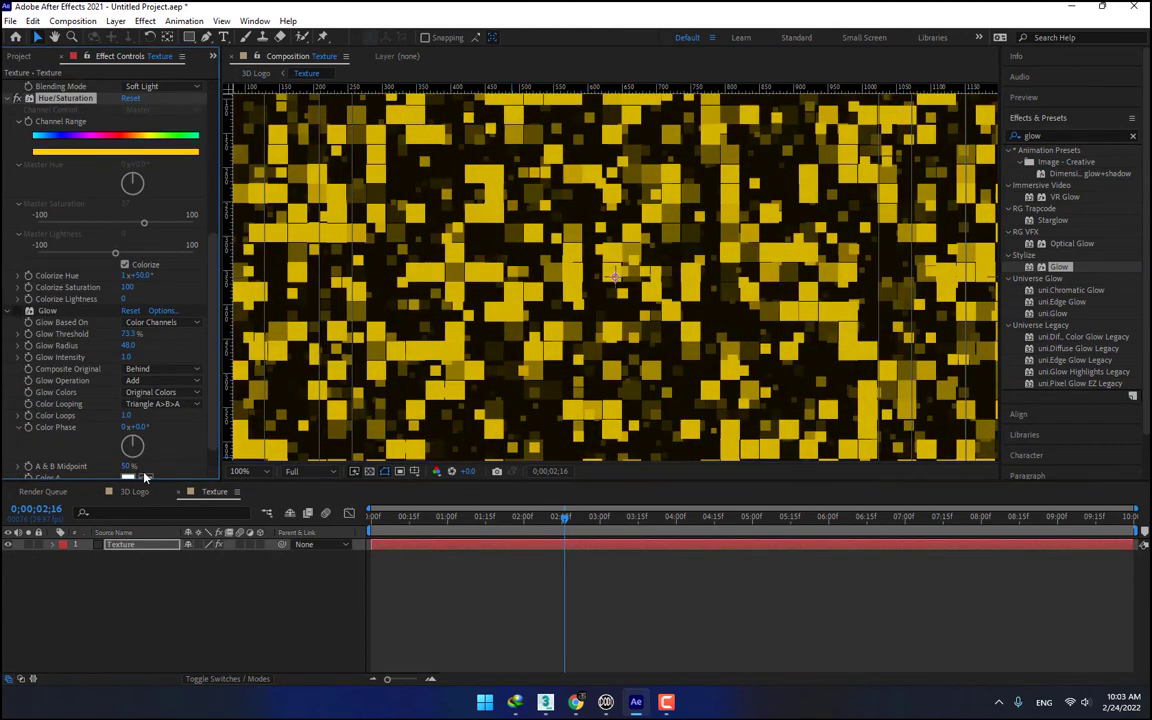
{"action": "left_click", "coordinate": [127, 493]}
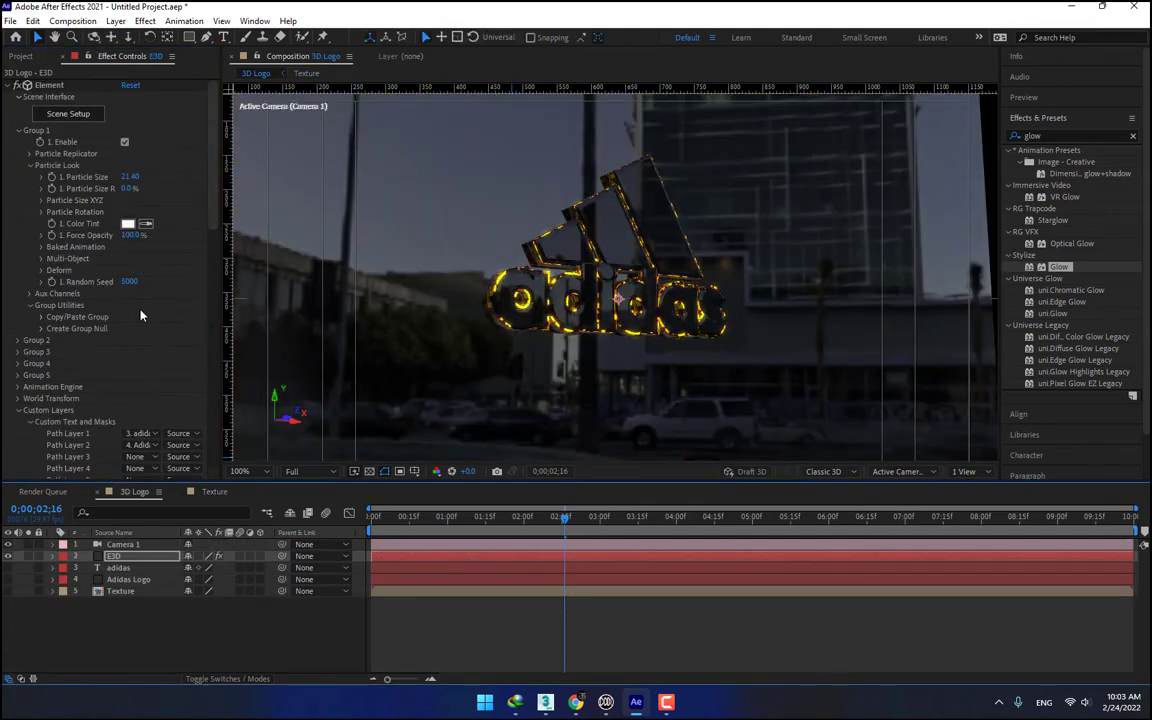
Step: Set the E3D layer's Glow Threshold to 72.2% and Glow Radius to 28, and add a second Glow effect
{"action": "scroll", "coordinate": [150, 360], "scroll_direction": "down", "scroll_amount": 15}
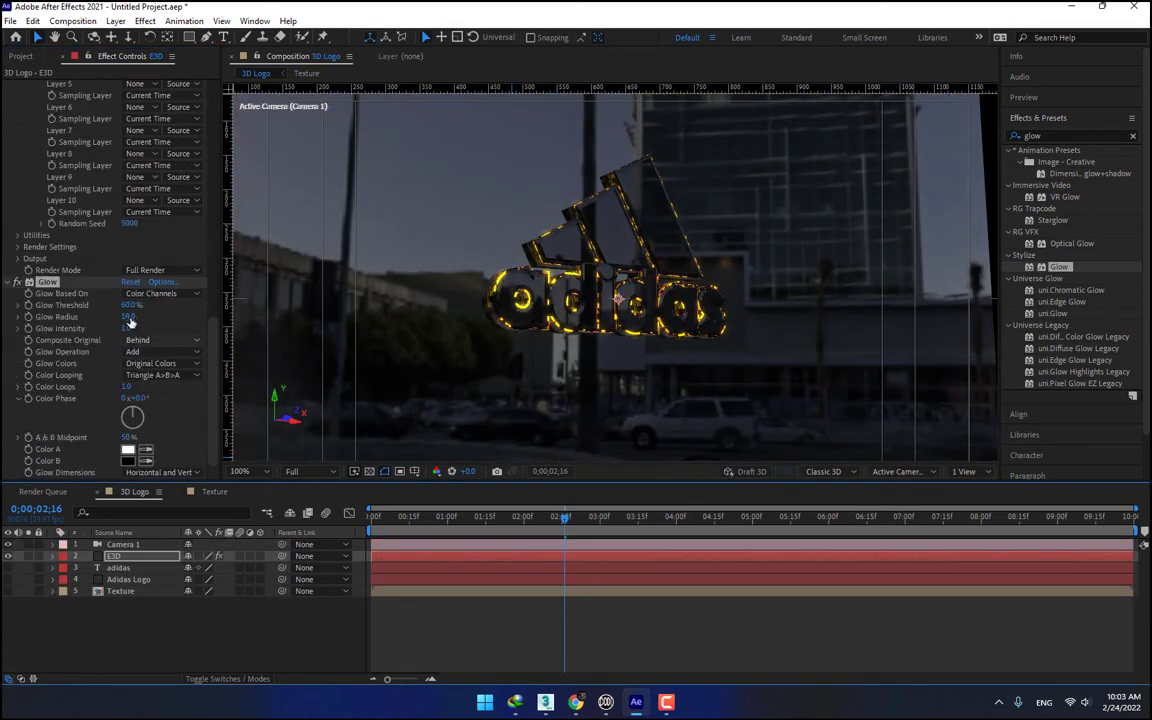
{"action": "mouse_move", "coordinate": [129, 306]}
{"action": "left_mouse_down"}
{"action": "mouse_move", "coordinate": [150, 306]}
{"action": "mouse_move", "coordinate": [129, 316]}
{"action": "left_mouse_up"}
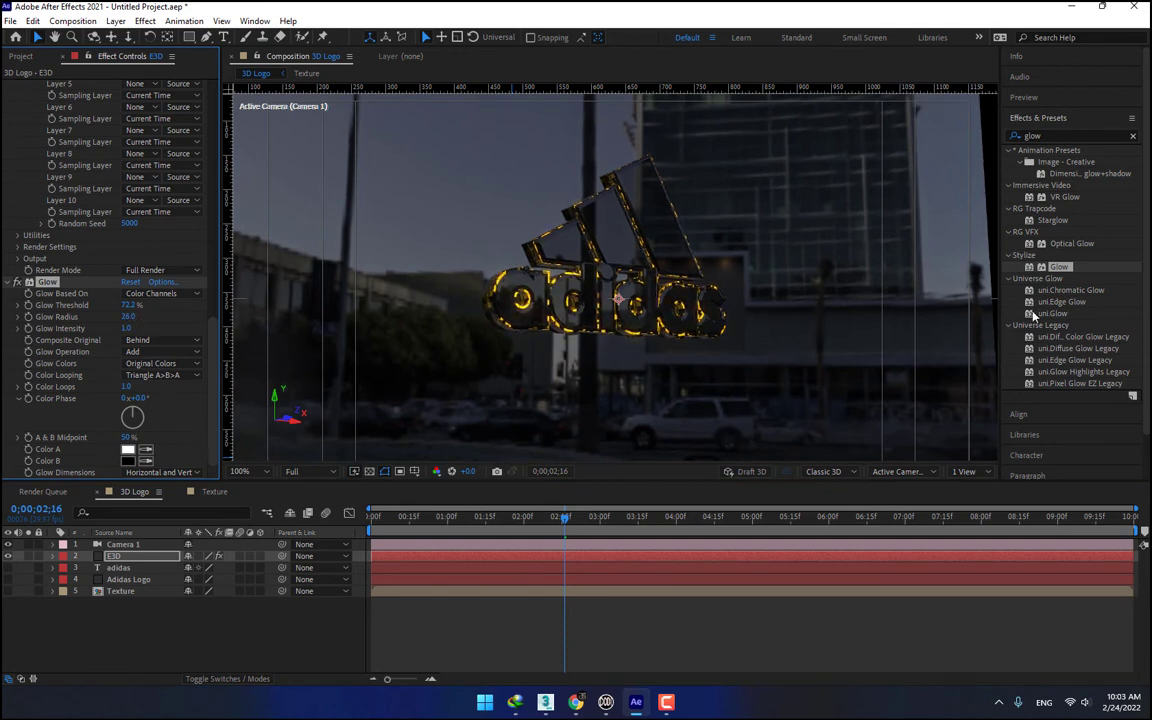
{"action": "double_click", "coordinate": [1059, 267]}
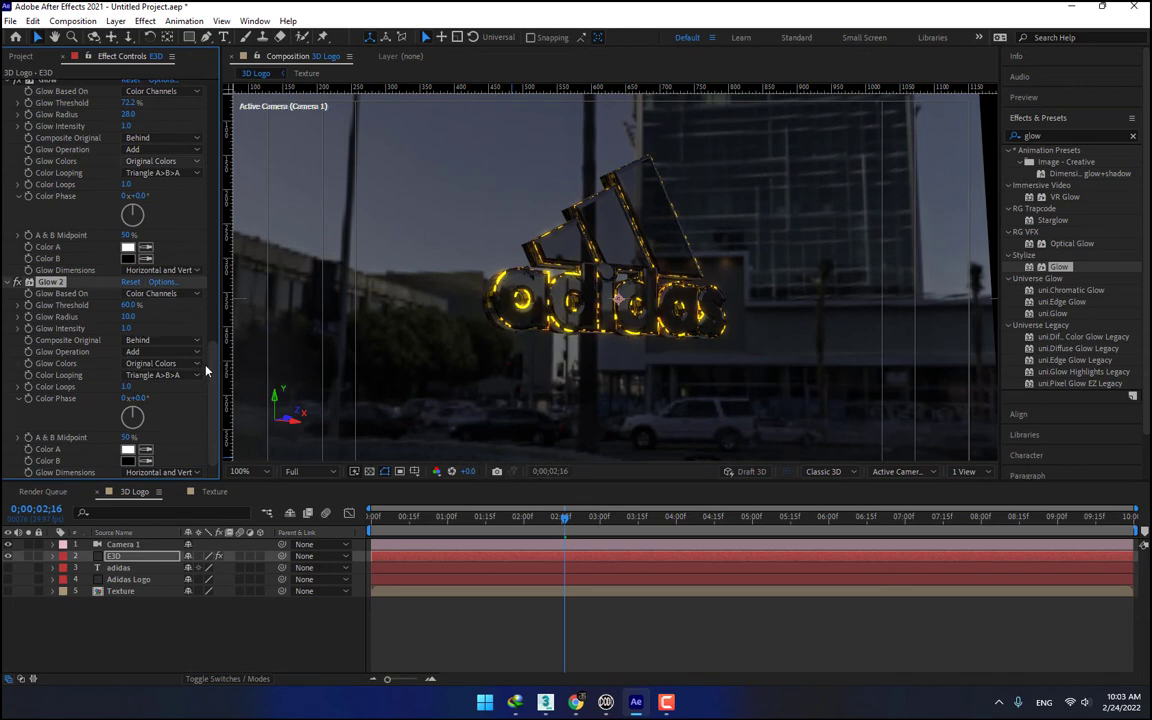
Step: Set the Add Lighting option in the E3D layer's Element render settings to Cinema
{"action": "scroll", "coordinate": [198, 300], "scroll_direction": "up", "scroll_amount": 6}
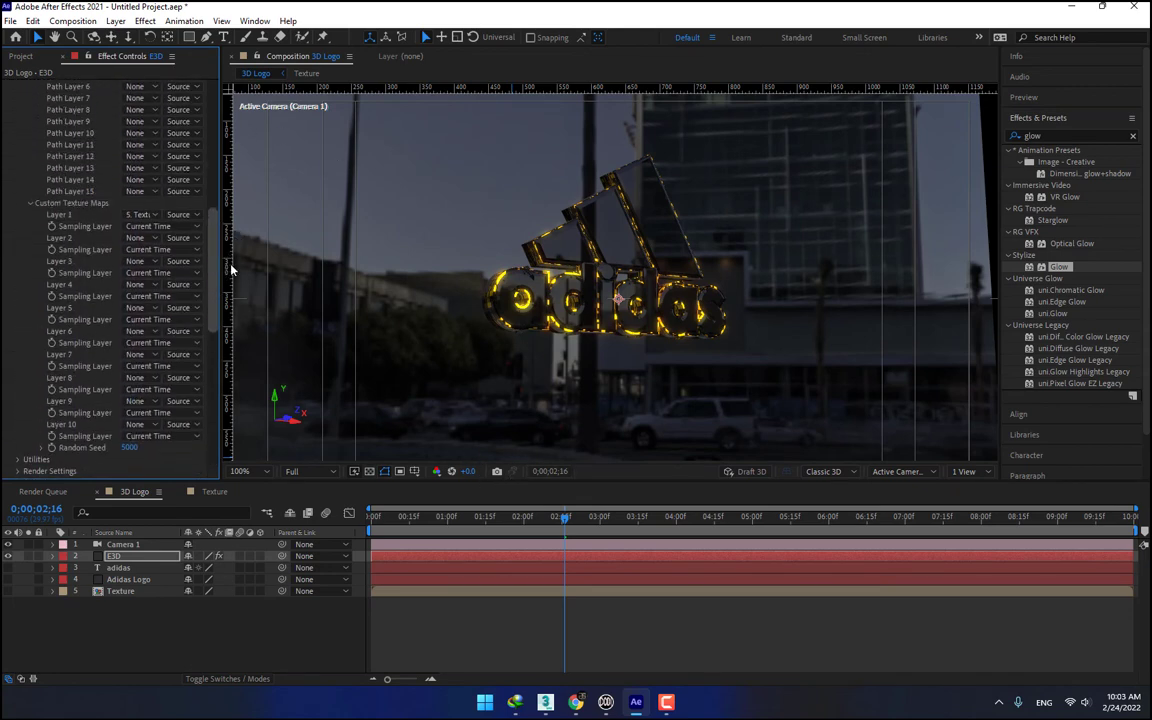
{"action": "scroll", "coordinate": [88, 322], "scroll_direction": "down", "scroll_amount": 2}
{"action": "left_click", "coordinate": [18, 324]}
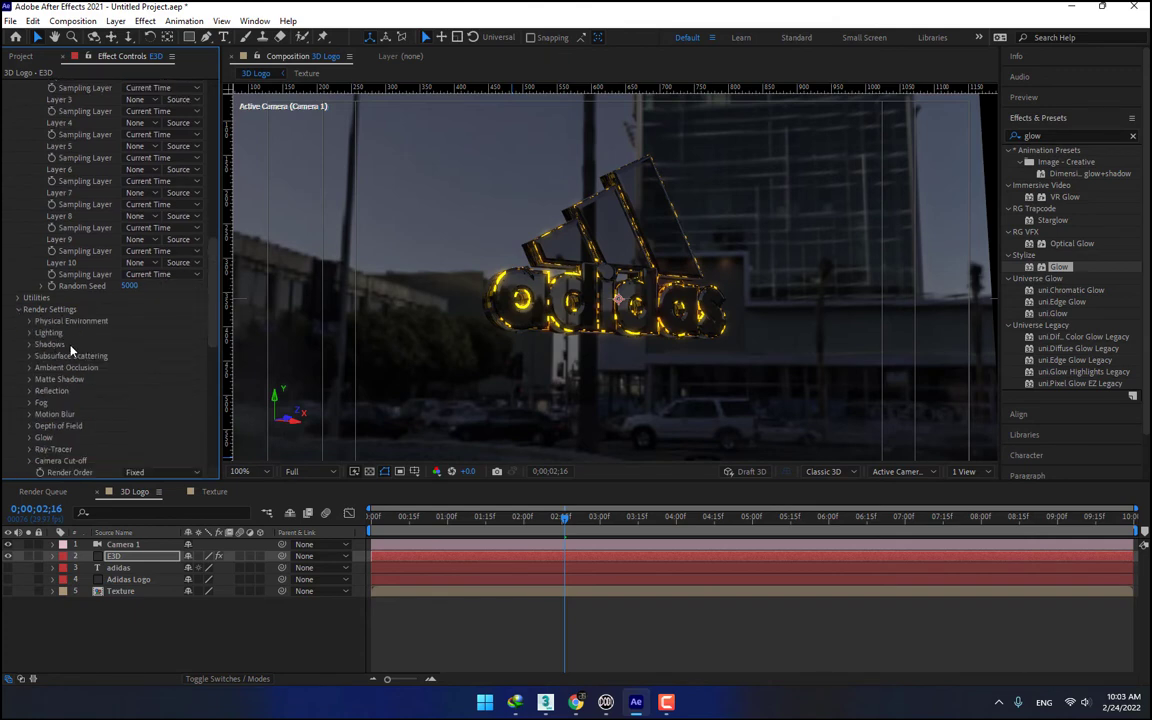
{"action": "left_click", "coordinate": [29, 334]}
{"action": "left_click", "coordinate": [141, 368]}
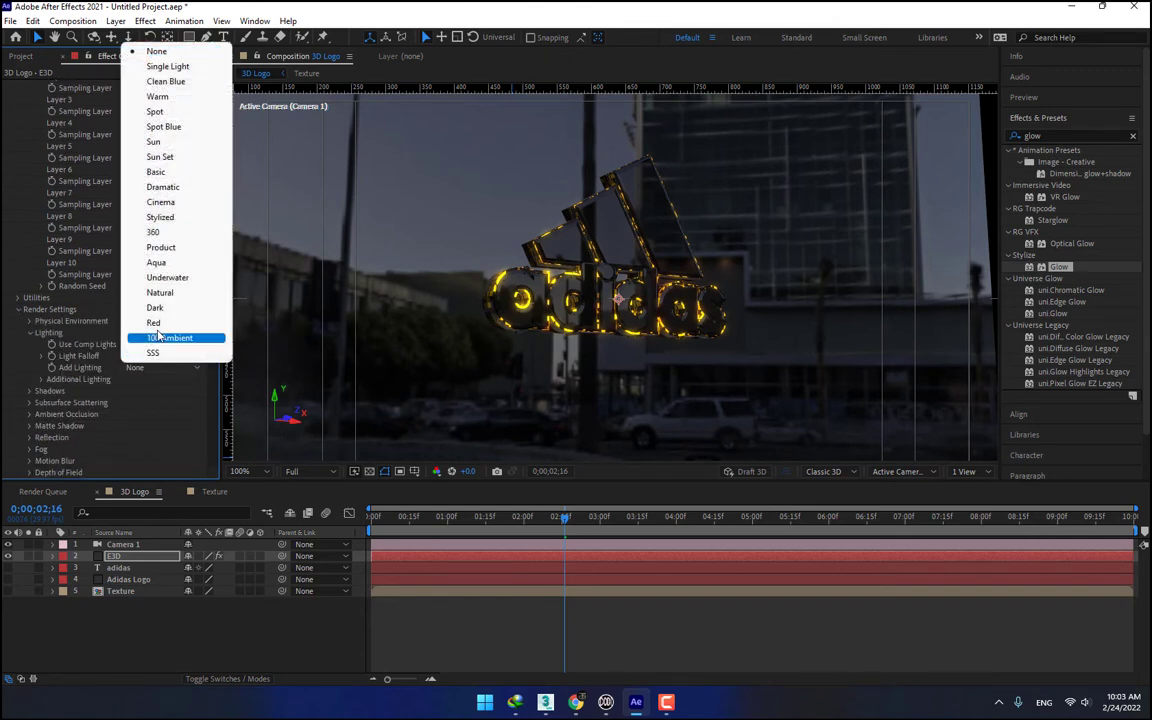
{"action": "left_click", "coordinate": [172, 205]}
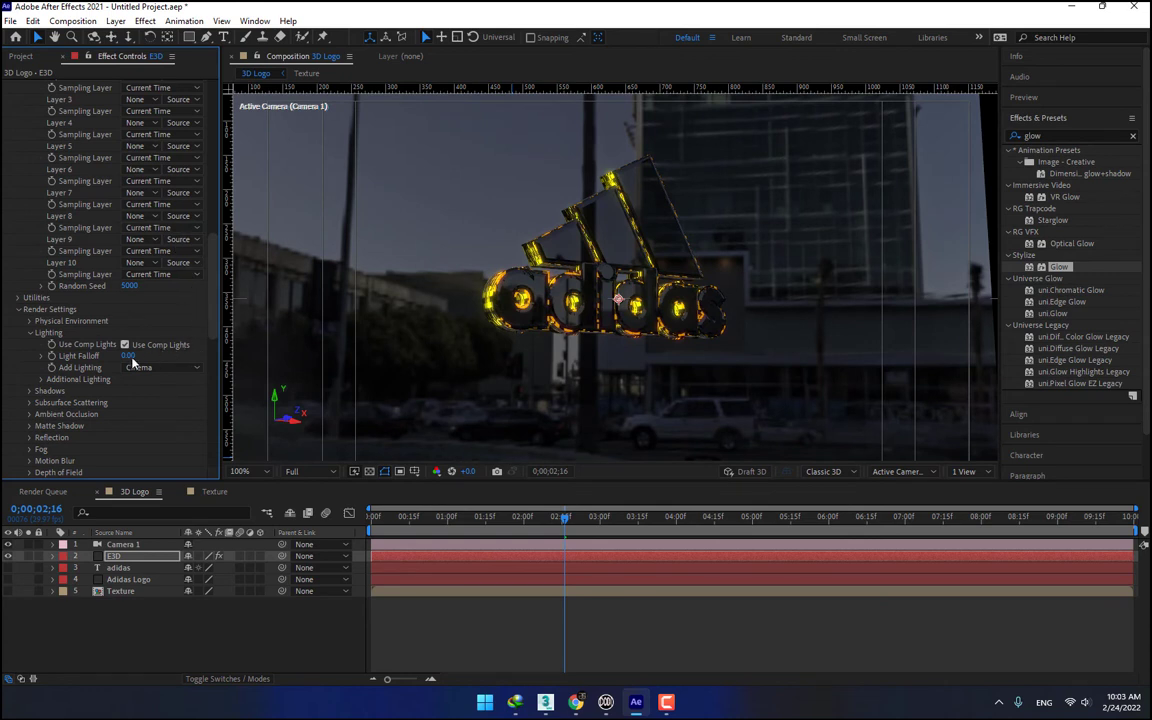
Step: Rotate the Element additional lighting to about 233° in X Rotation and adjust its Y Rotation
{"action": "left_click", "coordinate": [41, 379]}
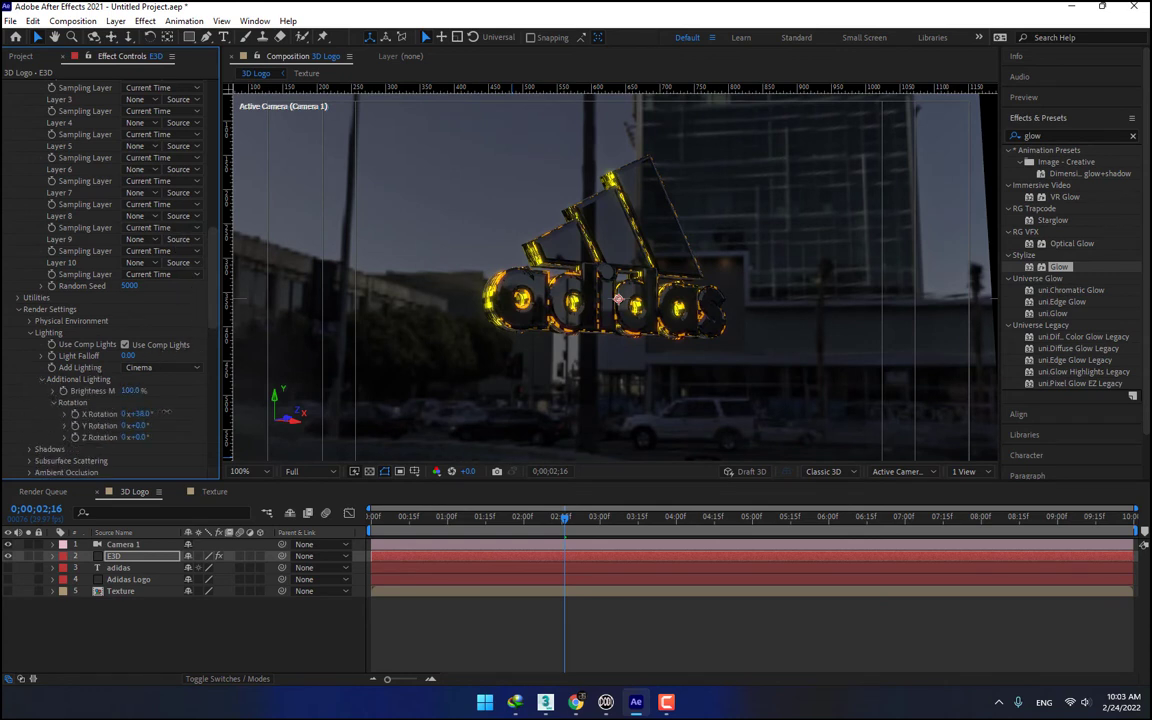
{"action": "left_click_drag", "start_coordinate": [166, 412], "coordinate": [270, 397]}
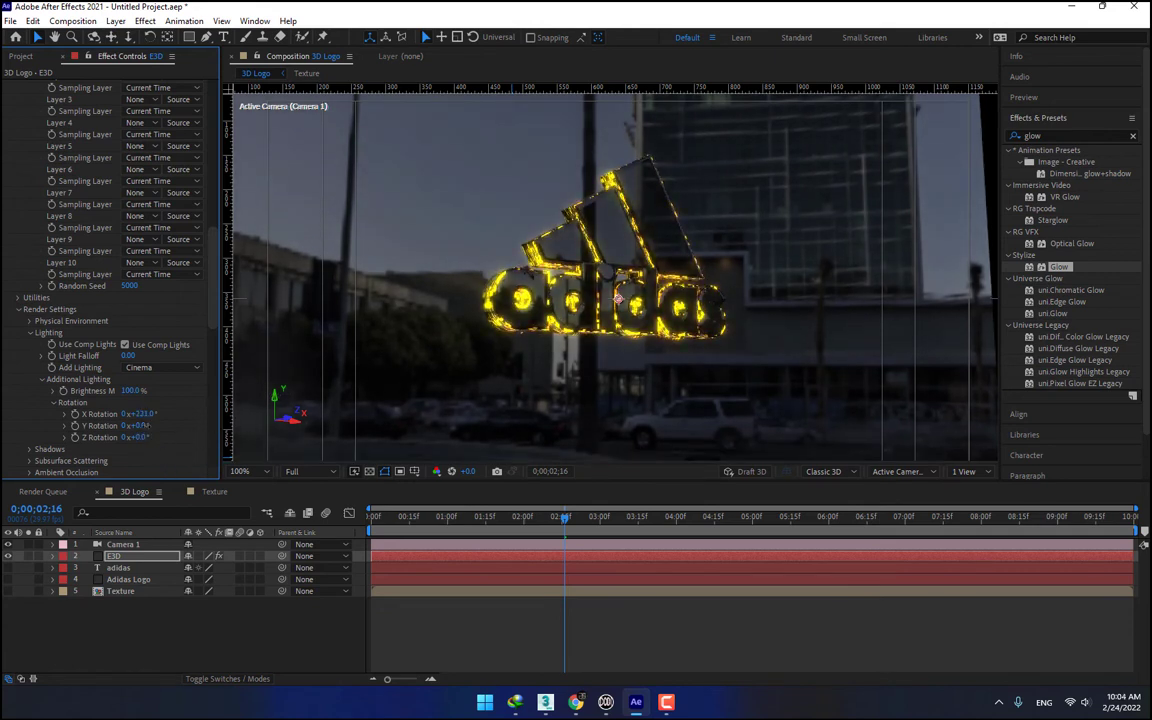
{"action": "left_click_drag", "start_coordinate": [143, 426], "coordinate": [131, 426]}
Step: Set the E3D layer's Glow 2 to Threshold 100% and Radius 41, and raise the first Glow's Threshold to 100%
{"action": "scroll", "coordinate": [219, 302], "scroll_direction": "down", "scroll_amount": 10}
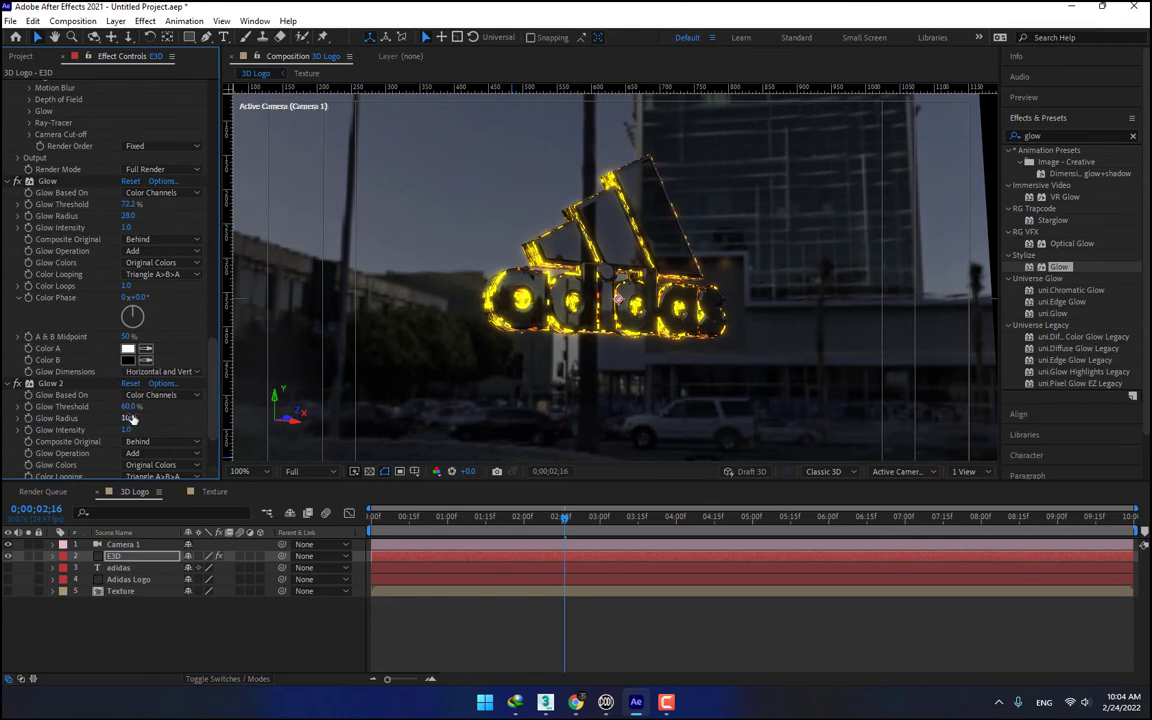
{"action": "mouse_move", "coordinate": [130, 419]}
{"action": "left_mouse_down"}
{"action": "mouse_move", "coordinate": [178, 407]}
{"action": "mouse_move", "coordinate": [104, 421]}
{"action": "mouse_move", "coordinate": [117, 421]}
{"action": "left_mouse_up"}
{"action": "left_click", "coordinate": [164, 407]}
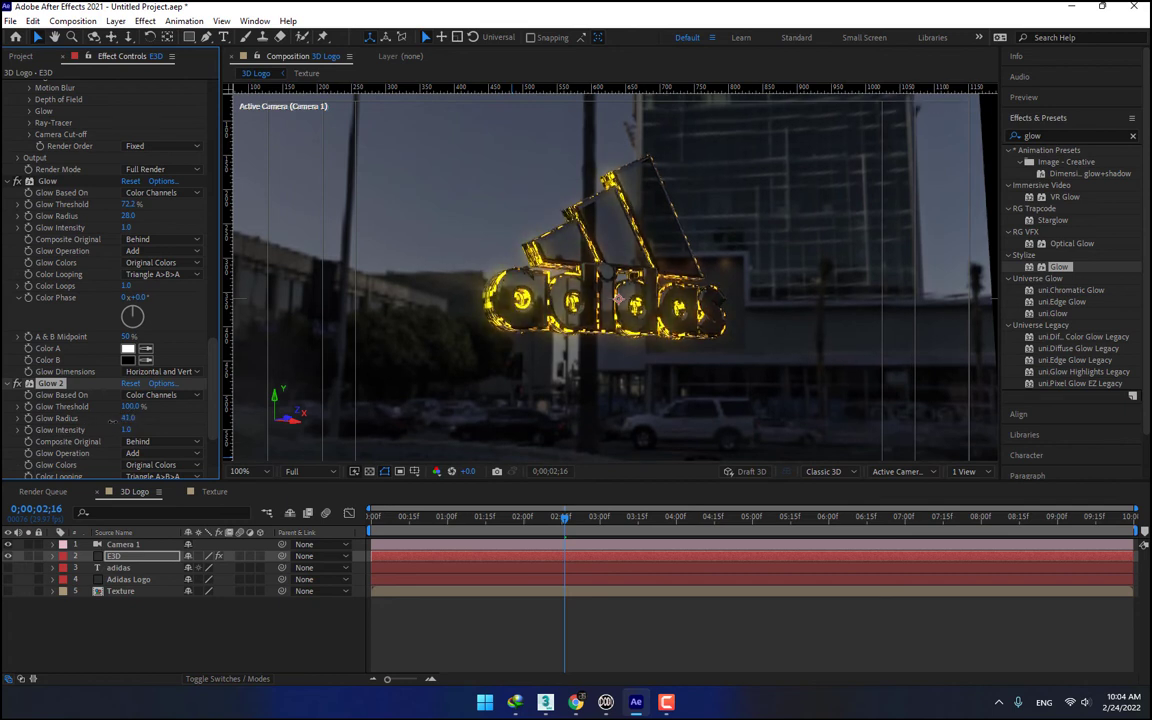
{"action": "mouse_move", "coordinate": [128, 207]}
{"action": "left_mouse_down"}
{"action": "mouse_move", "coordinate": [168, 204]}
{"action": "mouse_move", "coordinate": [107, 215]}
{"action": "mouse_move", "coordinate": [138, 215]}
{"action": "left_mouse_up"}
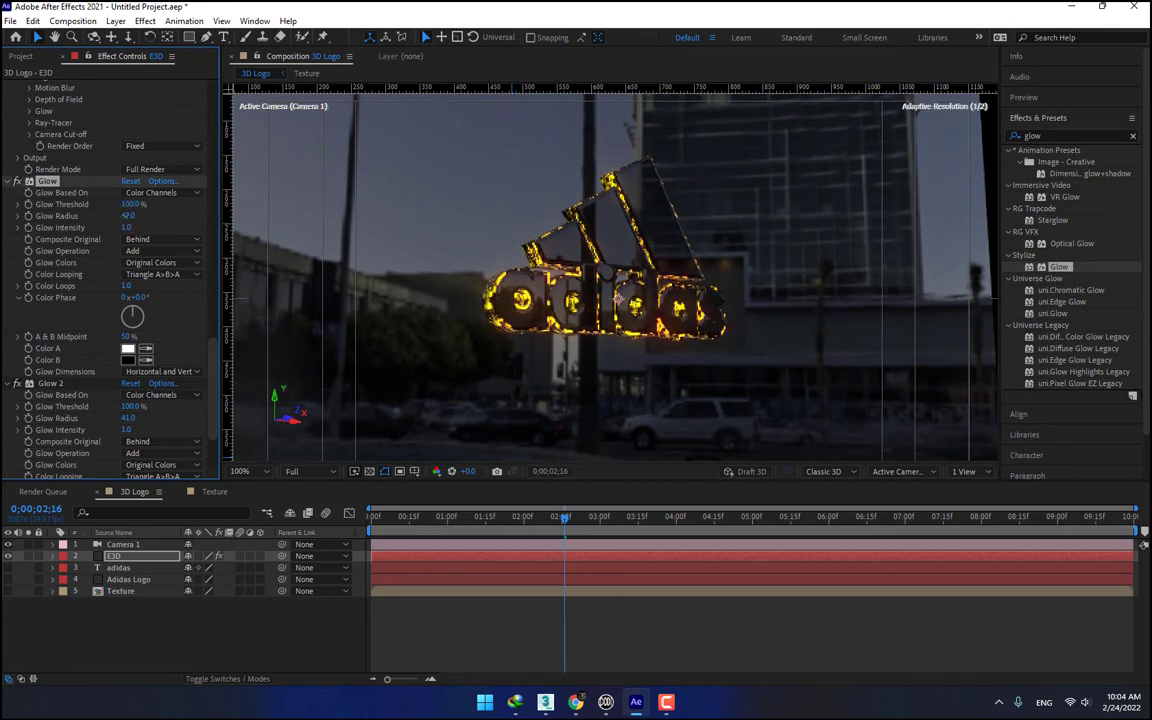
Step: In the Texture composition, set Glow Radius to 85, shift Colorize Hue towards orange, and return to the 3D Logo composition
{"action": "left_click", "coordinate": [205, 491]}
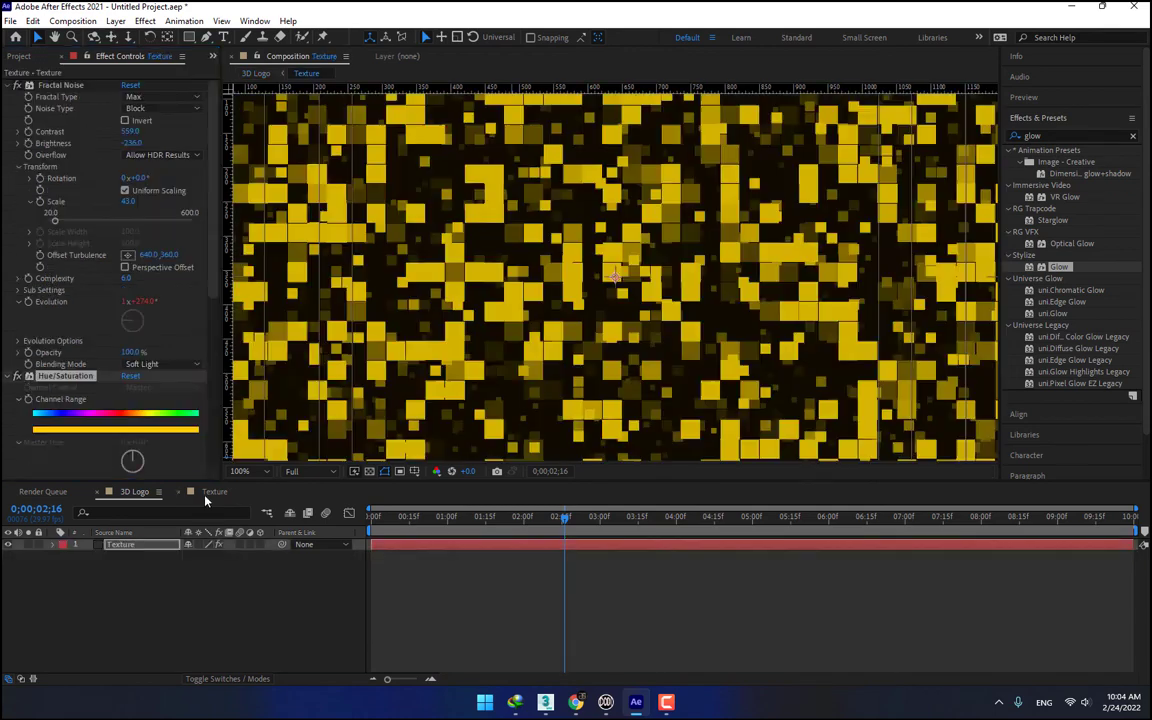
{"action": "scroll", "coordinate": [155, 452], "scroll_direction": "down", "scroll_amount": 4}
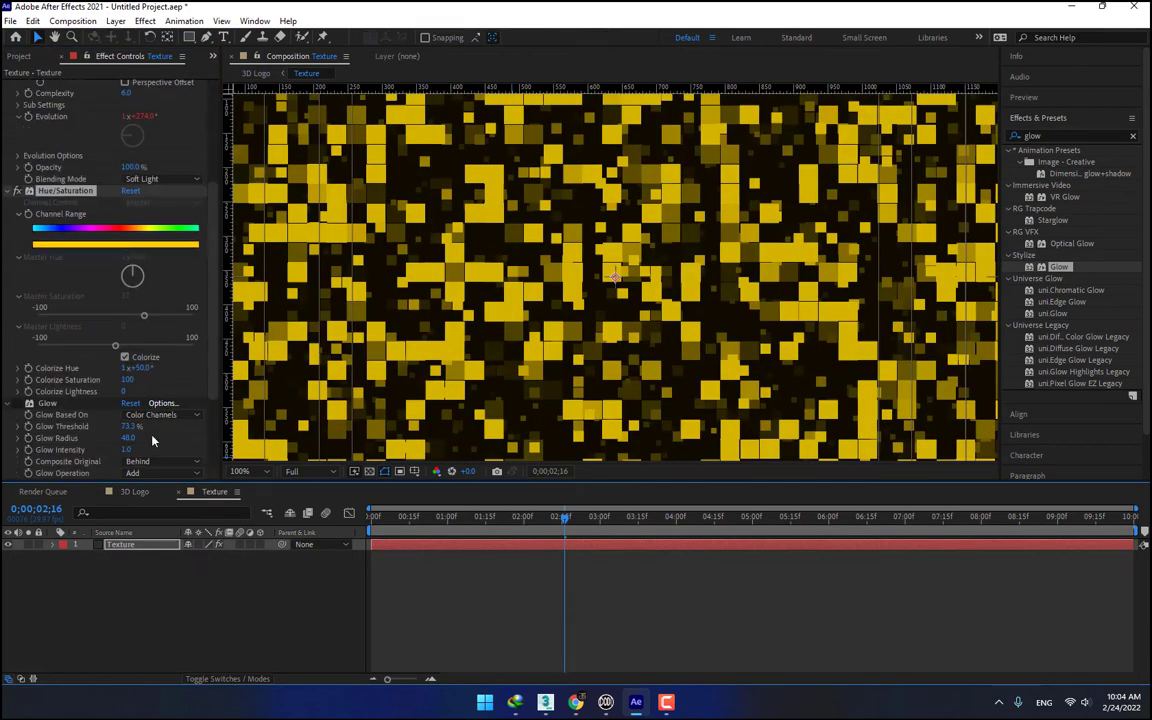
{"action": "left_click_drag", "start_coordinate": [129, 439], "coordinate": [145, 438]}
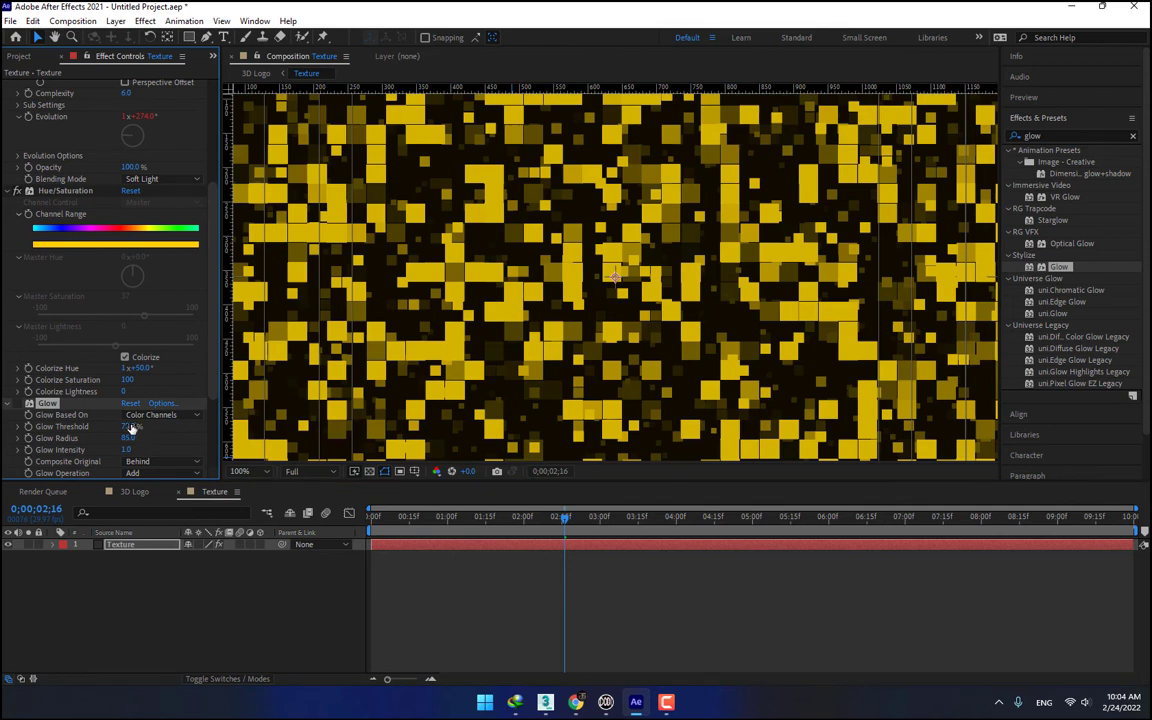
{"action": "left_click", "coordinate": [177, 436]}
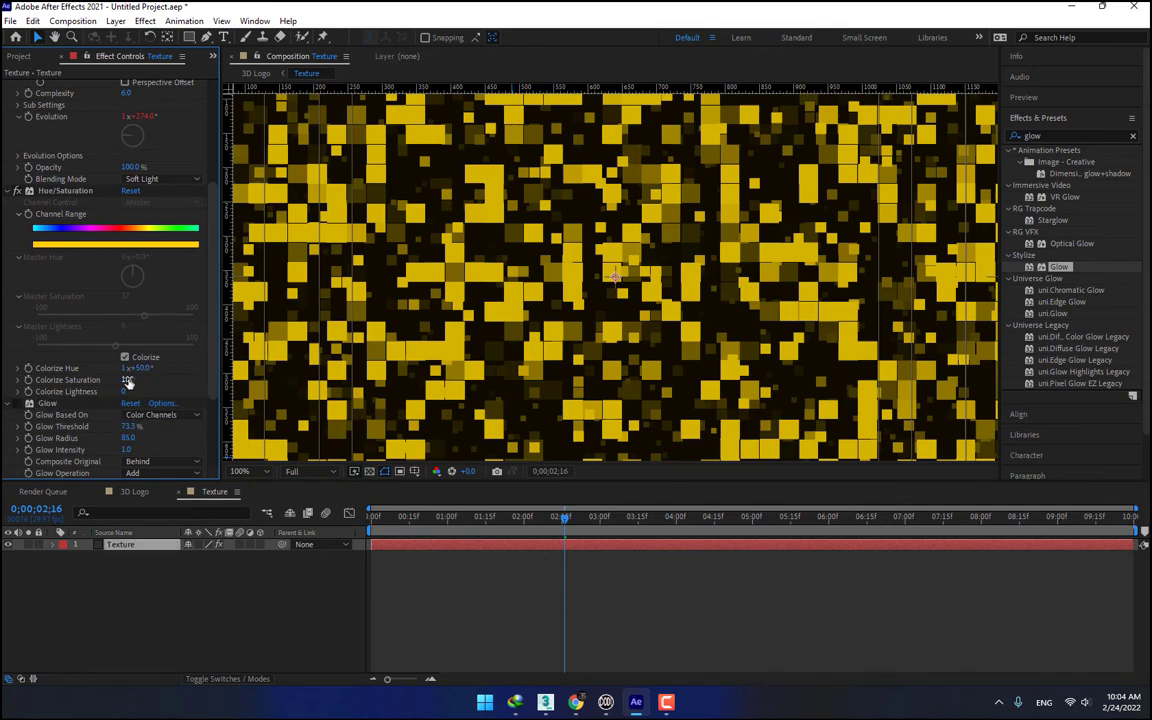
{"action": "mouse_move", "coordinate": [136, 368]}
{"action": "left_mouse_down"}
{"action": "mouse_move", "coordinate": [152, 368]}
{"action": "mouse_move", "coordinate": [135, 368]}
{"action": "left_mouse_up"}
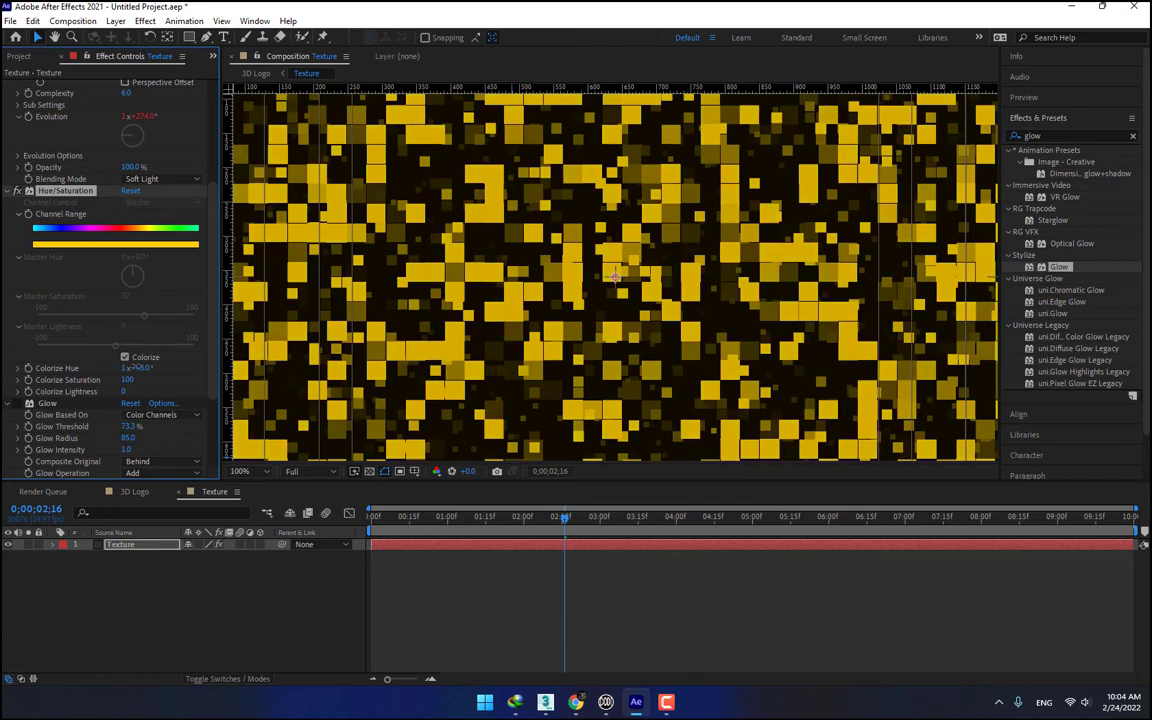
{"action": "left_click", "coordinate": [135, 492]}
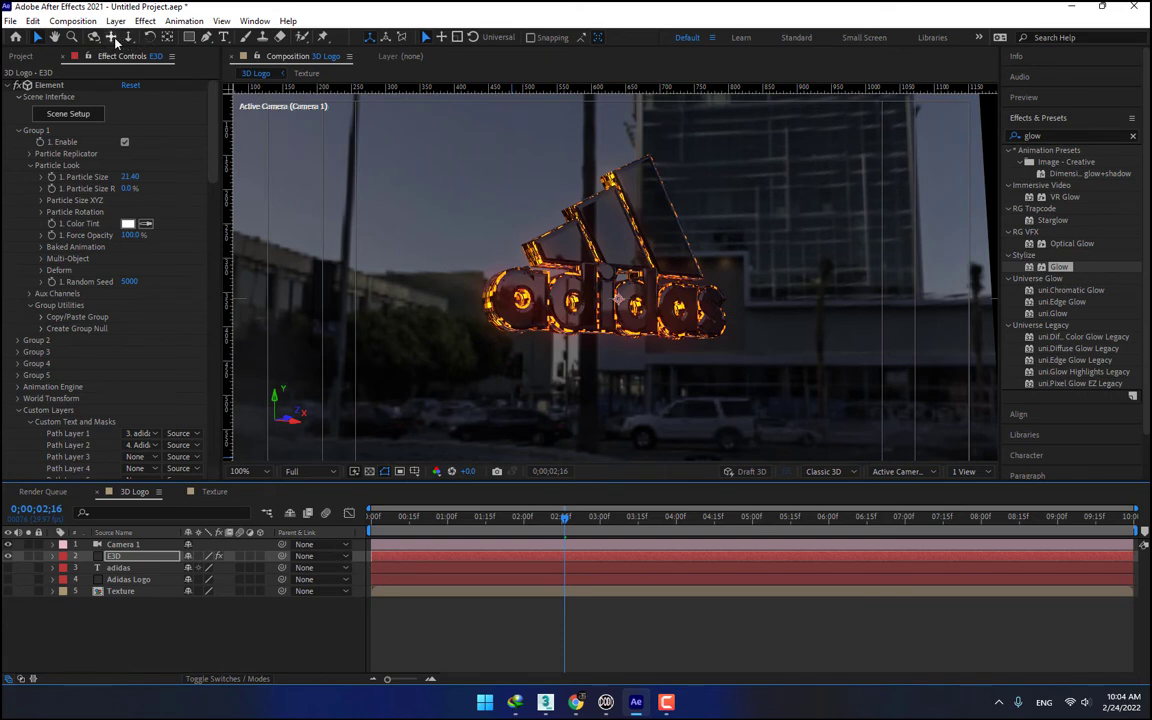
Step: Dolly the camera closer to the adidas logo and pan it so the whole logo and text fit in frame
{"action": "left_click", "coordinate": [128, 38]}
{"action": "left_click_drag", "start_coordinate": [569, 275], "coordinate": [626, 166]}
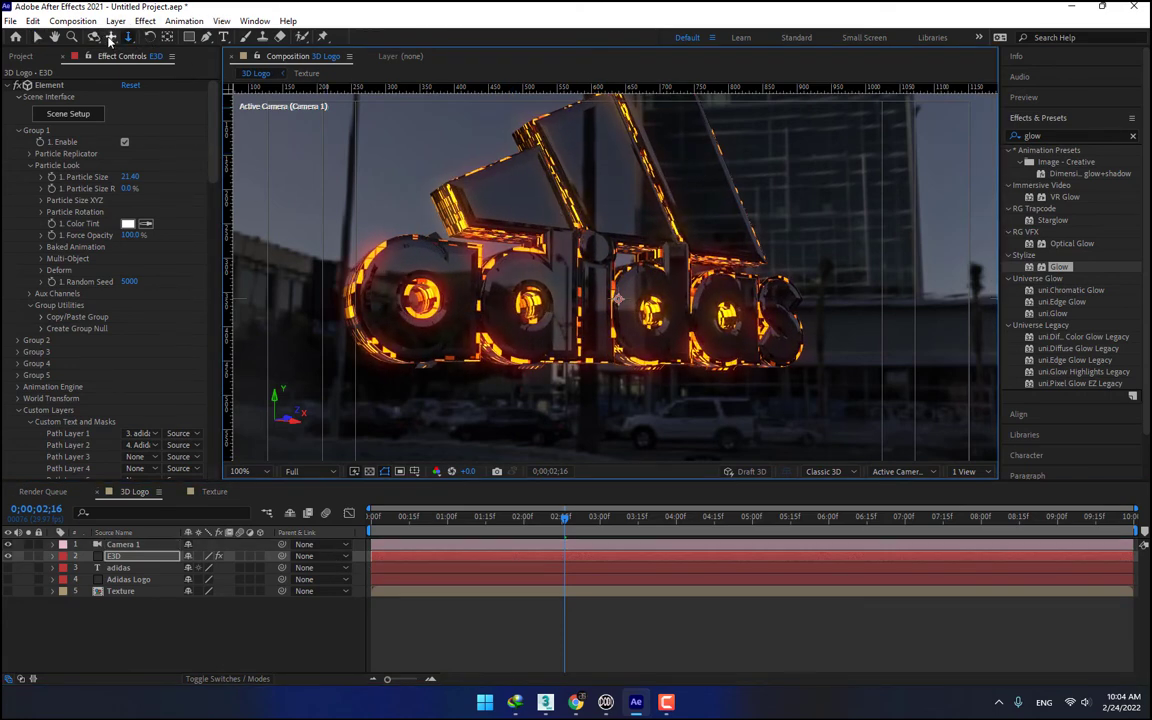
{"action": "left_click", "coordinate": [111, 38]}
{"action": "left_click_drag", "start_coordinate": [507, 234], "coordinate": [536, 298]}
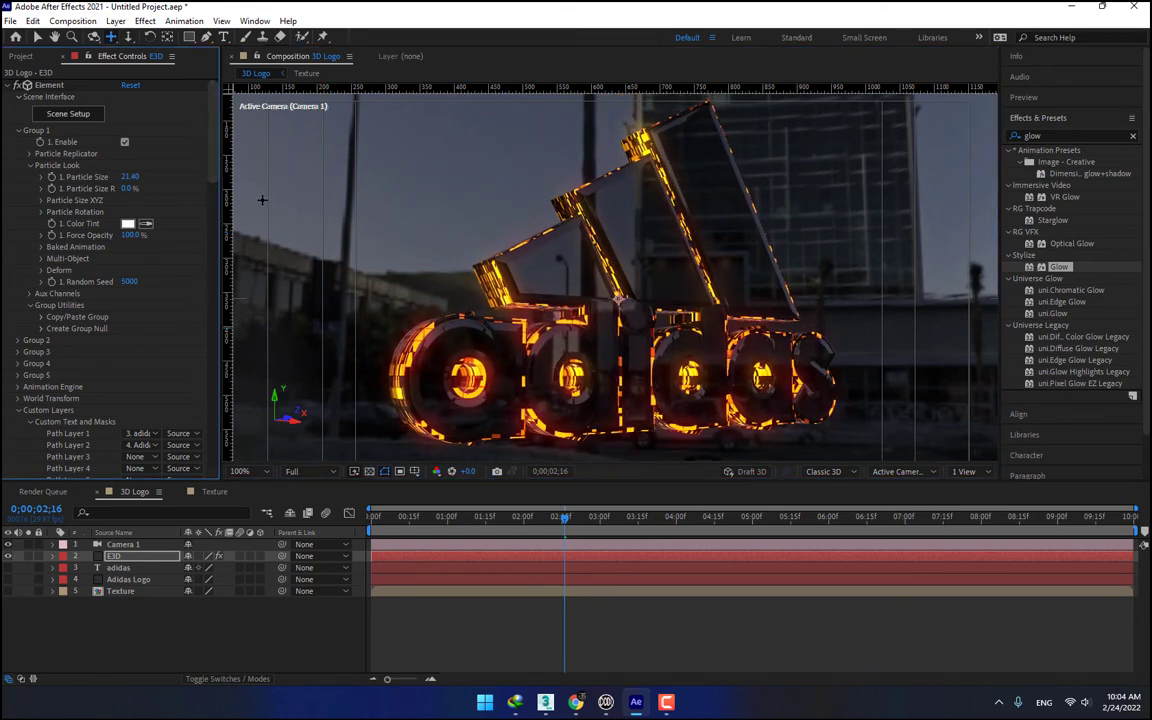
Step: Open Element's Scene Setup and replace the Shiny material with Chrome on both extrusion models
{"action": "left_click", "coordinate": [77, 104]}
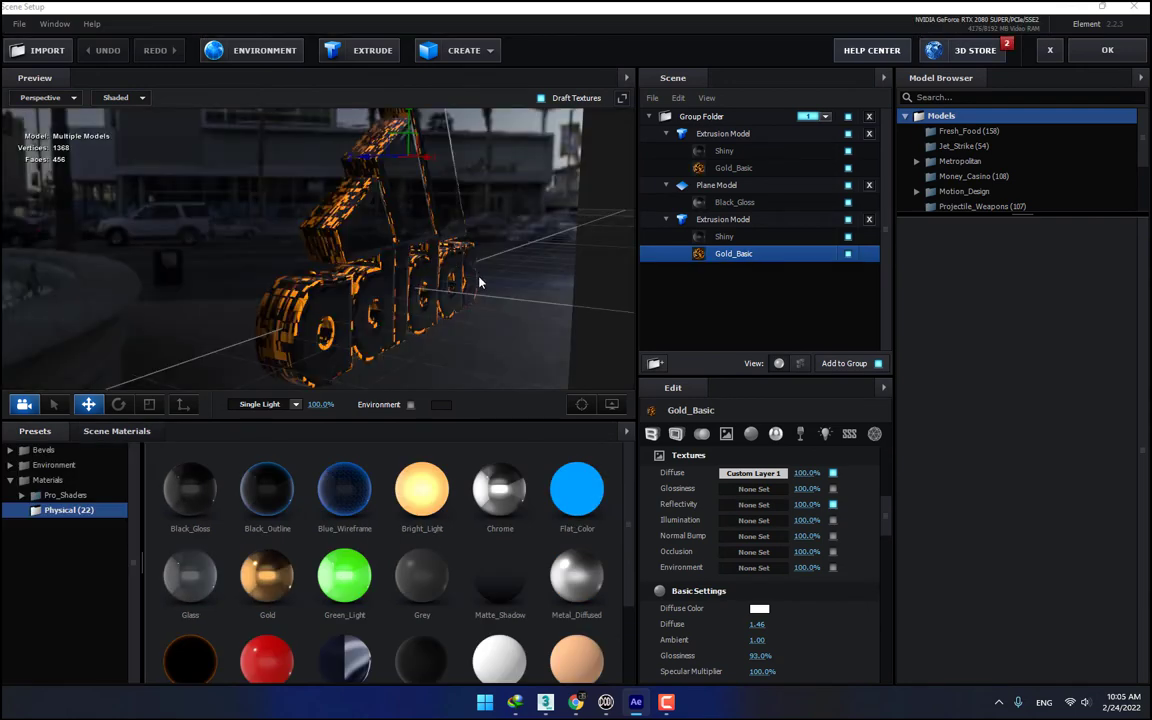
{"action": "left_click_drag", "start_coordinate": [478, 283], "coordinate": [633, 233]}
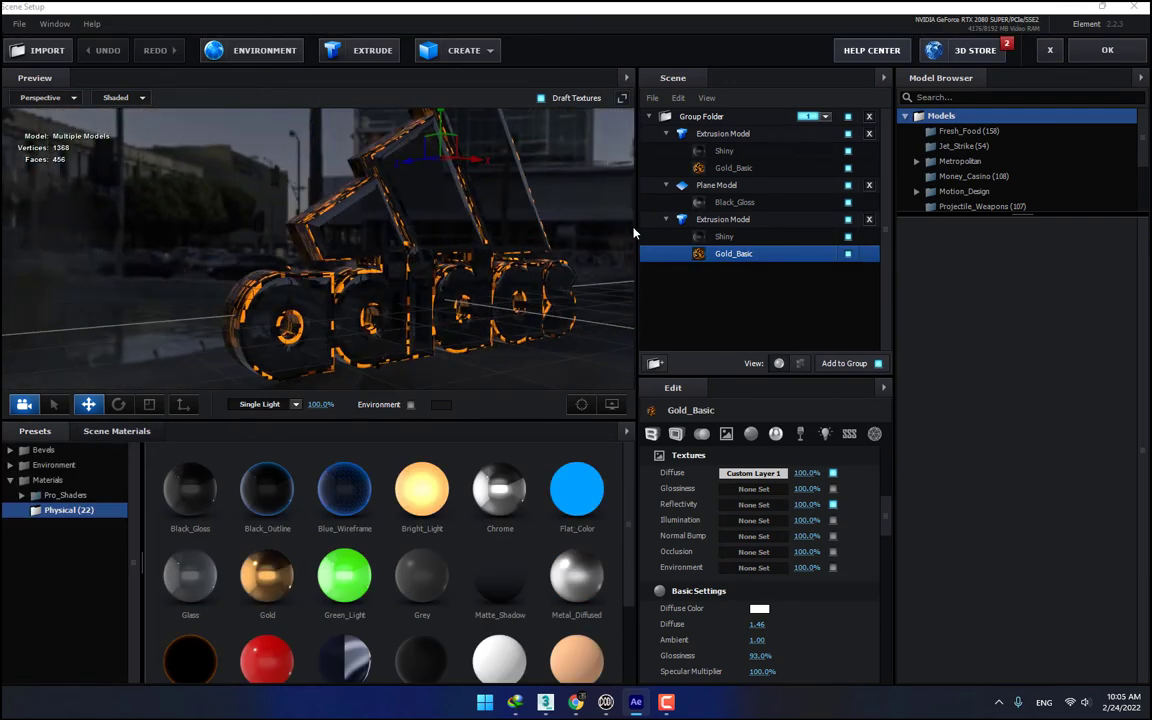
{"action": "left_click", "coordinate": [725, 235]}
{"action": "left_click_drag", "start_coordinate": [498, 488], "coordinate": [733, 238]}
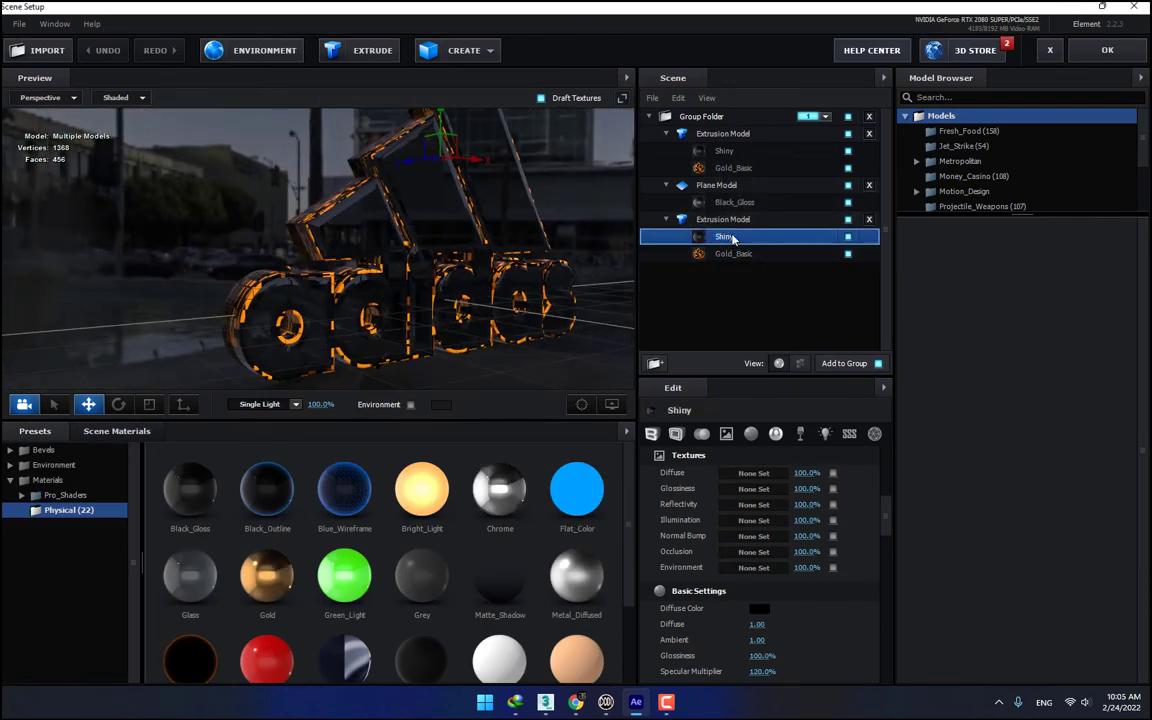
{"action": "left_click_drag", "start_coordinate": [606, 242], "coordinate": [560, 292]}
{"action": "left_click_drag", "start_coordinate": [476, 530], "coordinate": [741, 151]}
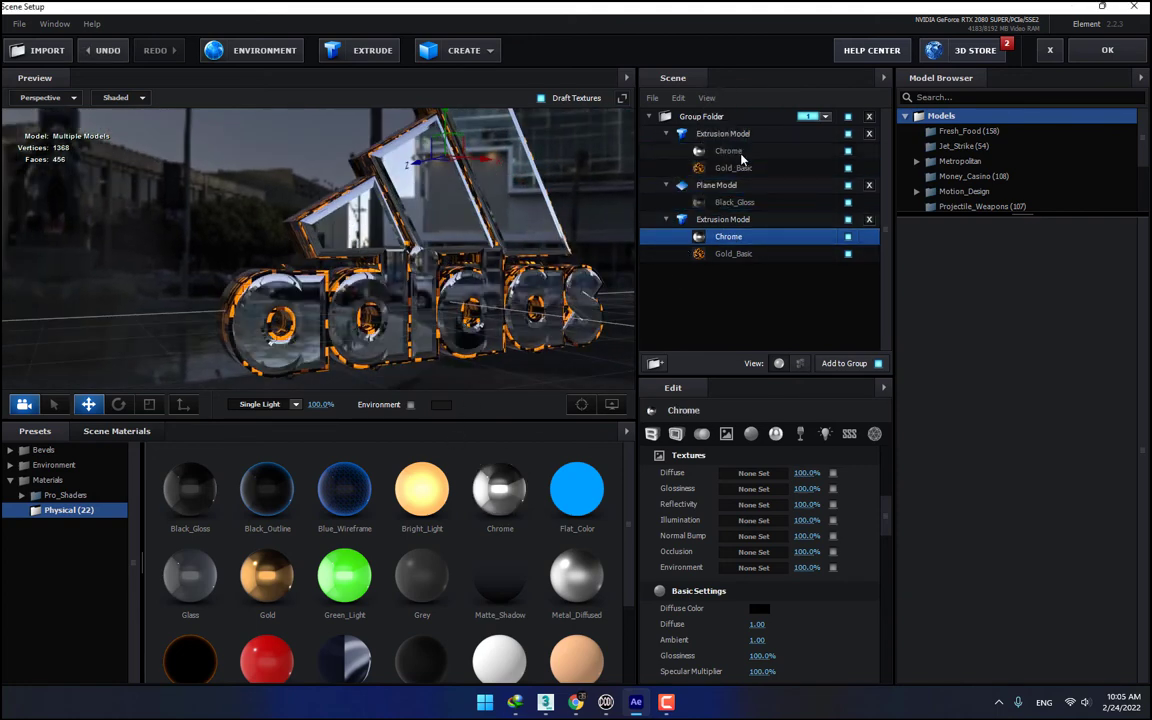
{"action": "left_click_drag", "start_coordinate": [478, 270], "coordinate": [510, 300]}
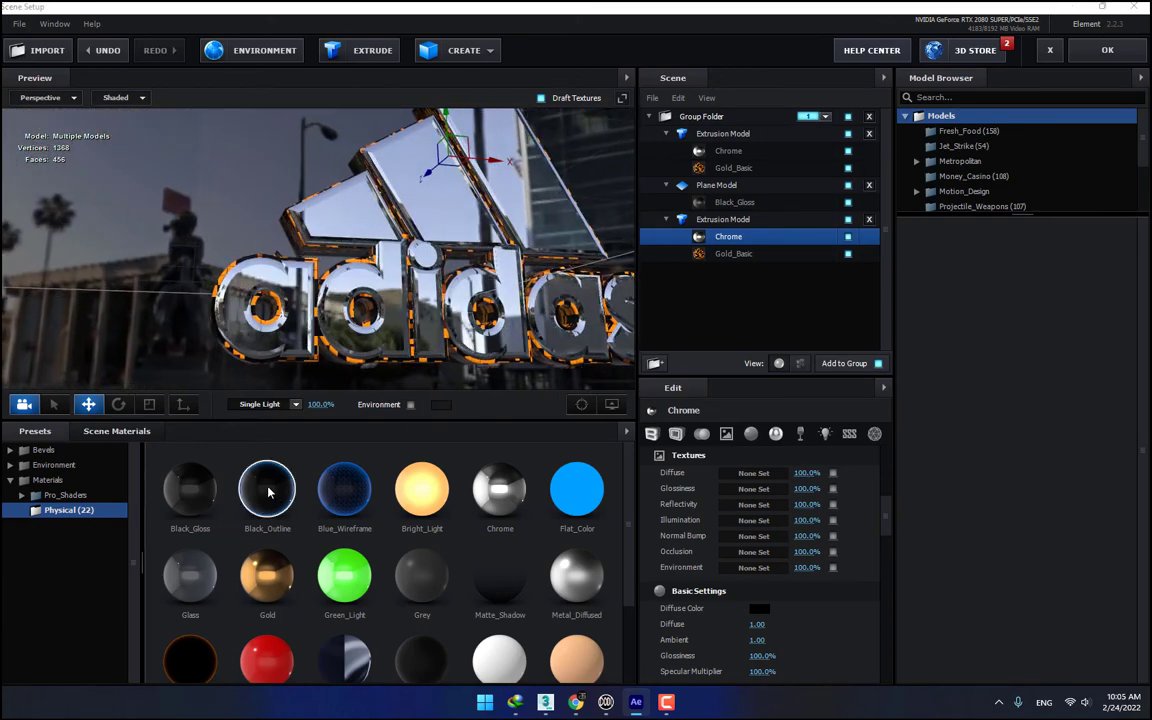
Step: Try the Black_Outline material and the Pro_Shaders black_metal material on the front face of the adidas text
{"action": "left_click_drag", "start_coordinate": [267, 490], "coordinate": [705, 151]}
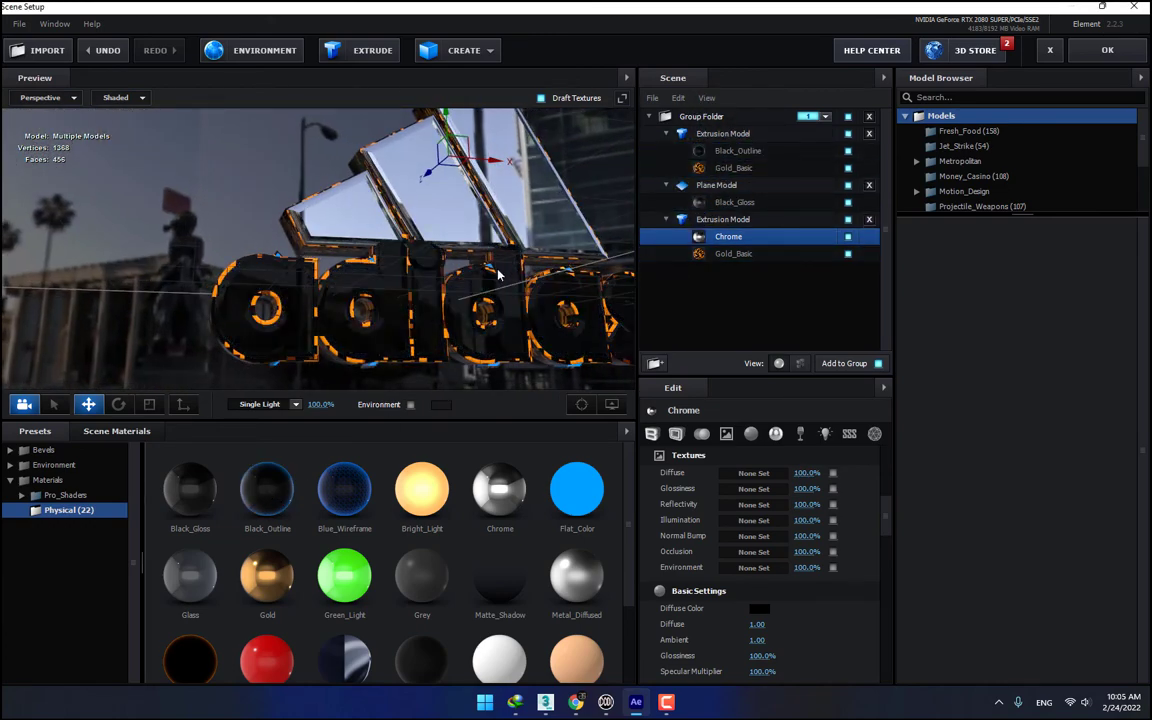
{"action": "left_click_drag", "start_coordinate": [497, 273], "coordinate": [405, 305]}
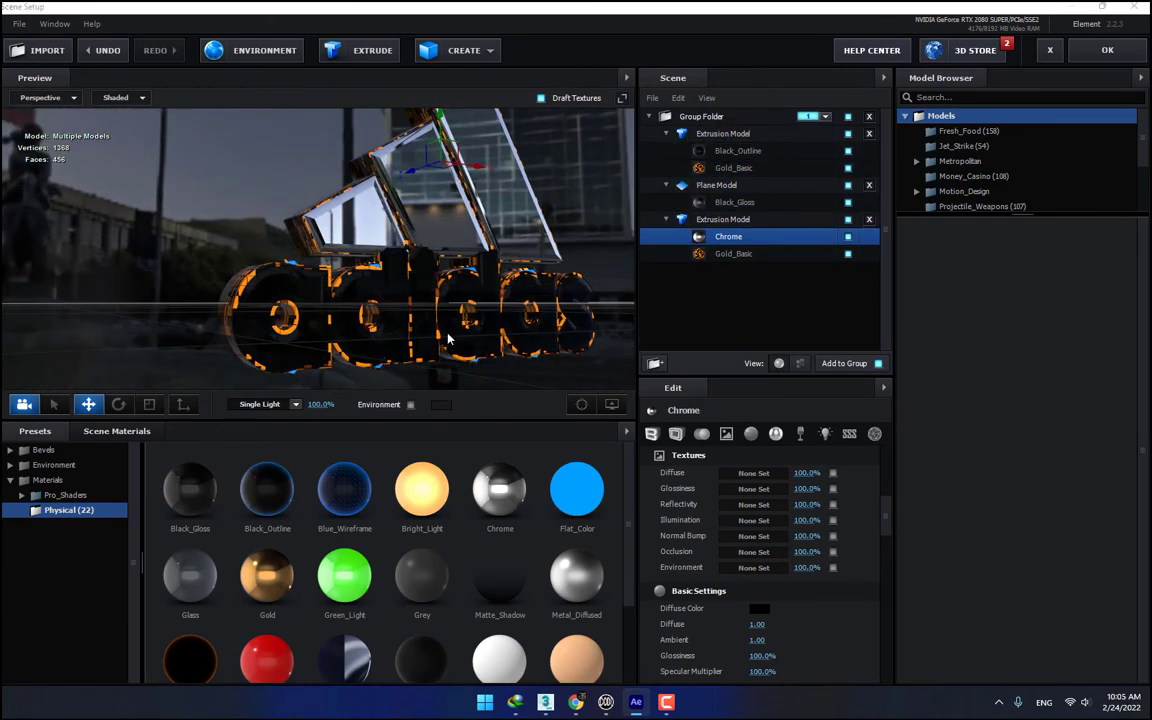
{"action": "double_click", "coordinate": [32, 496]}
{"action": "left_click", "coordinate": [70, 555]}
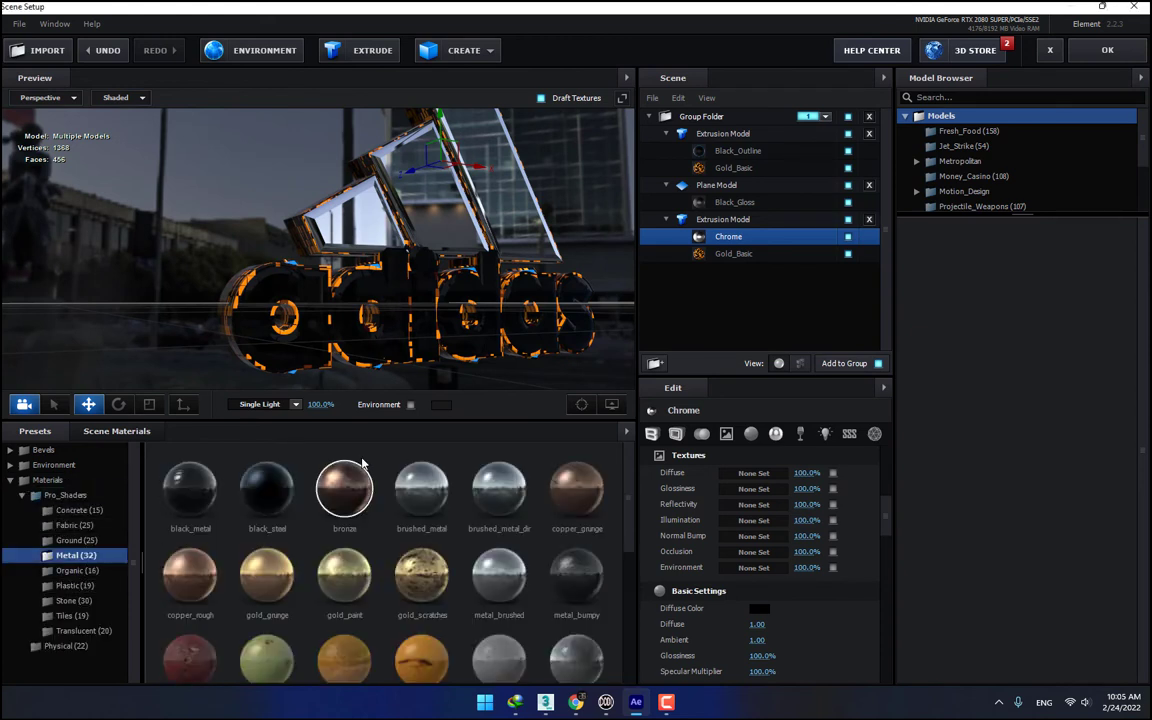
{"action": "left_click_drag", "start_coordinate": [205, 485], "coordinate": [736, 151]}
{"action": "left_click_drag", "start_coordinate": [624, 210], "coordinate": [510, 239]}
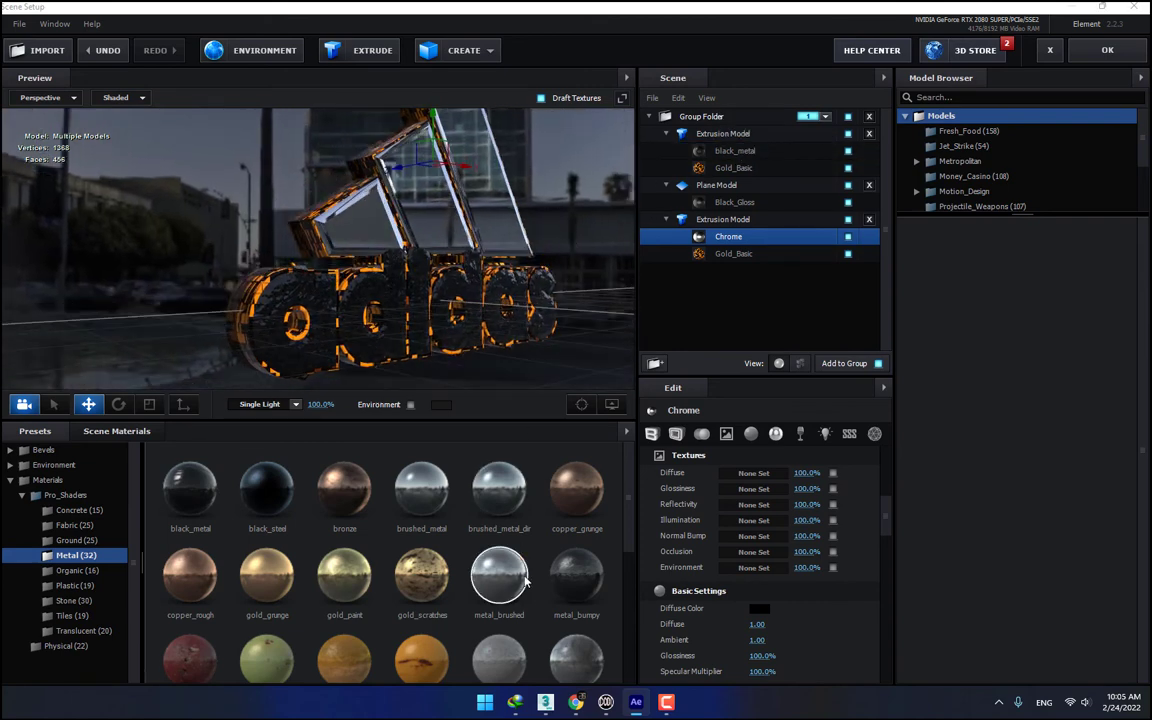
Step: Try the metal_bumpy material on the front face of the adidas text
{"action": "left_click_drag", "start_coordinate": [574, 577], "coordinate": [750, 153]}
{"action": "left_click_drag", "start_coordinate": [585, 262], "coordinate": [524, 279]}
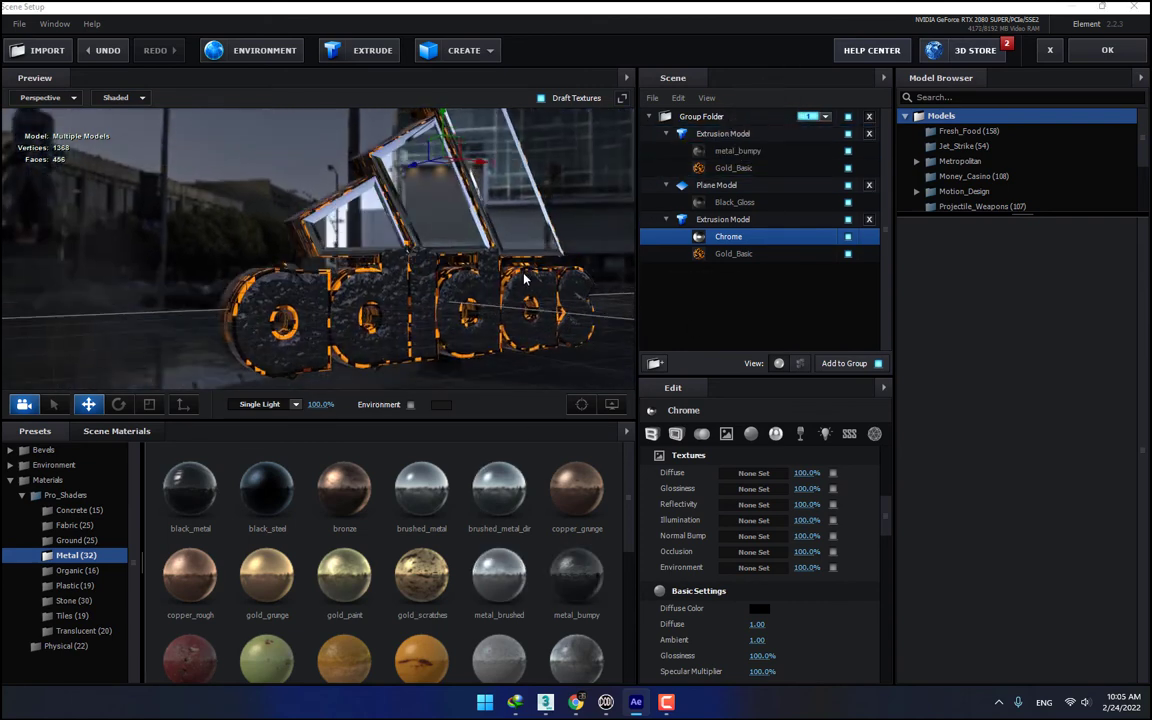
{"action": "left_click_drag", "start_coordinate": [573, 577], "coordinate": [739, 151]}
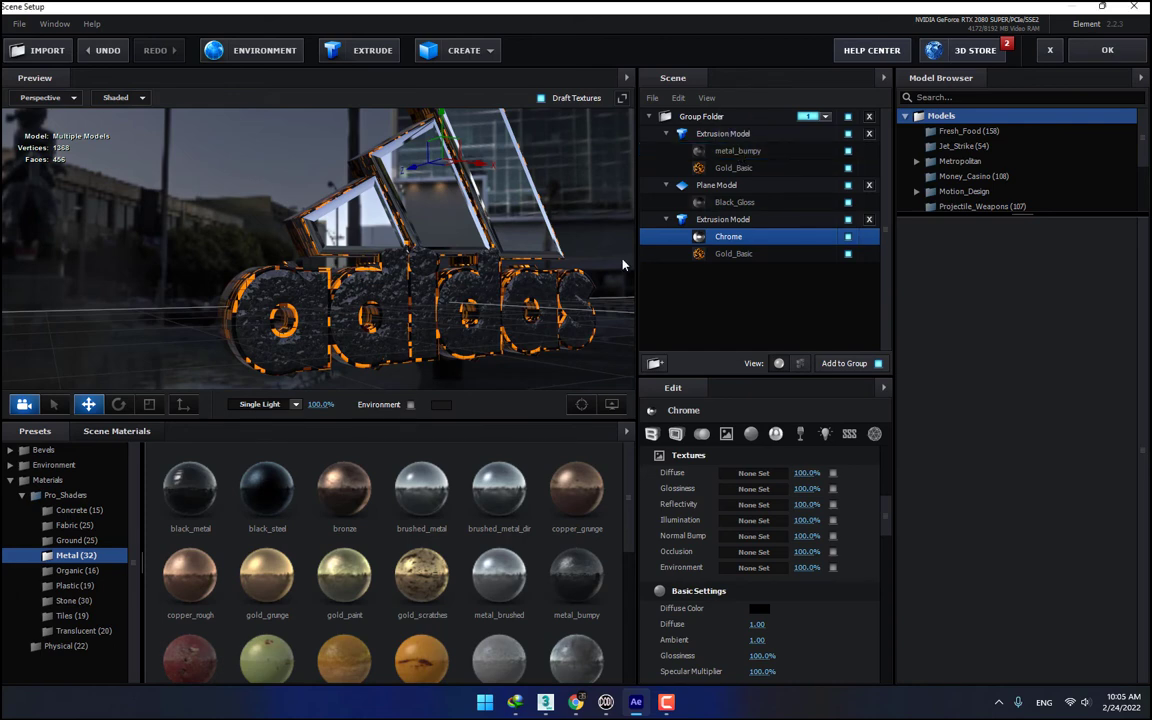
{"action": "left_click_drag", "start_coordinate": [521, 300], "coordinate": [532, 304]}
Step: Try two metal_grunge_painted materials on the adidas text's front face, ending with metal_grunge_painted_10
{"action": "scroll", "coordinate": [499, 522], "scroll_direction": "down", "scroll_amount": 8}
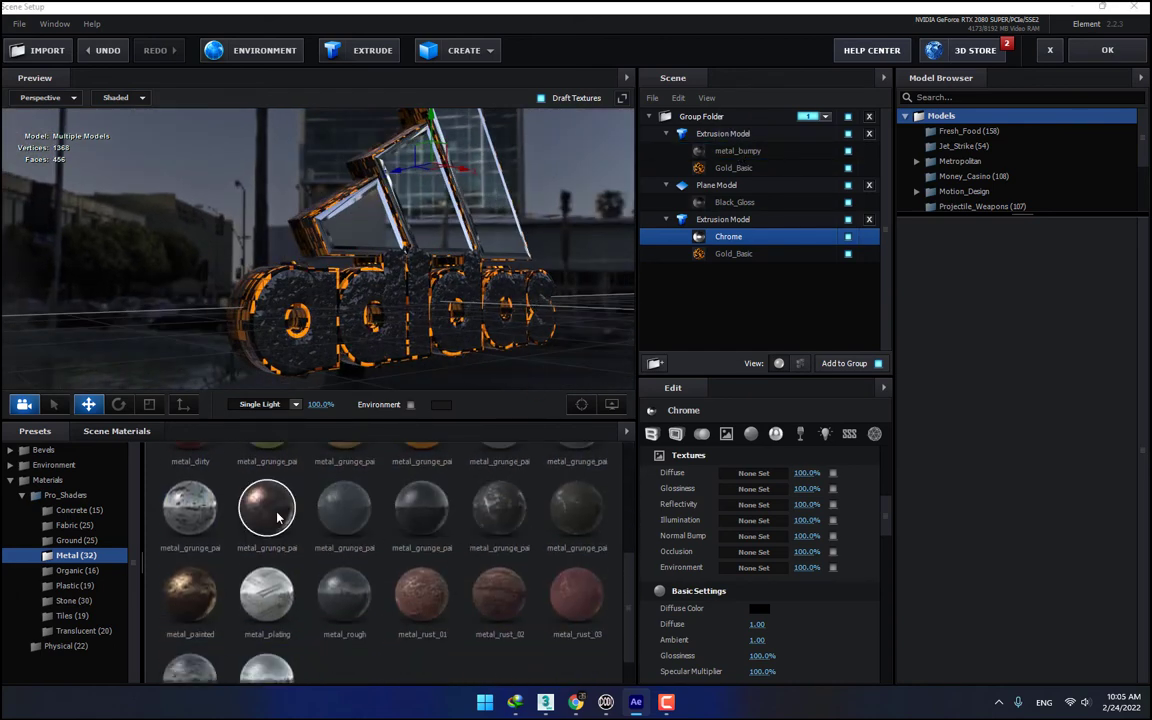
{"action": "left_click_drag", "start_coordinate": [268, 516], "coordinate": [743, 156]}
{"action": "left_click_drag", "start_coordinate": [524, 272], "coordinate": [514, 291]}
{"action": "left_click_drag", "start_coordinate": [516, 498], "coordinate": [733, 155]}
{"action": "left_click_drag", "start_coordinate": [511, 238], "coordinate": [516, 352]}
{"action": "scroll", "coordinate": [350, 530], "scroll_direction": "down", "scroll_amount": 3}
Step: Try the Grey material from the Physical presets on the adidas text's front face
{"action": "left_click", "coordinate": [68, 495]}
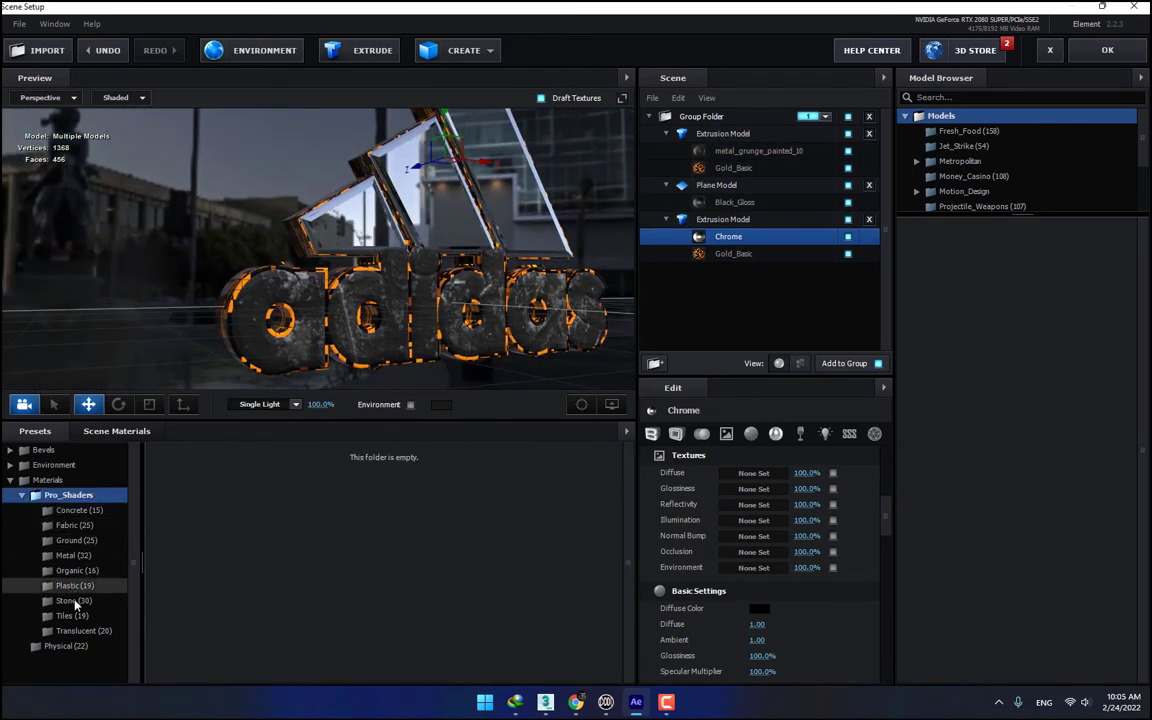
{"action": "left_click", "coordinate": [66, 647]}
{"action": "scroll", "coordinate": [383, 577], "scroll_direction": "down", "scroll_amount": 2}
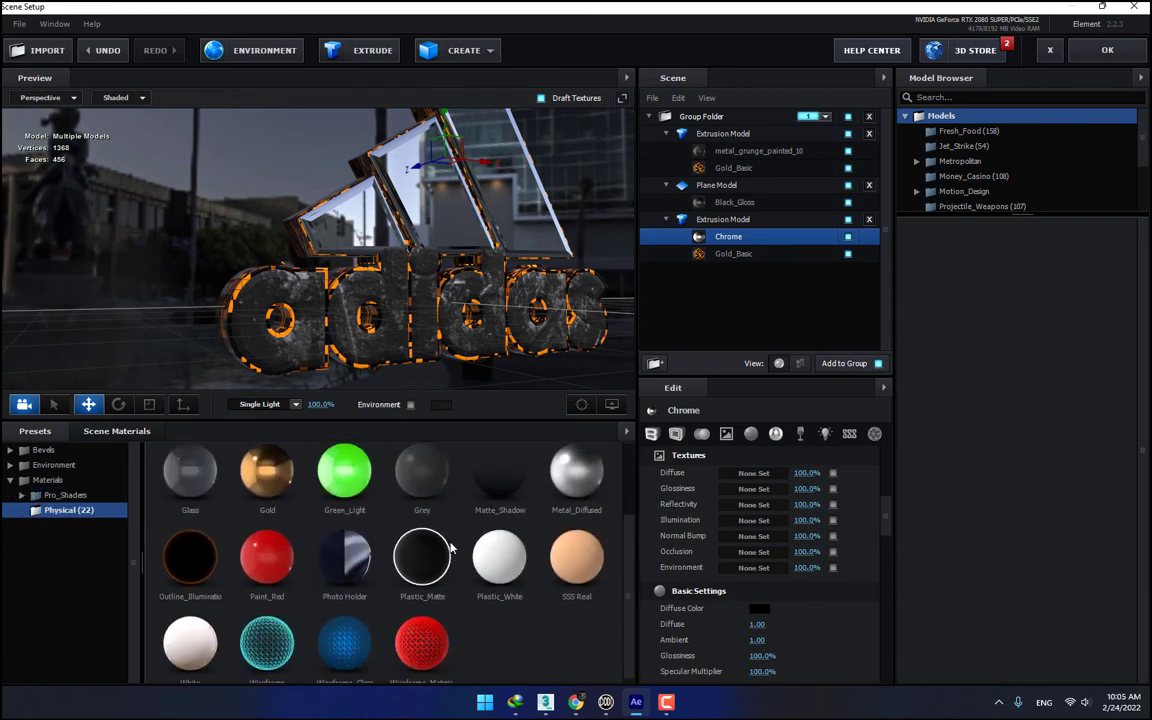
{"action": "scroll", "coordinate": [383, 577], "scroll_direction": "up", "scroll_amount": 2}
{"action": "left_click_drag", "start_coordinate": [420, 560], "coordinate": [744, 158]}
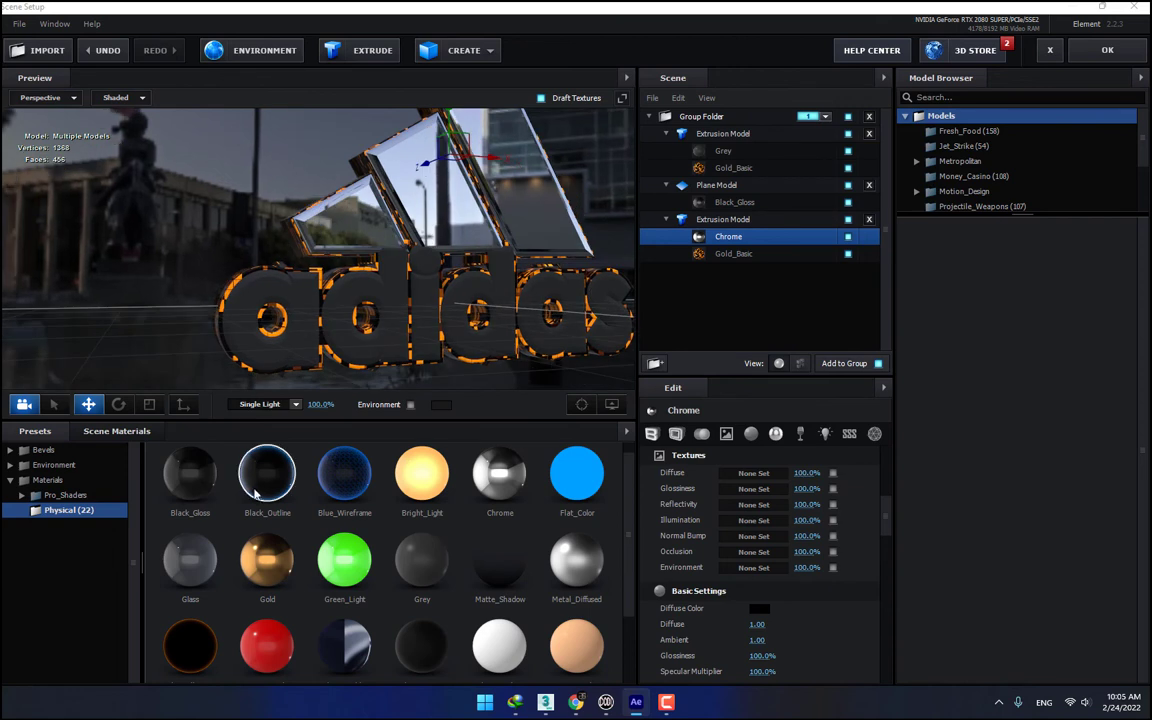
Step: Apply the Black_Outline material to the adidas text's front face and set its Diffuse Color to black
{"action": "left_click_drag", "start_coordinate": [690, 222], "coordinate": [727, 154]}
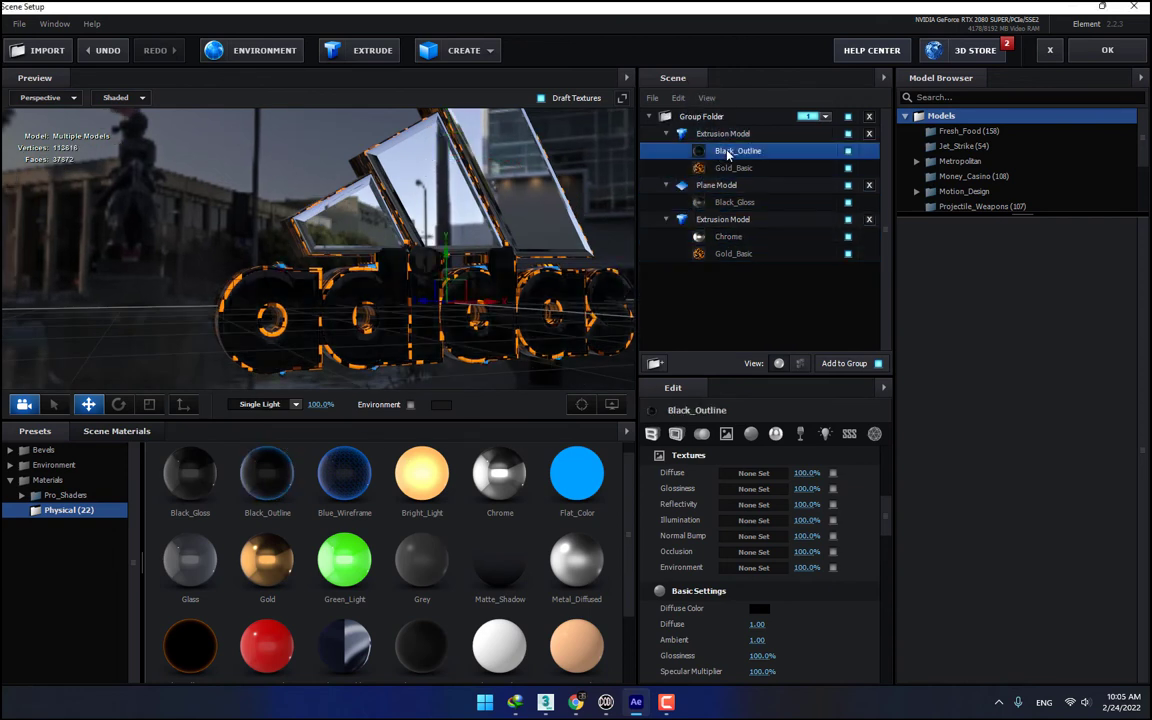
{"action": "left_click", "coordinate": [759, 608]}
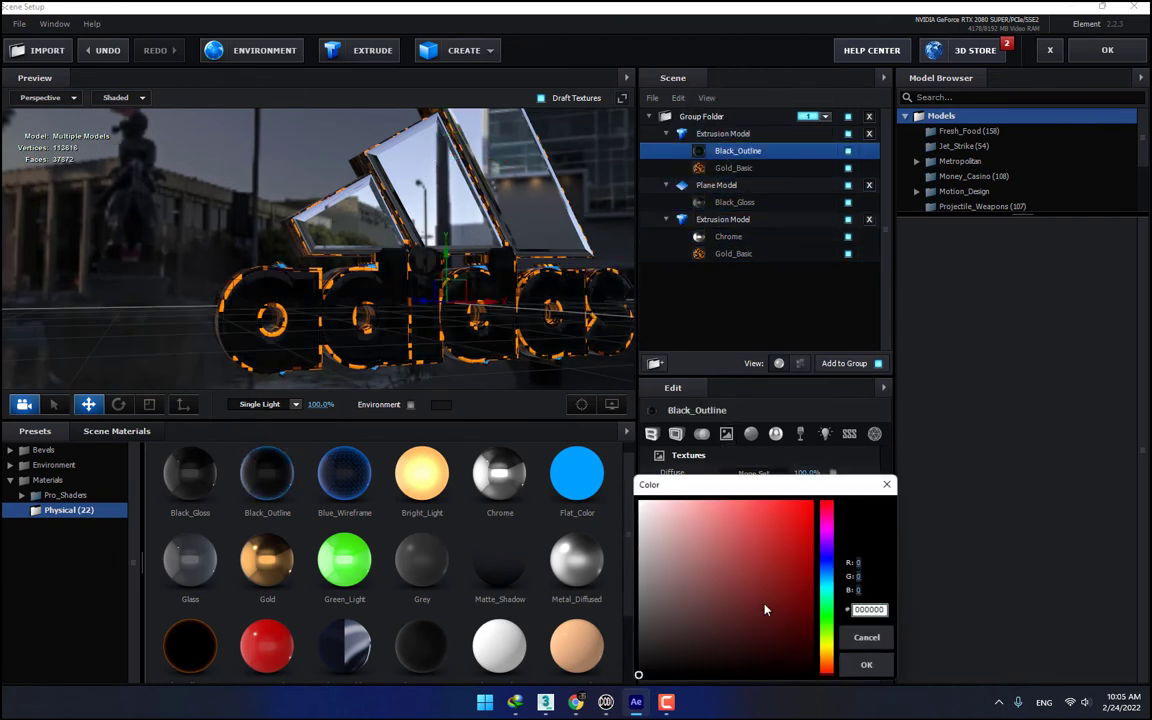
{"action": "left_click", "coordinate": [824, 663]}
{"action": "mouse_move", "coordinate": [806, 532]}
{"action": "left_mouse_down"}
{"action": "mouse_move", "coordinate": [812, 524]}
{"action": "mouse_move", "coordinate": [799, 708]}
{"action": "left_mouse_up"}
{"action": "left_click", "coordinate": [866, 664]}
Step: Apply the Chrome material to the adidas text's front face and accept the scene setup
{"action": "left_click_drag", "start_coordinate": [478, 307], "coordinate": [527, 340]}
{"action": "left_click_drag", "start_coordinate": [500, 470], "coordinate": [705, 150]}
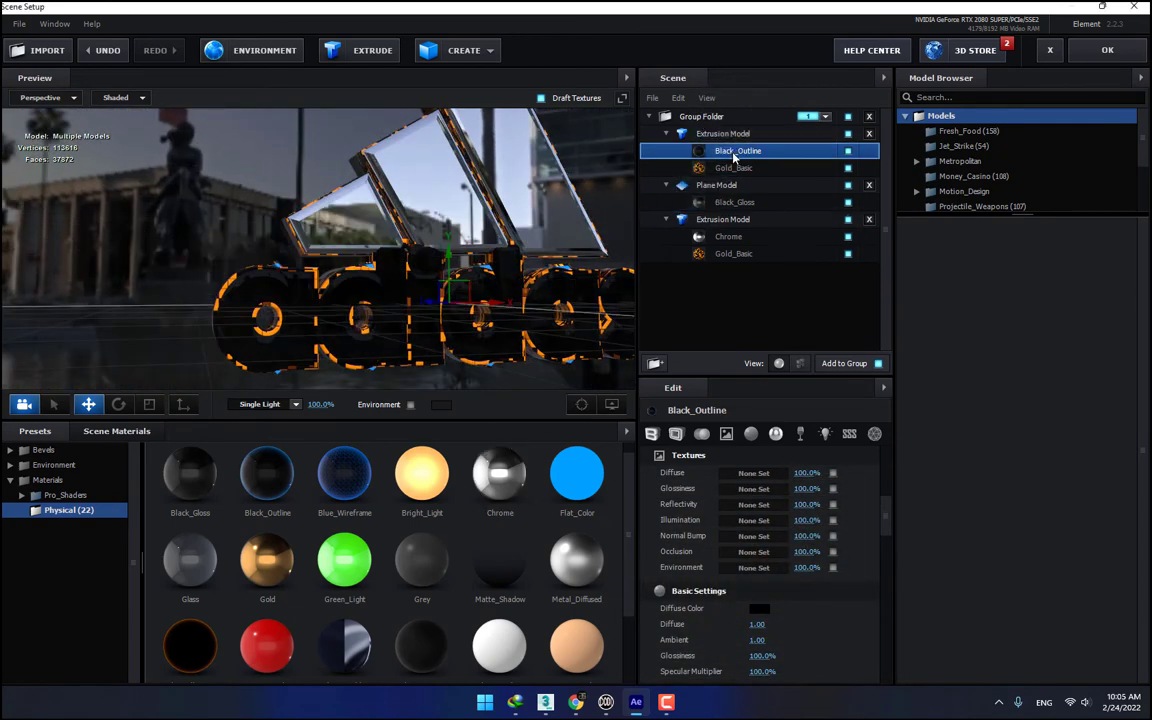
{"action": "left_click", "coordinate": [1107, 50]}
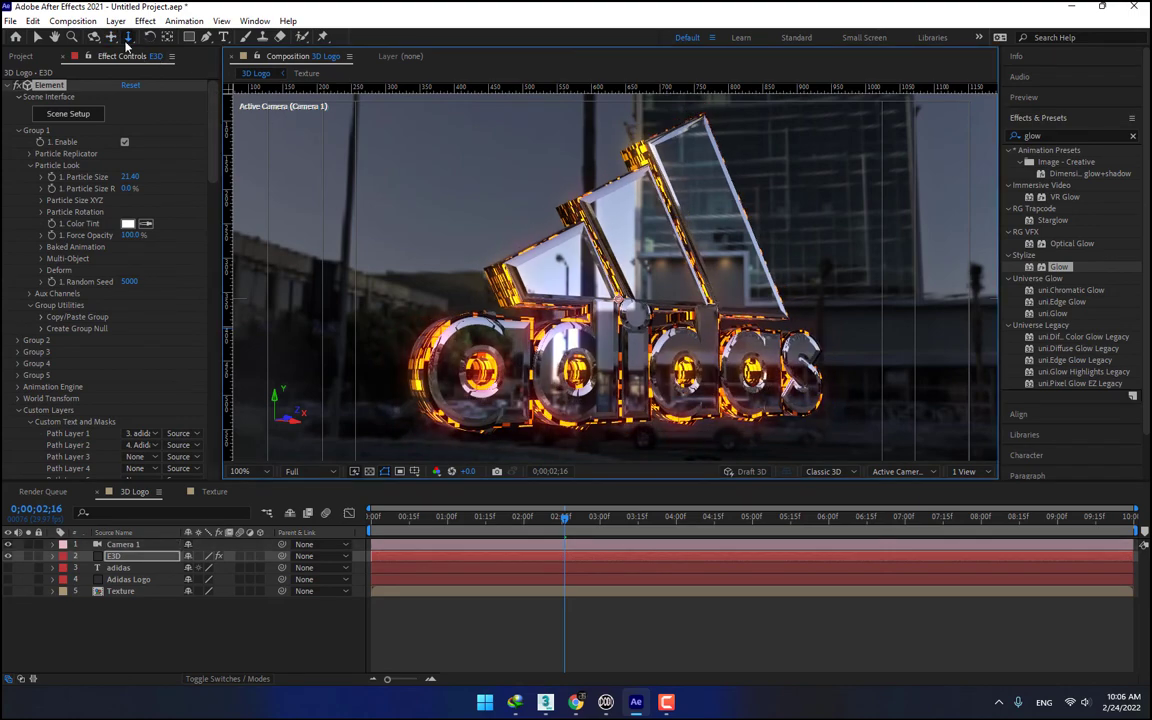
Step: Orbit the camera to an angled side view of the logo and shift the Texture layer's Hue/Saturation master hue to turquoise
{"action": "left_click", "coordinate": [99, 36]}
{"action": "left_click_drag", "start_coordinate": [502, 236], "coordinate": [436, 225]}
{"action": "left_click", "coordinate": [212, 491]}
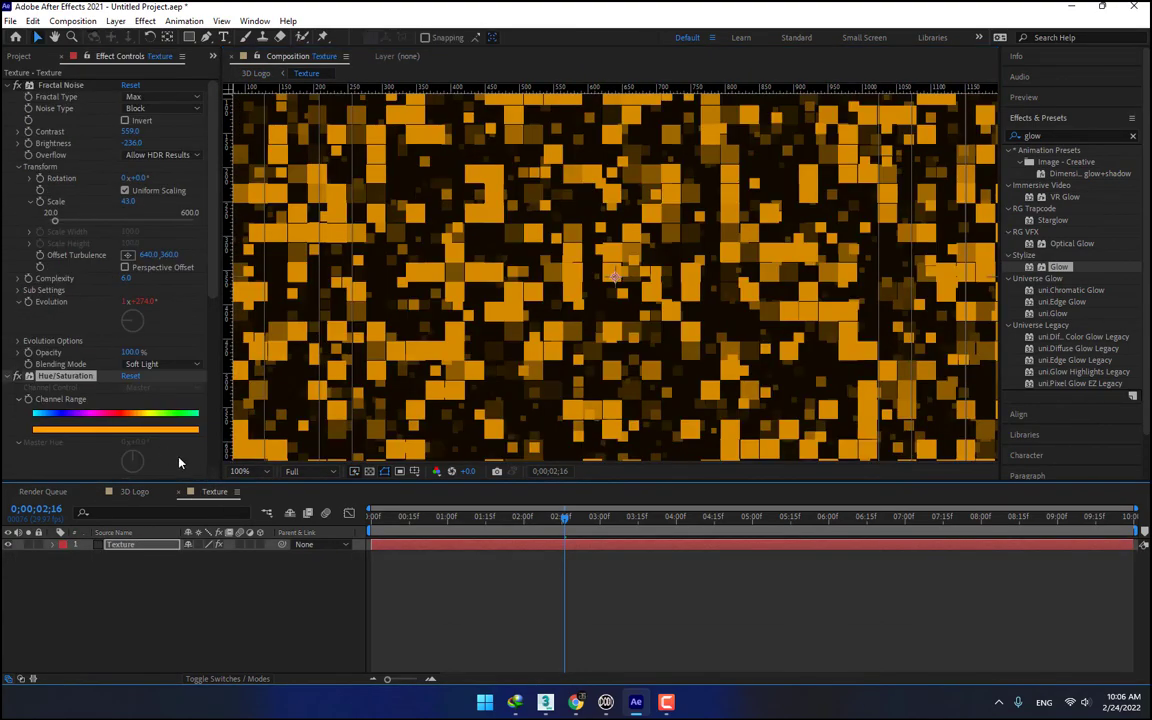
{"action": "scroll", "coordinate": [180, 462], "scroll_direction": "down", "scroll_amount": 3}
{"action": "left_click_drag", "start_coordinate": [145, 460], "coordinate": [228, 457]}
{"action": "left_click", "coordinate": [136, 492]}
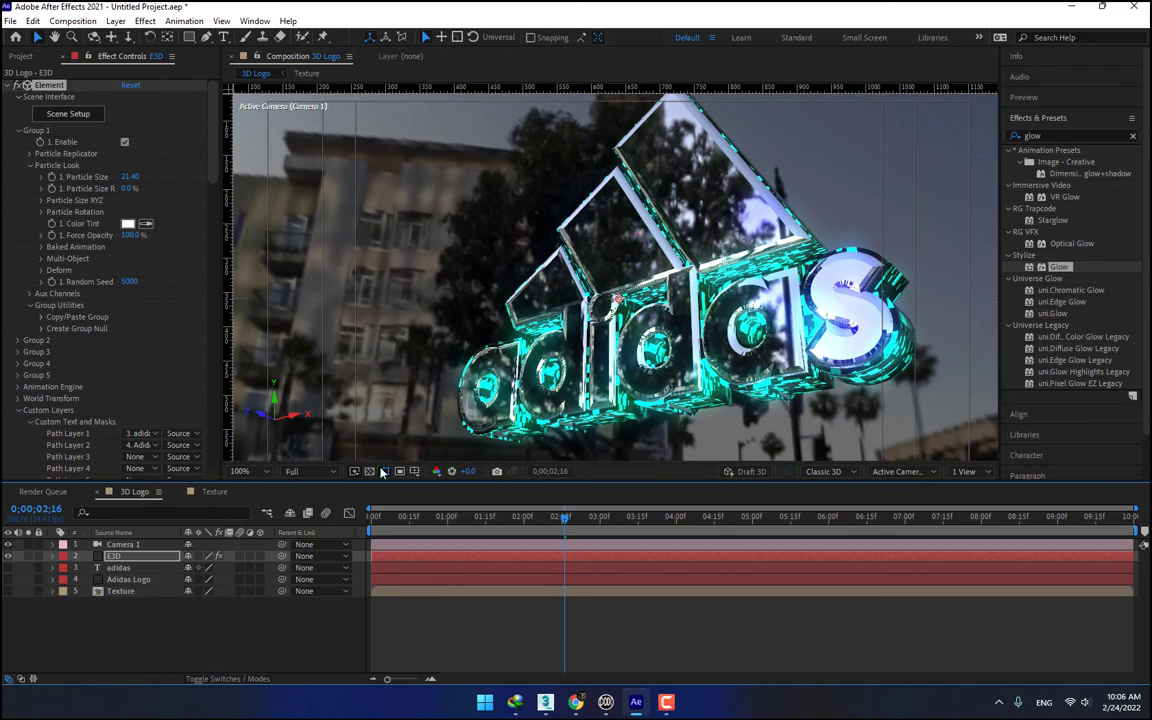
Step: Inspect the whole Texture composition and its layer's Scale property, and return to the 3D Logo composition
{"action": "left_click", "coordinate": [213, 492]}
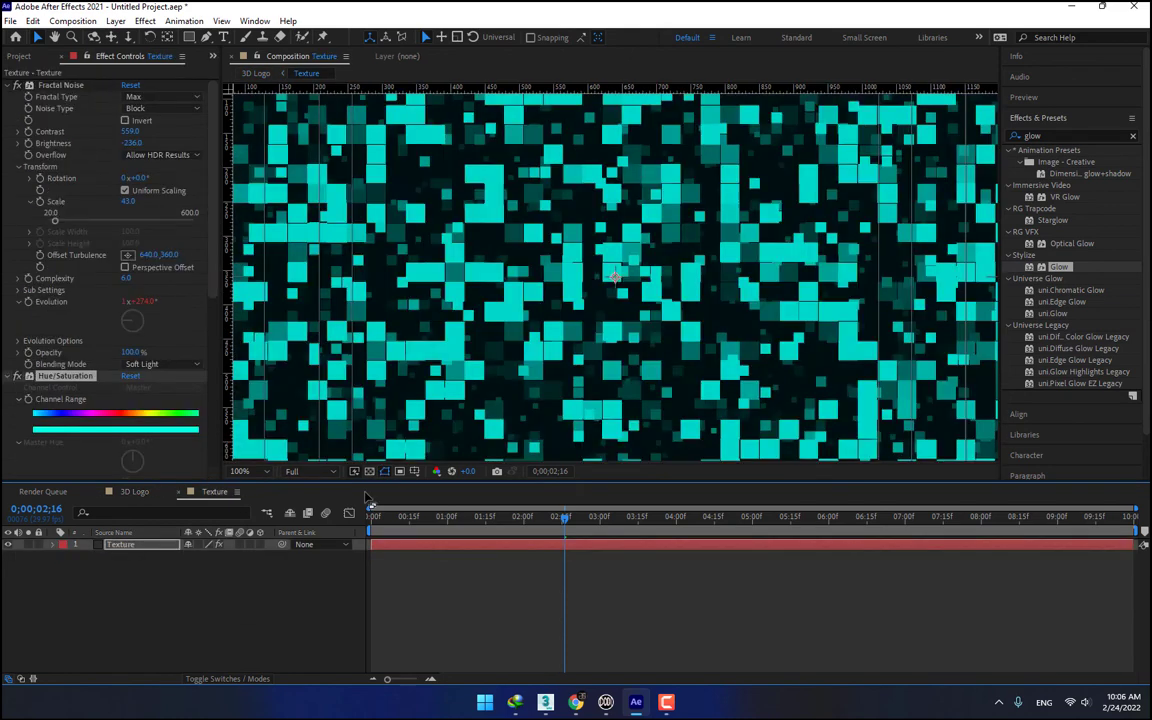
{"action": "key", "text": "comma"}
{"action": "key", "text": "comma"}
{"action": "key", "text": "comma"}
{"action": "key", "text": "comma"}
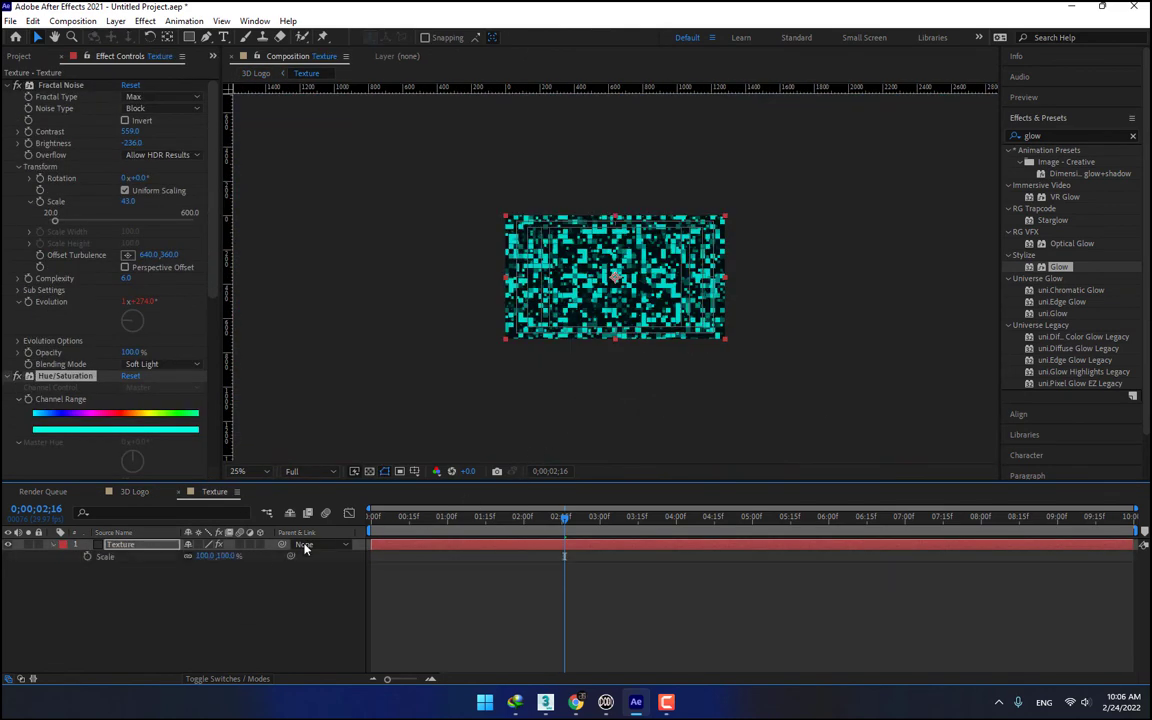
{"action": "left_click", "coordinate": [135, 492]}
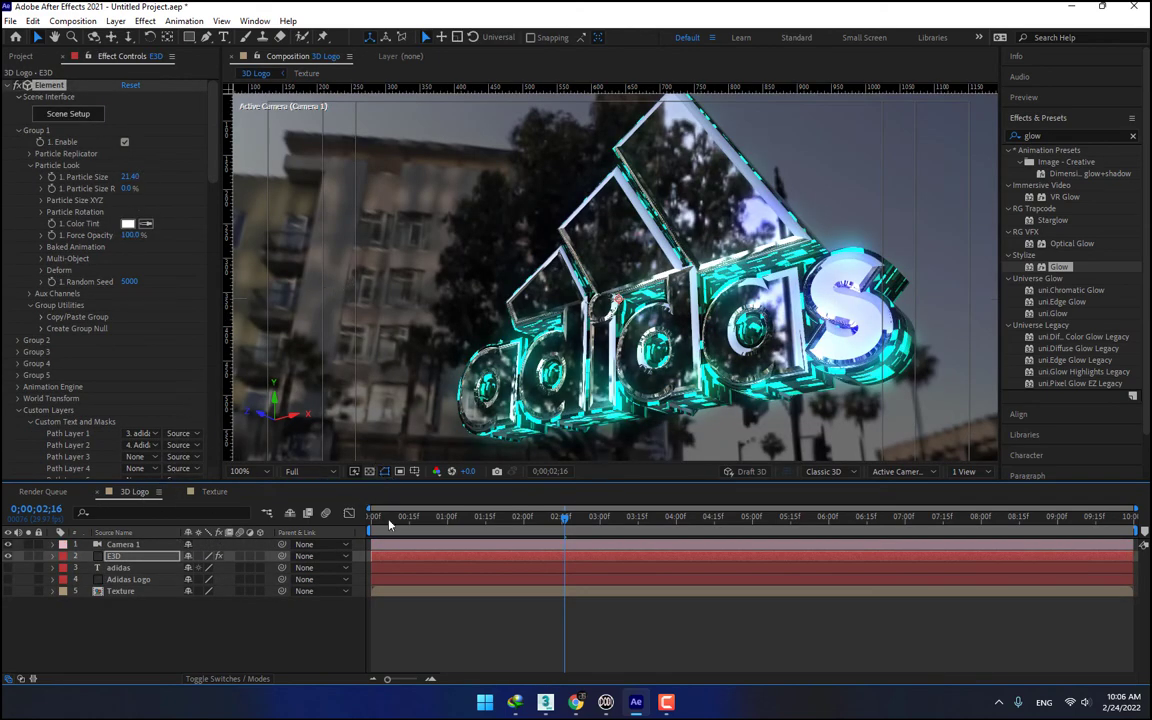
Step: Go to the timeline start and open the BackLight_4K folder as the source for the E3D scene's environment texture
{"action": "left_click_drag", "start_coordinate": [389, 521], "coordinate": [364, 524]}
{"action": "left_click", "coordinate": [124, 546]}
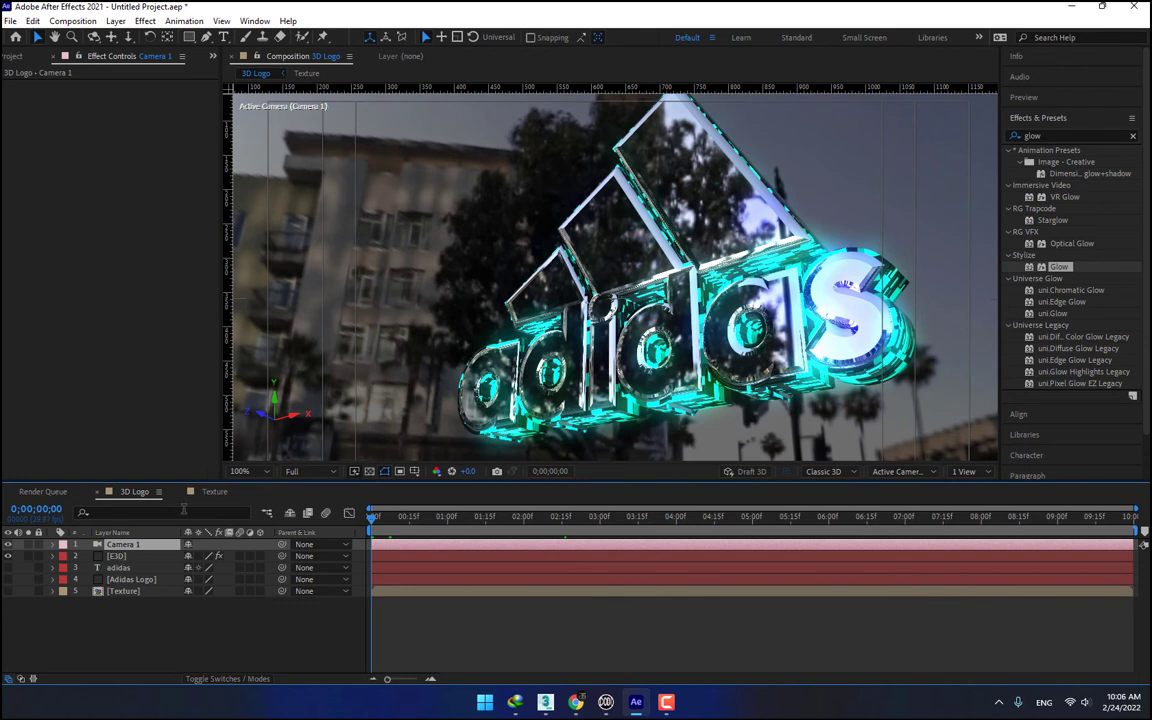
{"action": "left_click", "coordinate": [129, 557]}
{"action": "left_click", "coordinate": [75, 114]}
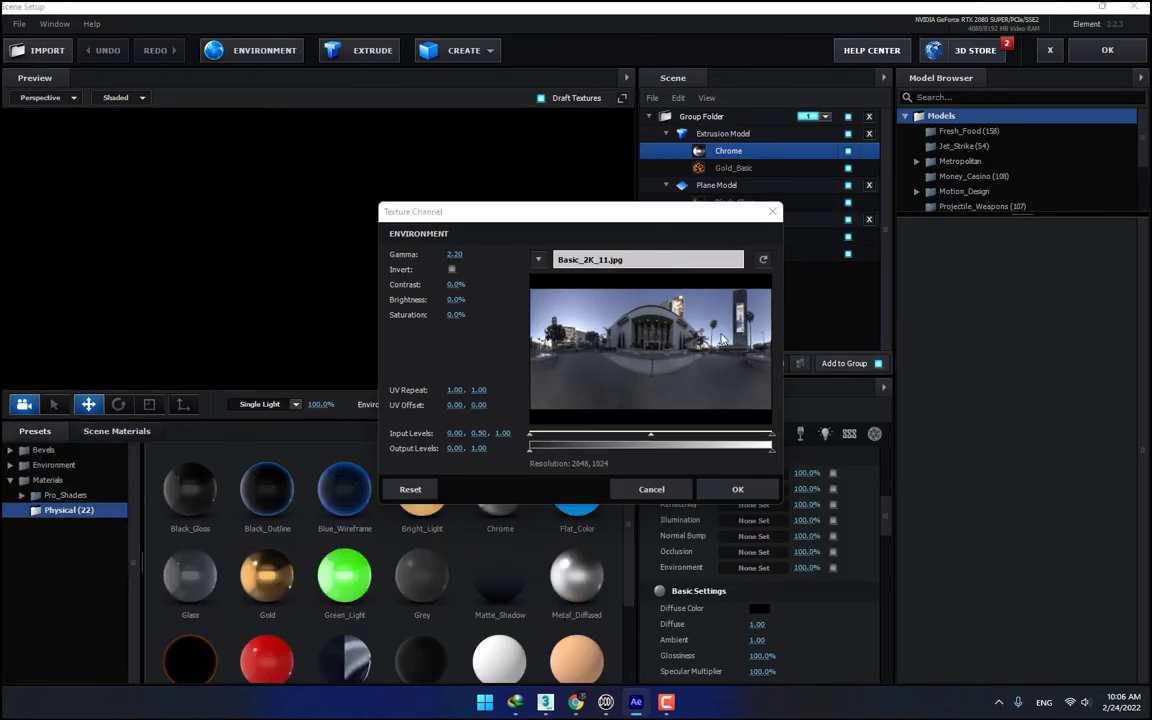
{"action": "left_click", "coordinate": [723, 340]}
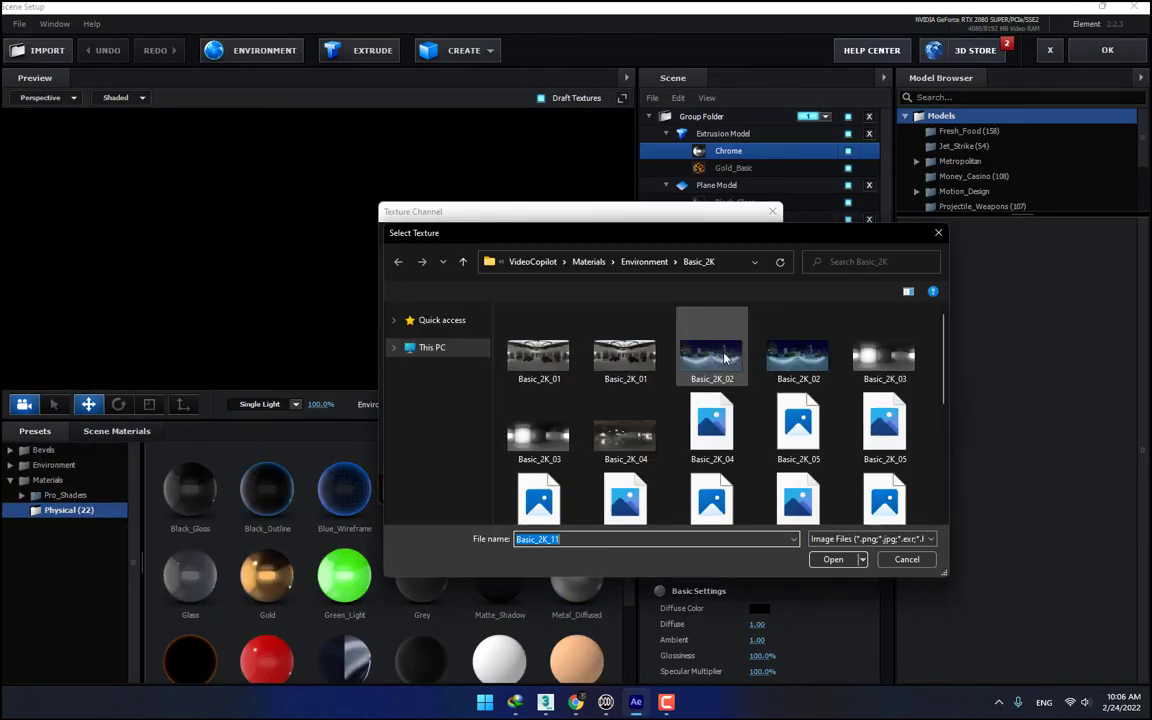
{"action": "left_click", "coordinate": [650, 262]}
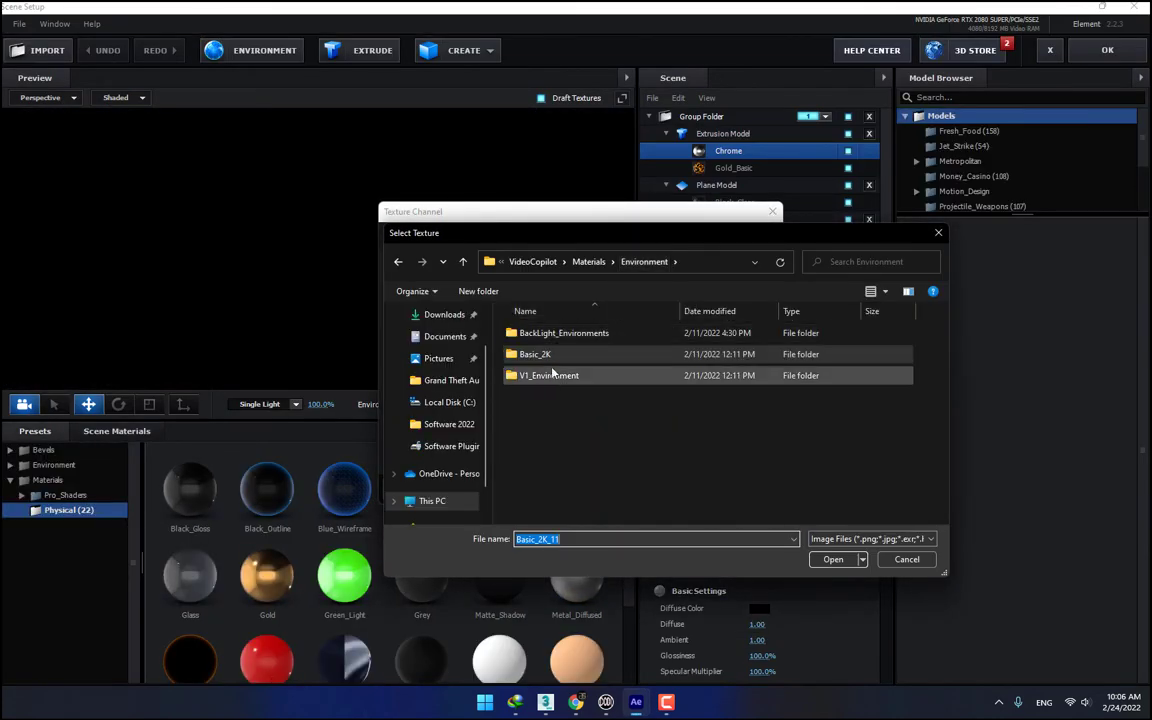
{"action": "double_click", "coordinate": [555, 334]}
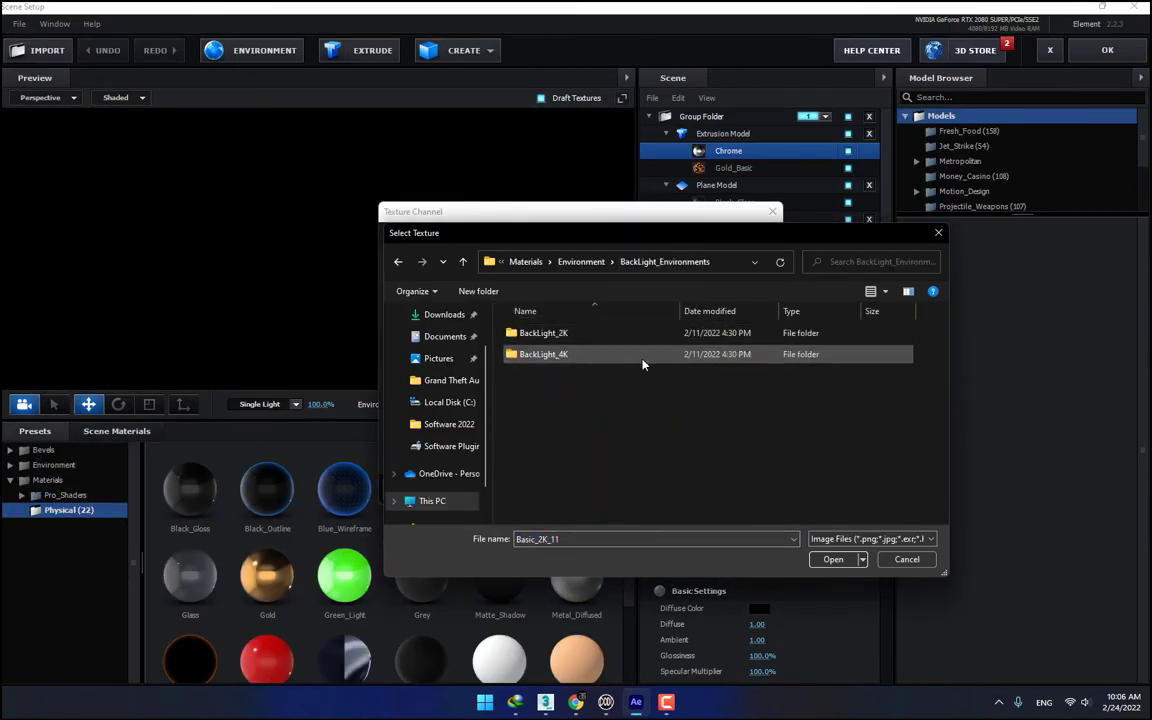
{"action": "double_click", "coordinate": [576, 358]}
Step: Load BackLight_4K_25.jpg as the scene's environment texture, accept downscaling, and apply the scene setup
{"action": "scroll", "coordinate": [805, 389], "scroll_direction": "down", "scroll_amount": 1}
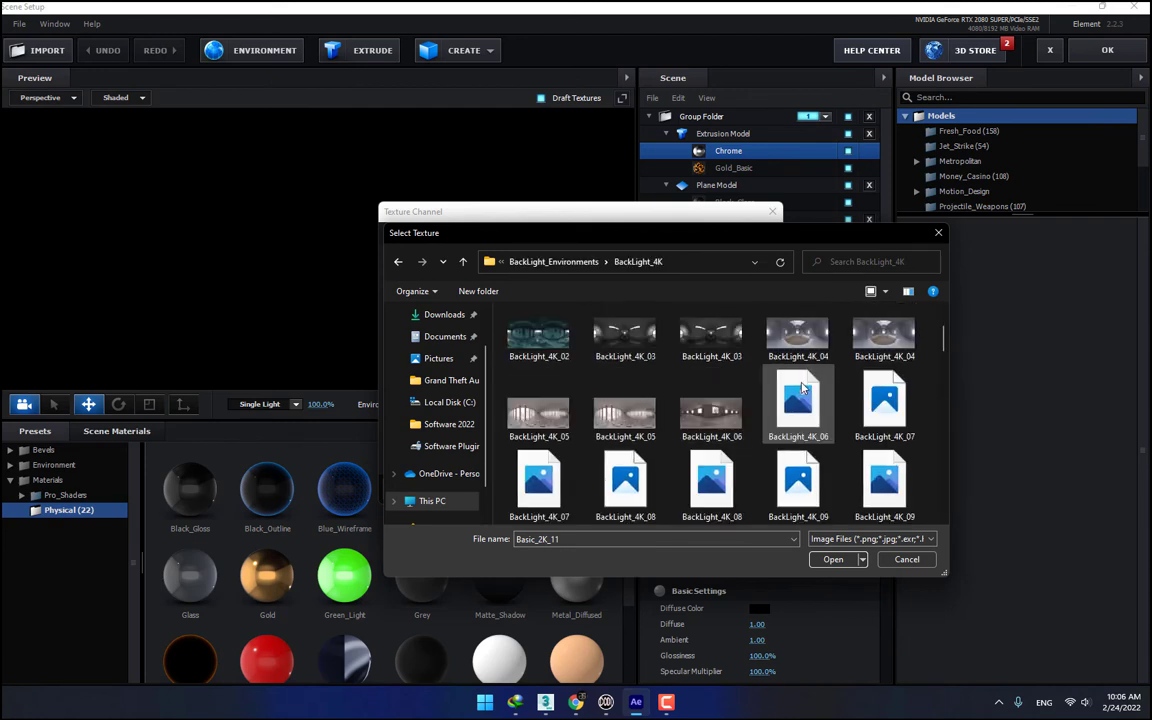
{"action": "scroll", "coordinate": [802, 389], "scroll_direction": "down", "scroll_amount": 3}
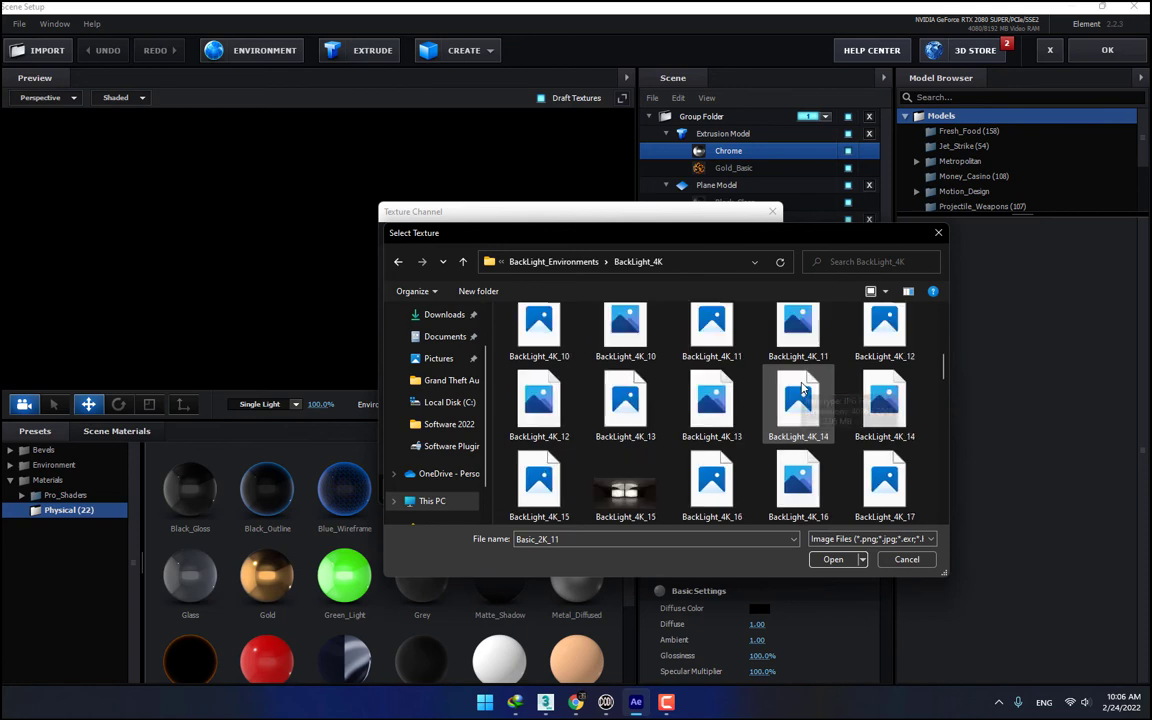
{"action": "scroll", "coordinate": [801, 389], "scroll_direction": "up", "scroll_amount": 1}
{"action": "left_click", "coordinate": [711, 325]}
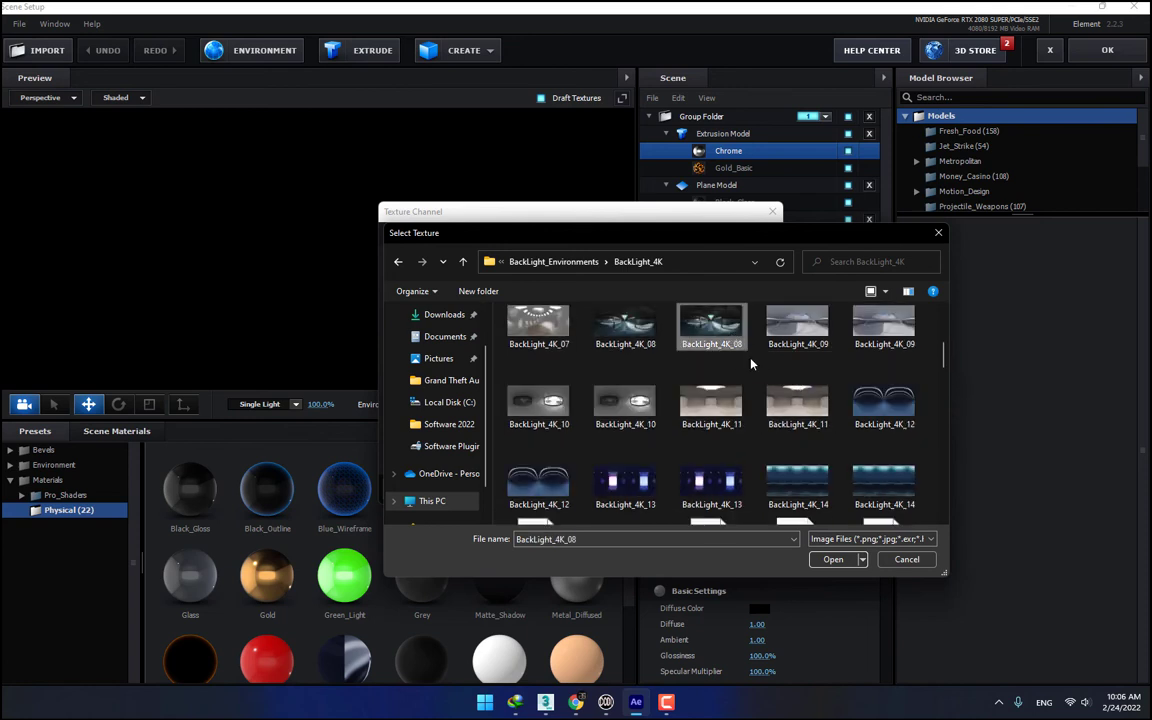
{"action": "scroll", "coordinate": [801, 400], "scroll_direction": "down", "scroll_amount": 3}
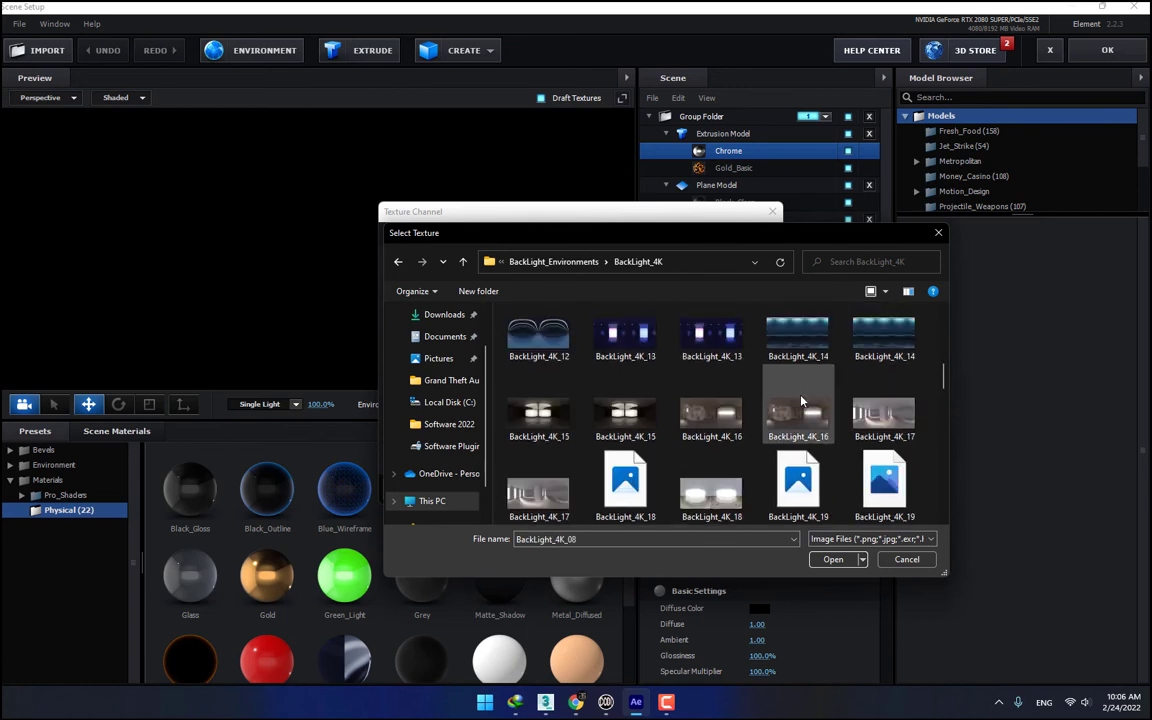
{"action": "scroll", "coordinate": [801, 400], "scroll_direction": "down", "scroll_amount": 1}
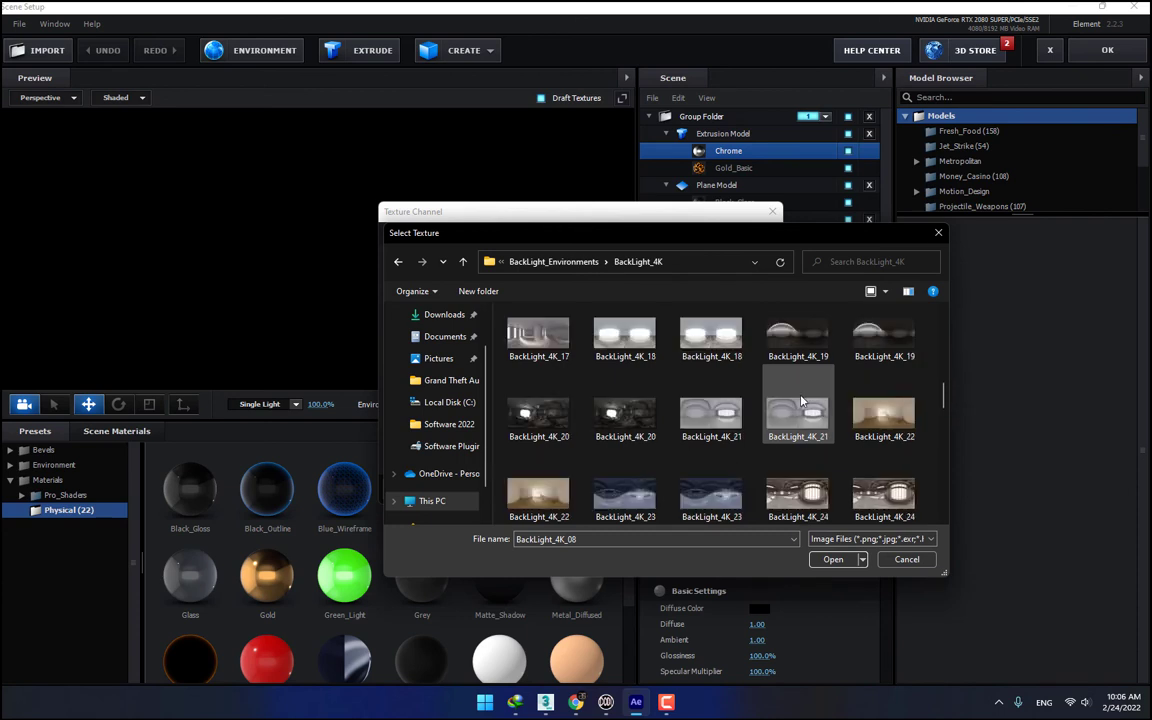
{"action": "scroll", "coordinate": [801, 400], "scroll_direction": "down", "scroll_amount": 2}
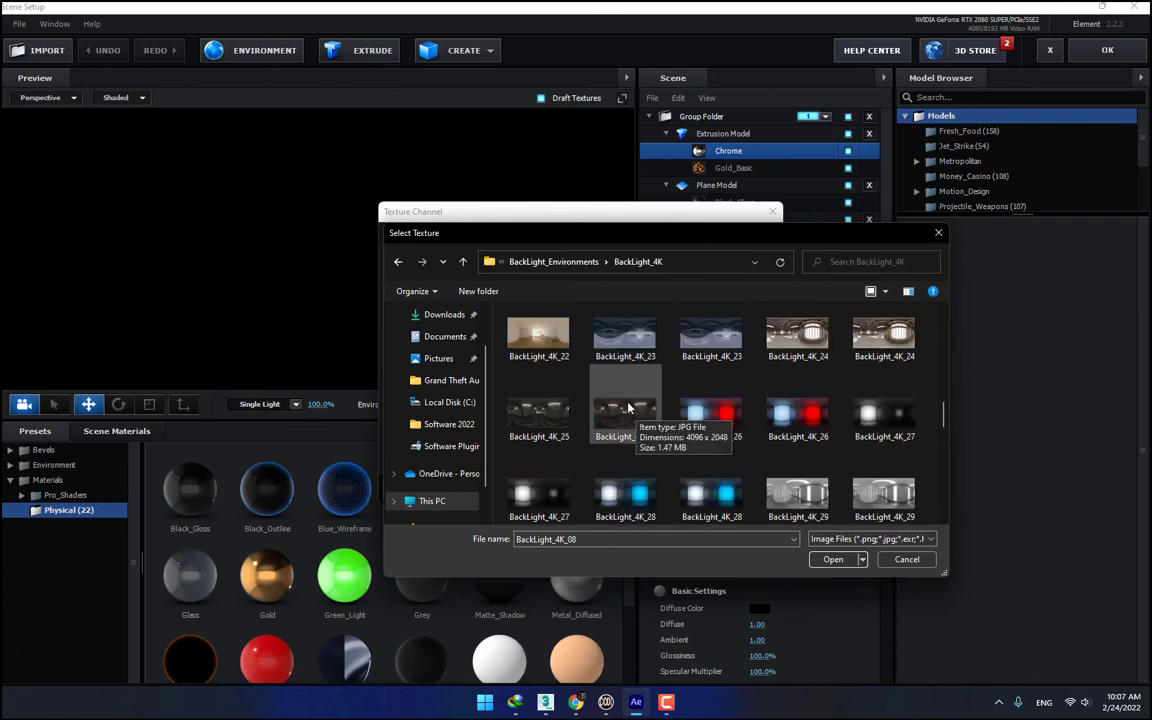
{"action": "double_click", "coordinate": [628, 407]}
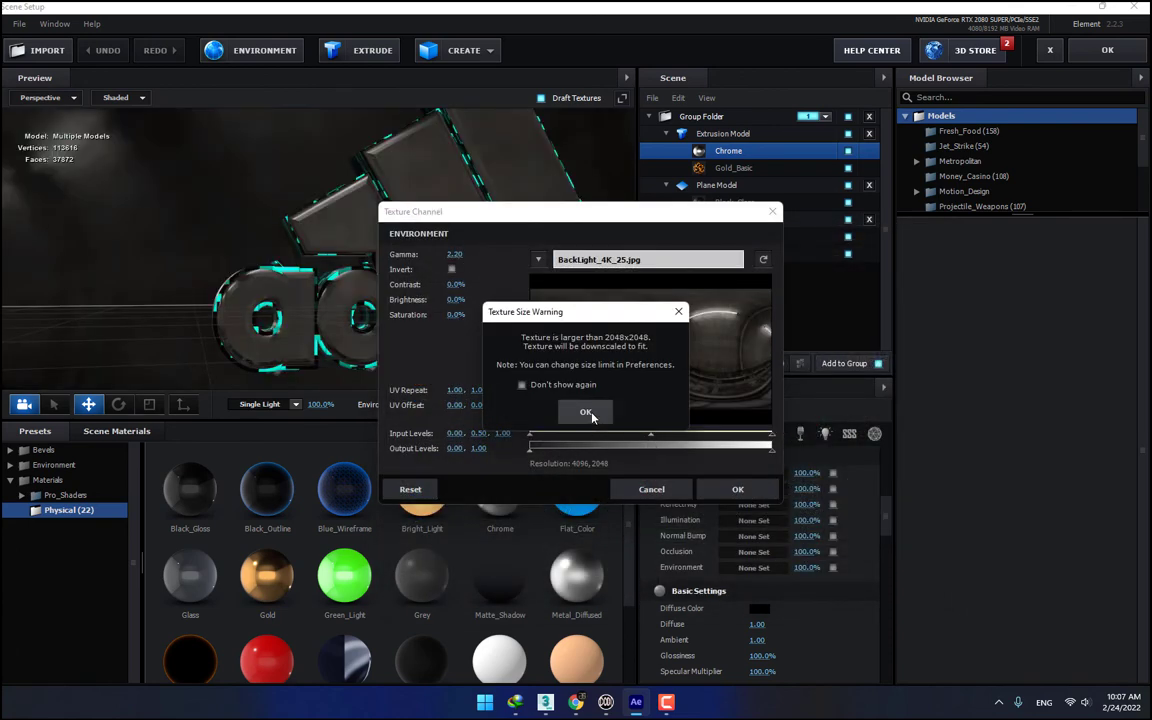
{"action": "left_click", "coordinate": [586, 412]}
{"action": "left_click", "coordinate": [738, 489]}
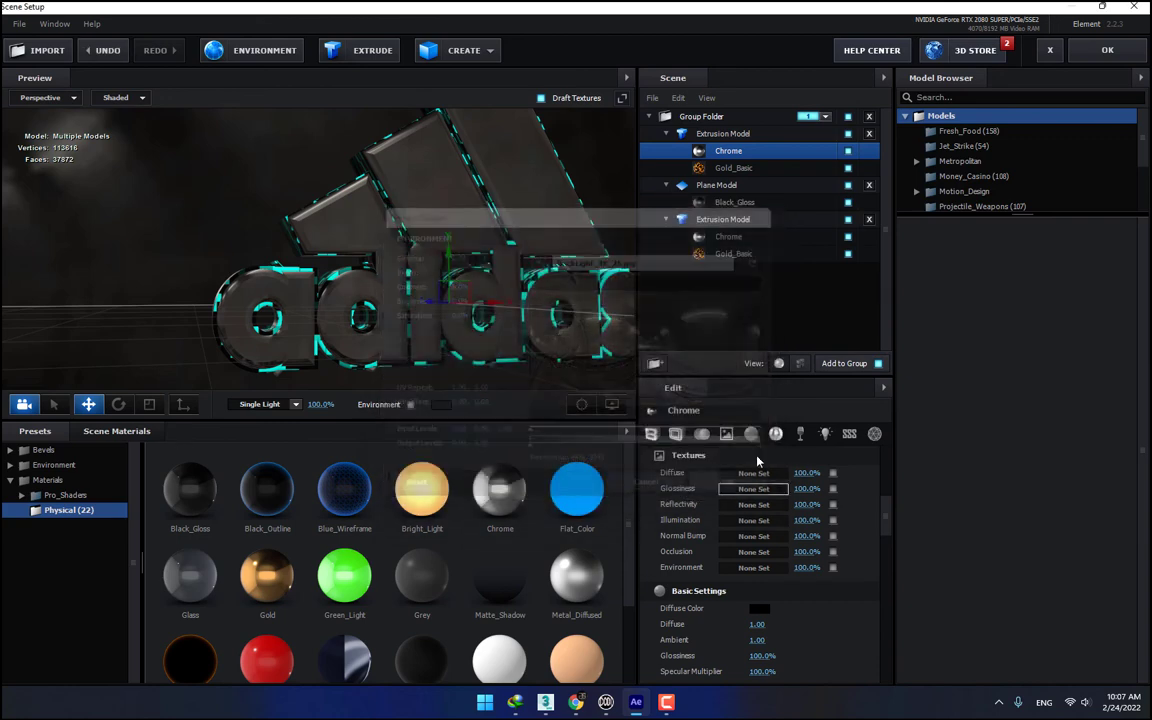
{"action": "left_click", "coordinate": [1106, 52]}
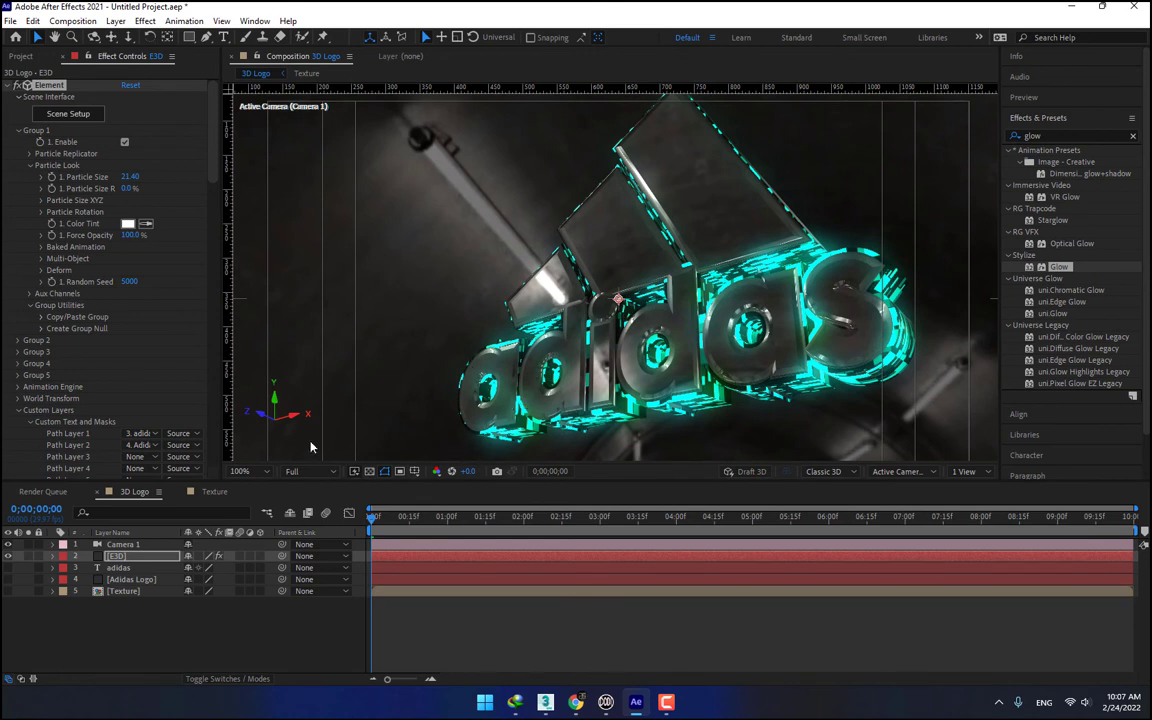
Step: Add keyframes at 0;00;00;00 for Camera 1's Point of Interest, Position, Orientation and X, Y and Z Rotation
{"action": "left_click", "coordinate": [127, 546]}
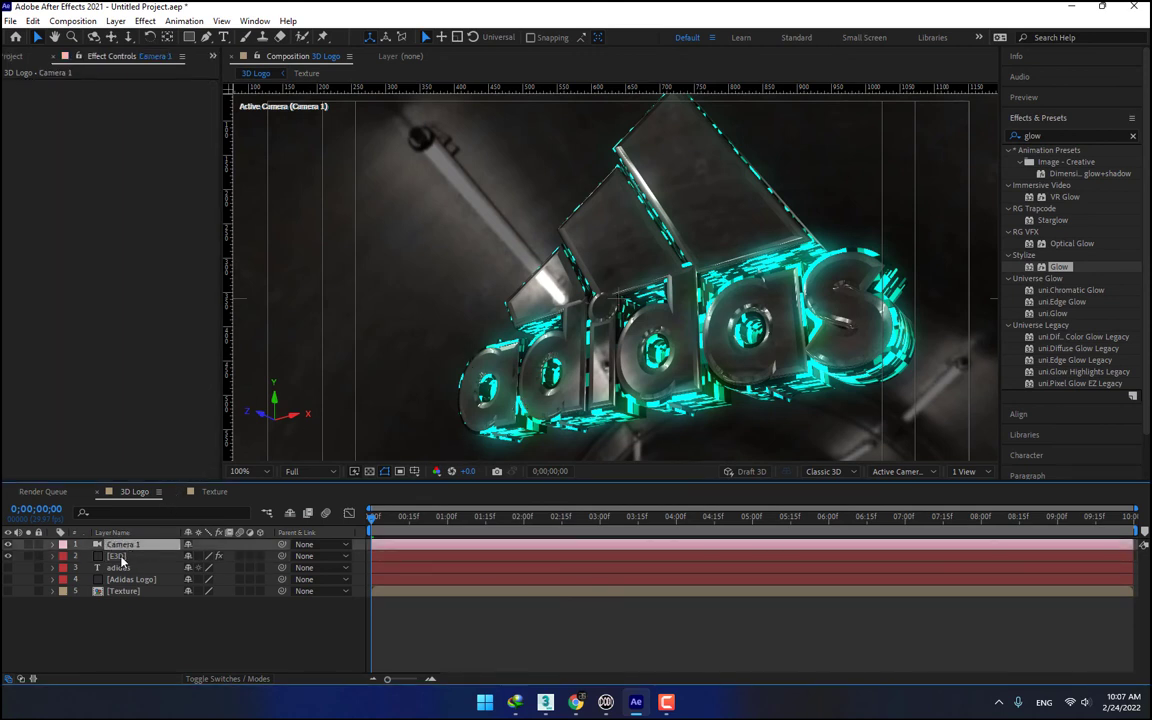
{"action": "left_click", "coordinate": [53, 545]}
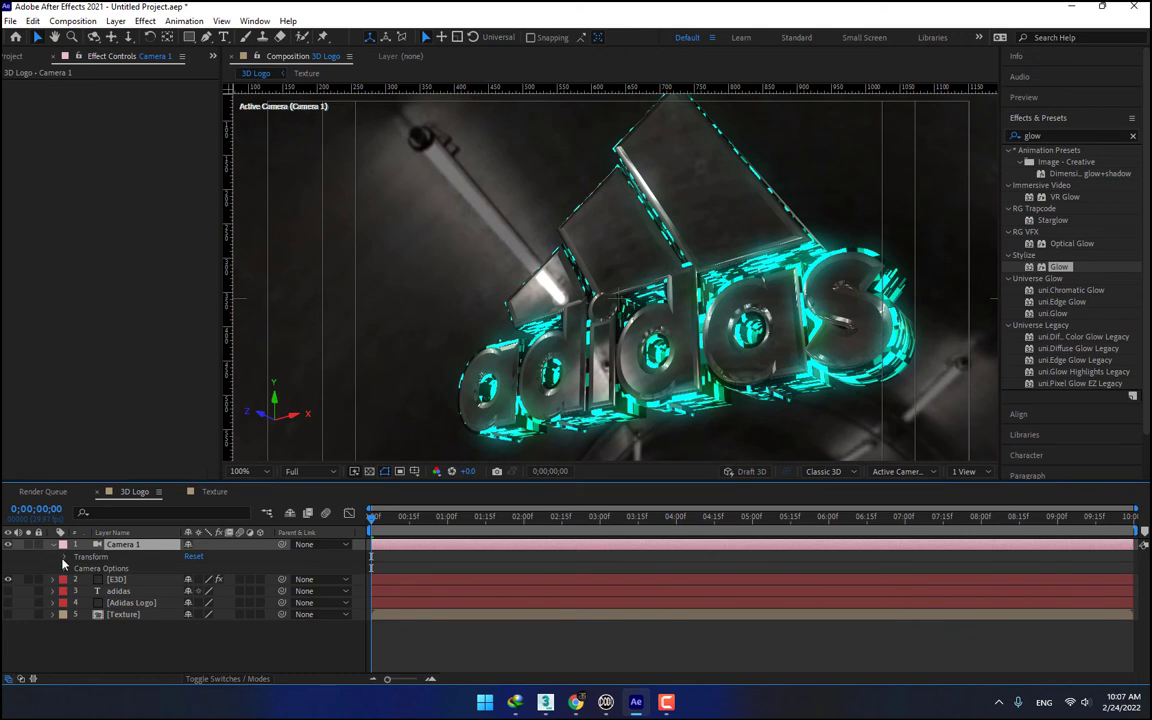
{"action": "left_click", "coordinate": [64, 557]}
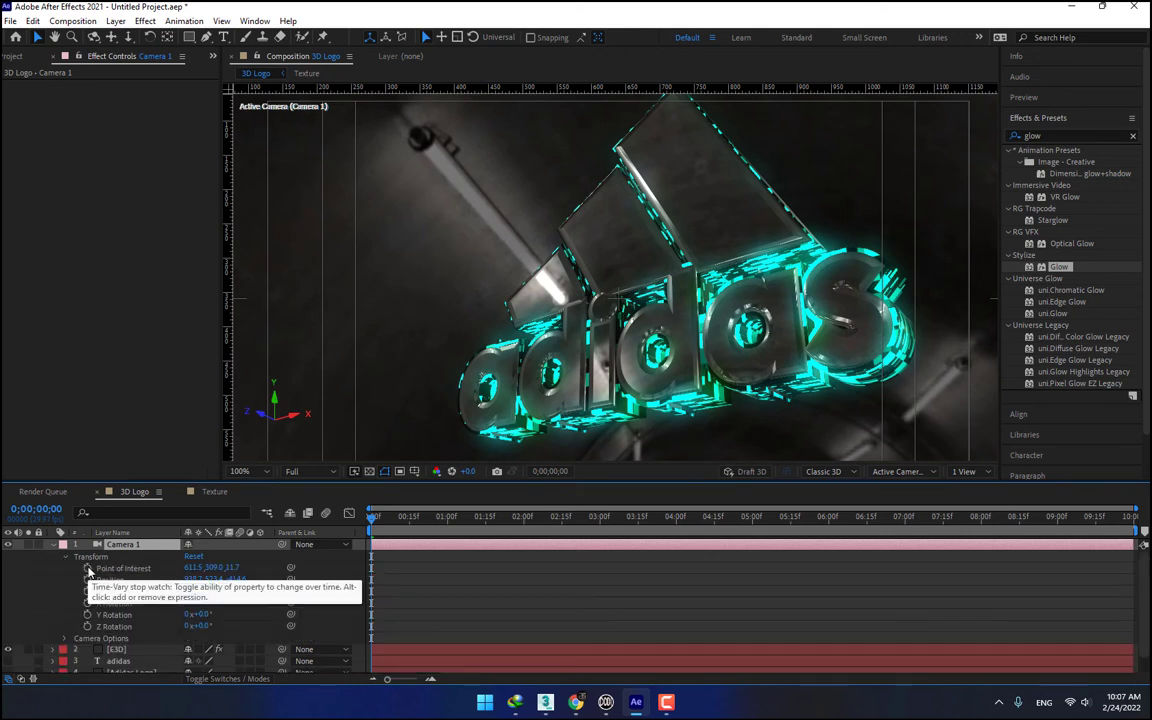
{"action": "left_click", "coordinate": [87, 579]}
{"action": "left_click", "coordinate": [87, 591]}
{"action": "left_click", "coordinate": [87, 603]}
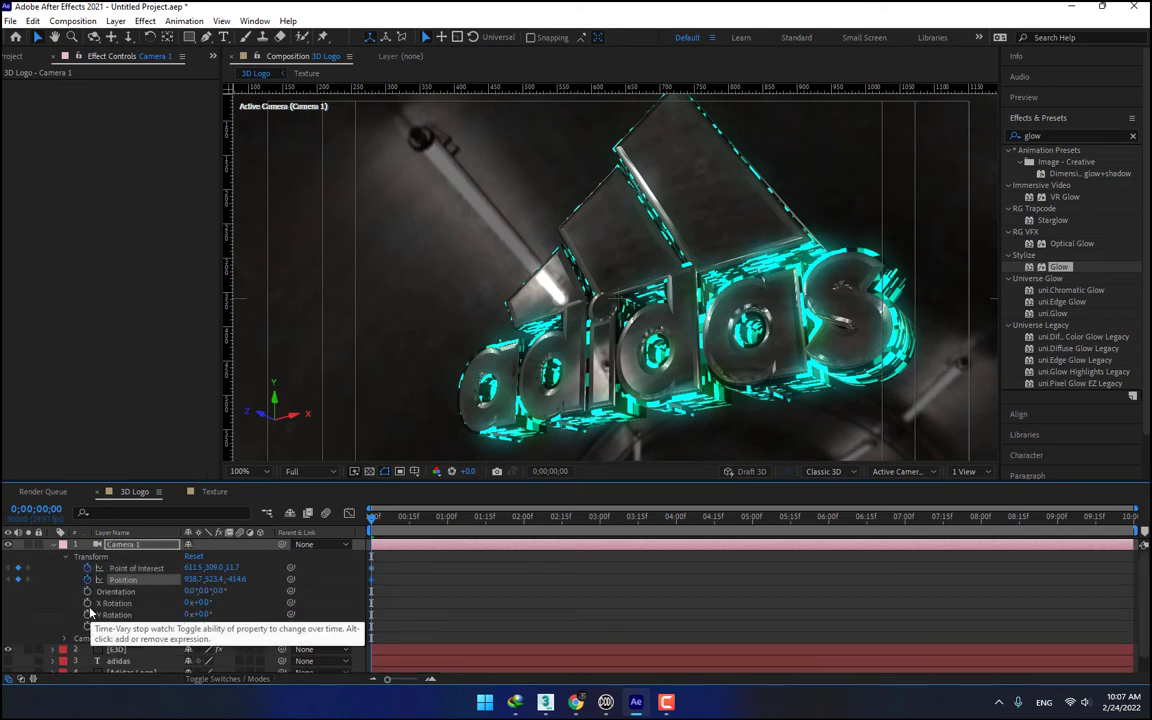
{"action": "left_click", "coordinate": [87, 615]}
{"action": "left_click", "coordinate": [87, 626]}
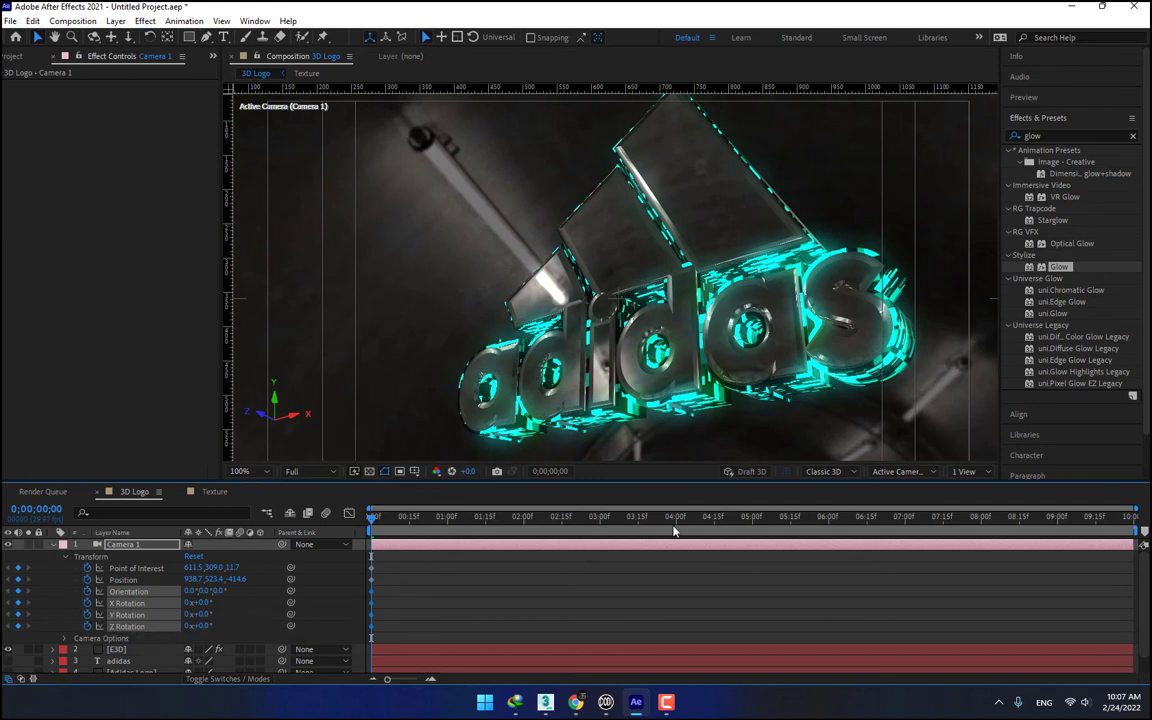
Step: At 0;00;03;00, orbit Camera 1 to the logo's other side, to a Position of about 443, 500, -507
{"action": "left_click", "coordinate": [600, 520]}
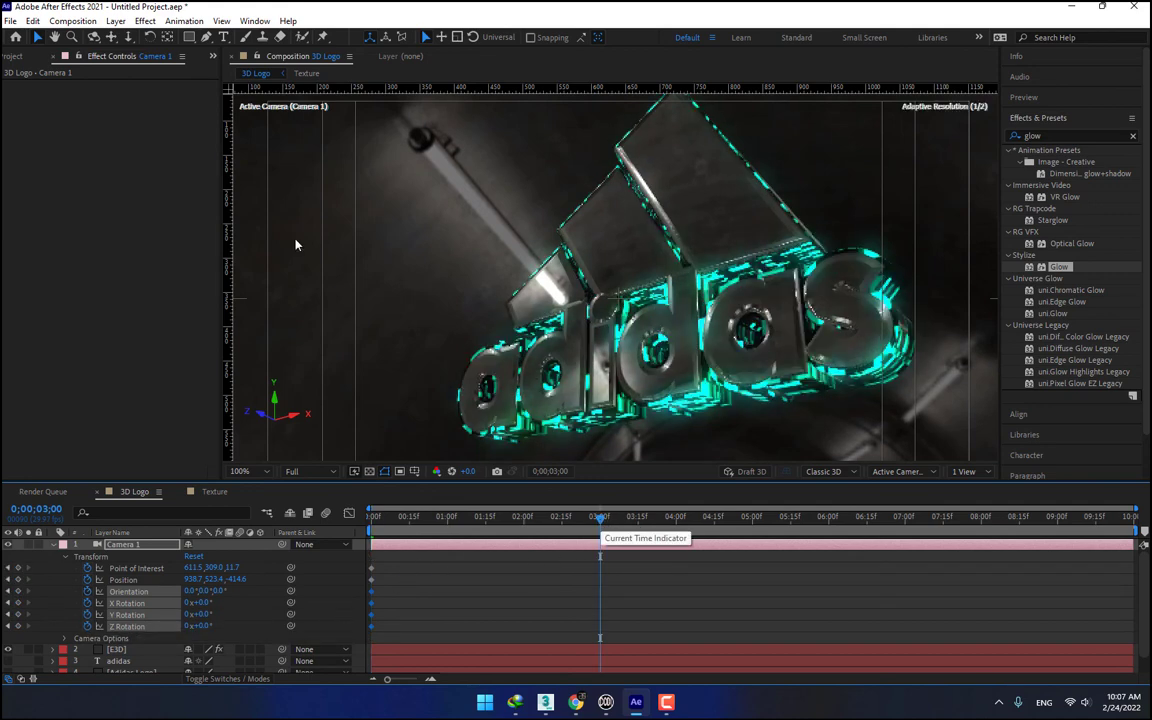
{"action": "left_click", "coordinate": [94, 37]}
{"action": "left_click_drag", "start_coordinate": [517, 294], "coordinate": [719, 311]}
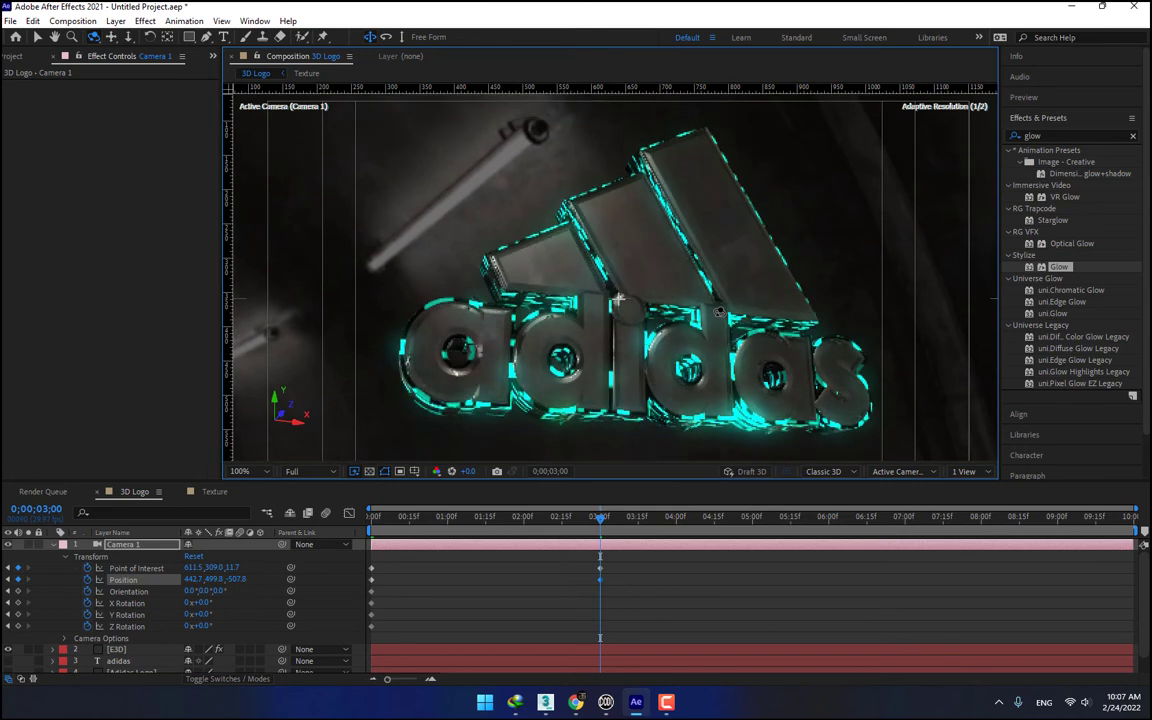
Step: Return to the timeline start and play a preview of the camera animation
{"action": "left_click_drag", "start_coordinate": [471, 518], "coordinate": [279, 533]}
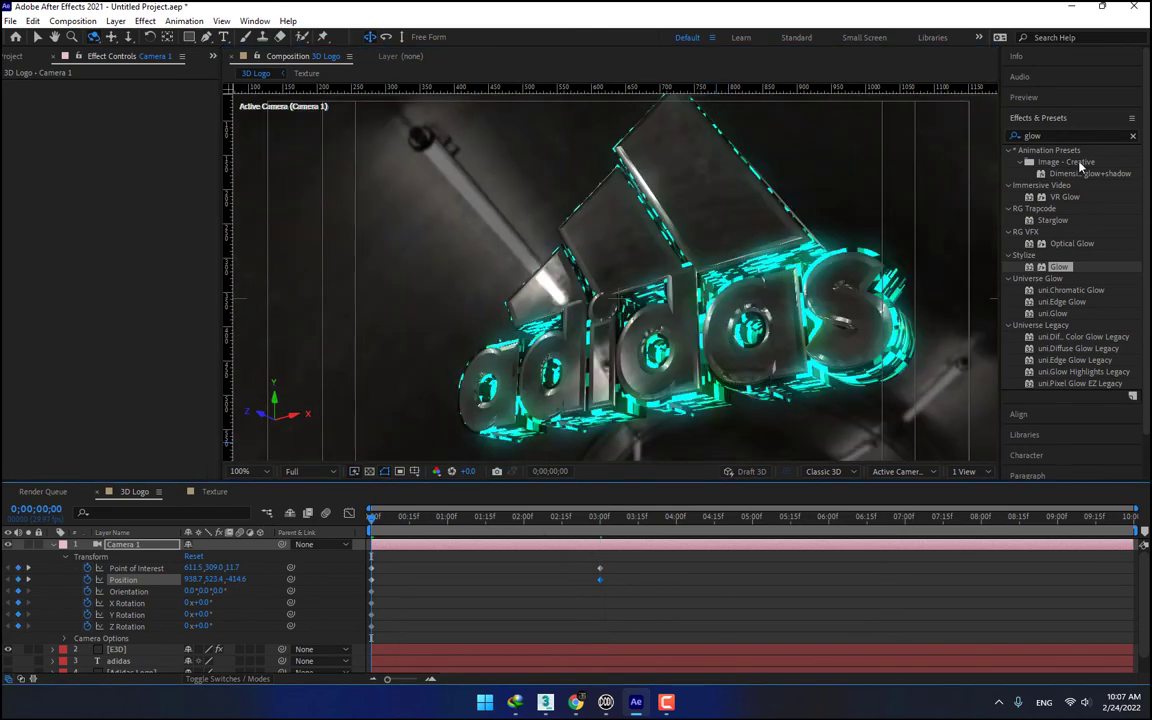
{"action": "left_click", "coordinate": [1048, 100]}
{"action": "left_click", "coordinate": [1069, 116]}
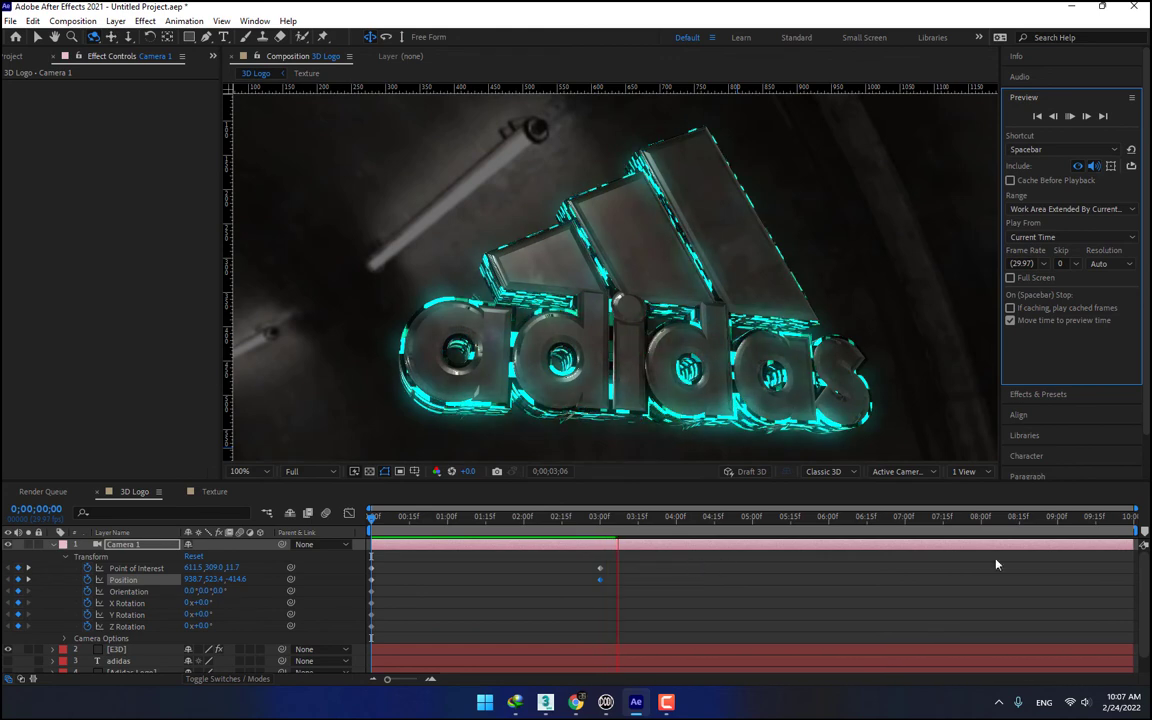
Step: Trim the work area to end at about 3 seconds, and play and scrub through the camera move
{"action": "left_click_drag", "start_coordinate": [1136, 531], "coordinate": [602, 538]}
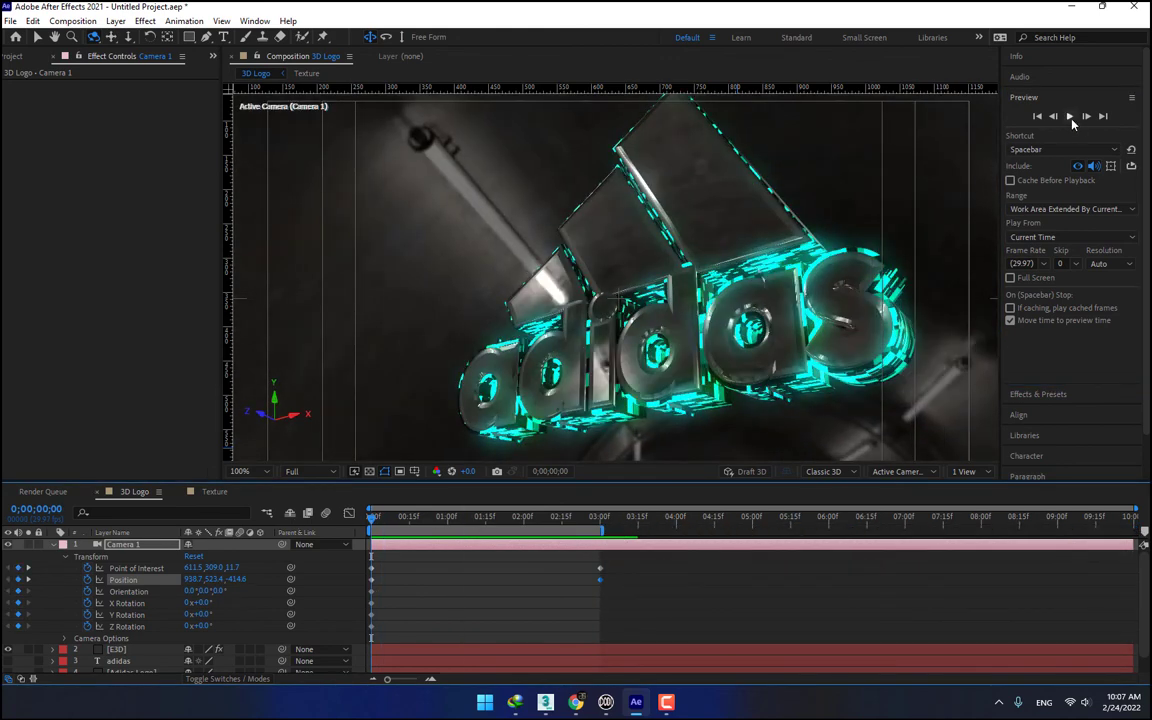
{"action": "left_click", "coordinate": [1069, 117]}
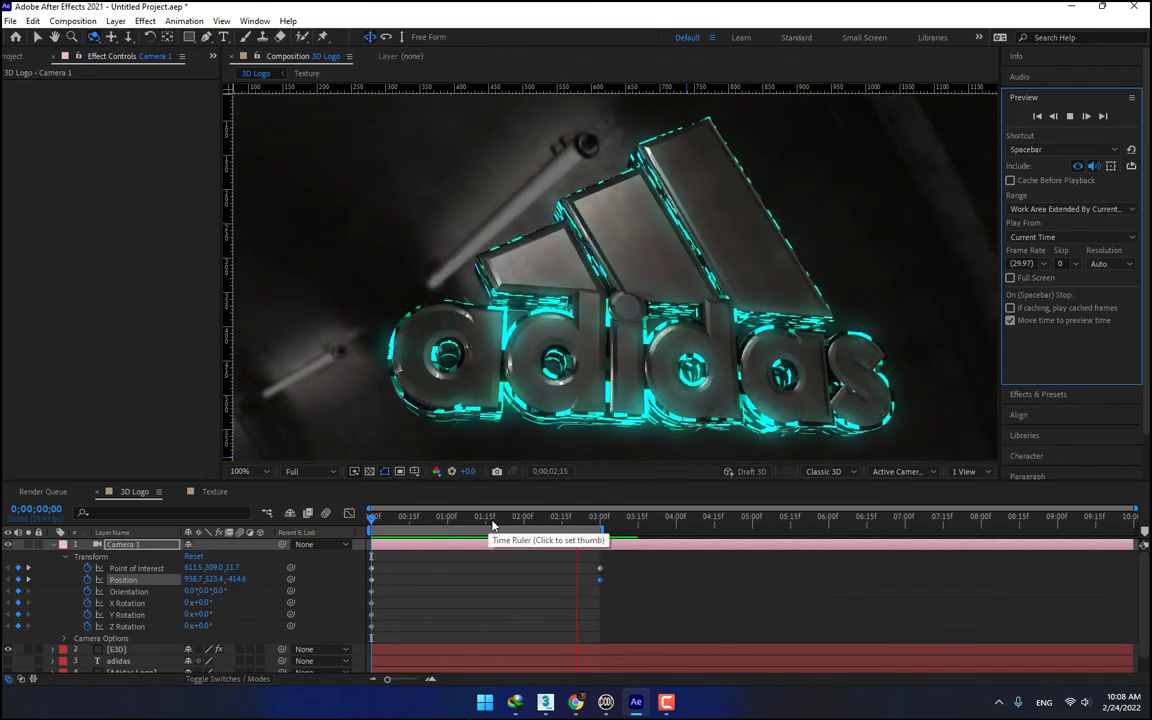
{"action": "key", "text": "space"}
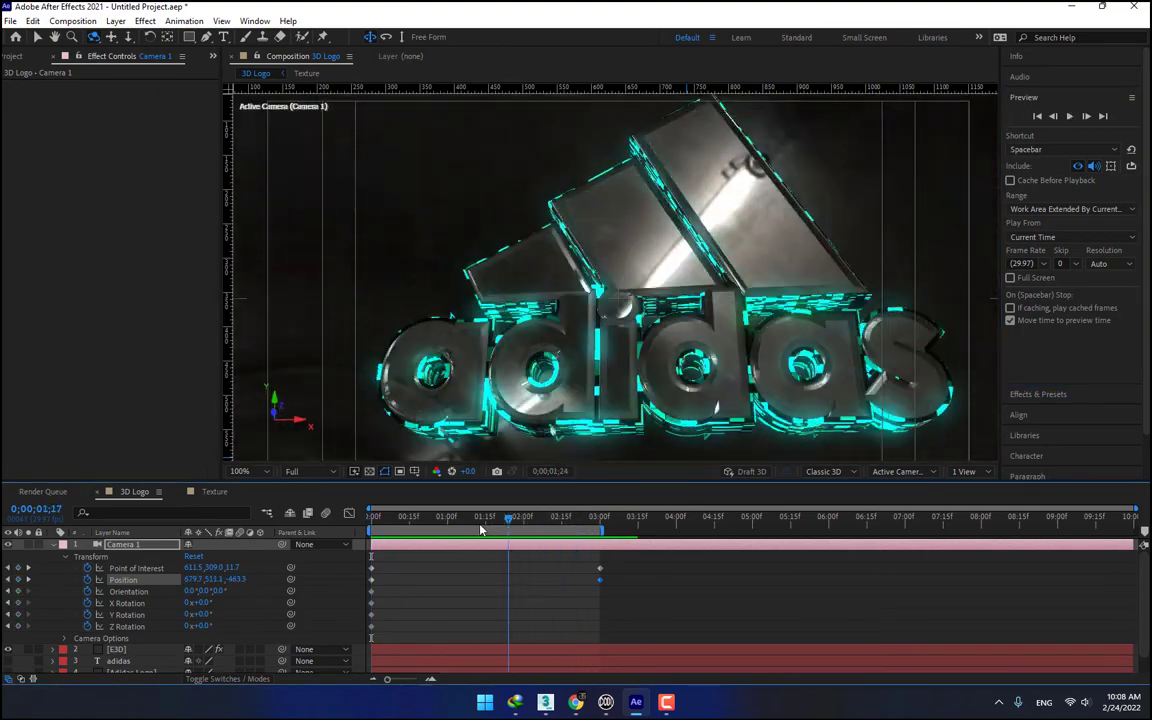
{"action": "key", "text": "space"}
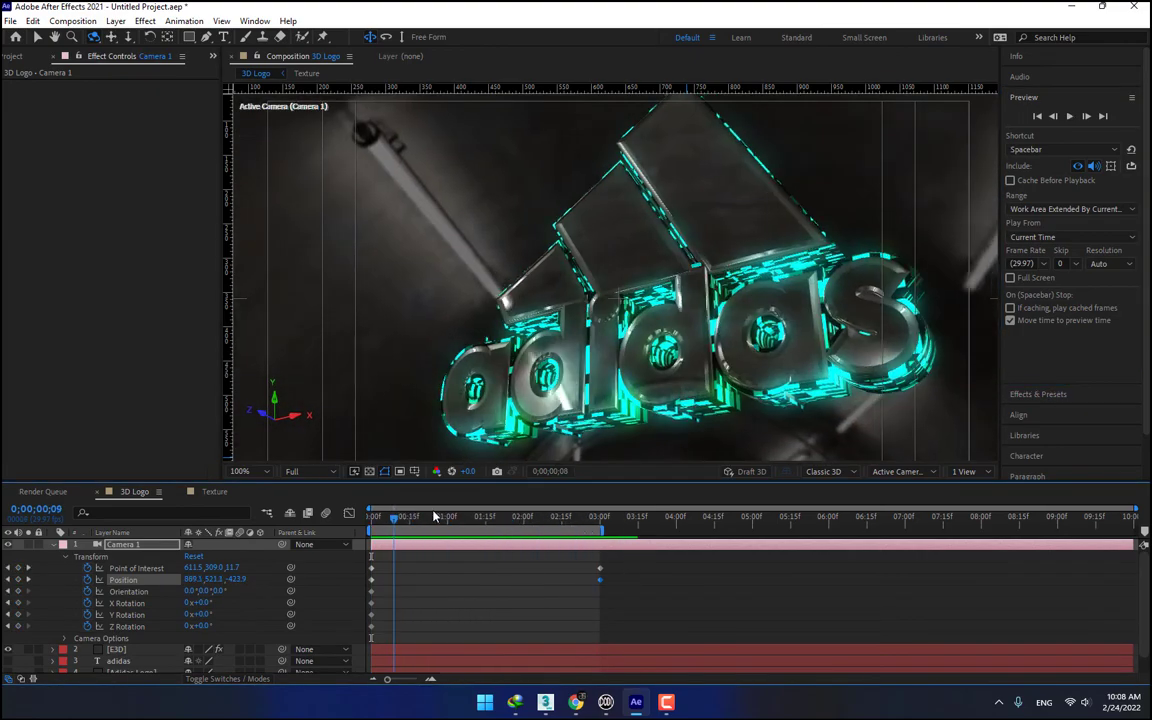
{"action": "mouse_move", "coordinate": [433, 512]}
{"action": "left_mouse_down"}
{"action": "mouse_move", "coordinate": [529, 498]}
{"action": "mouse_move", "coordinate": [354, 513]}
{"action": "mouse_move", "coordinate": [454, 514]}
{"action": "left_mouse_up"}
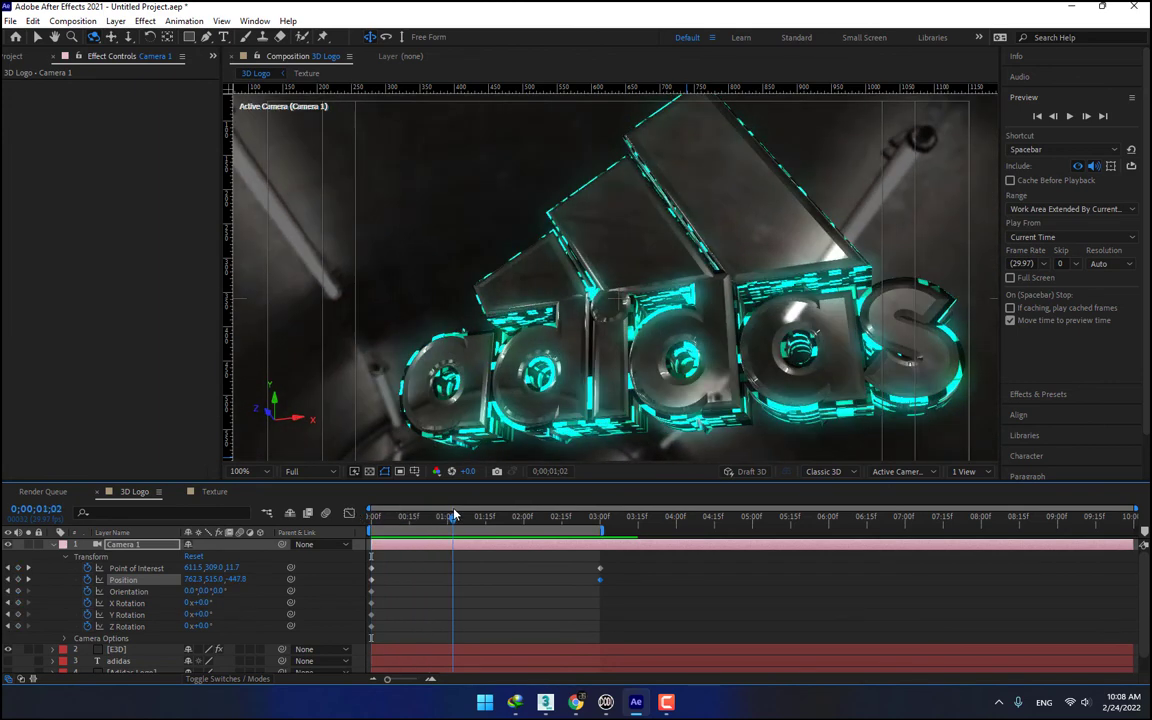
{"action": "mouse_move", "coordinate": [454, 514]}
{"action": "left_mouse_down"}
{"action": "mouse_move", "coordinate": [440, 512]}
{"action": "mouse_move", "coordinate": [573, 507]}
{"action": "mouse_move", "coordinate": [432, 510]}
{"action": "mouse_move", "coordinate": [500, 510]}
{"action": "mouse_move", "coordinate": [368, 530]}
{"action": "mouse_move", "coordinate": [531, 523]}
{"action": "mouse_move", "coordinate": [471, 517]}
{"action": "left_mouse_up"}
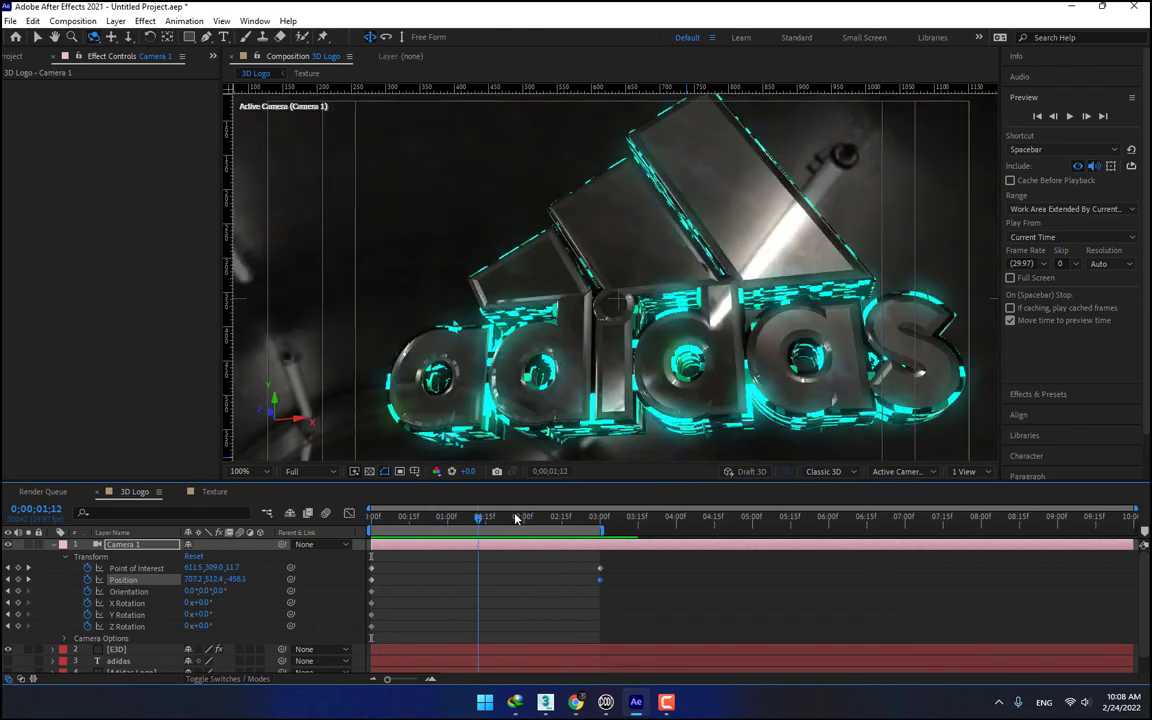